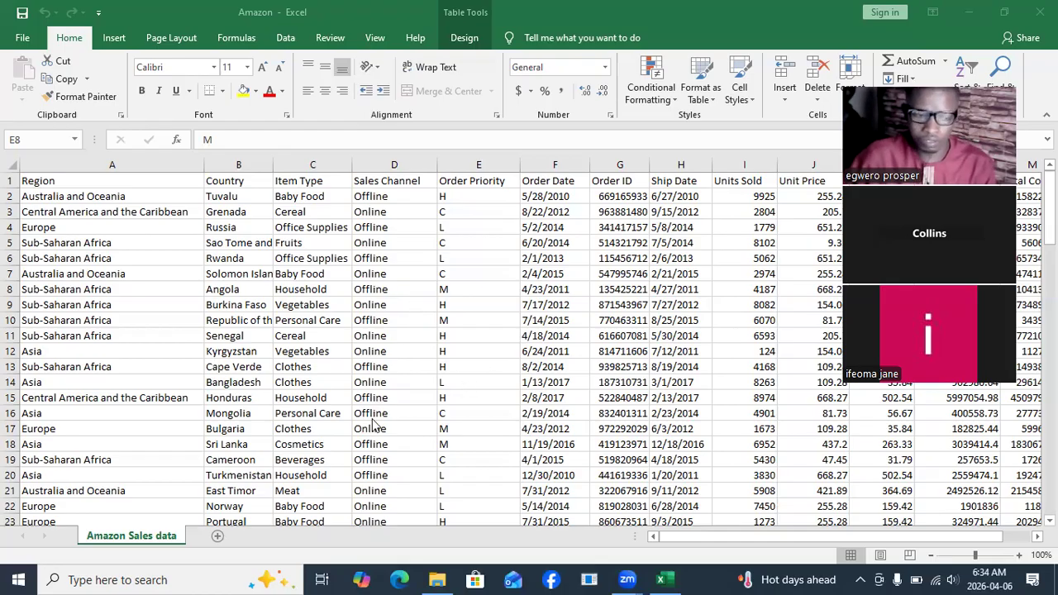
Enter the text "pivot table" in cell P3, beside the sales data.
key("alt+Tab")
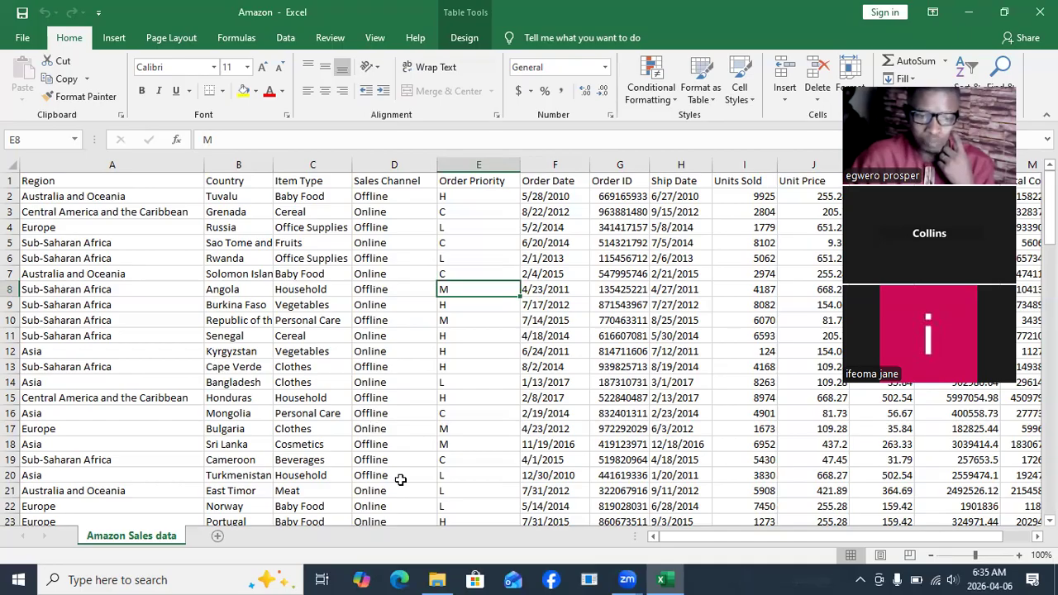
left_click(284, 385)
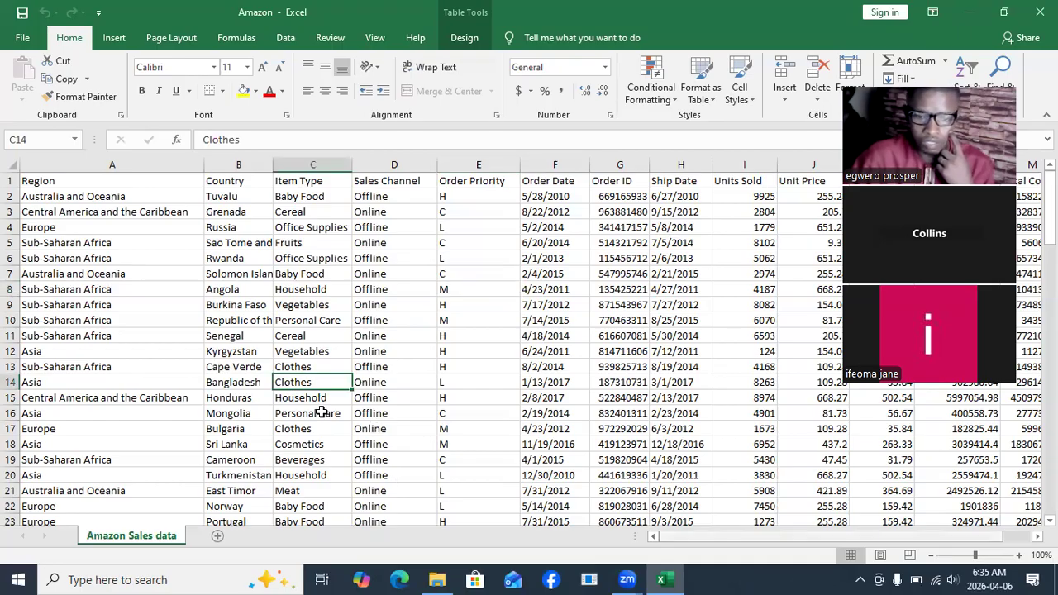
scroll(321, 412, "right", 1)
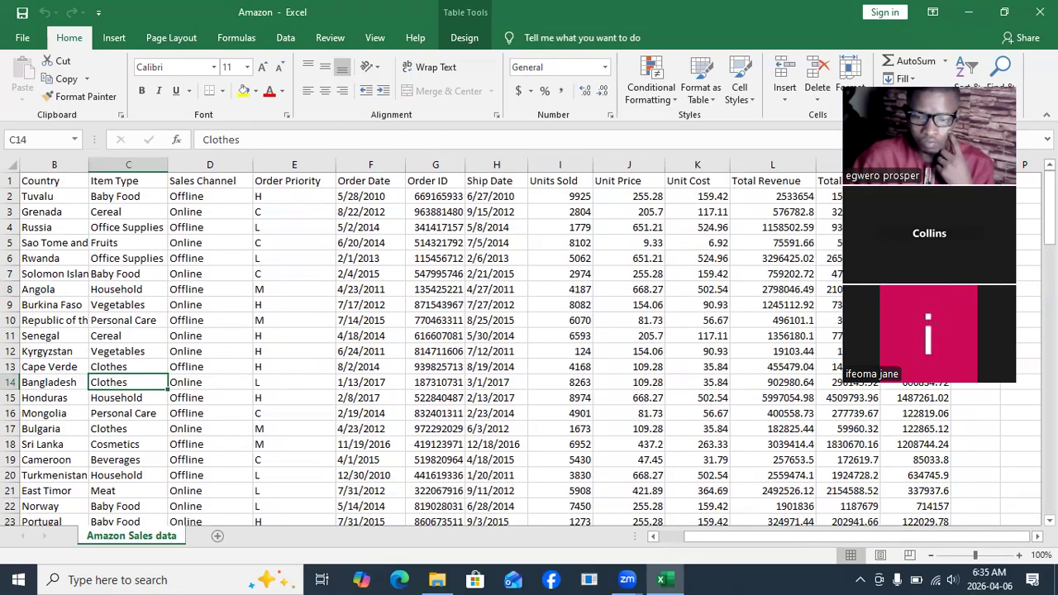
scroll(681, 311, "right", 5)
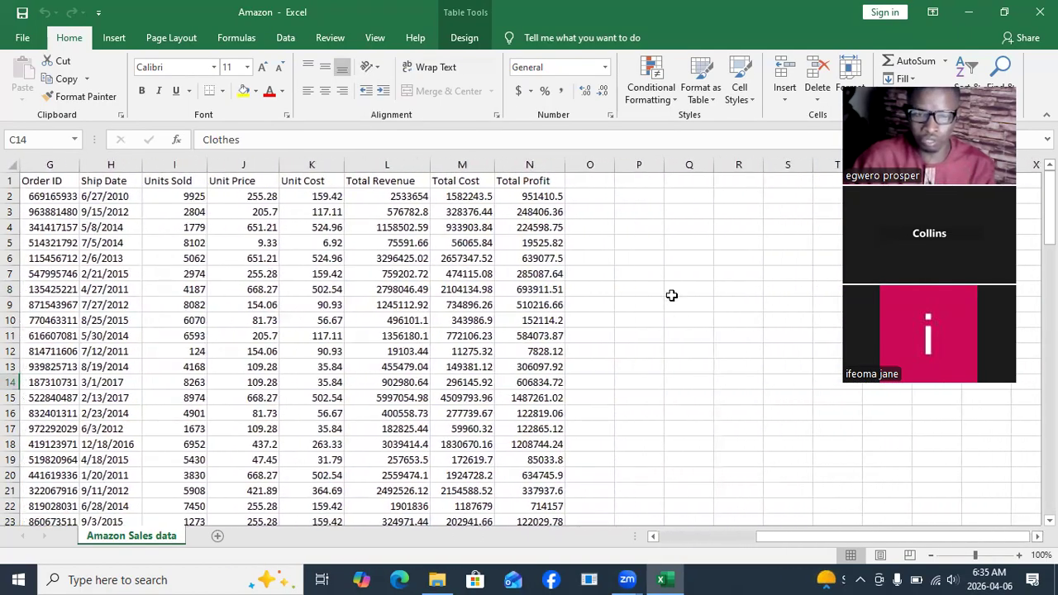
left_click(635, 209)
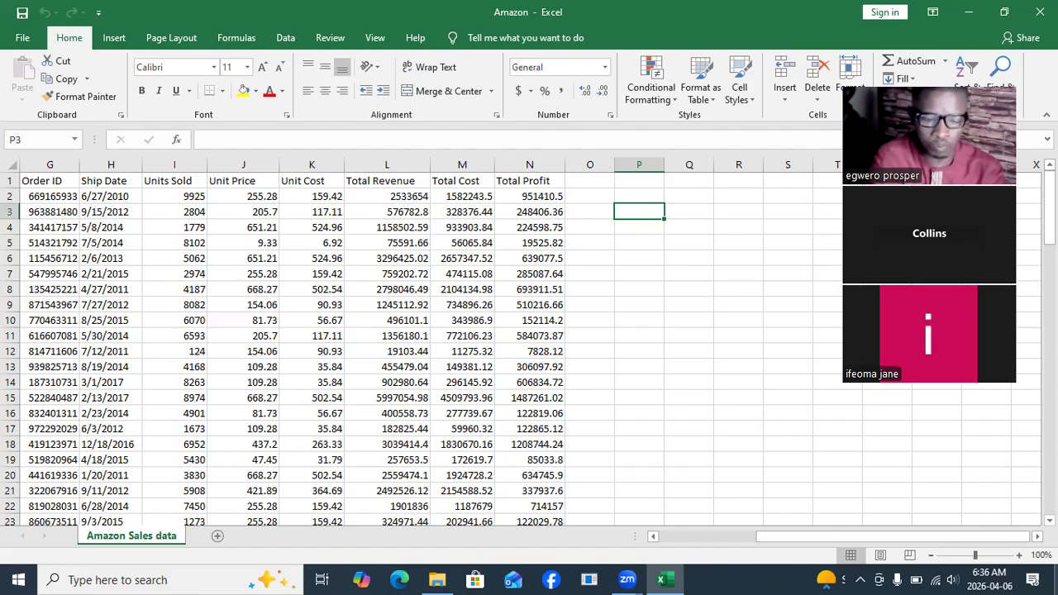
type("pivot")
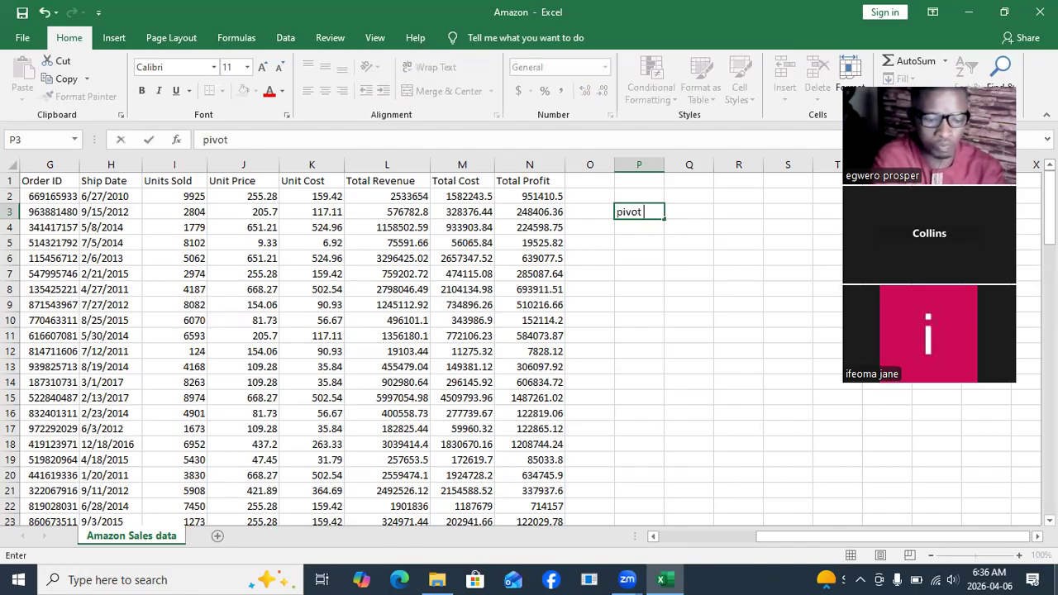
type(" table")
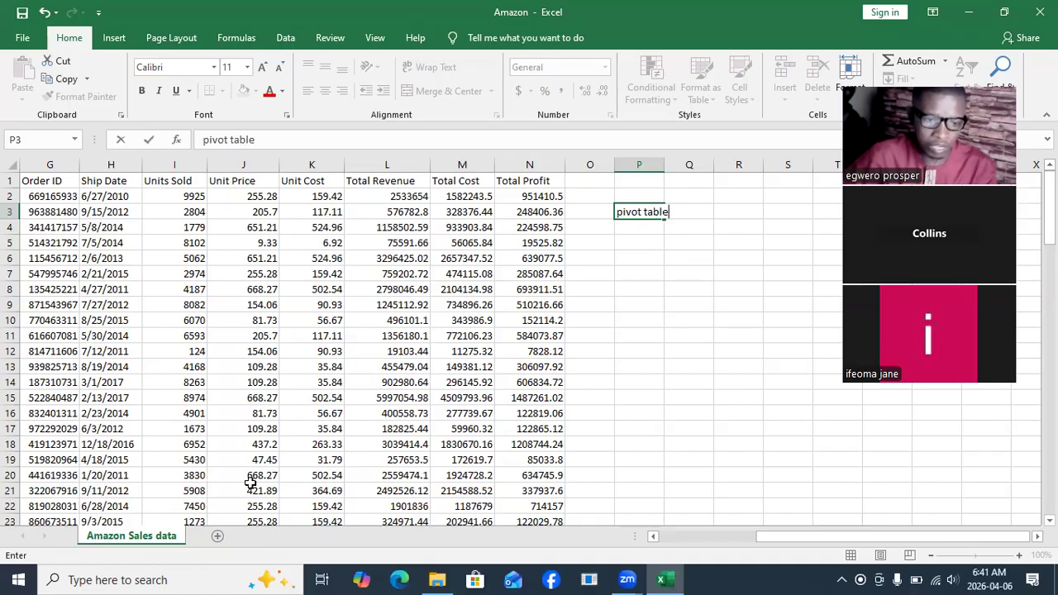
left_click(415, 447)
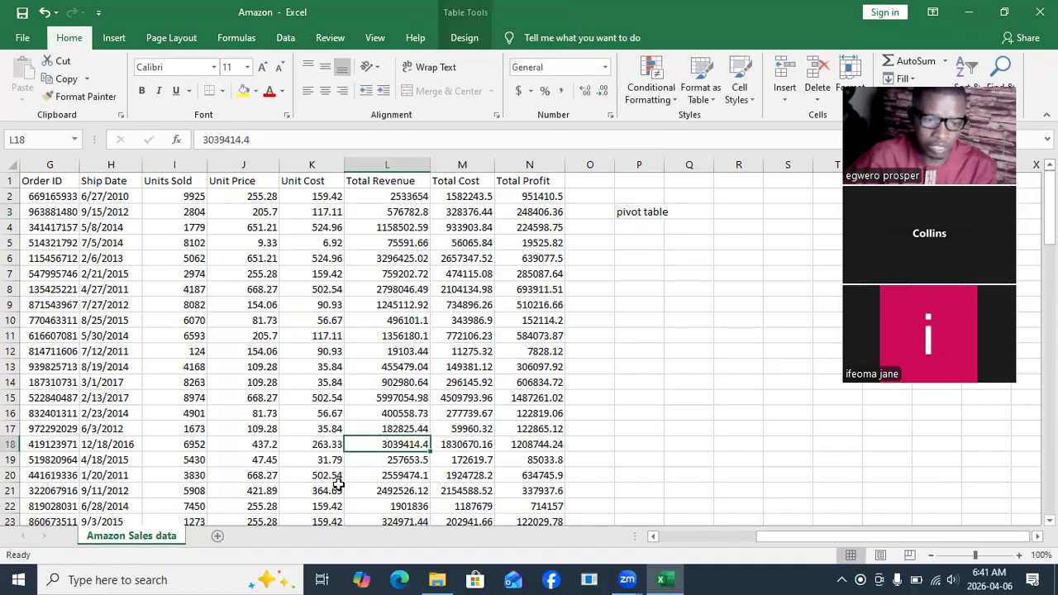
Add a new worksheet to the workbook and rename it "dashboard".
key("shift+F11")
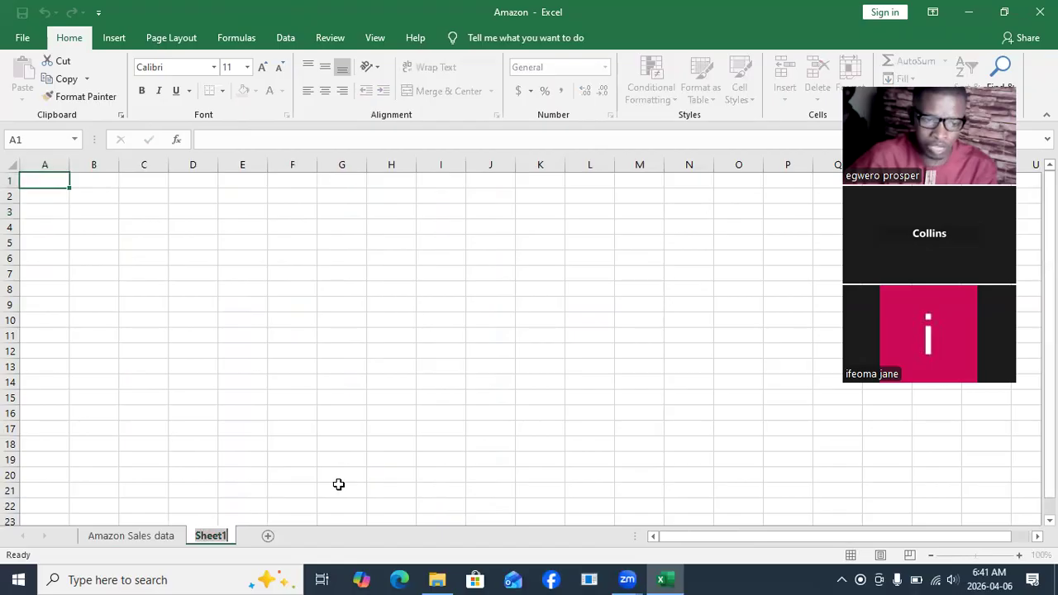
type("dashboard")
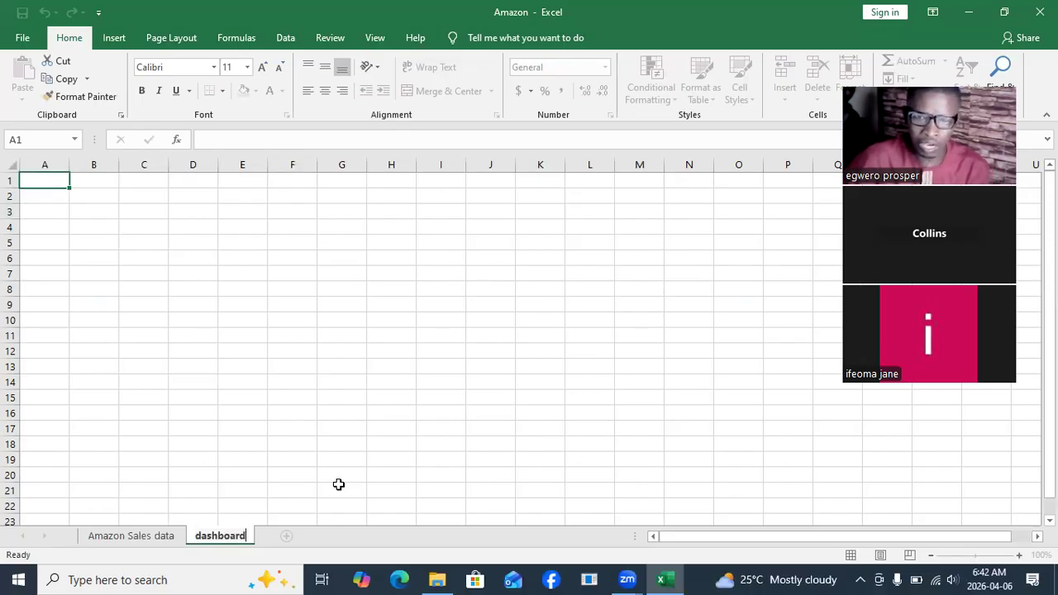
key("Return")
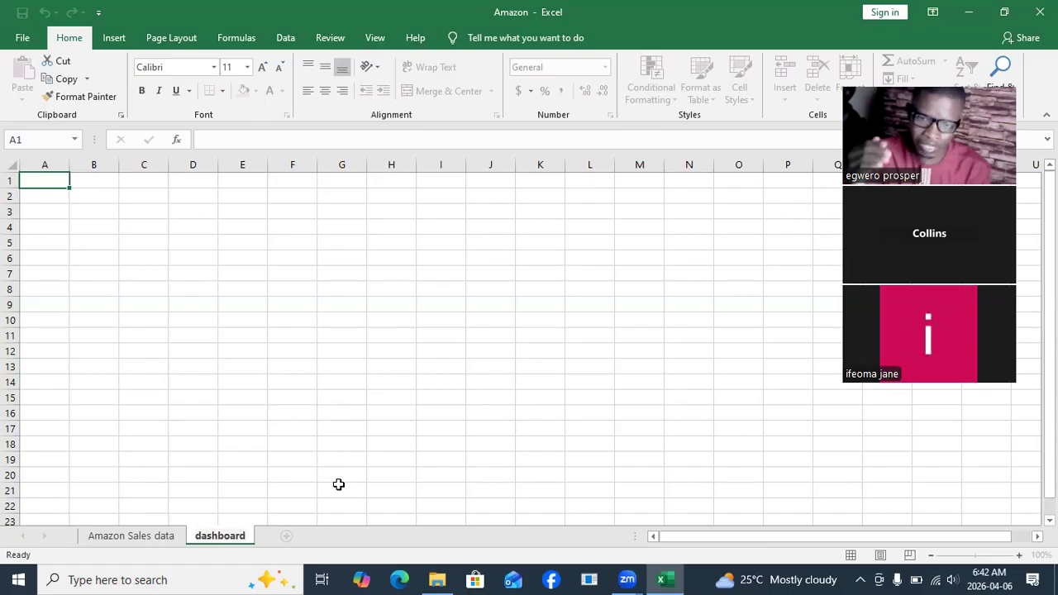
key("Return")
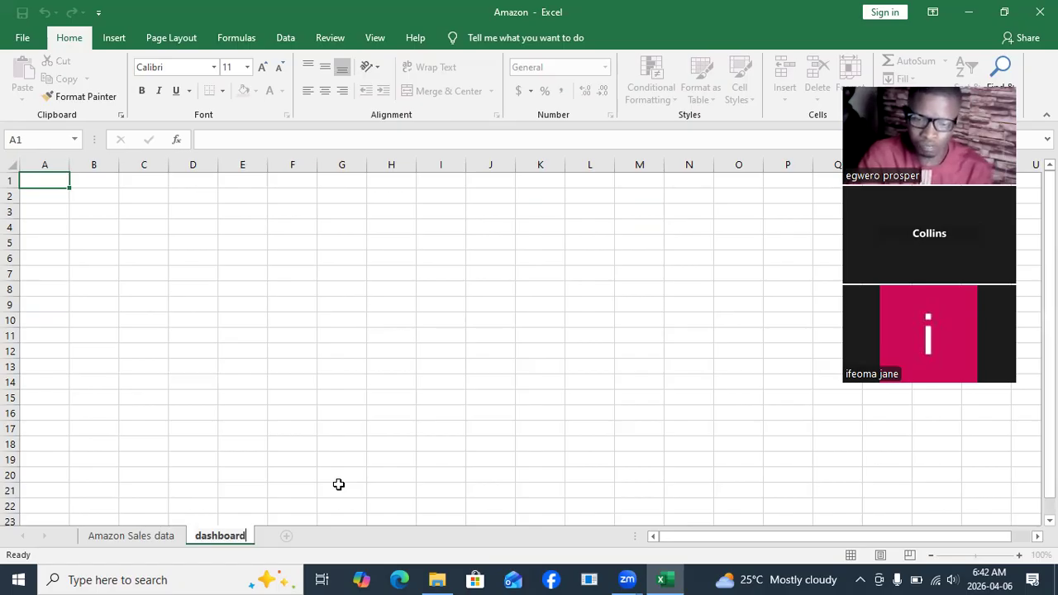
key("Return")
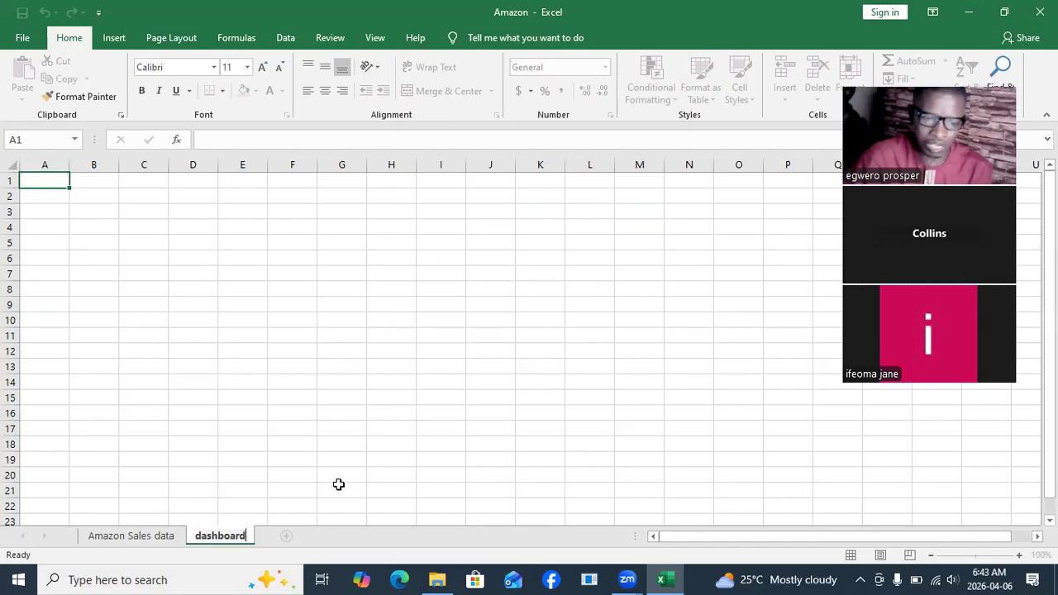
key("Return")
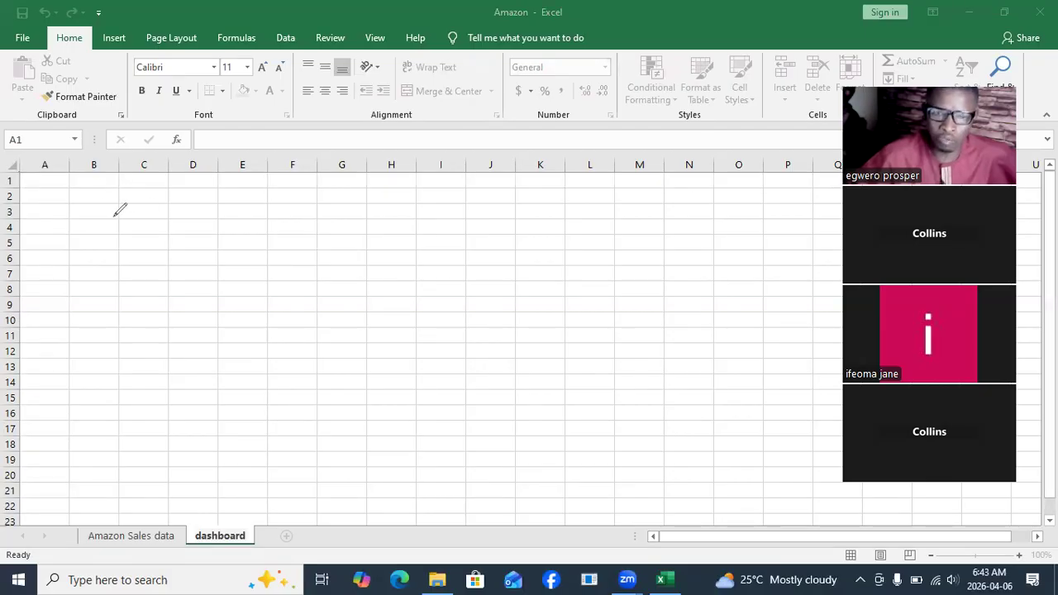
Handwrite the word "cards" over the empty dashboard sheet and draw a slanted line leading away from it.
left_click_drag(162, 475, 149, 511)
mouse_move(195, 475)
left_mouse_down()
mouse_move(169, 503)
mouse_move(226, 504)
mouse_move(226, 469)
left_mouse_up()
mouse_move(242, 411)
left_mouse_down()
mouse_move(252, 474)
mouse_move(273, 496)
mouse_move(277, 481)
left_mouse_up()
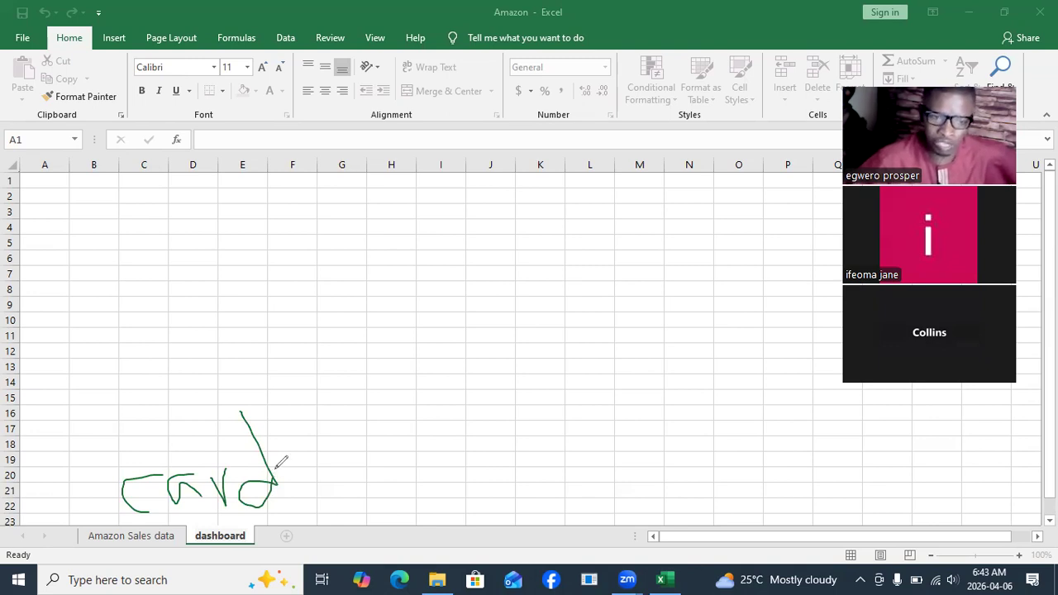
left_click_drag(288, 456, 281, 487)
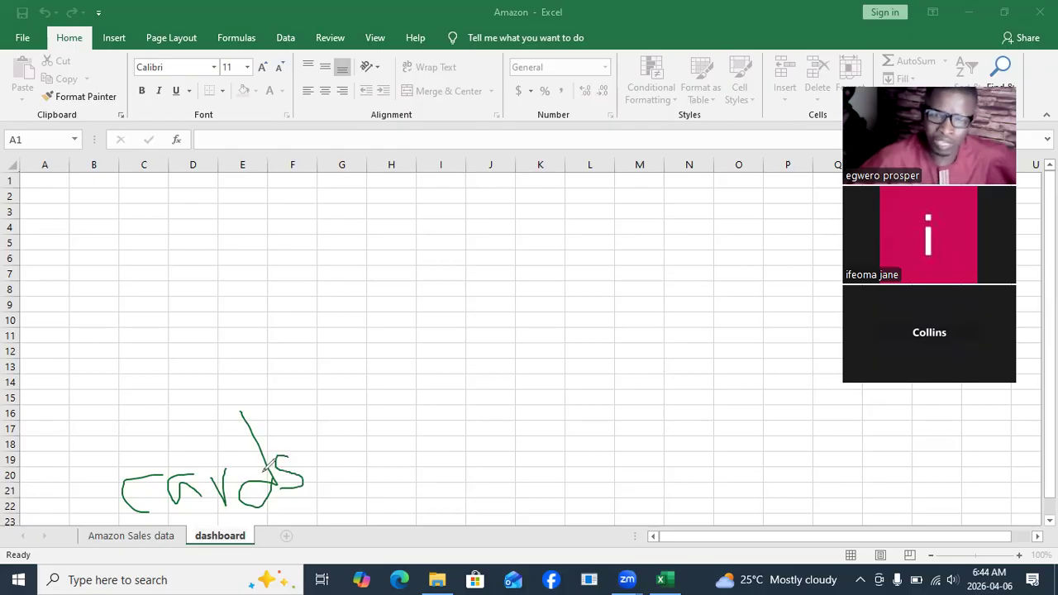
left_click_drag(301, 454, 388, 415)
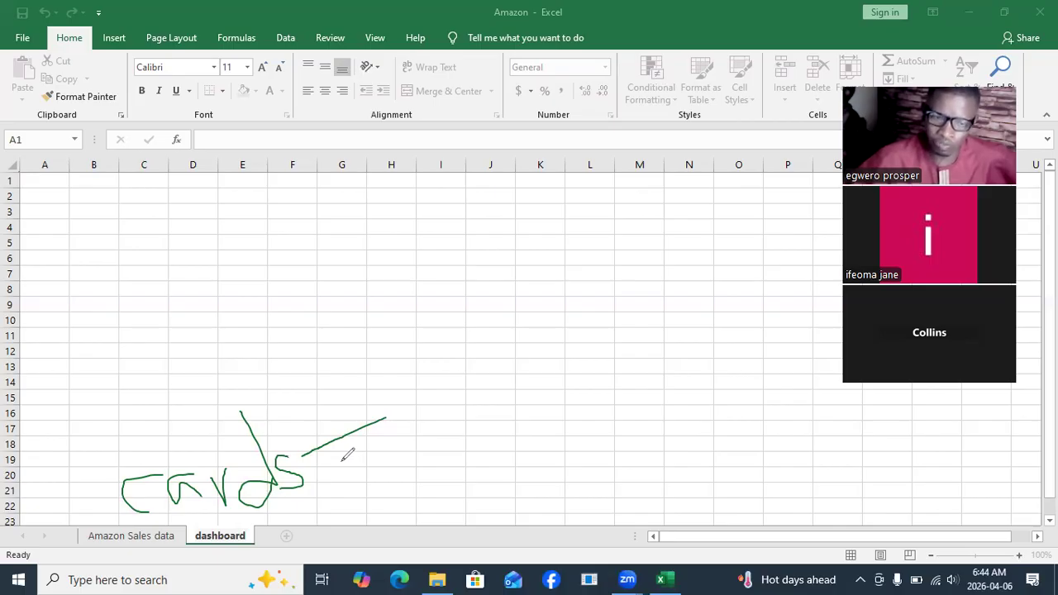
Handwrite 900, 800 and 700 in a column, underline them, and write the labelled total 2400 below the line.
mouse_move(489, 297)
left_mouse_down()
mouse_move(490, 345)
mouse_move(513, 327)
mouse_move(498, 304)
mouse_move(529, 329)
mouse_move(539, 304)
left_mouse_up()
mouse_move(501, 355)
left_mouse_down()
mouse_move(494, 376)
mouse_move(490, 357)
mouse_move(517, 374)
mouse_move(525, 358)
mouse_move(587, 363)
mouse_move(575, 358)
left_mouse_up()
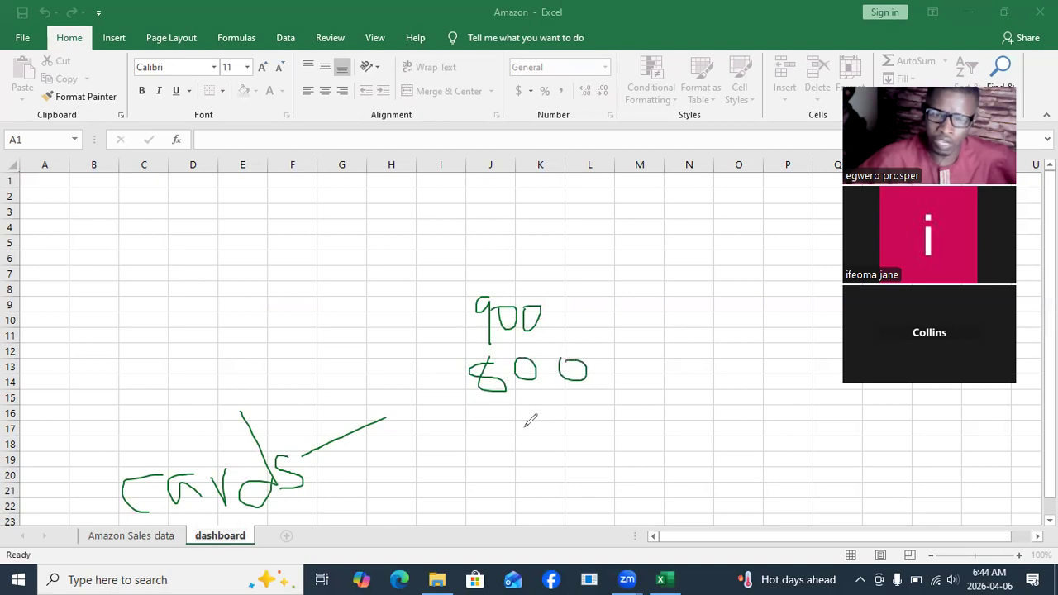
mouse_move(495, 419)
left_mouse_down()
mouse_move(521, 410)
mouse_move(519, 459)
mouse_move(549, 428)
mouse_move(565, 436)
mouse_move(556, 421)
mouse_move(600, 438)
mouse_move(580, 423)
left_mouse_up()
left_click_drag(498, 466, 674, 466)
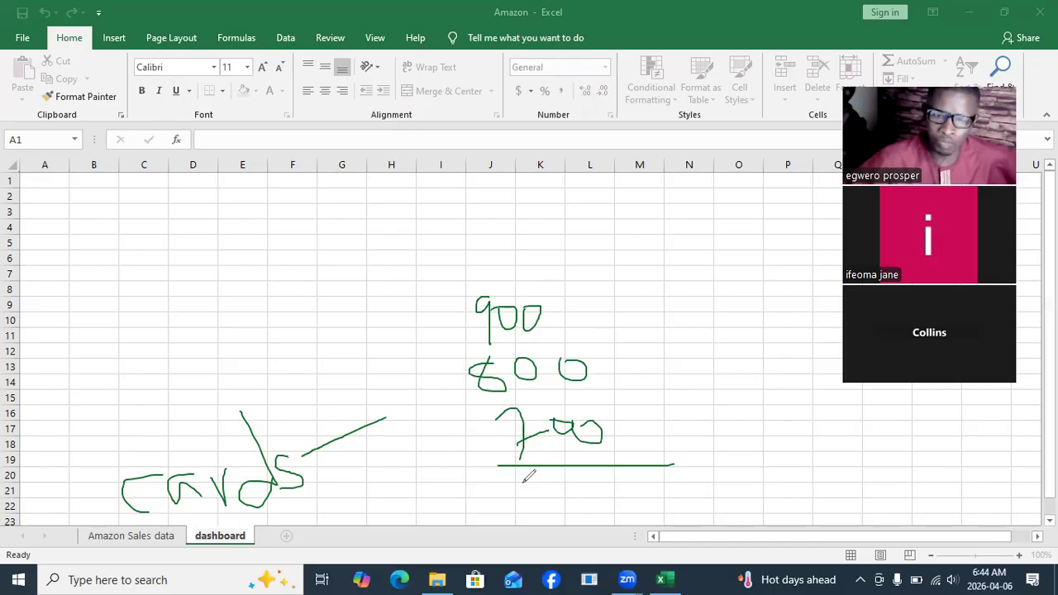
mouse_move(521, 485)
left_mouse_down()
mouse_move(537, 500)
mouse_move(522, 517)
left_mouse_up()
left_click_drag(581, 485, 585, 507)
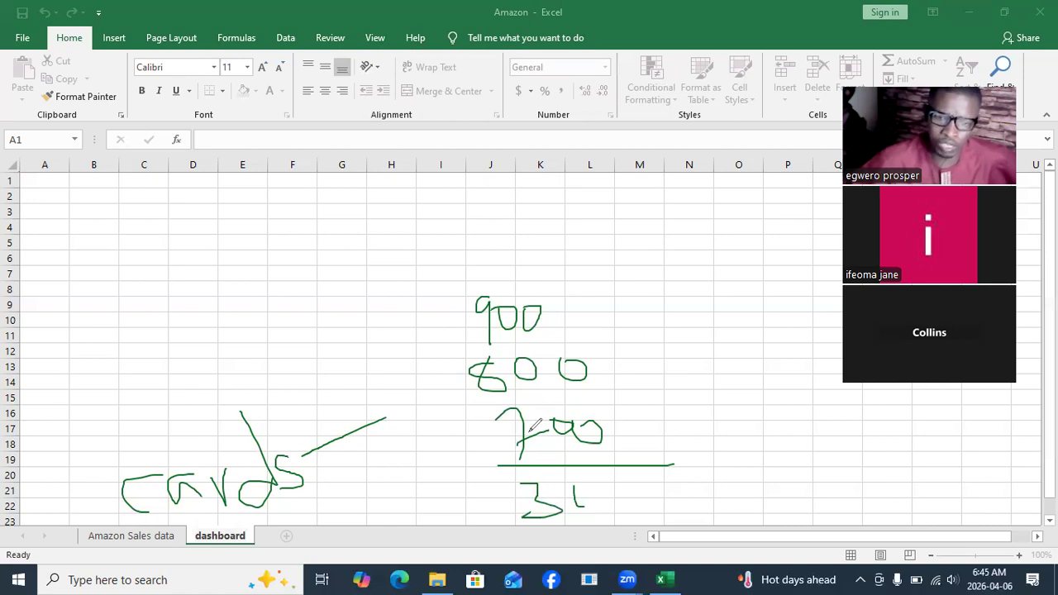
mouse_move(502, 498)
left_mouse_down()
mouse_move(516, 533)
mouse_move(571, 531)
left_mouse_up()
mouse_move(553, 476)
left_mouse_down()
mouse_move(582, 526)
mouse_move(602, 496)
mouse_move(630, 491)
left_mouse_up()
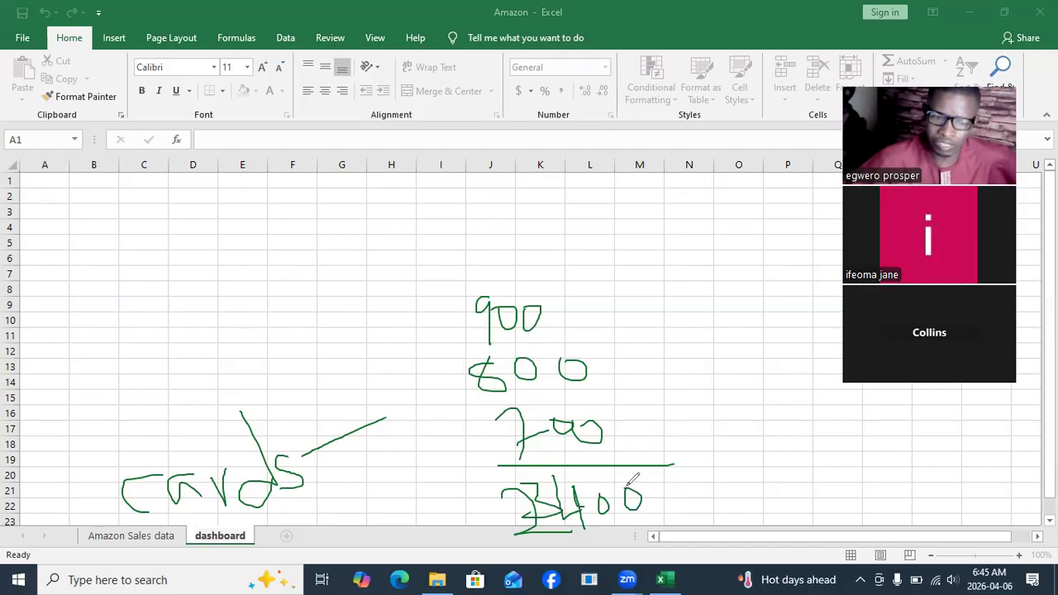
mouse_move(651, 496)
left_mouse_down()
mouse_move(680, 490)
mouse_move(704, 496)
mouse_move(679, 506)
mouse_move(742, 508)
mouse_move(768, 523)
left_mouse_up()
mouse_move(782, 485)
left_mouse_down()
mouse_move(817, 521)
mouse_move(821, 506)
left_mouse_up()
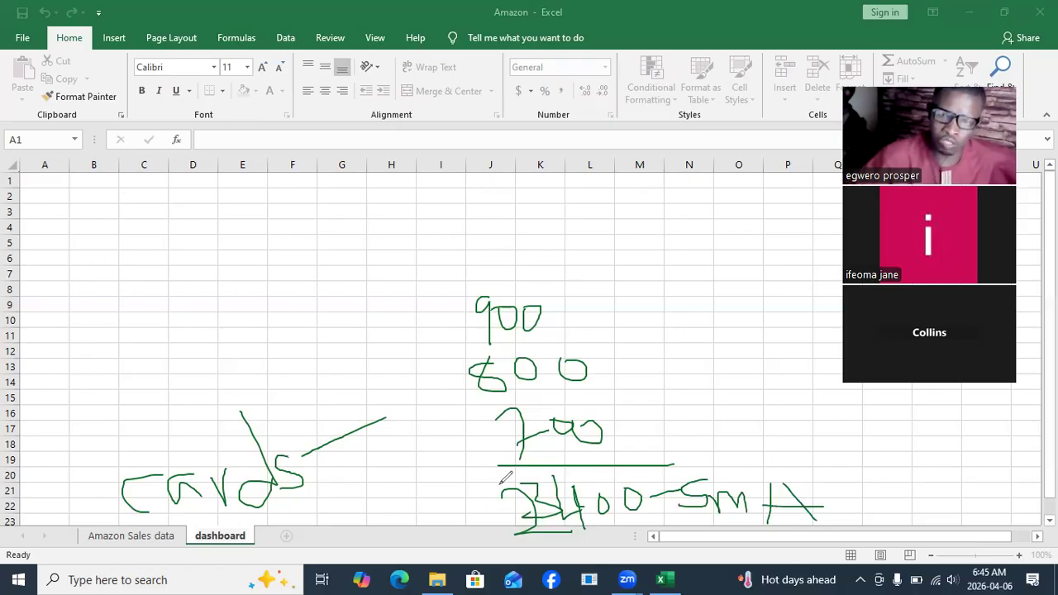
Clear the handwritten annotations and sketch five rectangular card outlines in a row over rows 2 to 6 of the dashboard sheet.
left_click(10, 411)
mouse_move(77, 196)
left_mouse_down()
mouse_move(72, 235)
mouse_move(165, 241)
mouse_move(165, 205)
mouse_move(75, 197)
left_mouse_up()
mouse_move(204, 208)
left_mouse_down()
mouse_move(205, 246)
mouse_move(260, 247)
mouse_move(292, 233)
mouse_move(265, 202)
mouse_move(205, 209)
left_mouse_up()
mouse_move(336, 211)
left_mouse_down()
mouse_move(337, 247)
mouse_move(444, 245)
mouse_move(453, 212)
mouse_move(342, 208)
left_mouse_up()
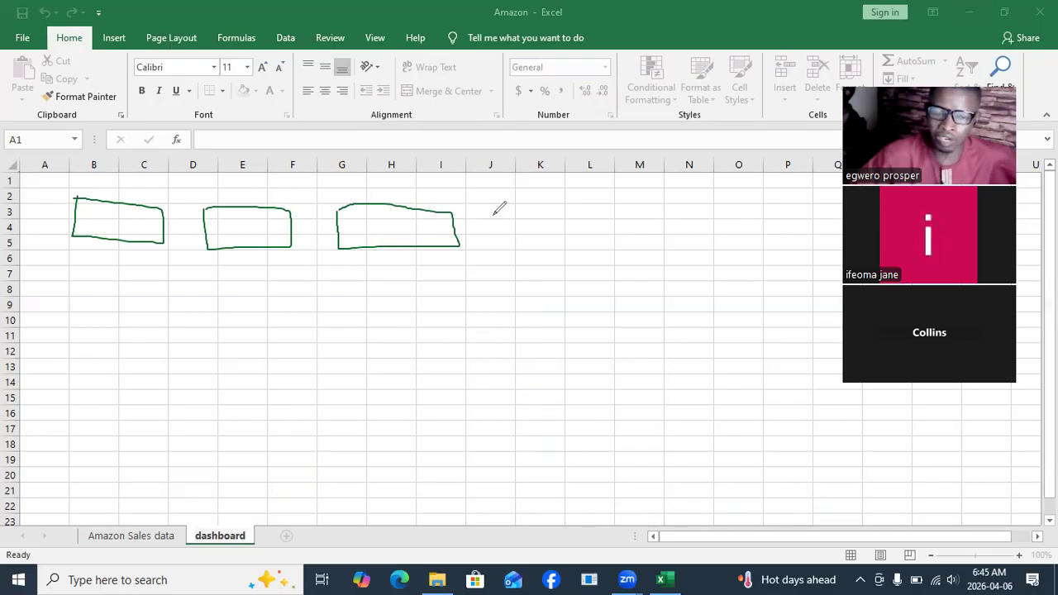
left_click_drag(495, 208, 499, 257)
mouse_move(615, 246)
left_mouse_down()
mouse_move(638, 242)
mouse_move(599, 214)
mouse_move(492, 209)
left_mouse_up()
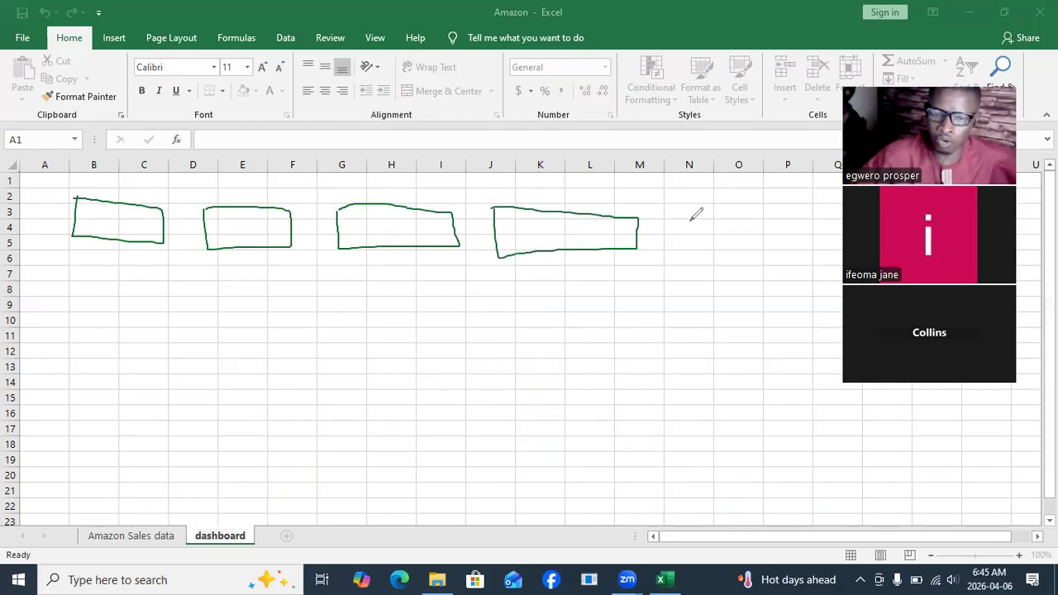
mouse_move(676, 218)
left_mouse_down()
mouse_move(679, 253)
mouse_move(830, 247)
mouse_move(828, 222)
mouse_move(683, 217)
left_mouse_up()
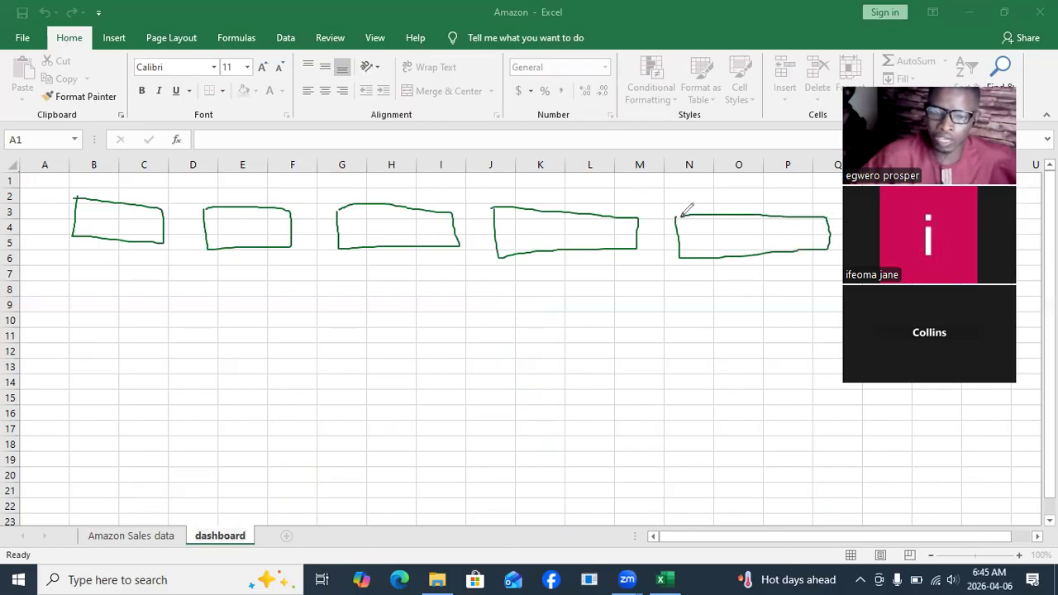
Mark each of the five card outlines with a tick and sketch a large box labelled "CA" beneath the first two.
left_click_drag(142, 222, 177, 190)
left_click_drag(226, 223, 293, 188)
left_click_drag(407, 219, 447, 195)
left_click_drag(552, 217, 619, 189)
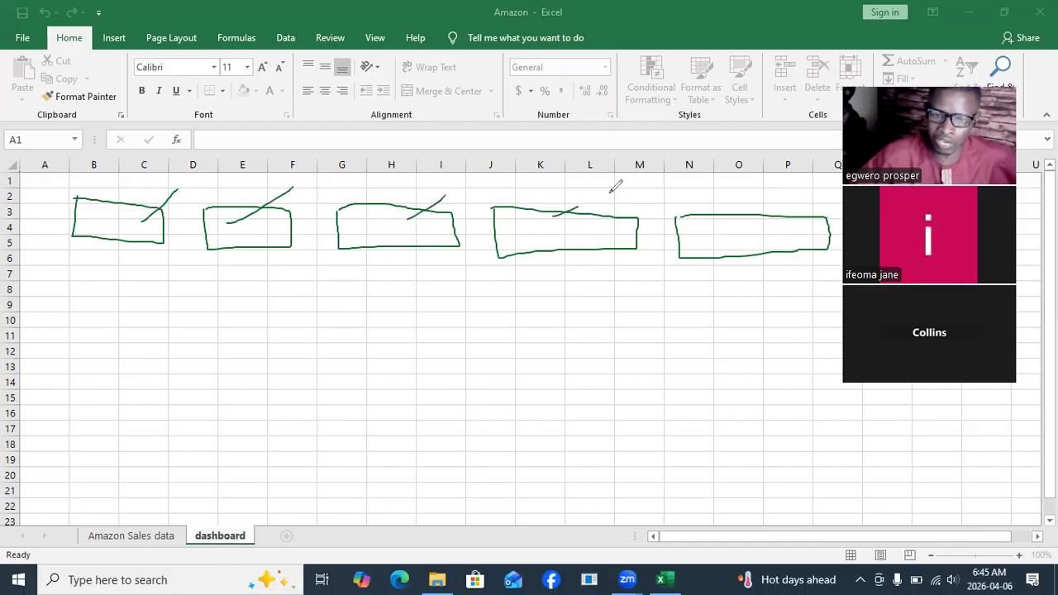
left_click_drag(733, 217, 779, 203)
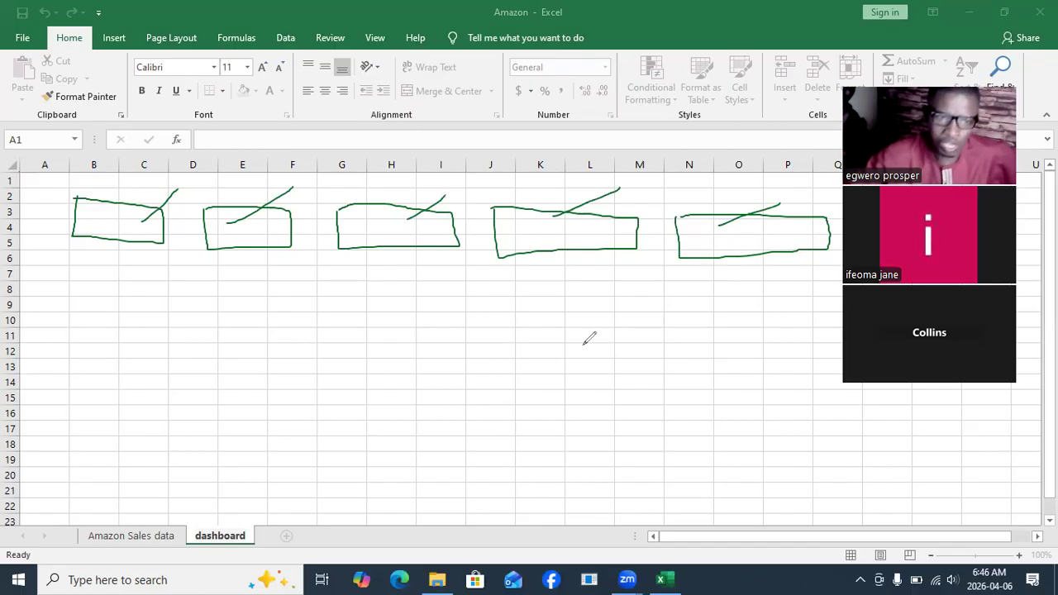
mouse_move(74, 270)
left_mouse_down()
mouse_move(60, 430)
mouse_move(241, 456)
mouse_move(250, 270)
mouse_move(76, 268)
left_mouse_up()
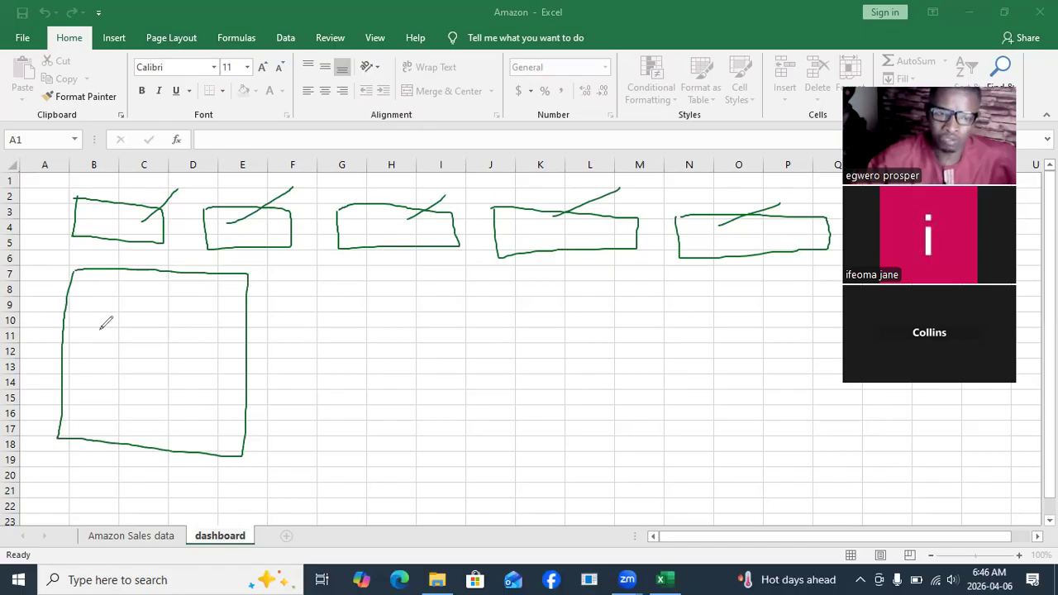
mouse_move(121, 309)
left_mouse_down()
mouse_move(102, 326)
mouse_move(127, 343)
mouse_move(175, 337)
mouse_move(189, 312)
left_mouse_up()
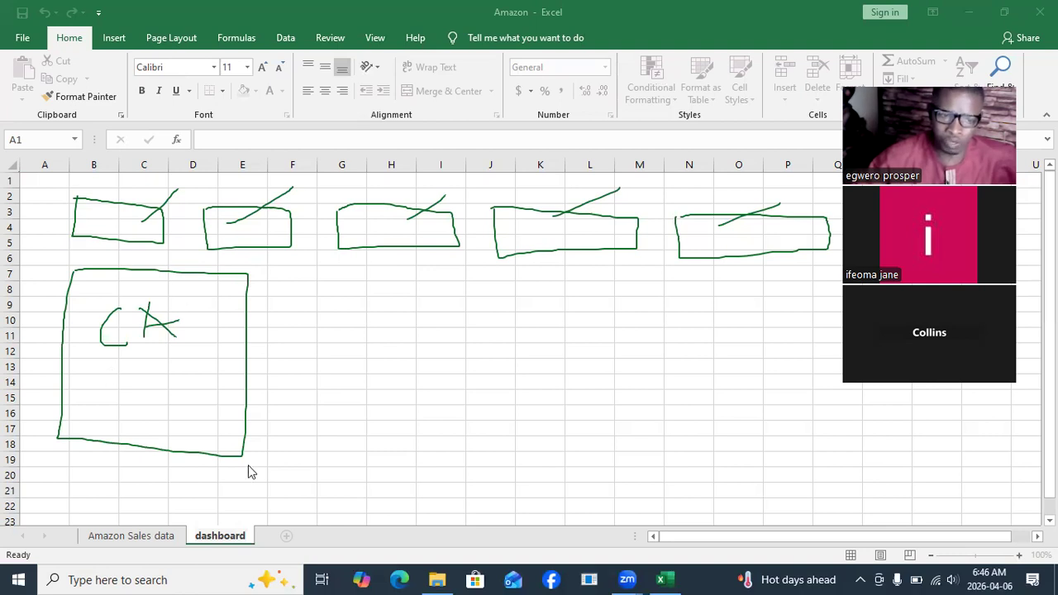
Return to the Amazon Sales data sheet and review its columns from Region through Total Profit.
key("ctrl+Page_Up")
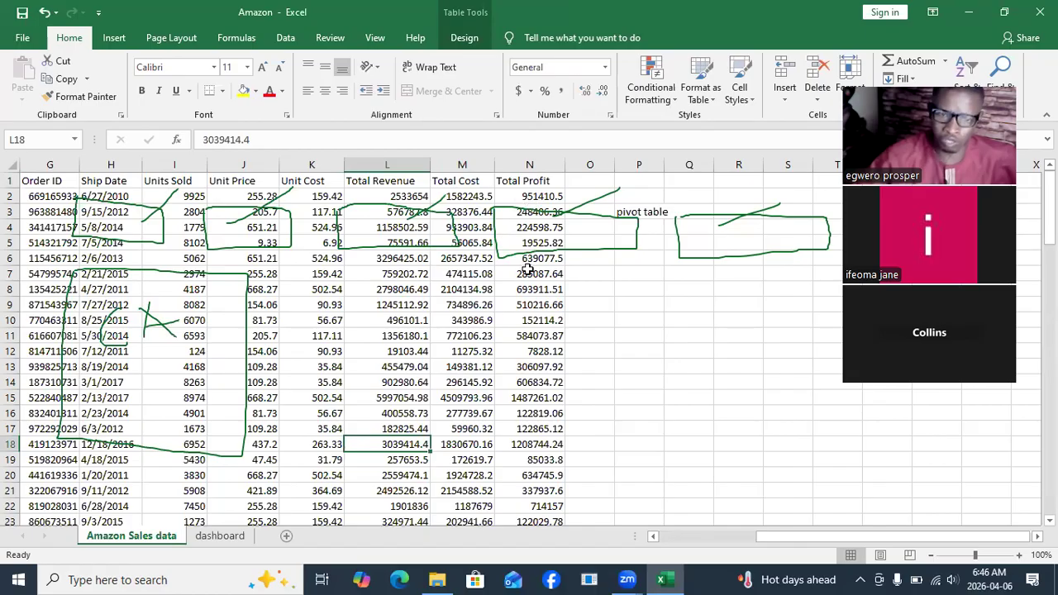
scroll(542, 477, "left", 6)
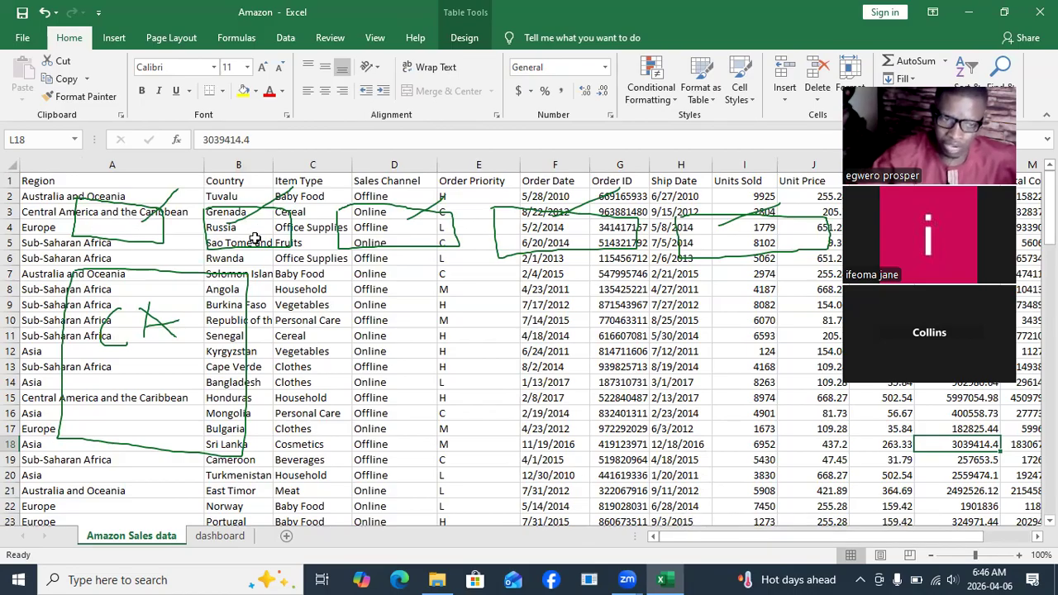
left_click_drag(742, 536, 901, 496)
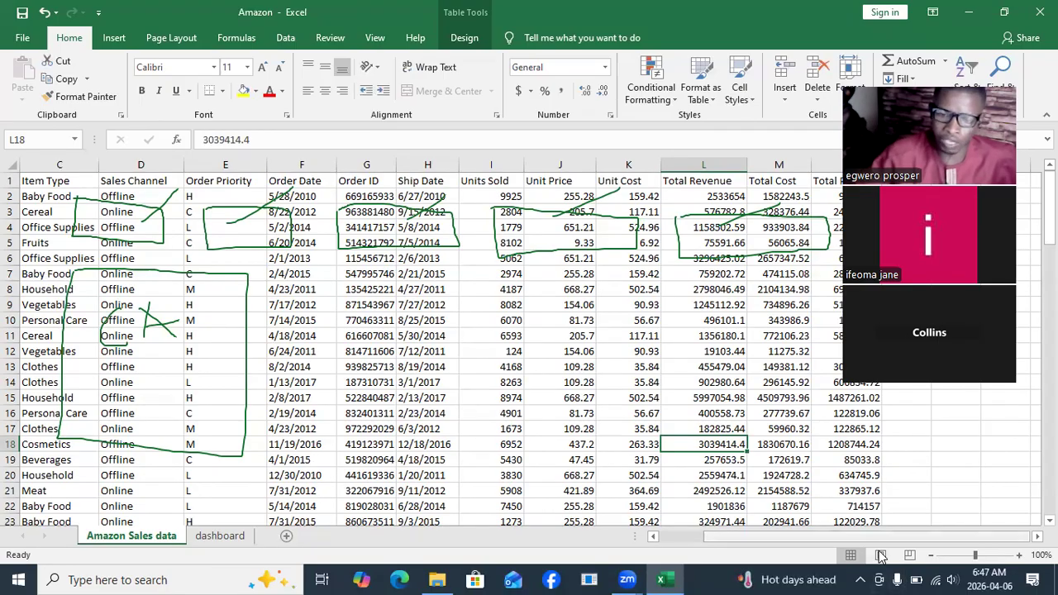
scroll(881, 556, "left", 3)
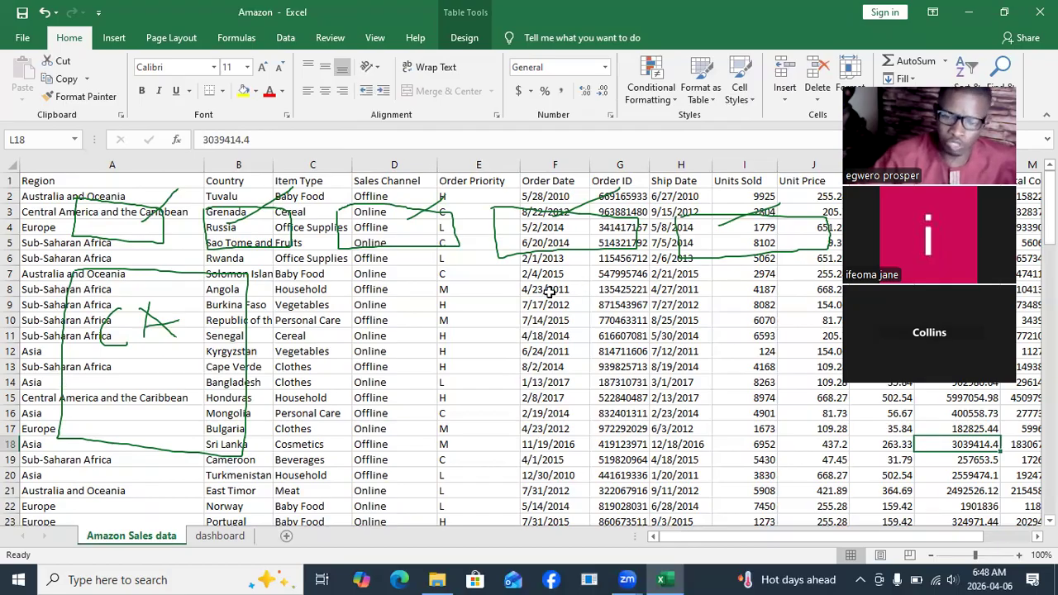
scroll(966, 427, "right", 2)
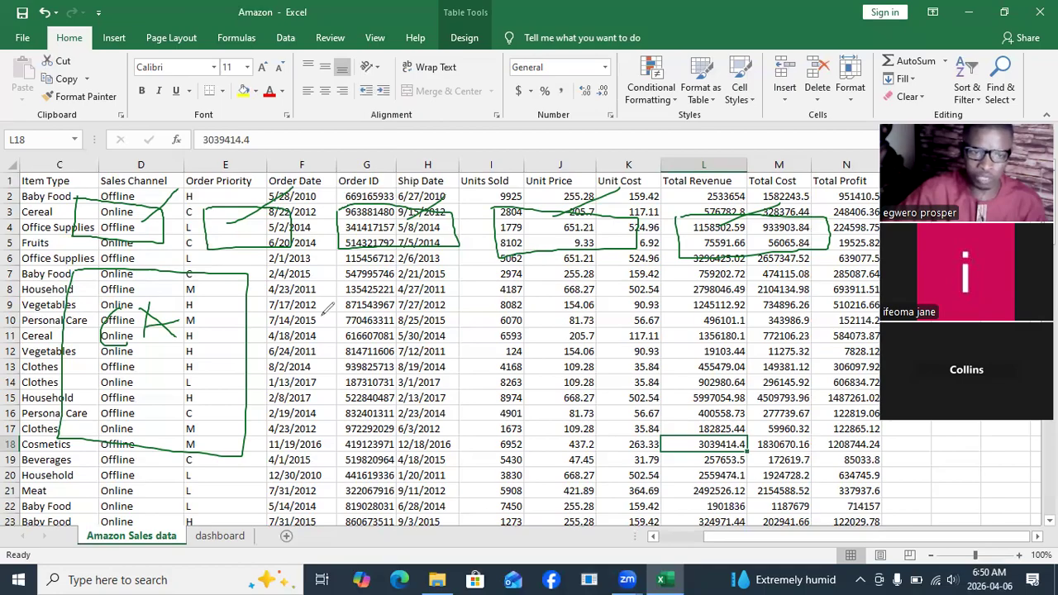
Sketch a column chart beside the box labelled "CA", with an L-shaped axis and three upright bars, the first one shorter.
mouse_move(355, 263)
left_mouse_down()
mouse_move(347, 447)
mouse_move(612, 448)
left_mouse_up()
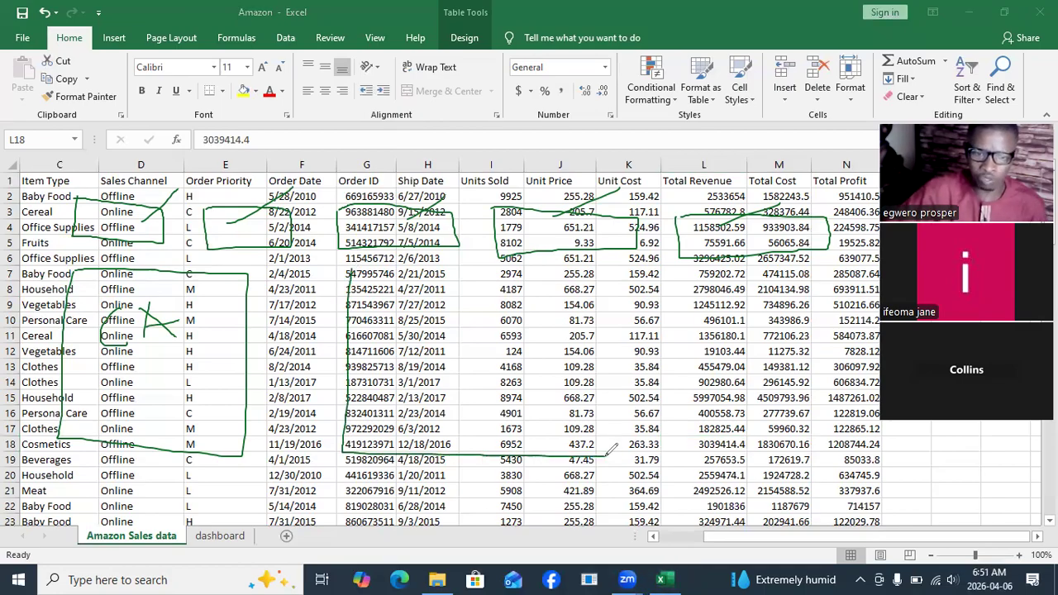
mouse_move(357, 347)
left_mouse_down()
mouse_move(420, 347)
mouse_move(430, 421)
left_mouse_up()
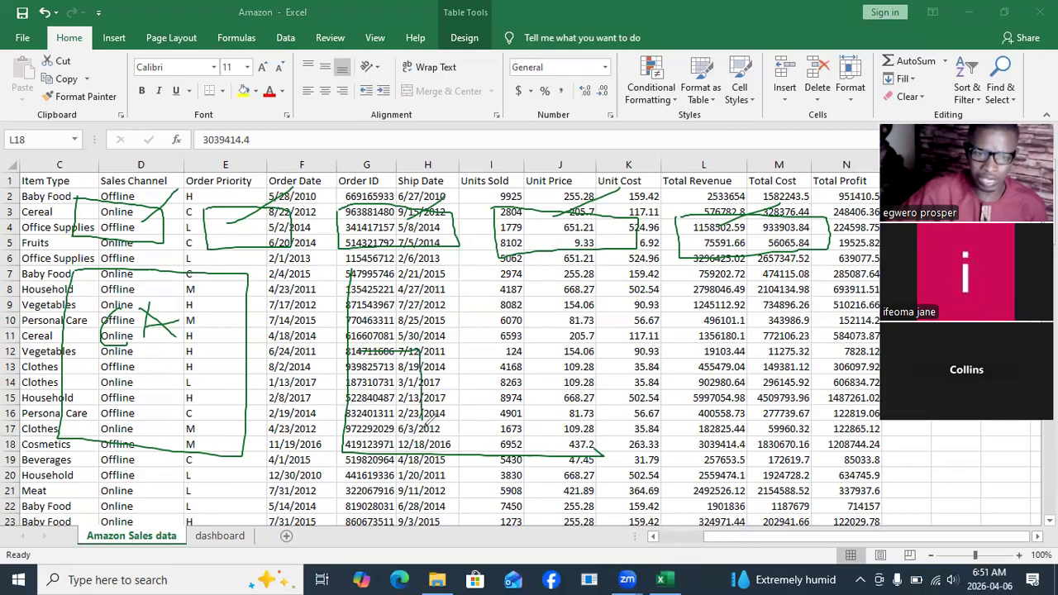
left_click_drag(368, 345, 382, 446)
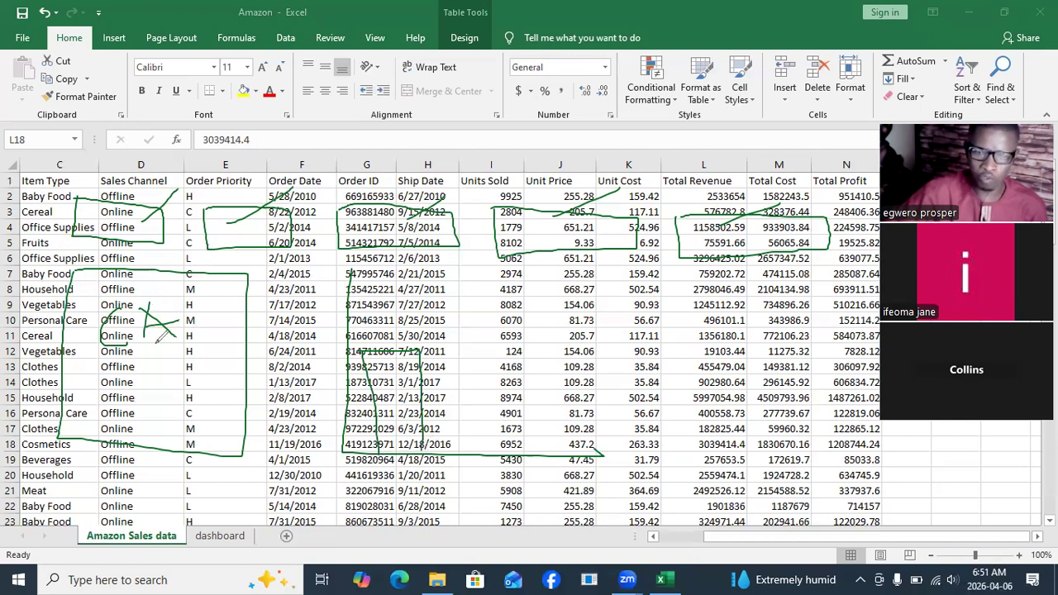
mouse_move(461, 266)
left_mouse_down()
mouse_move(470, 451)
mouse_move(496, 451)
mouse_move(520, 445)
mouse_move(521, 310)
mouse_move(487, 267)
mouse_move(453, 264)
left_mouse_up()
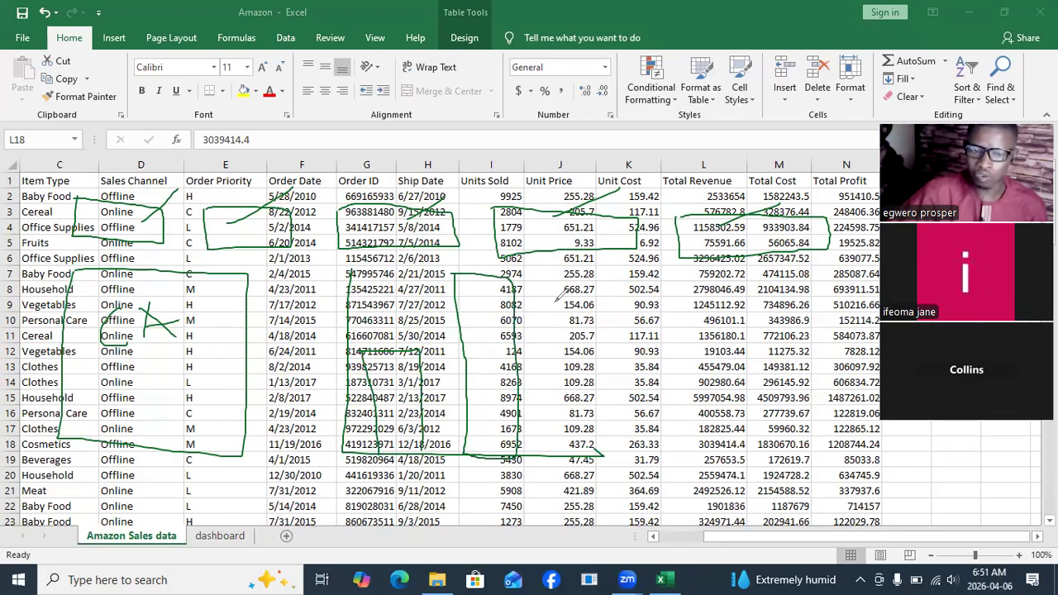
mouse_move(539, 279)
left_mouse_down()
mouse_move(552, 439)
mouse_move(560, 451)
mouse_move(600, 451)
mouse_move(606, 354)
mouse_move(595, 279)
mouse_move(541, 280)
left_mouse_up()
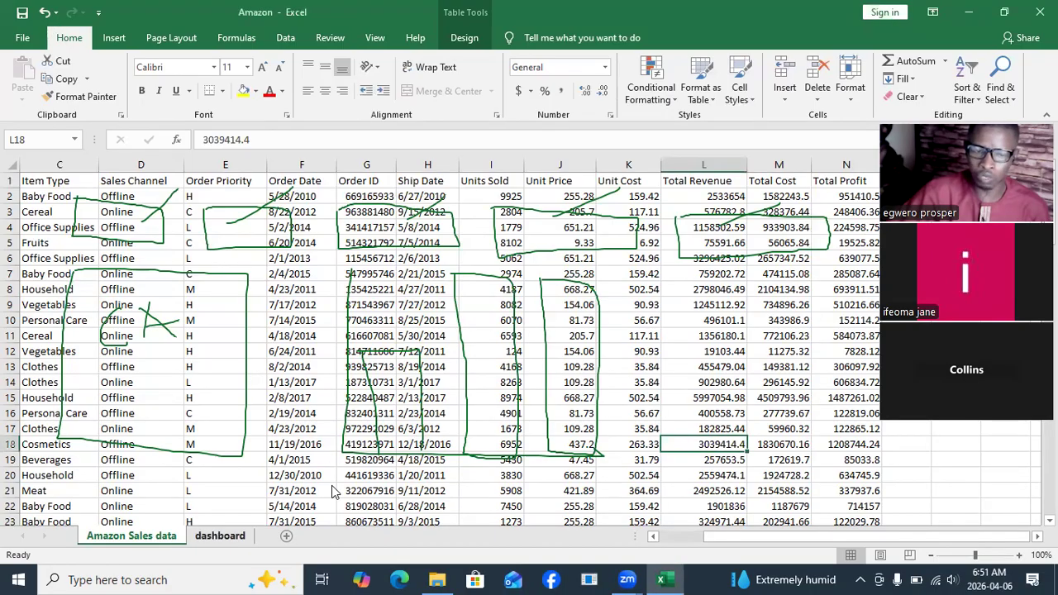
Return to the dashboard sheet, sketch a large circle beneath the fifth card, and add another tick to the fourth and first cards.
key("ctrl+Page_Down")
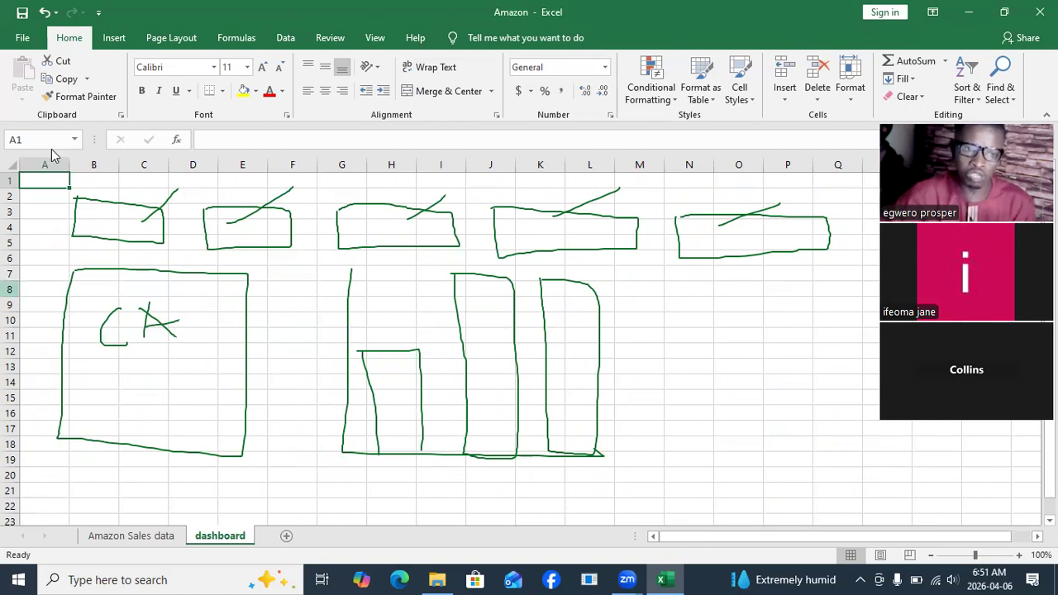
left_click(258, 182)
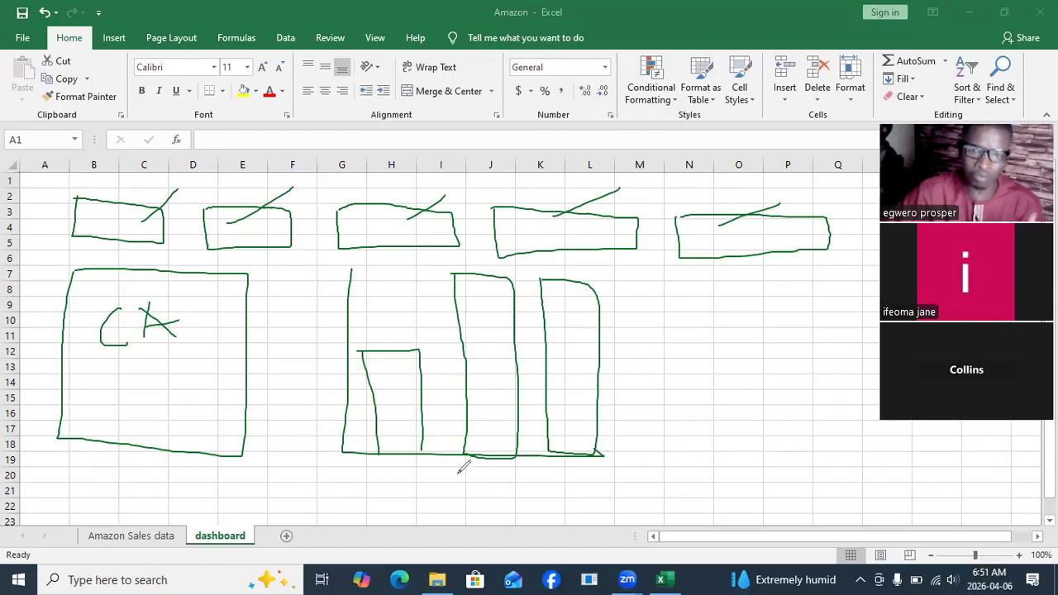
mouse_move(771, 274)
left_mouse_down()
mouse_move(721, 273)
mouse_move(679, 387)
mouse_move(791, 462)
mouse_move(870, 331)
mouse_move(743, 271)
left_mouse_up()
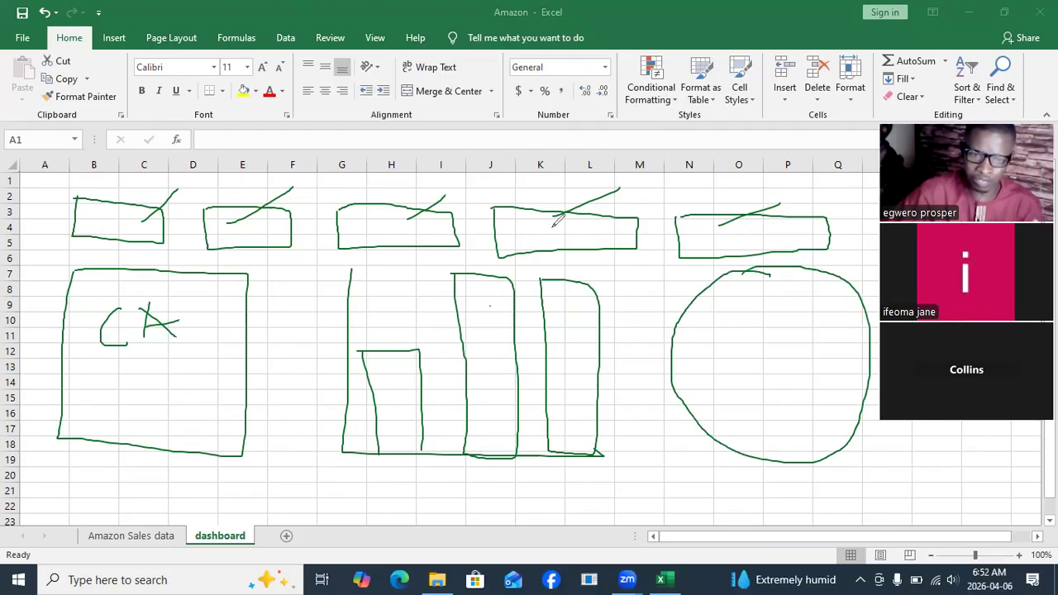
left_click_drag(553, 224, 626, 180)
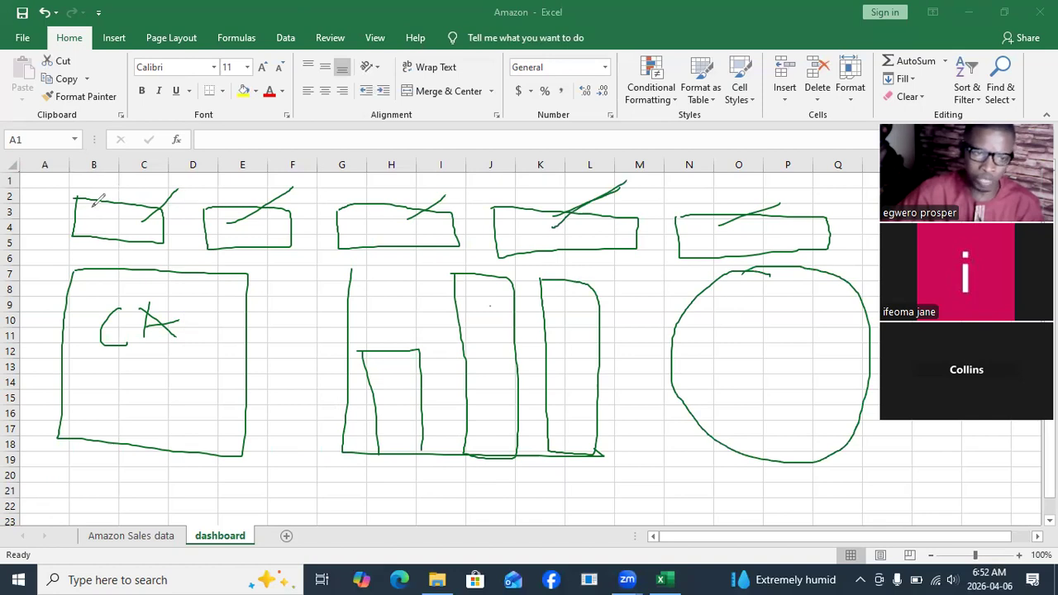
left_click_drag(96, 210, 147, 185)
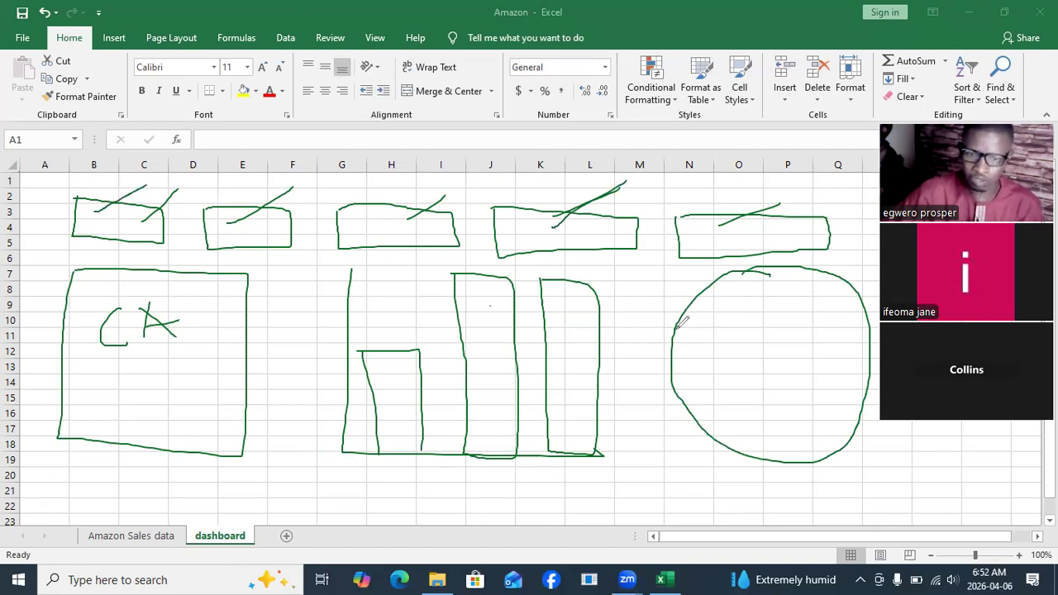
Divide the sketched circle into pie slices with lines running from its centre towards the edge.
mouse_move(677, 324)
left_mouse_down()
mouse_move(777, 355)
mouse_move(829, 277)
left_mouse_up()
left_click_drag(770, 357, 841, 437)
left_click_drag(769, 359, 735, 428)
mouse_move(770, 358)
left_mouse_down()
mouse_move(825, 369)
mouse_move(868, 397)
left_mouse_up()
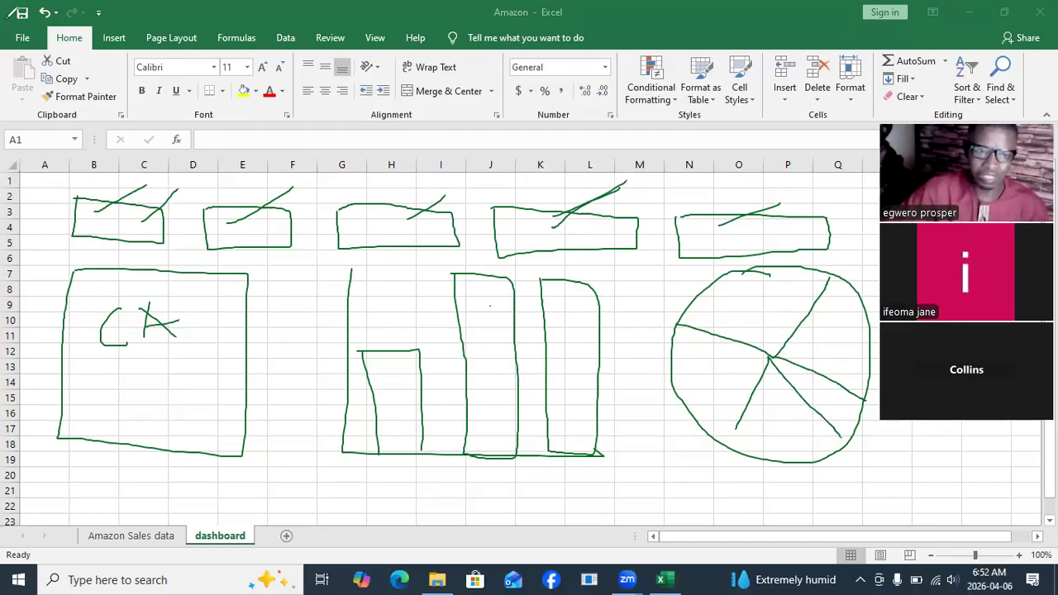
Draw a frame around the whole sketched dashboard layout from row 1 to row 21 and tick the first card again.
left_click_drag(54, 178, 866, 203)
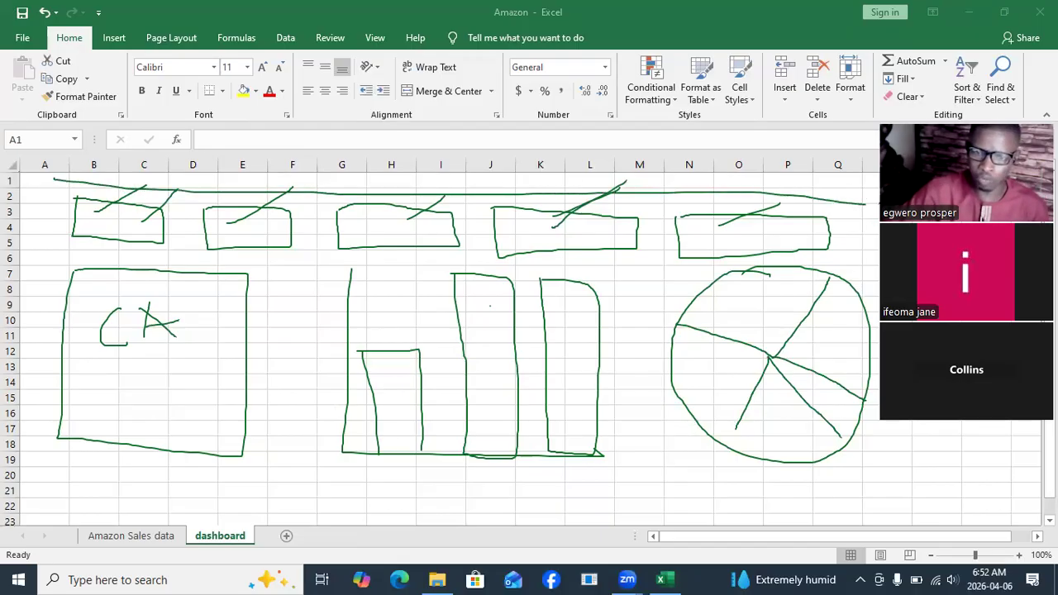
mouse_move(886, 419)
left_mouse_down()
mouse_move(866, 481)
mouse_move(68, 490)
mouse_move(71, 167)
left_mouse_up()
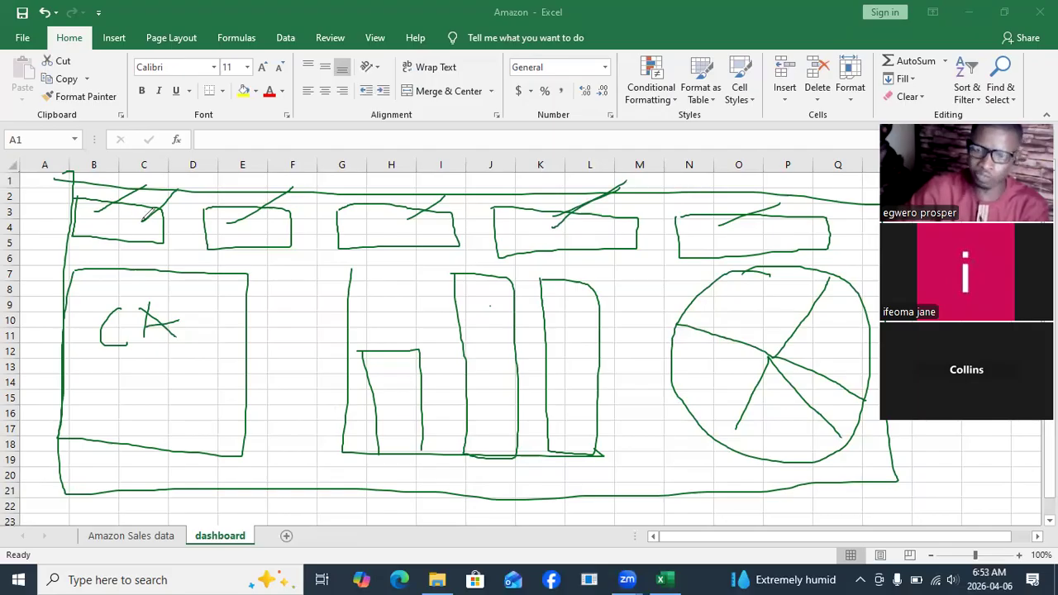
left_click_drag(142, 220, 172, 183)
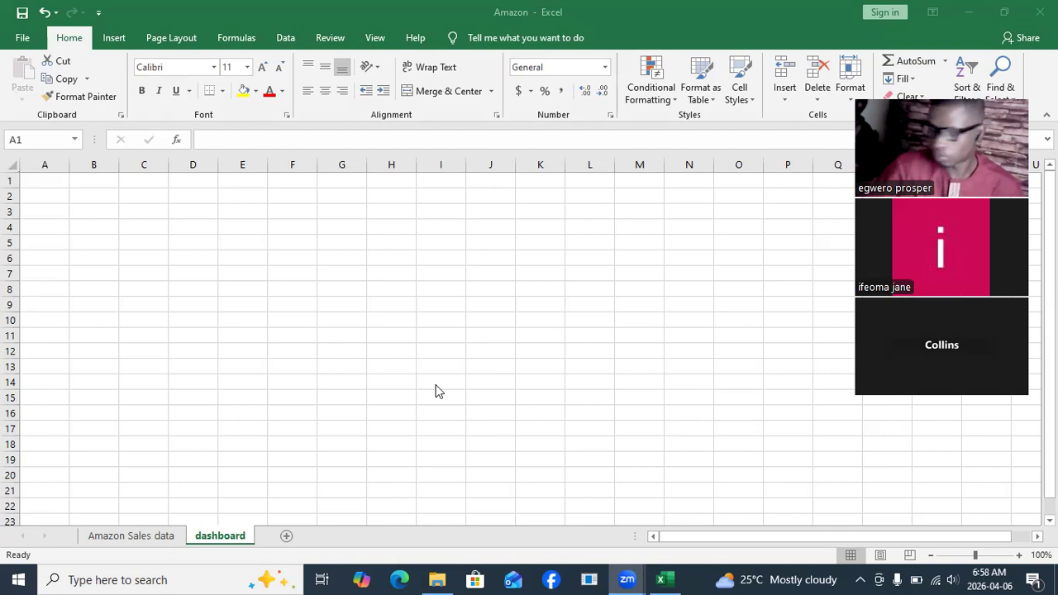
Show the Amazon Sales data sheet, then open PowerPoint and create a new presentation with the blue variant of the Facet theme.
left_click(142, 537)
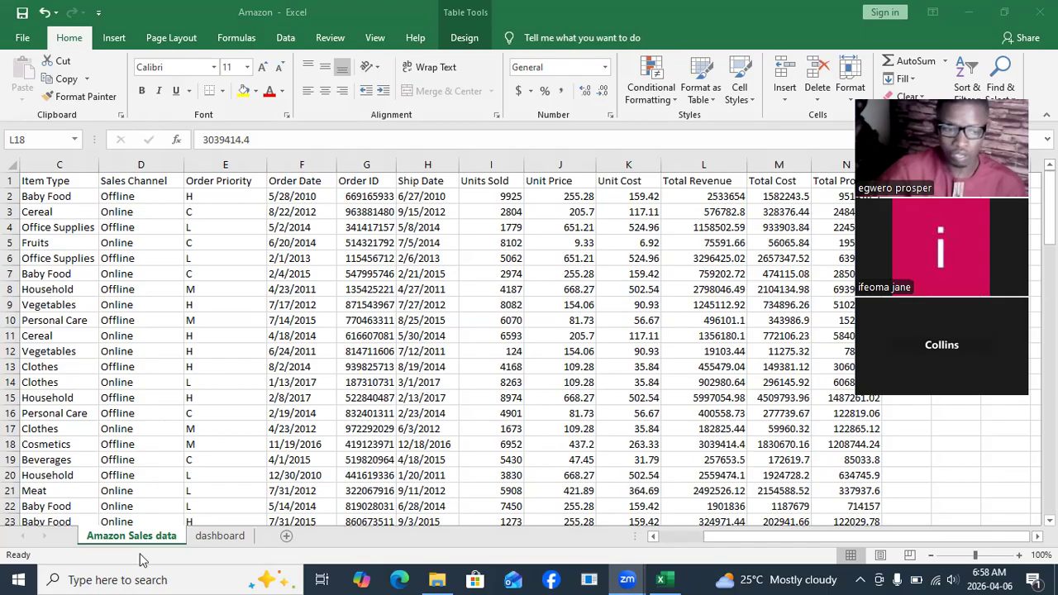
left_click(124, 579)
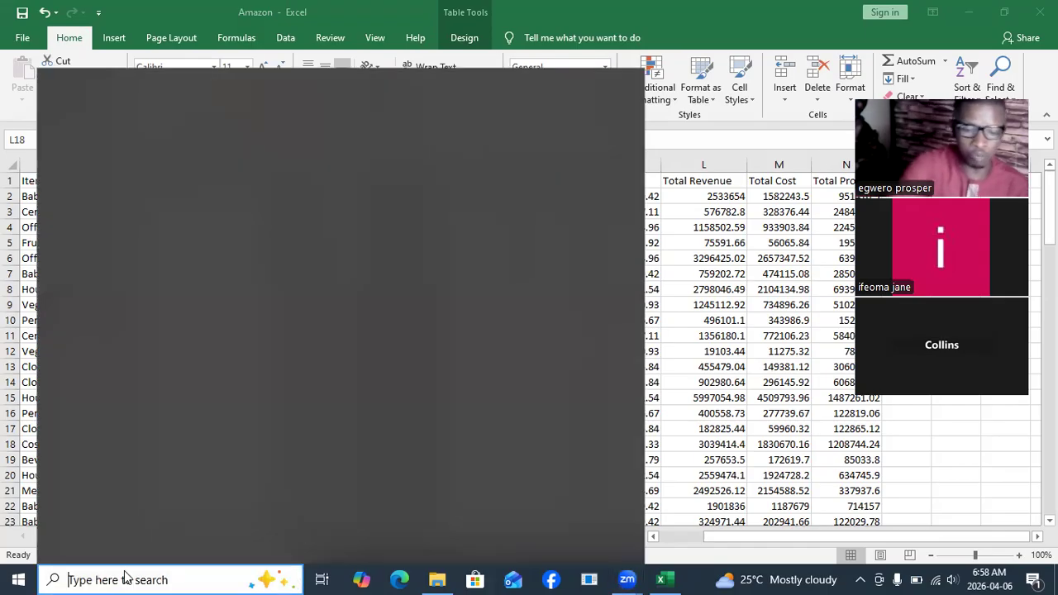
type("pow")
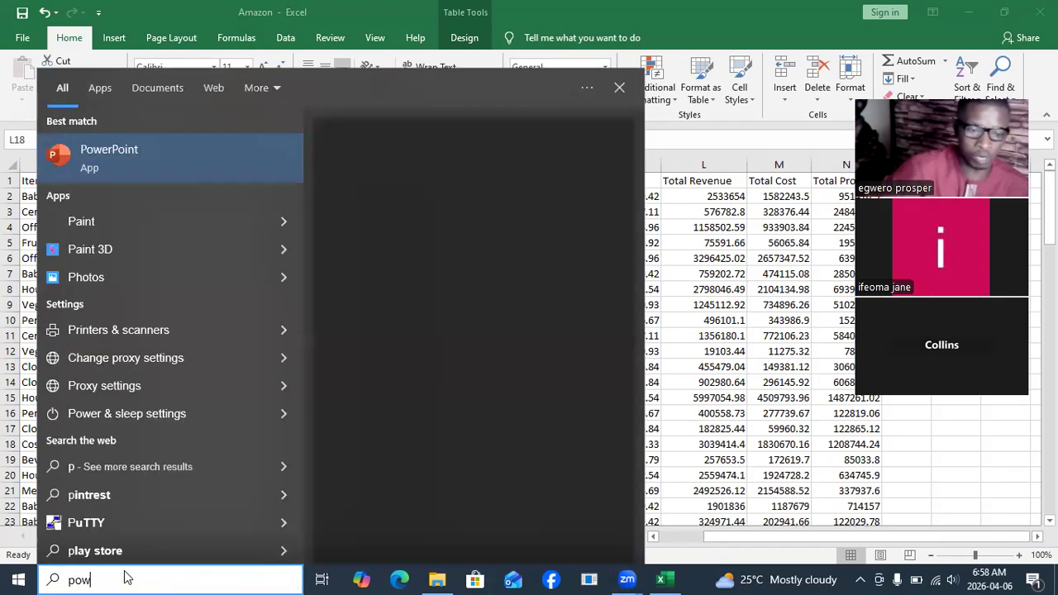
left_click(108, 158)
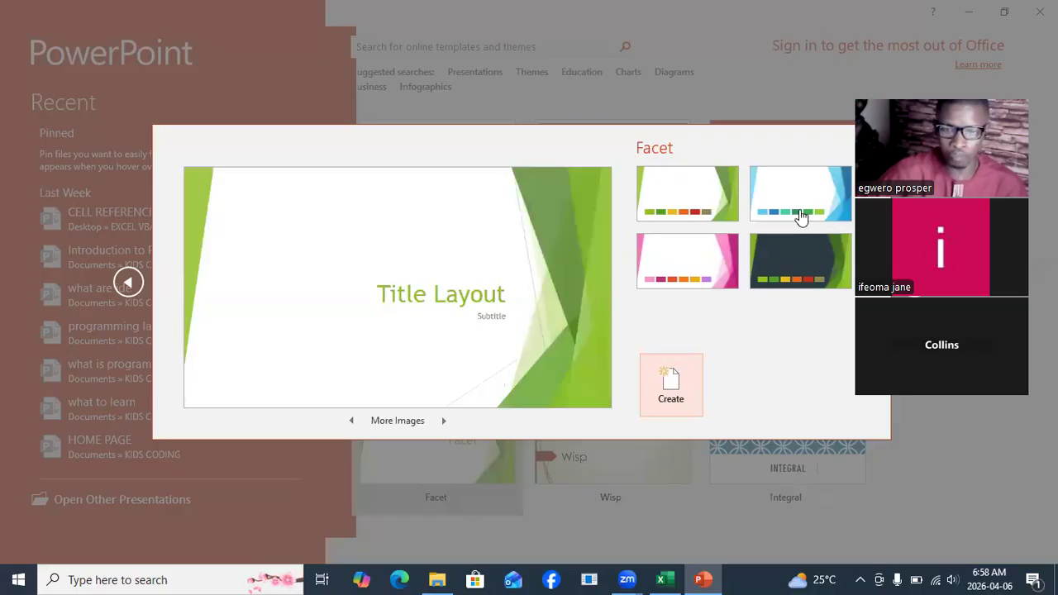
left_click(798, 208)
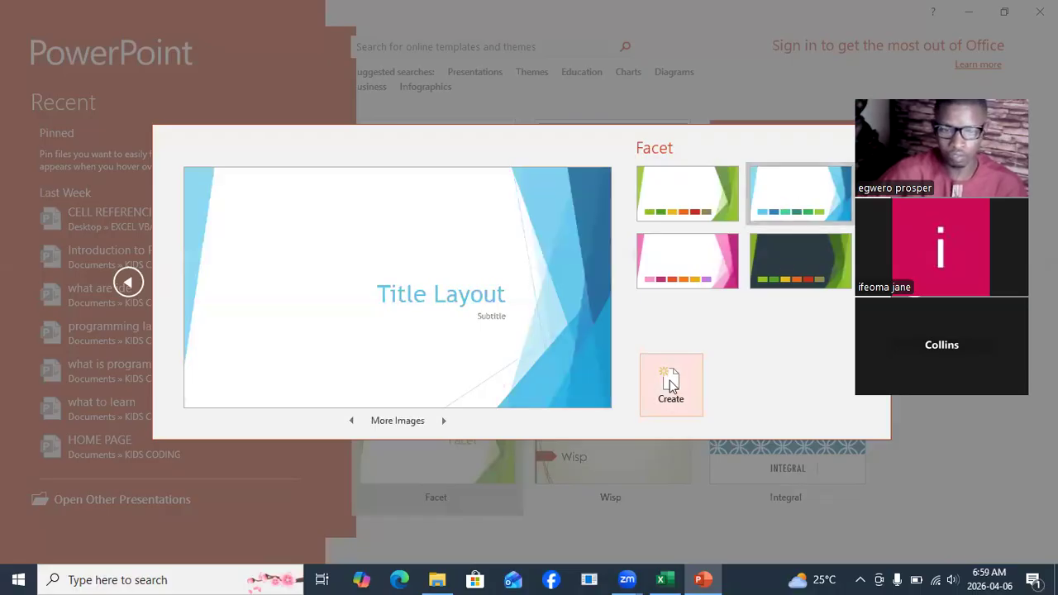
left_click(668, 401)
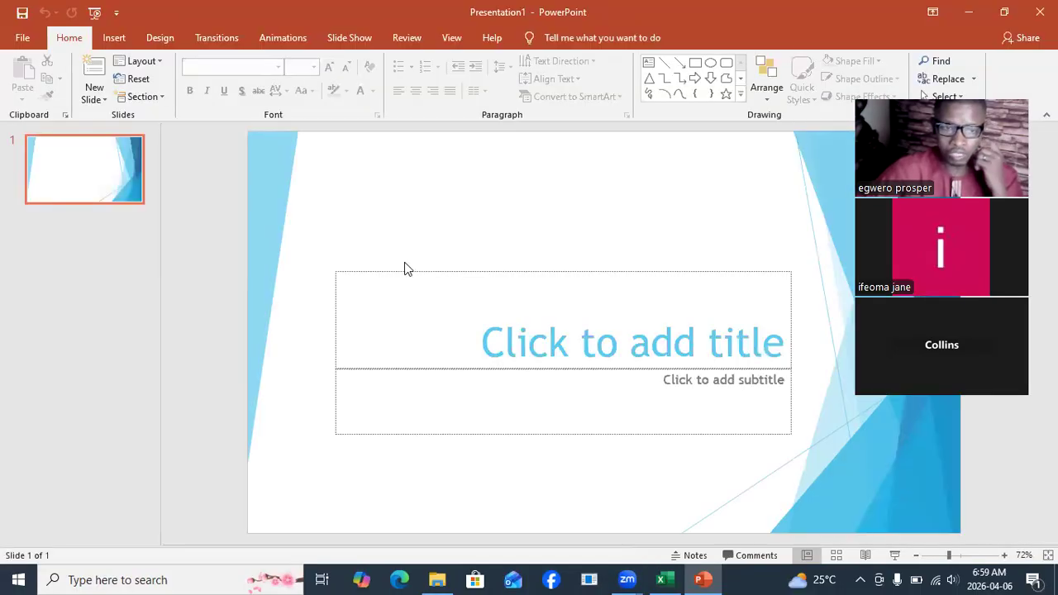
Delete the subtitle placeholder from the title slide and place the text cursor in the title placeholder.
left_click(336, 428)
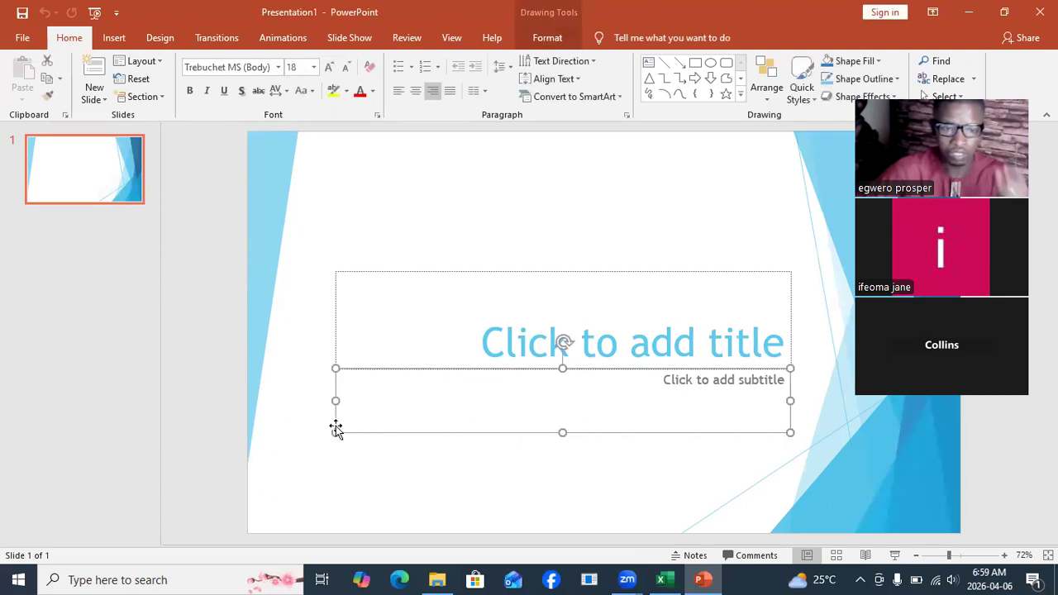
key("Delete")
left_click(366, 334)
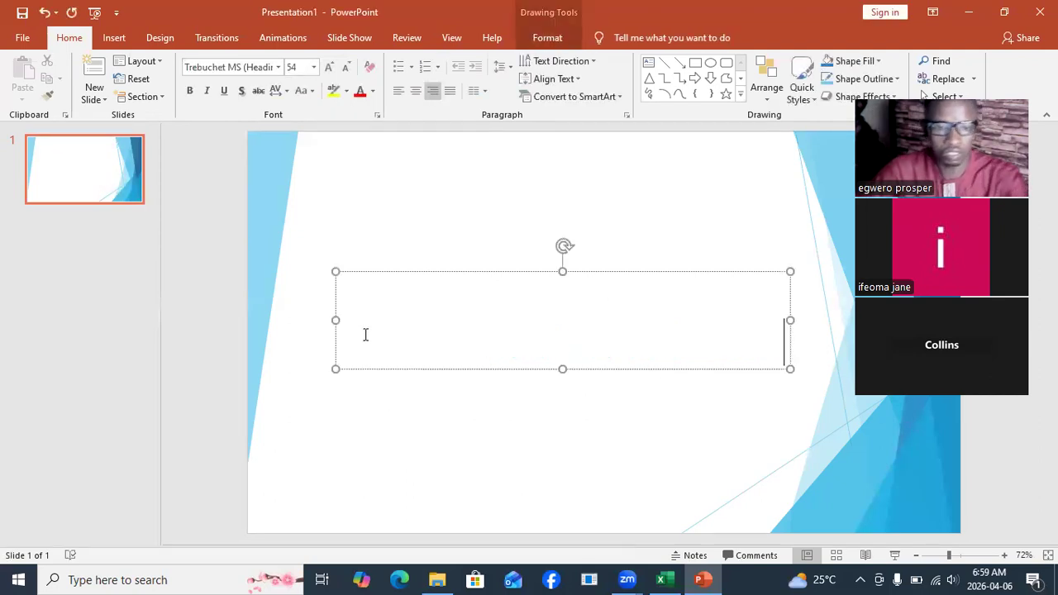
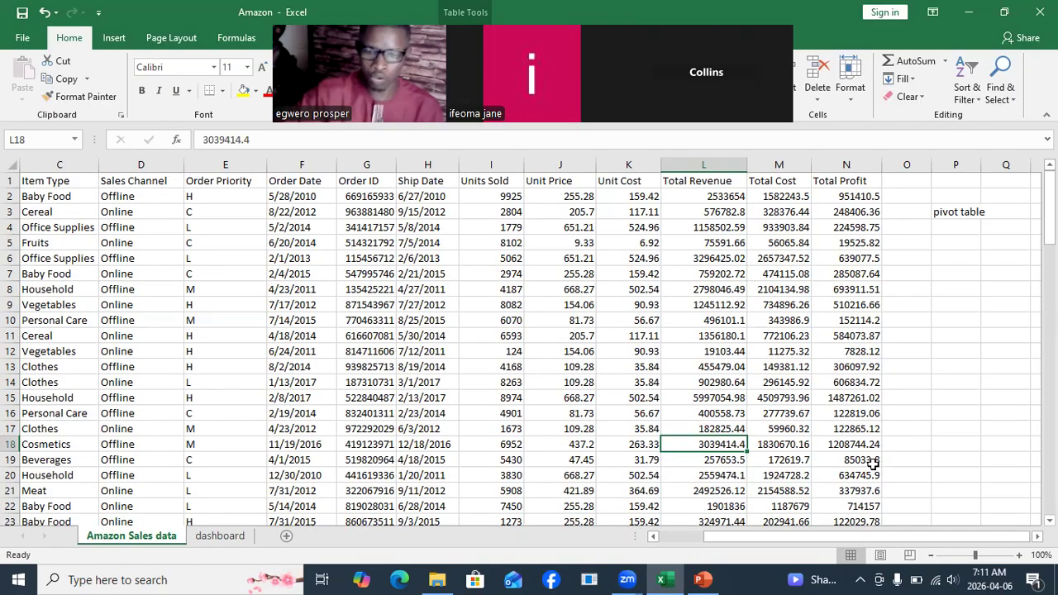
Review the columns of the Amazon Sales data sheet and clear the "pivot table" note from cell P3.
scroll(873, 464, "left", 3)
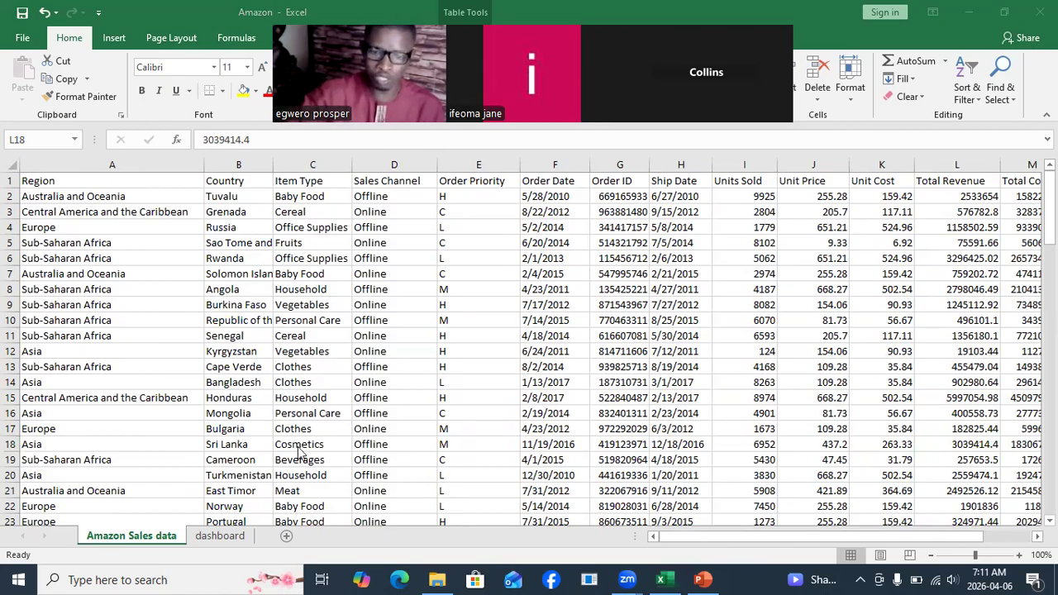
left_click(972, 537)
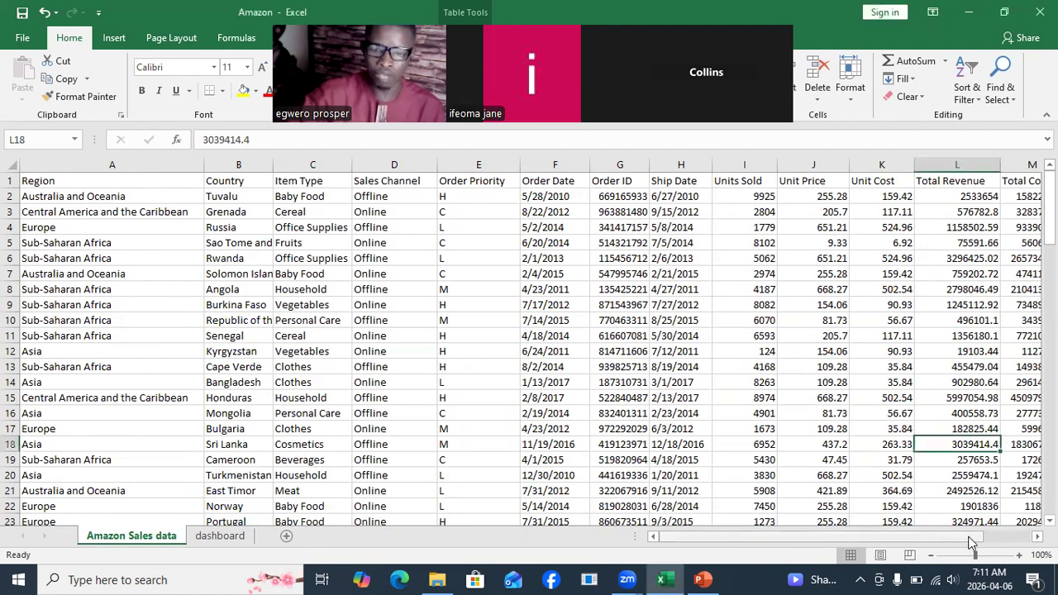
scroll(973, 349, "right", 3)
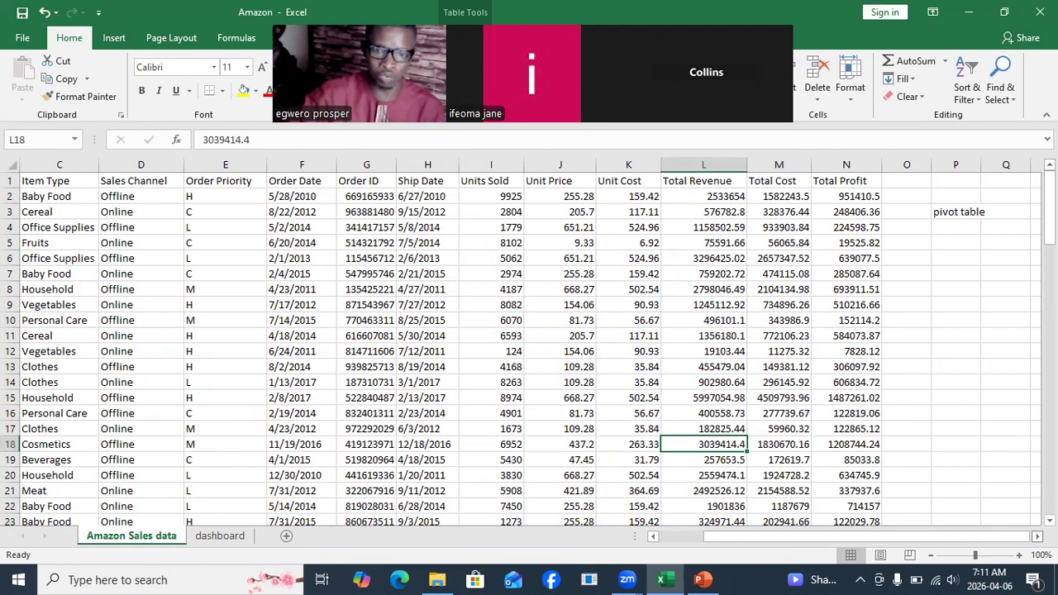
left_click(959, 213)
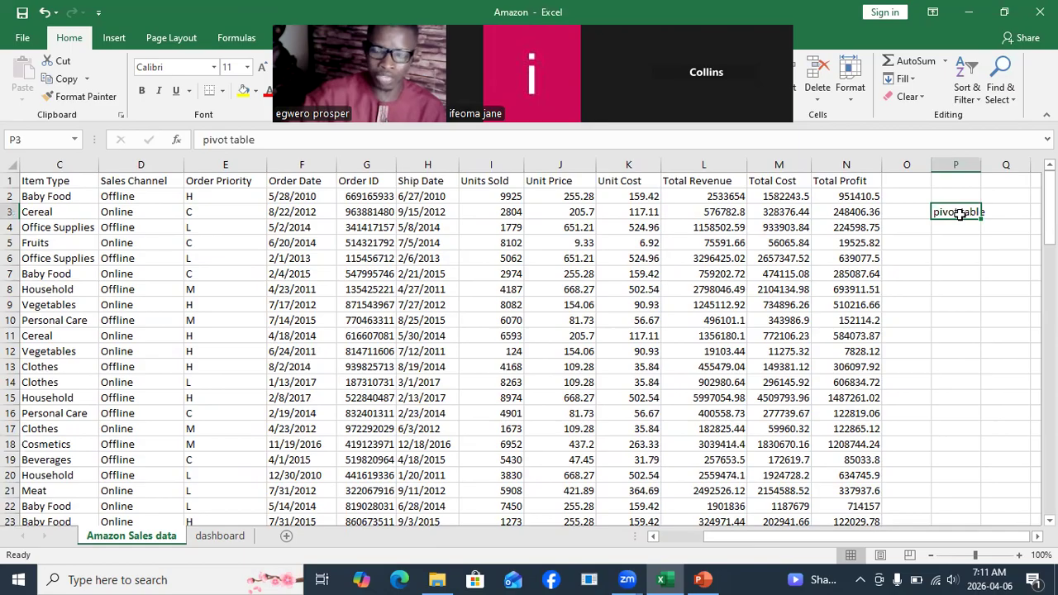
key("Delete")
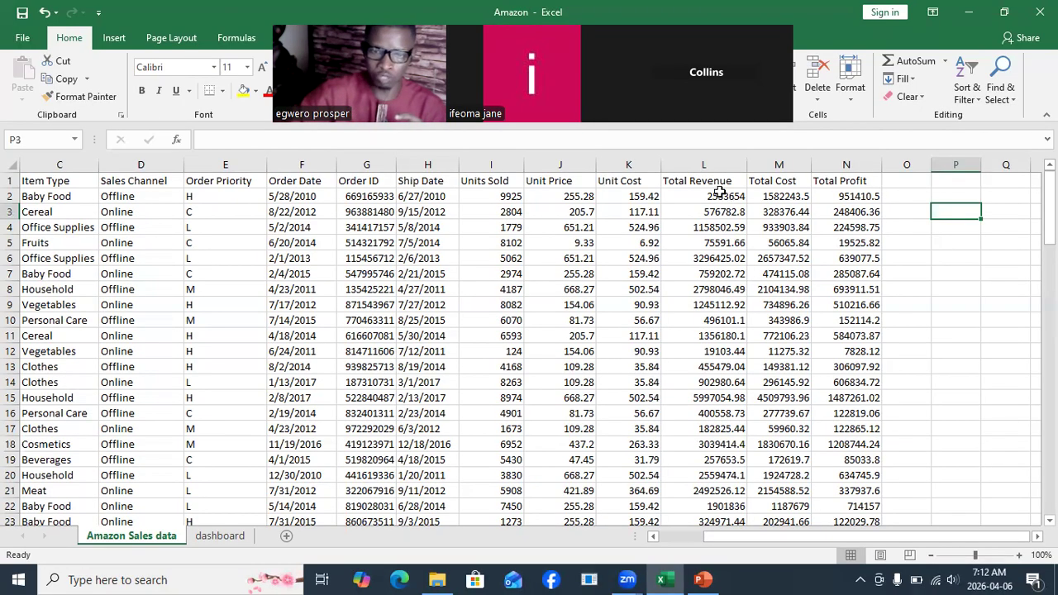
Select the Total Profit values in N2:N23 and review the data columns from Region through Total Profit.
left_click(843, 195)
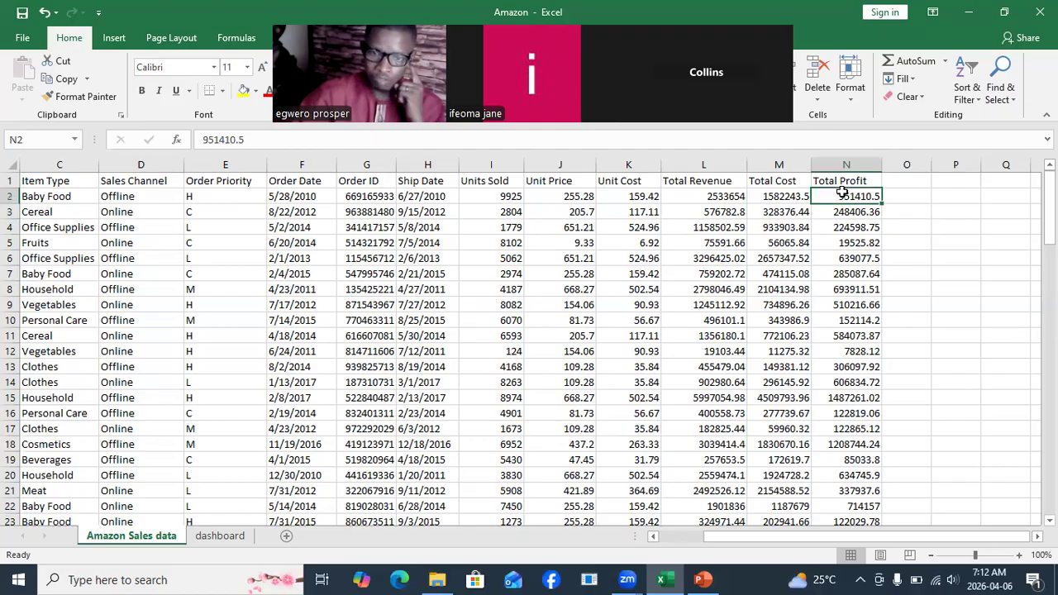
left_click_drag(848, 214, 851, 517)
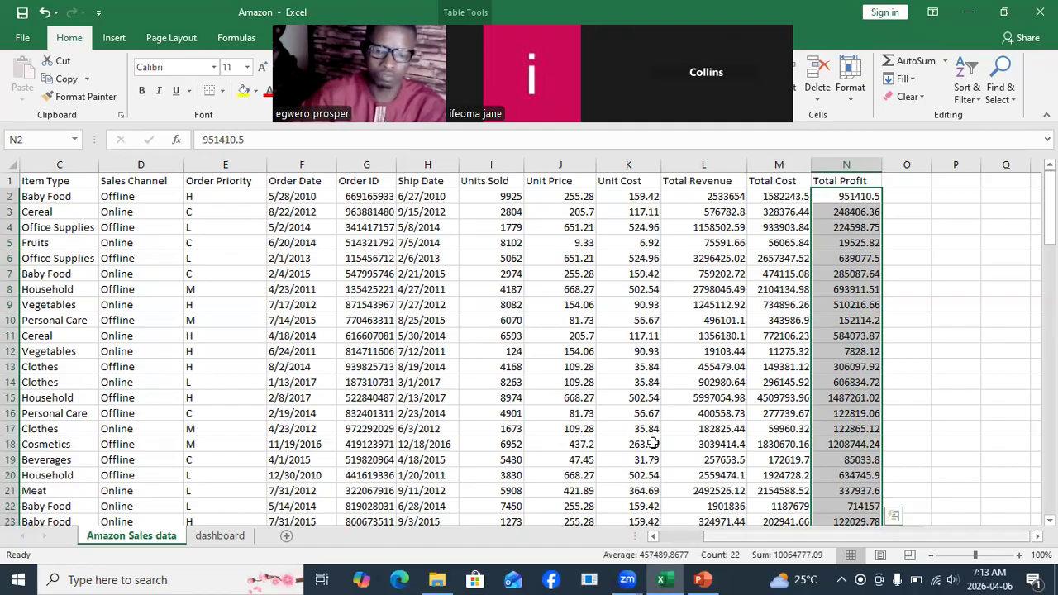
scroll(653, 444, "left", 3)
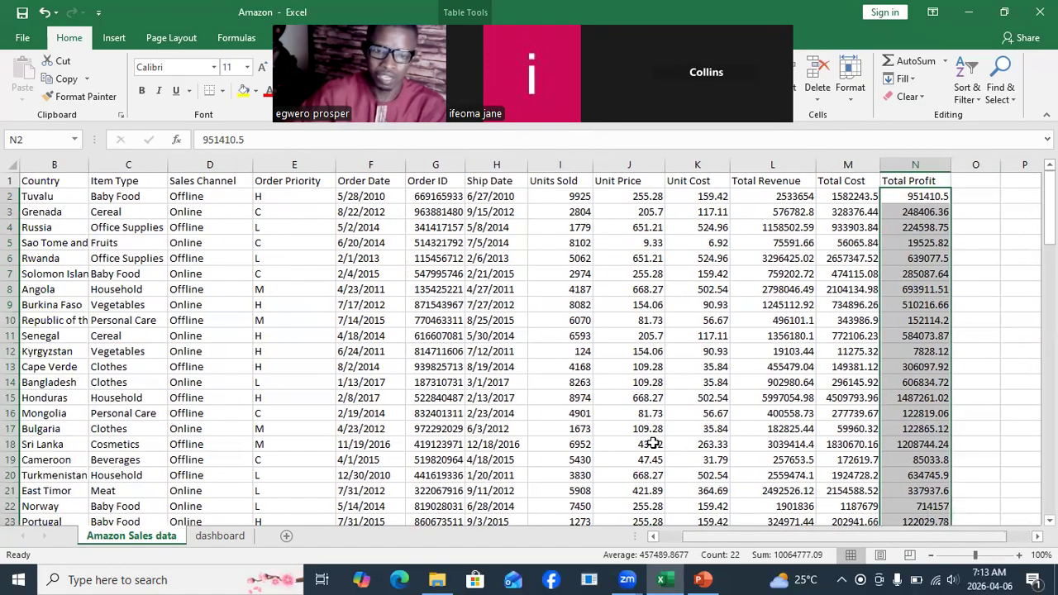
scroll(653, 444, "left", 2)
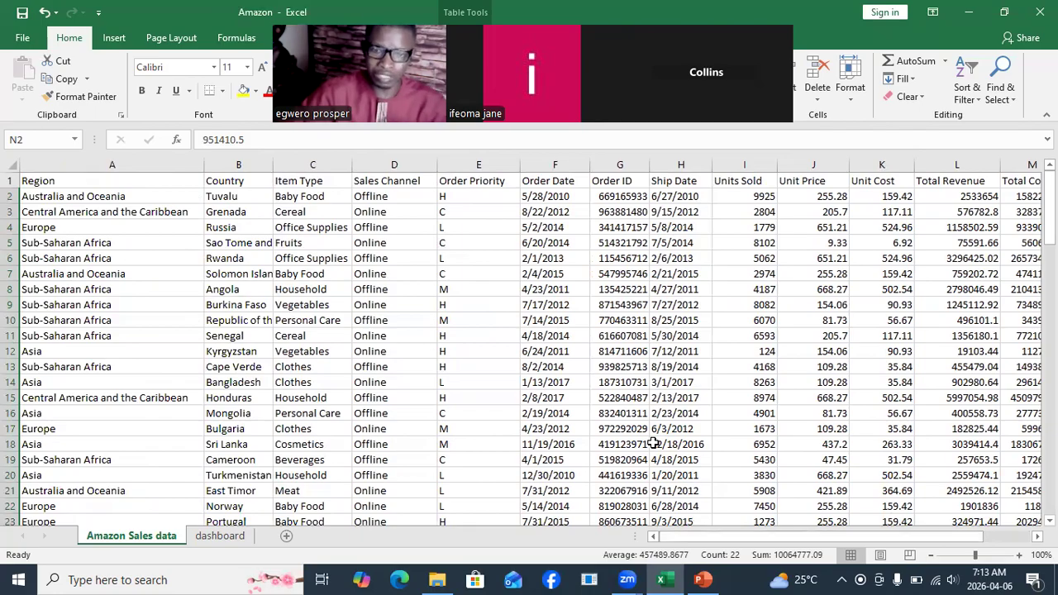
left_click_drag(882, 535, 927, 533)
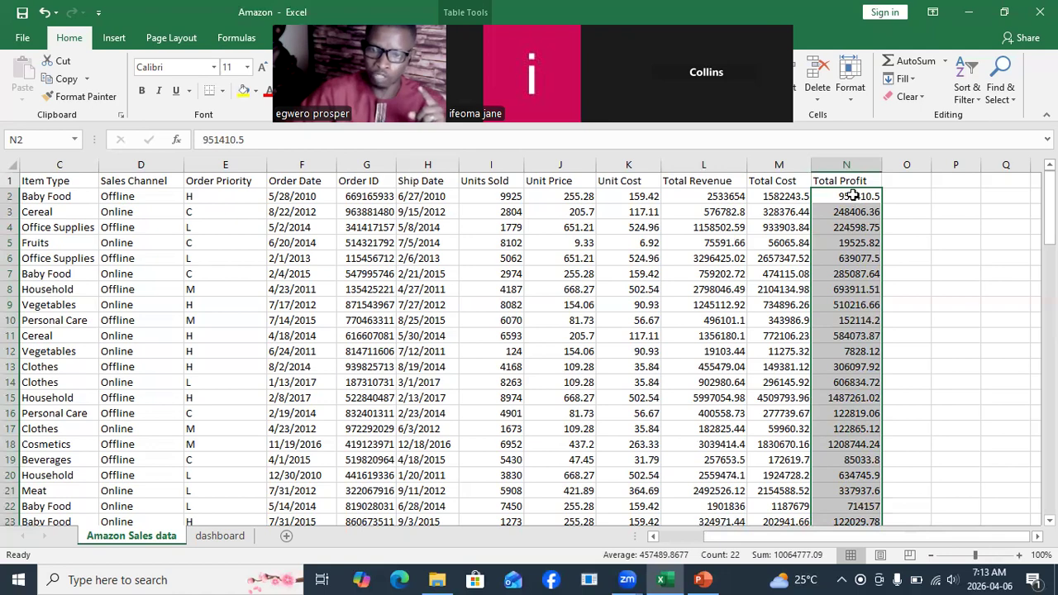
Examine the print preview of the Amazon Sales data sheet at page-fit and enlarged size, and return to the worksheet.
left_click(848, 537)
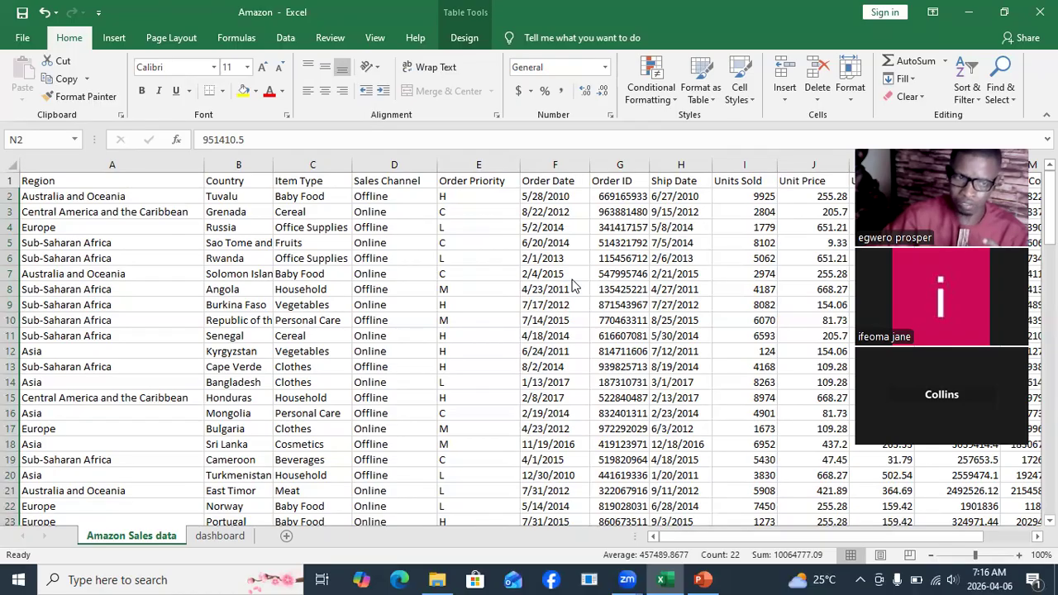
left_click(22, 39)
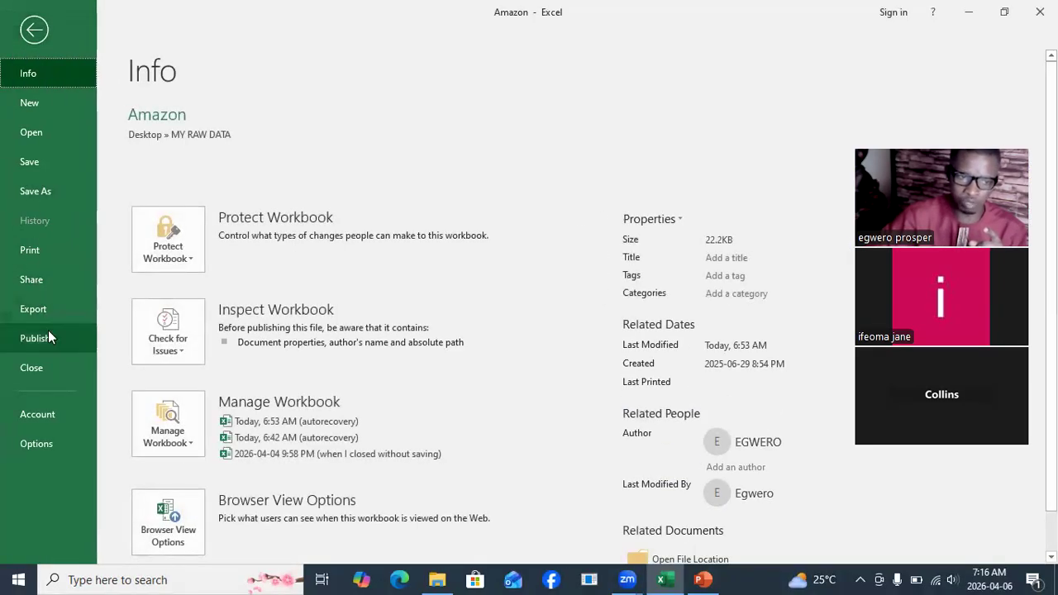
left_click(37, 256)
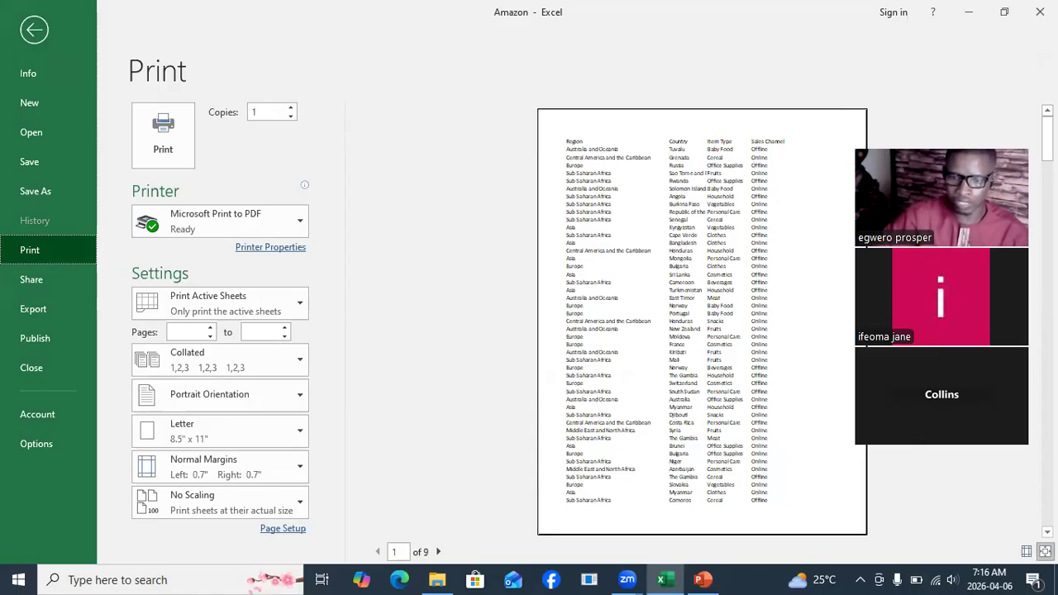
left_click(1045, 551)
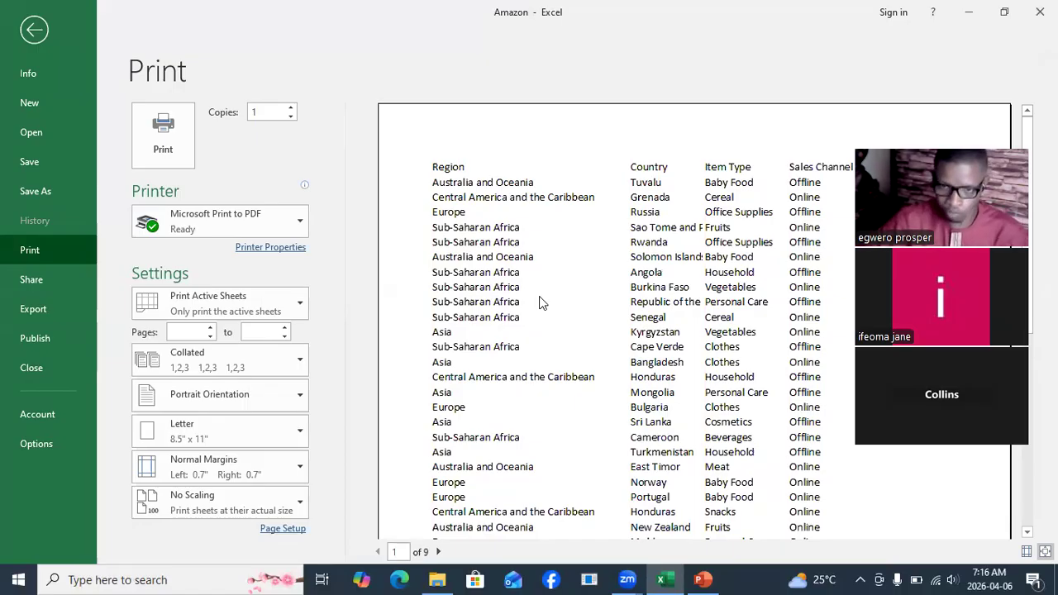
left_click(34, 33)
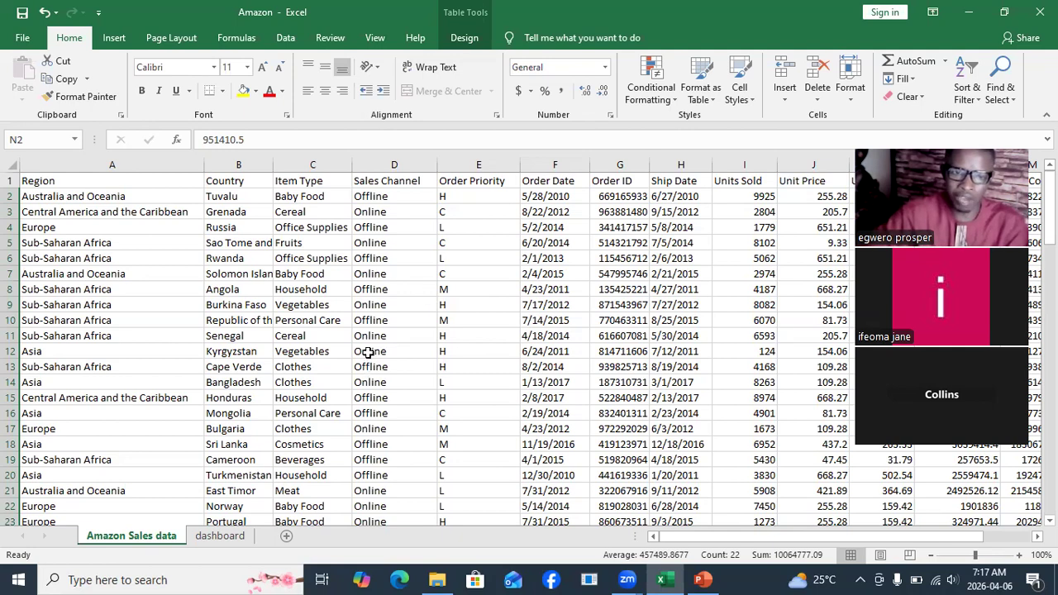
Review the sales records from the first row down to the last row, 101, and return to the header row.
scroll(369, 351, "down", 4)
scroll(369, 351, "down", 4)
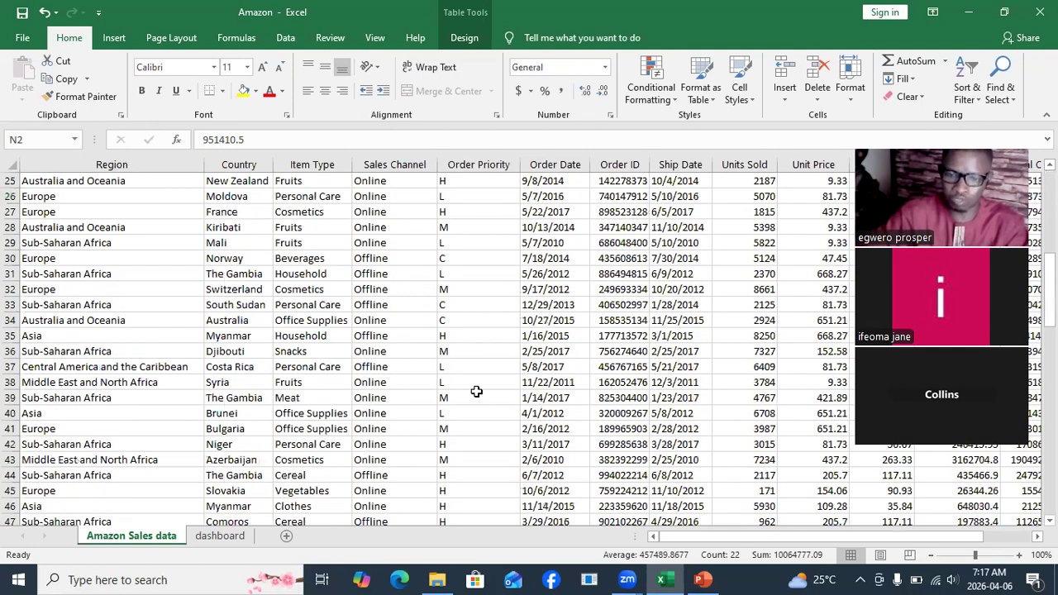
scroll(467, 400, "down", 4)
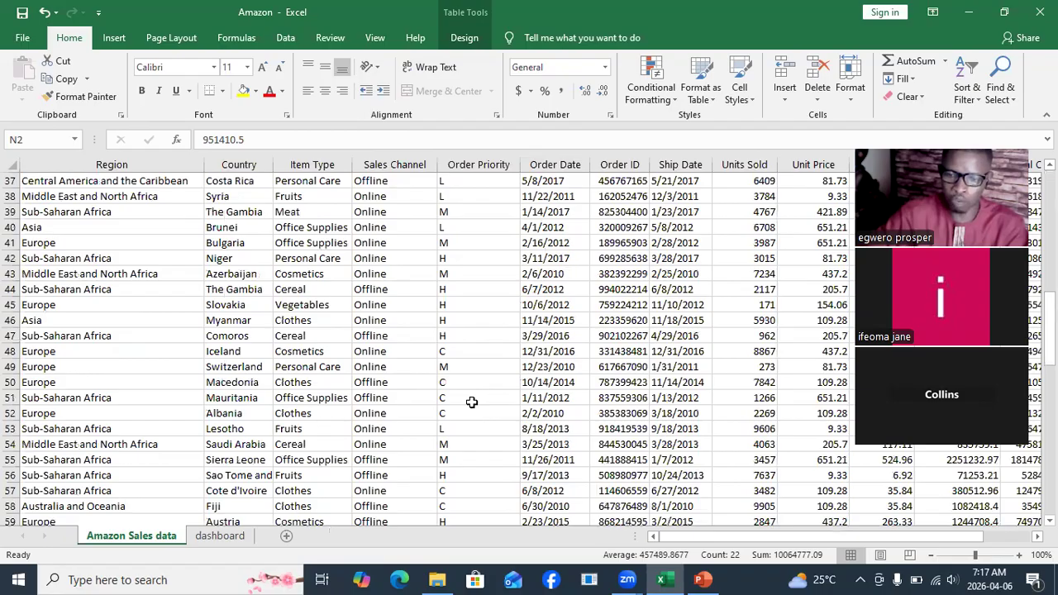
scroll(467, 400, "down", 9)
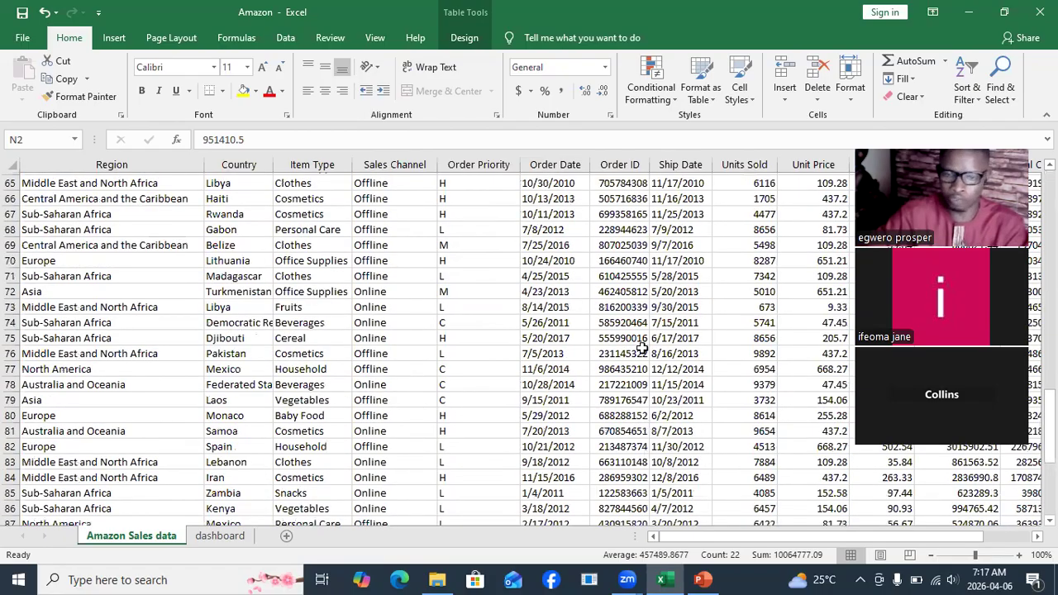
scroll(642, 348, "down", 9)
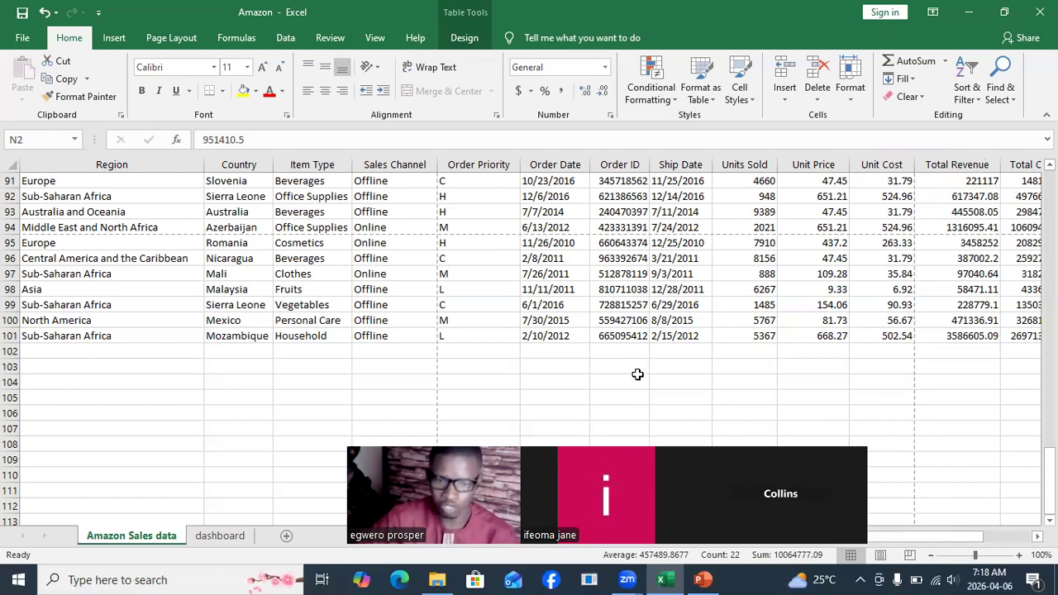
scroll(661, 374, "up", 18)
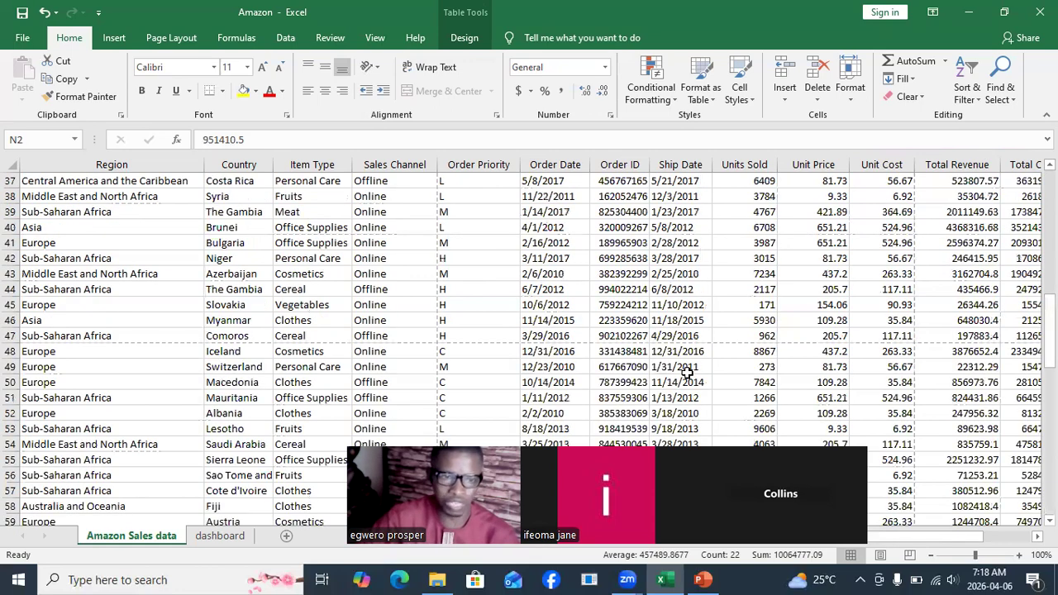
scroll(151, 253, "up", 12)
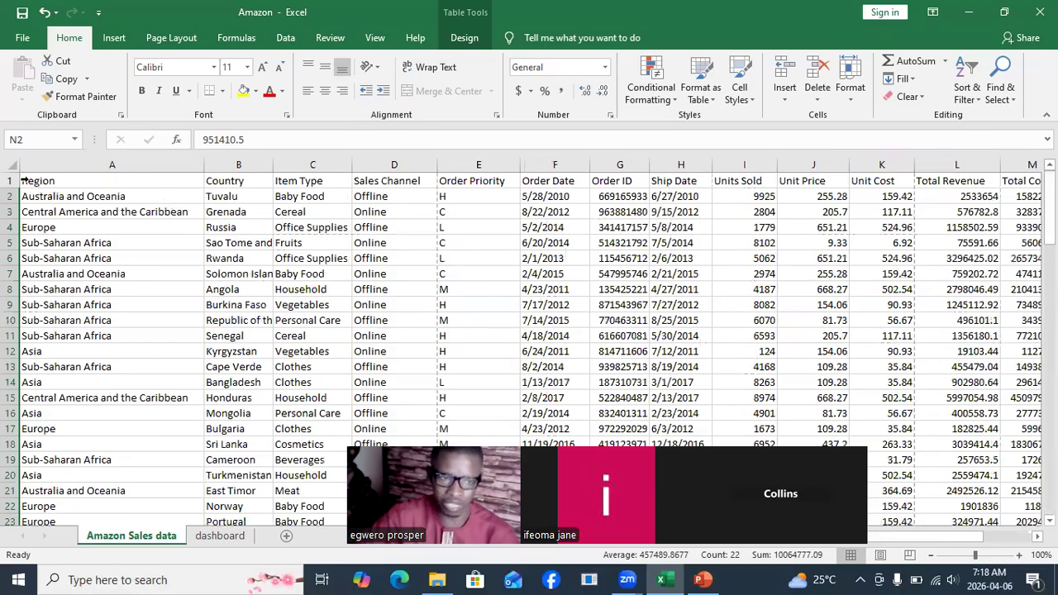
Select the whole sales data range A1:N101, from the Region header to the last Total Profit value.
left_click(29, 180)
left_click(66, 182)
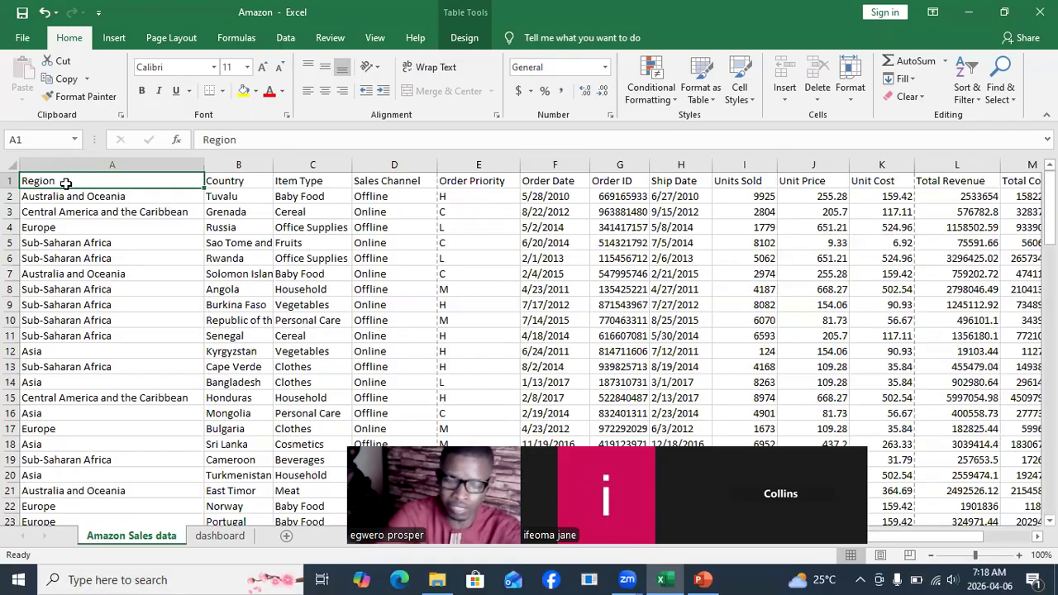
key("ctrl+shift+Right")
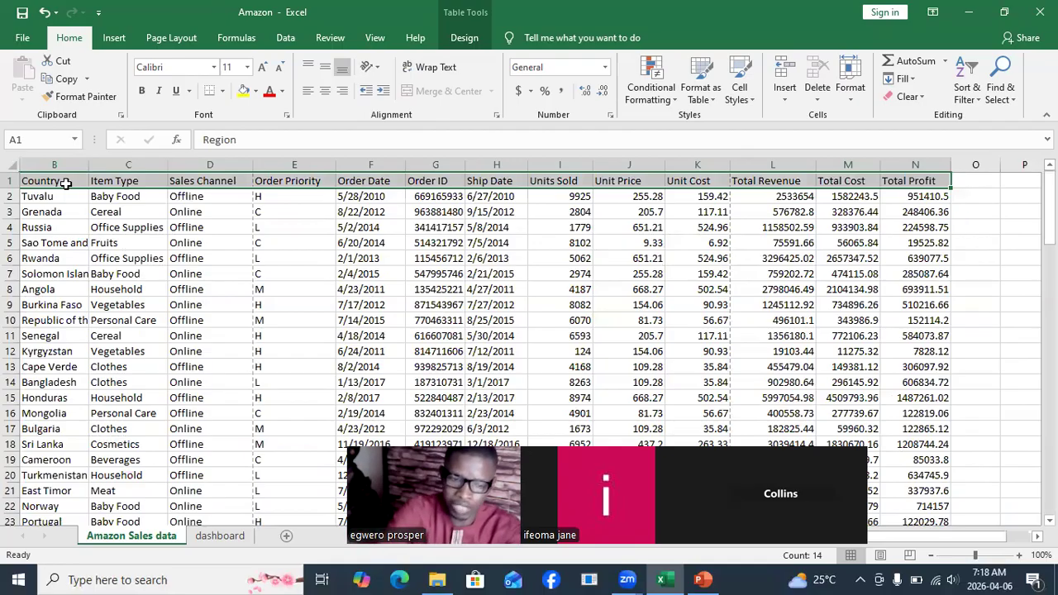
key("ctrl+Down")
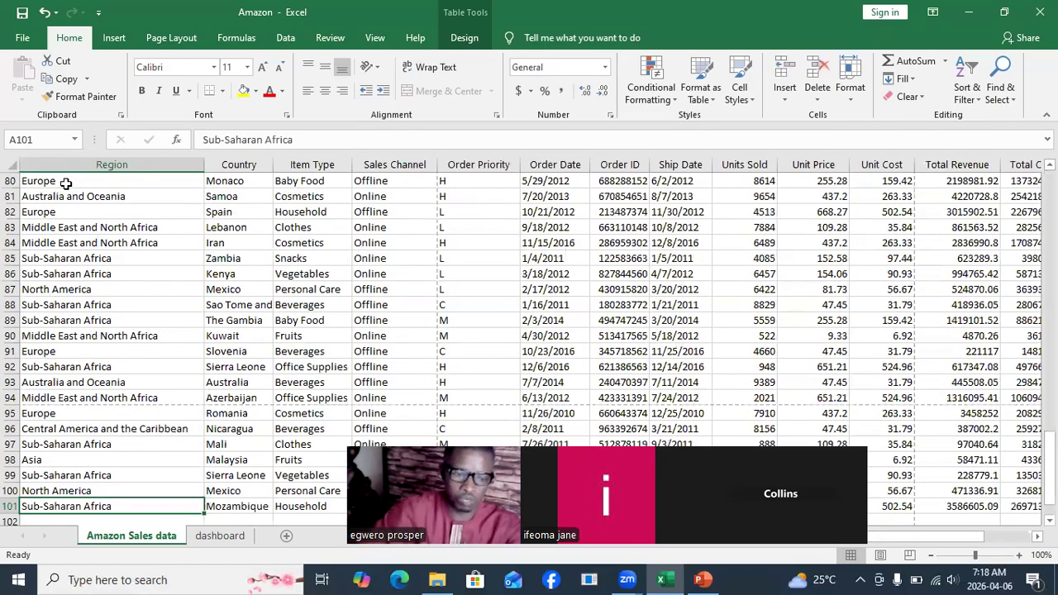
scroll(86, 328, "up", 13)
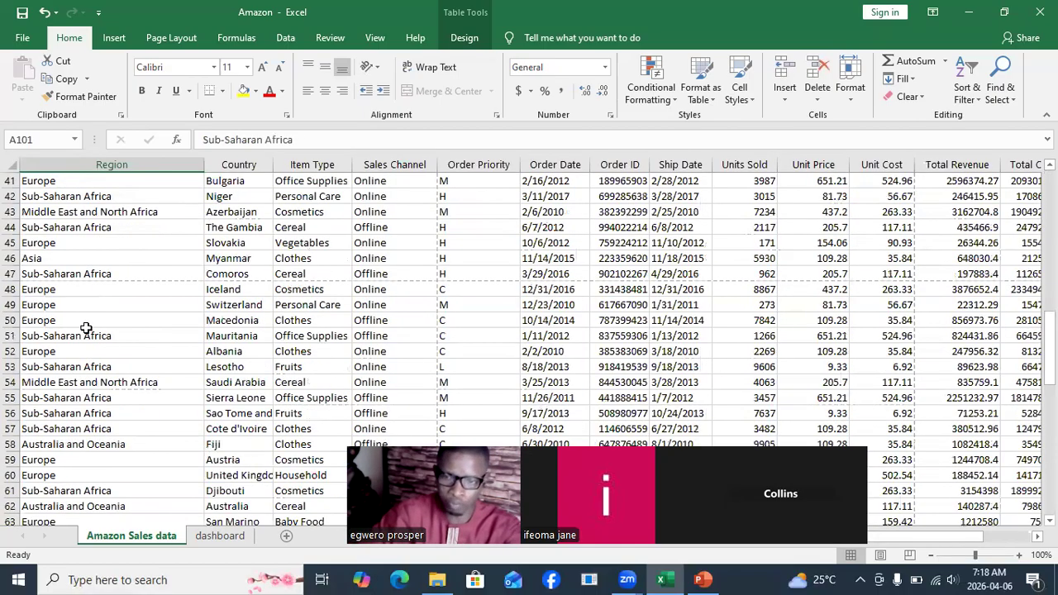
key("ctrl+Up")
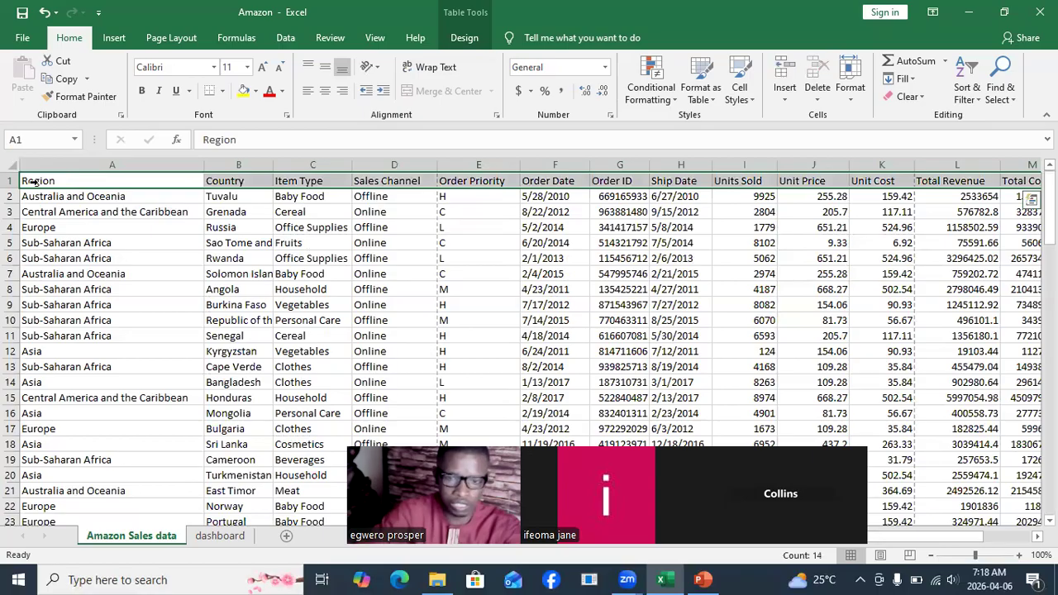
key("ctrl+shift+Down")
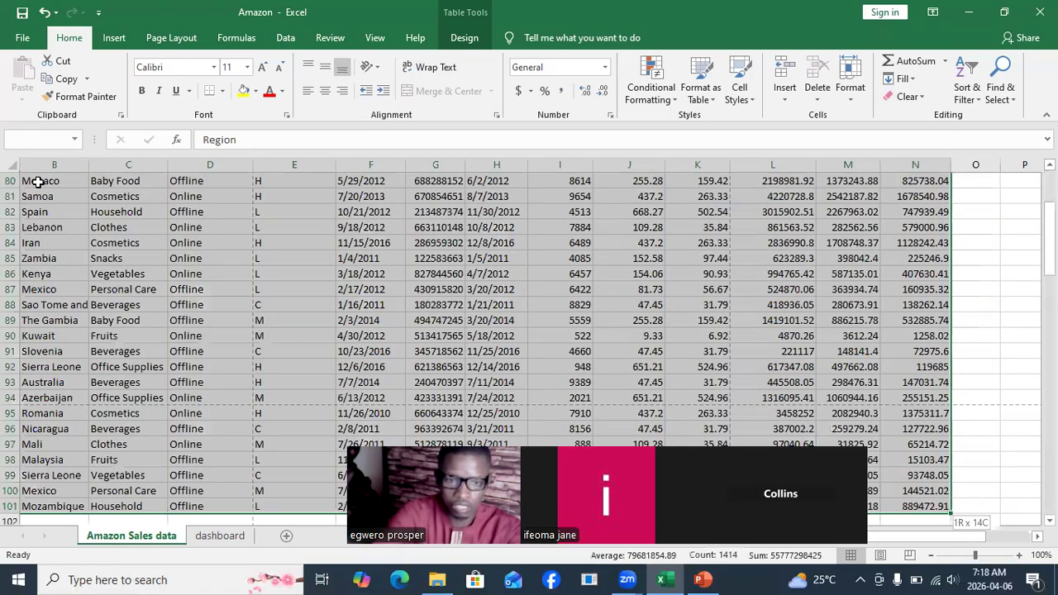
Look over the selected sales data and format it as a table with the black gridlined style in the Light group.
key("alt+n")
scroll(473, 346, "down", 10)
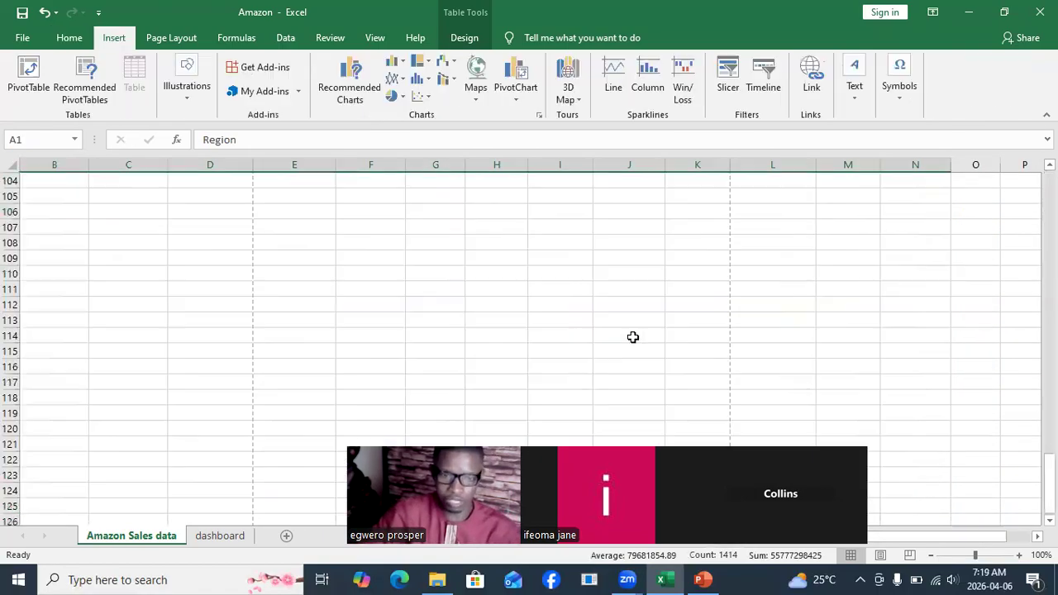
scroll(570, 320, "up", 6)
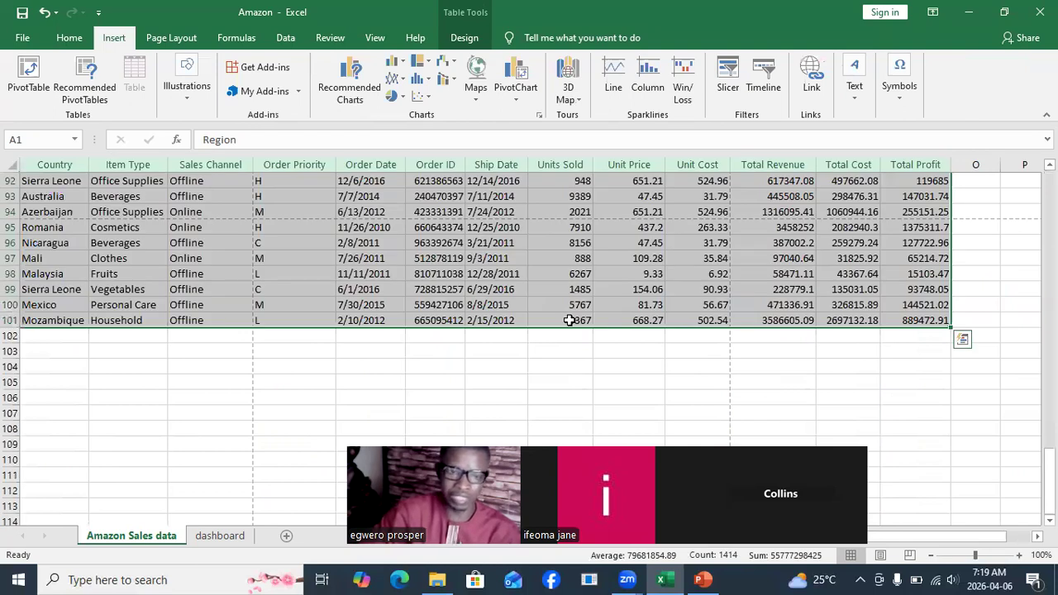
scroll(570, 320, "up", 9)
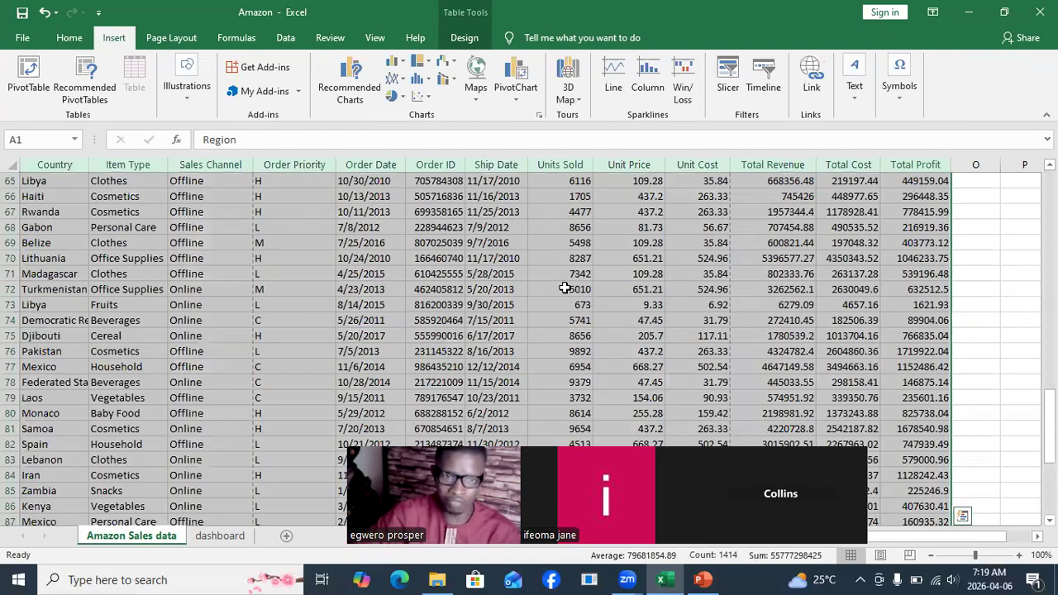
scroll(565, 288, "up", 7)
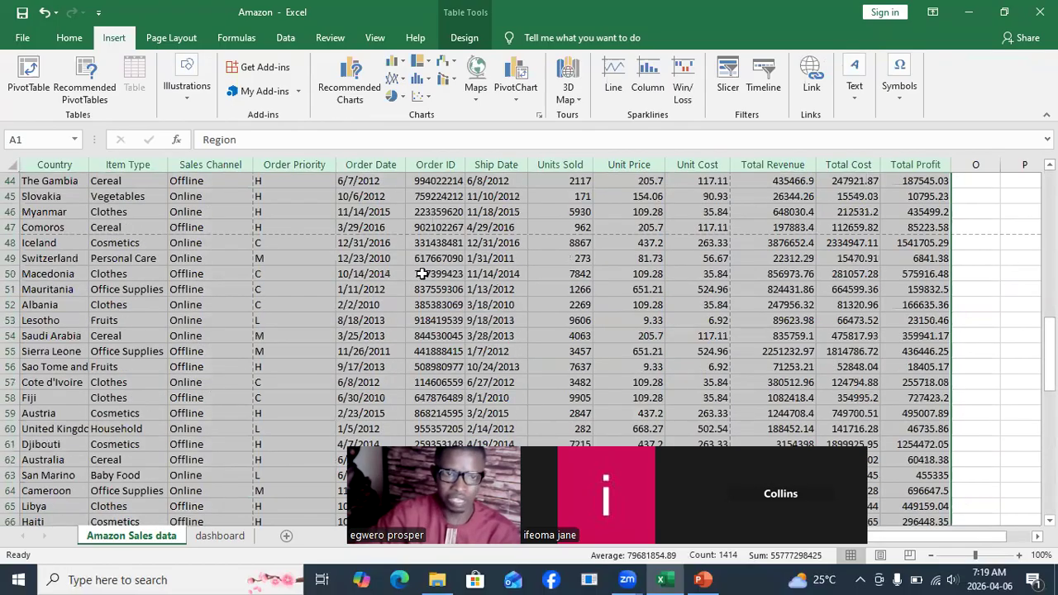
scroll(422, 274, "up", 4)
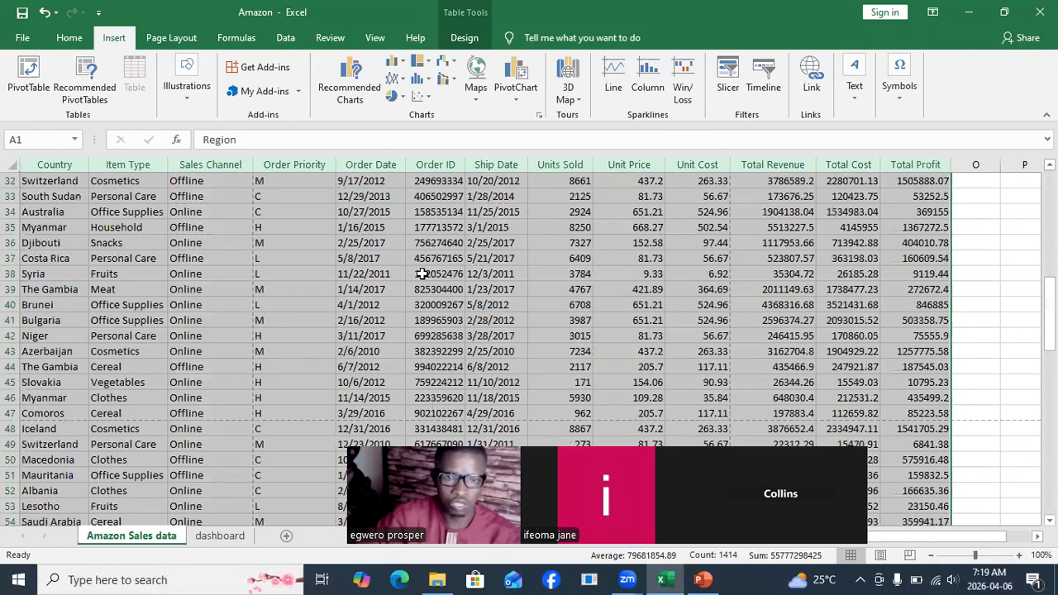
scroll(423, 274, "up", 8)
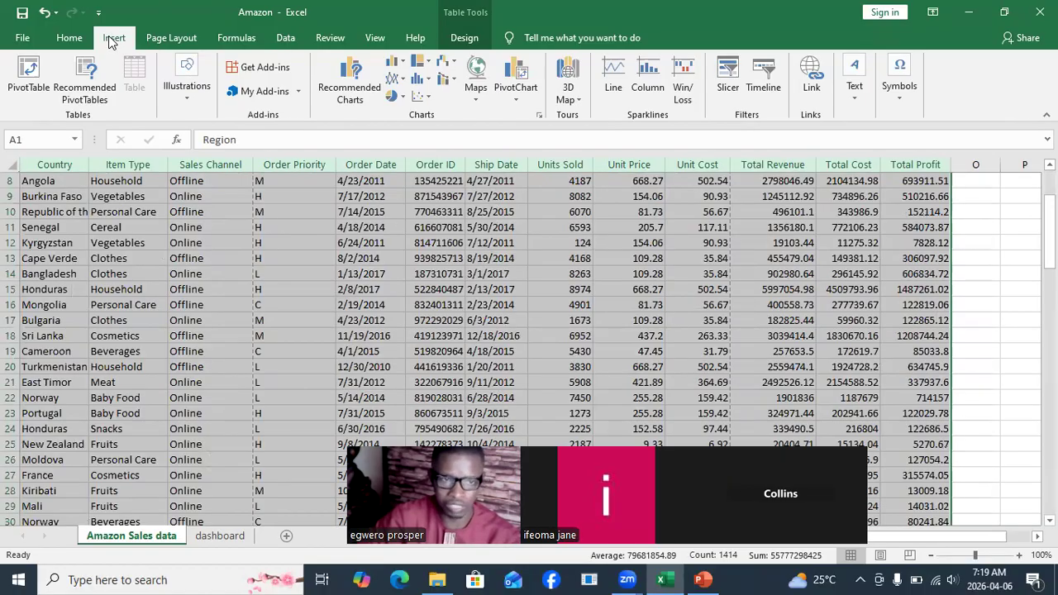
left_click(69, 39)
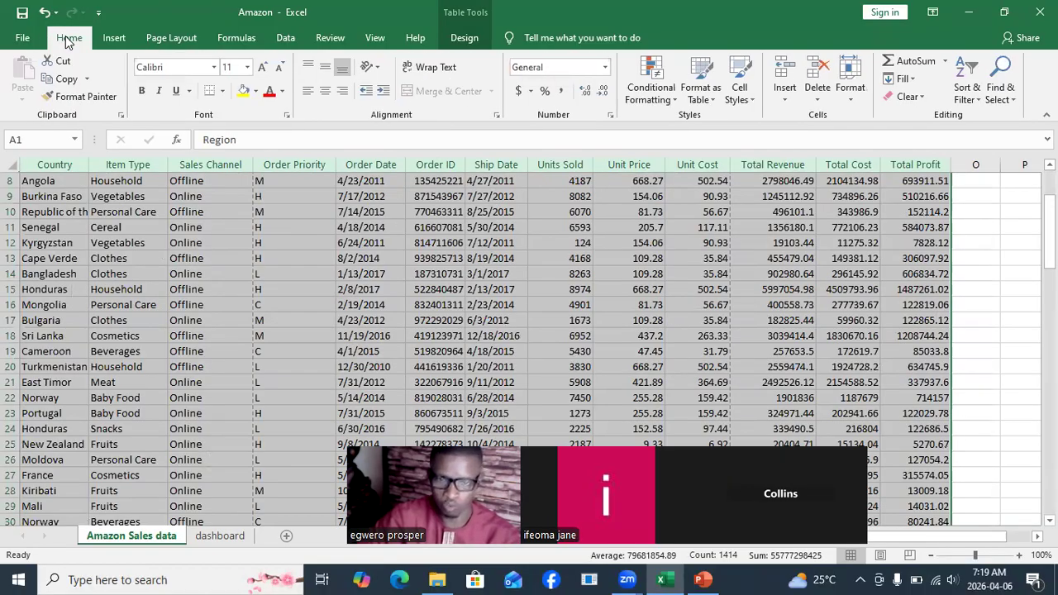
left_click(714, 105)
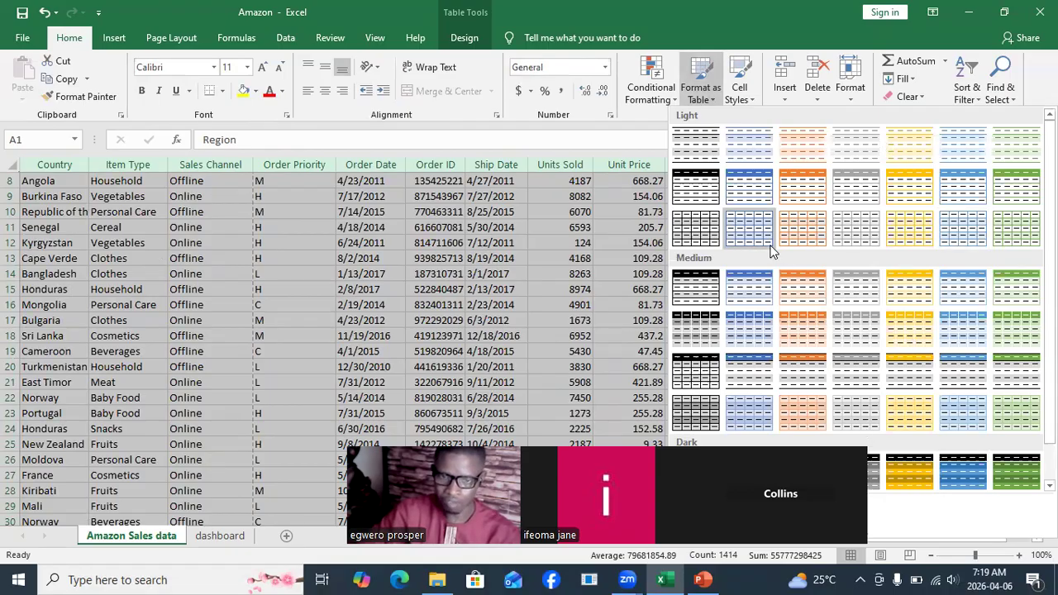
left_click(698, 227)
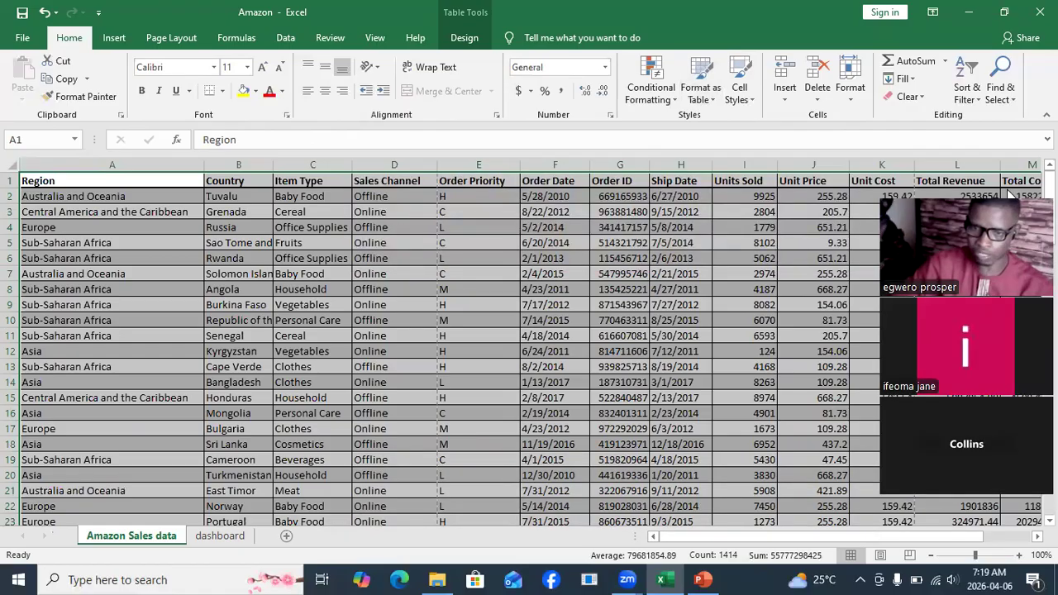
Fill the last Region value, Sub-Saharan Africa, from A101 down into A102 to extend the table by one row.
left_click(653, 413)
scroll(653, 413, "down", 13)
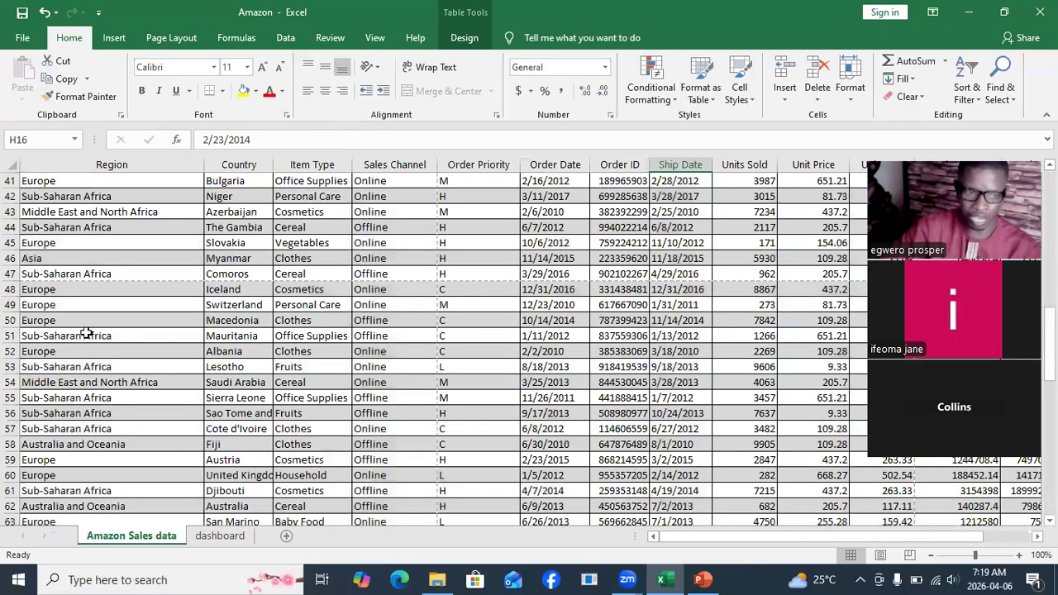
scroll(64, 316, "down", 18)
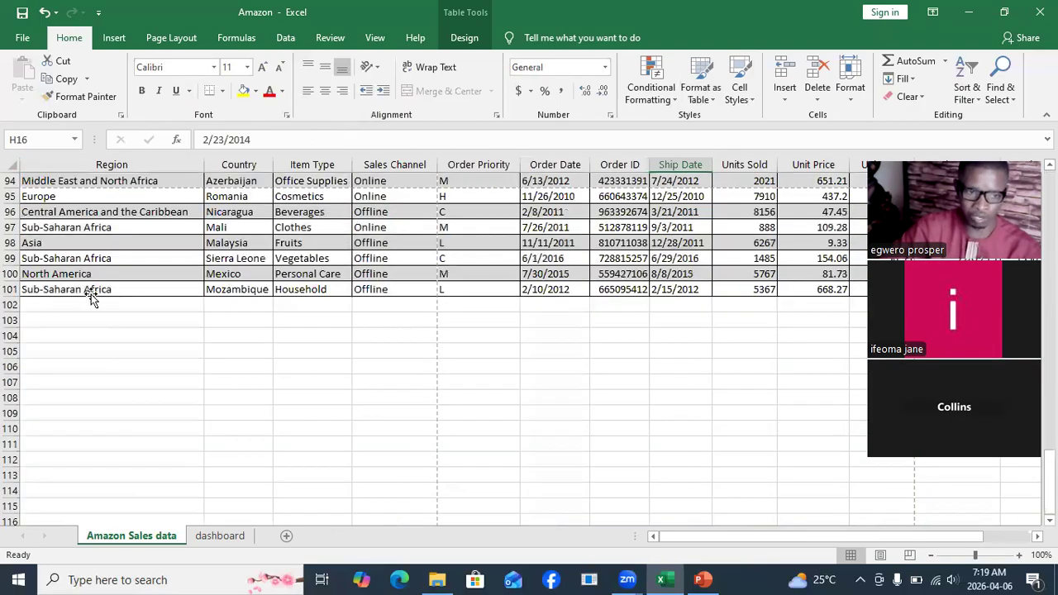
left_click(90, 300)
left_click(90, 288)
left_click_drag(204, 297, 200, 312)
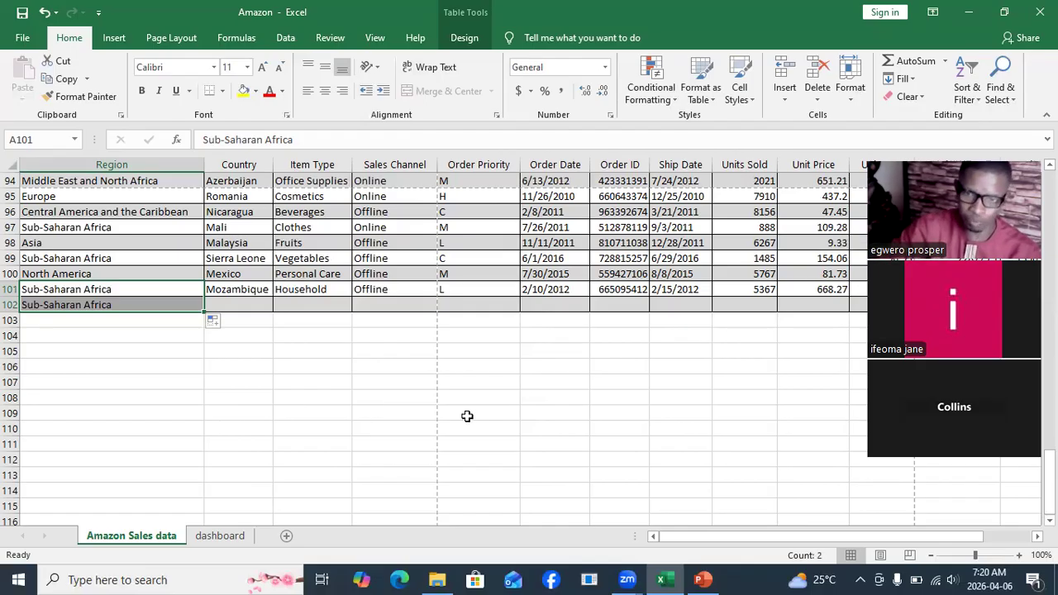
Select the whole sales table including its added last row, A1:N102, starting from the Region header.
scroll(624, 397, "up", 4)
scroll(623, 397, "up", 20)
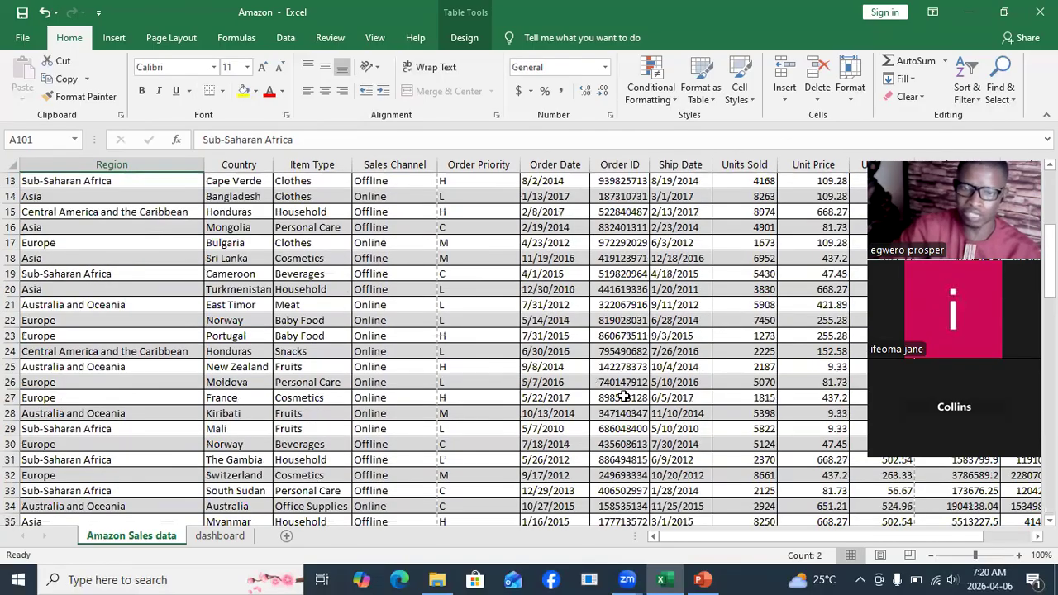
scroll(623, 397, "up", 4)
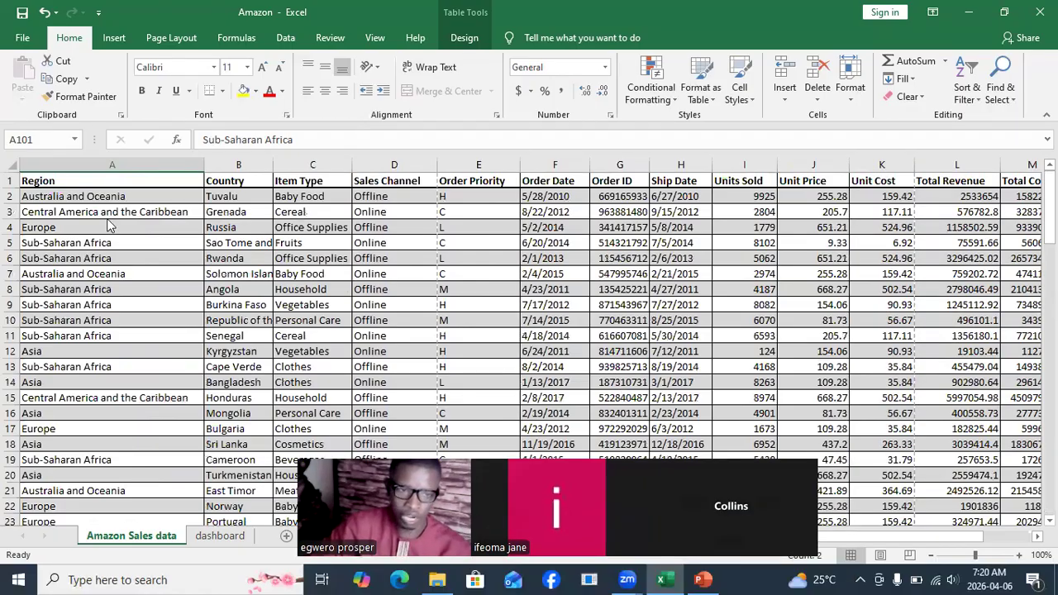
left_click(48, 180)
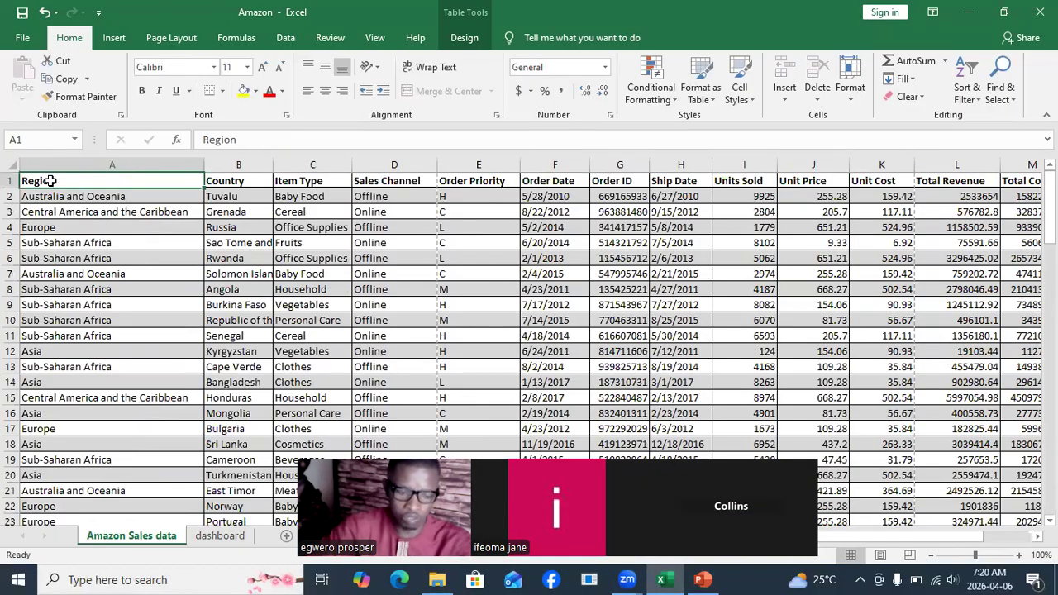
key("ctrl+shift+Right")
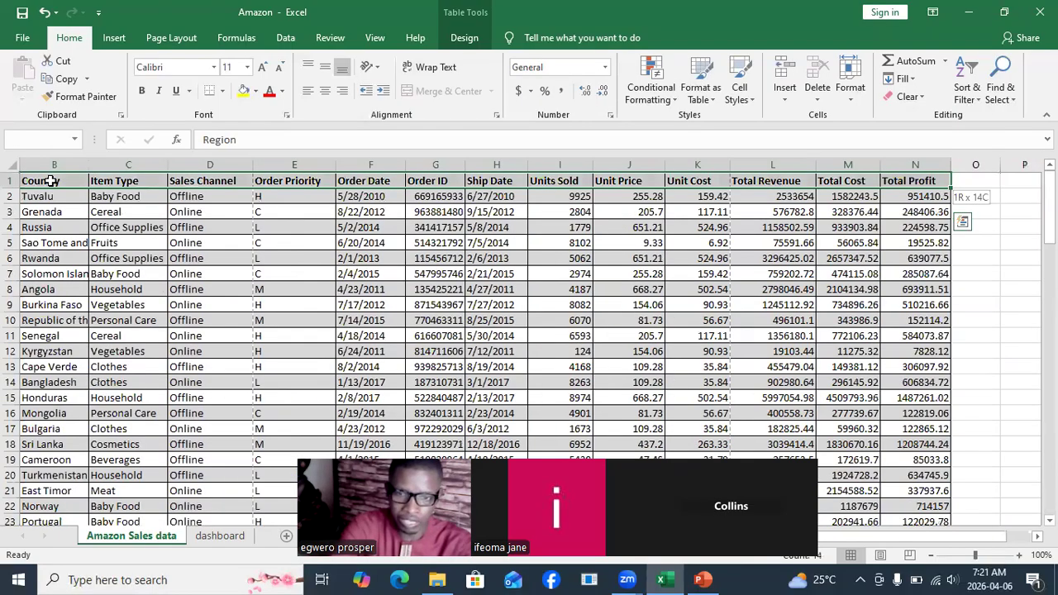
key("ctrl+shift+Down")
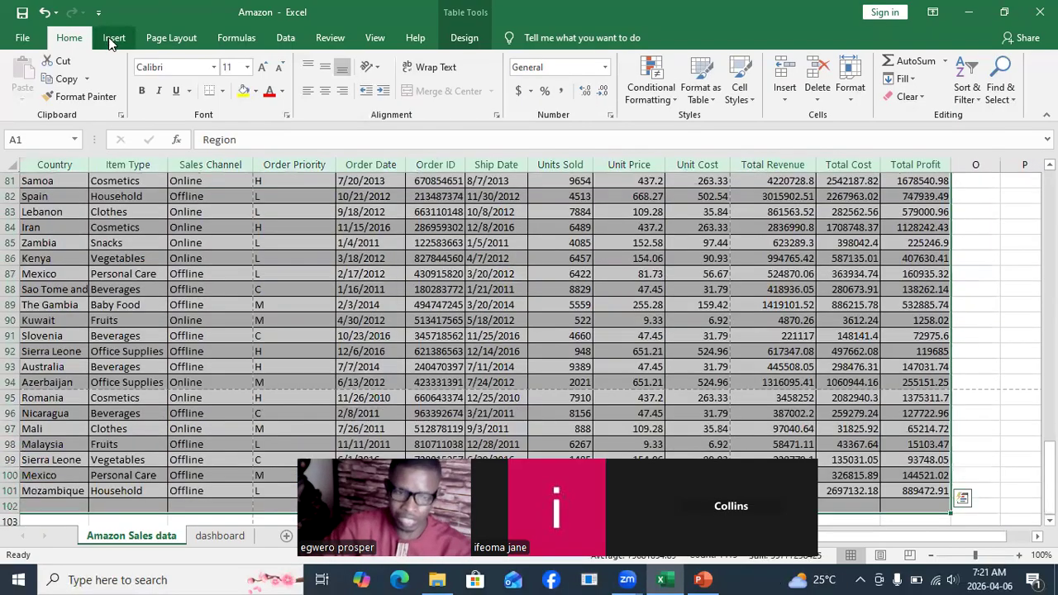
Start creating a PivotTable with the selected sales table, Table1, as its source.
left_click(112, 38)
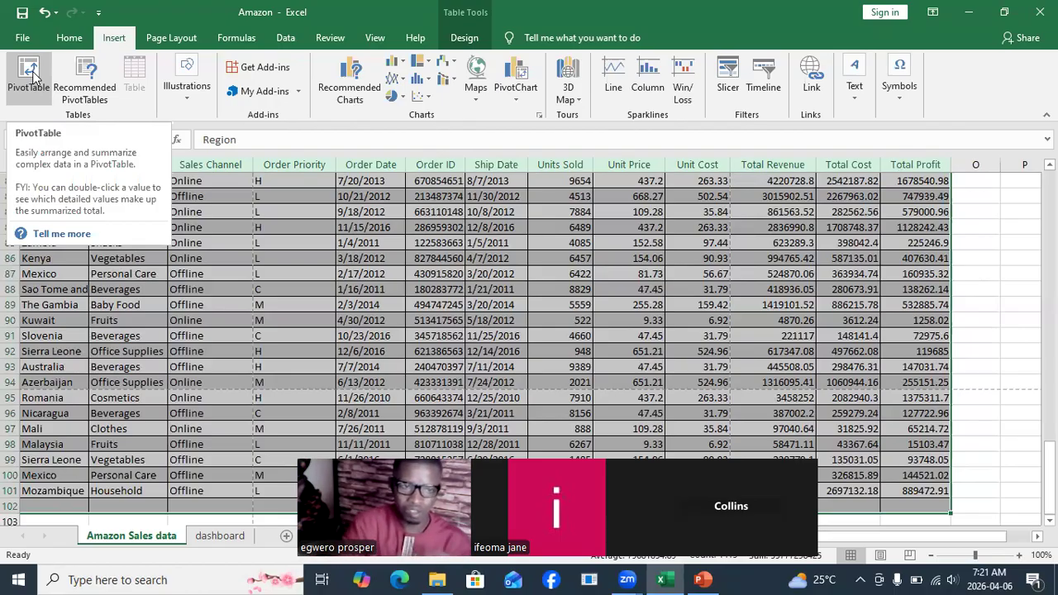
left_click(82, 90)
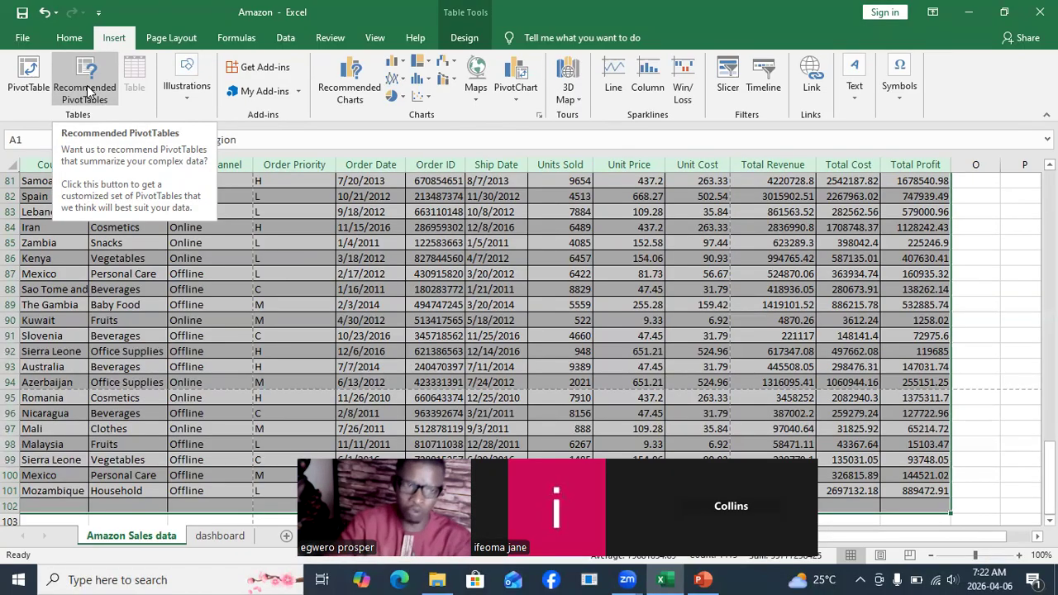
left_click(31, 85)
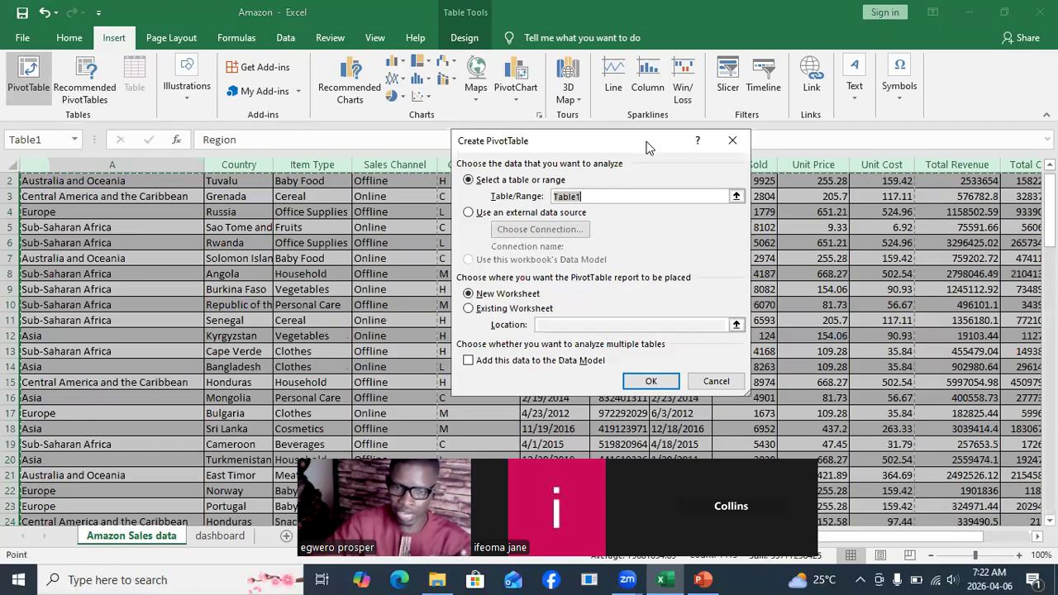
left_click_drag(648, 146, 719, 147)
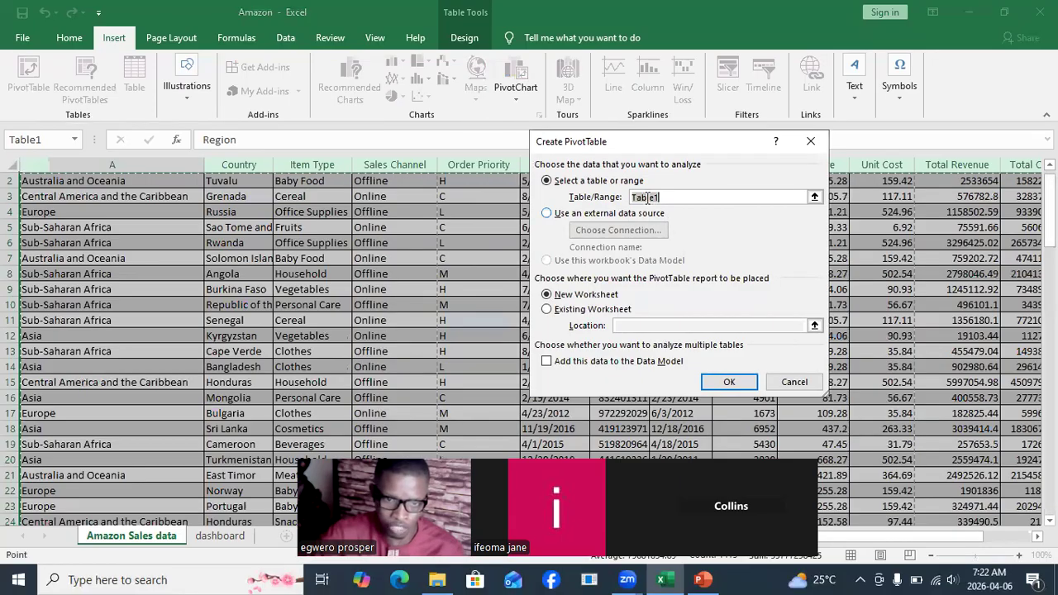
Look through the existing connections for an external data source and return to Table1 as the PivotTable source.
left_click(547, 215)
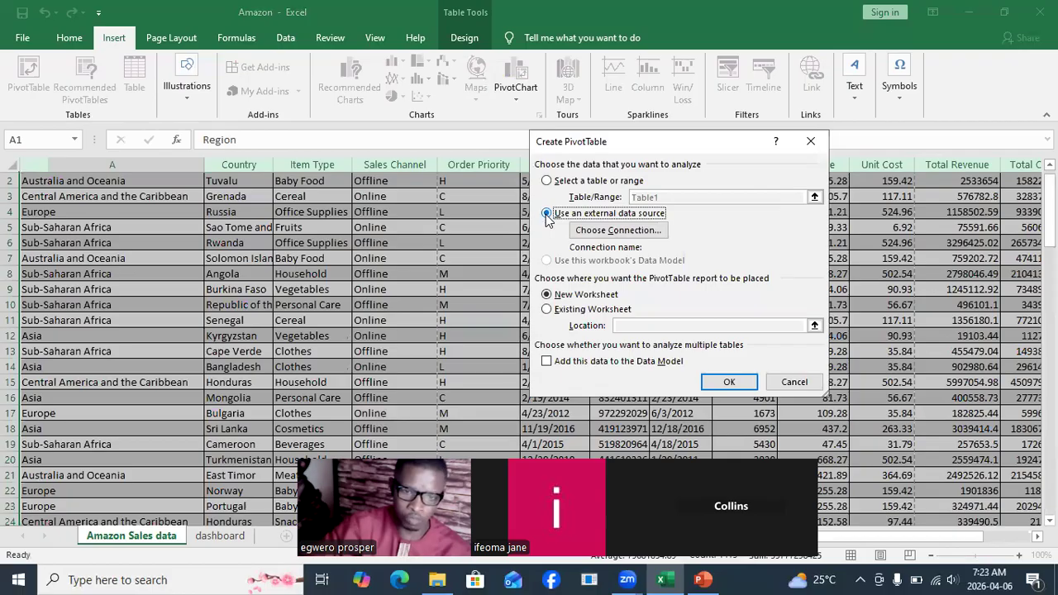
left_click(612, 234)
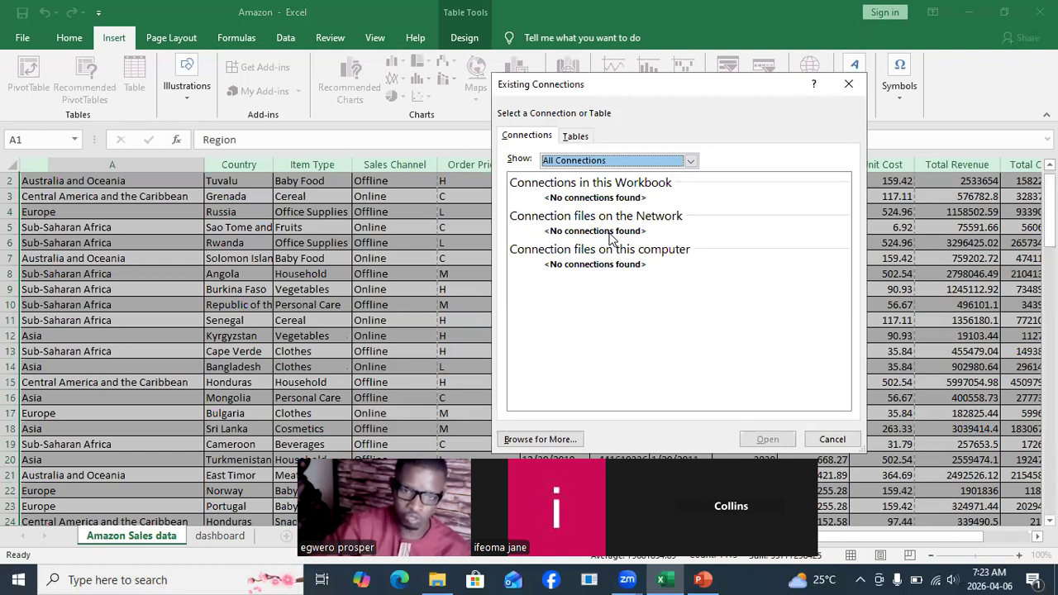
left_click(695, 165)
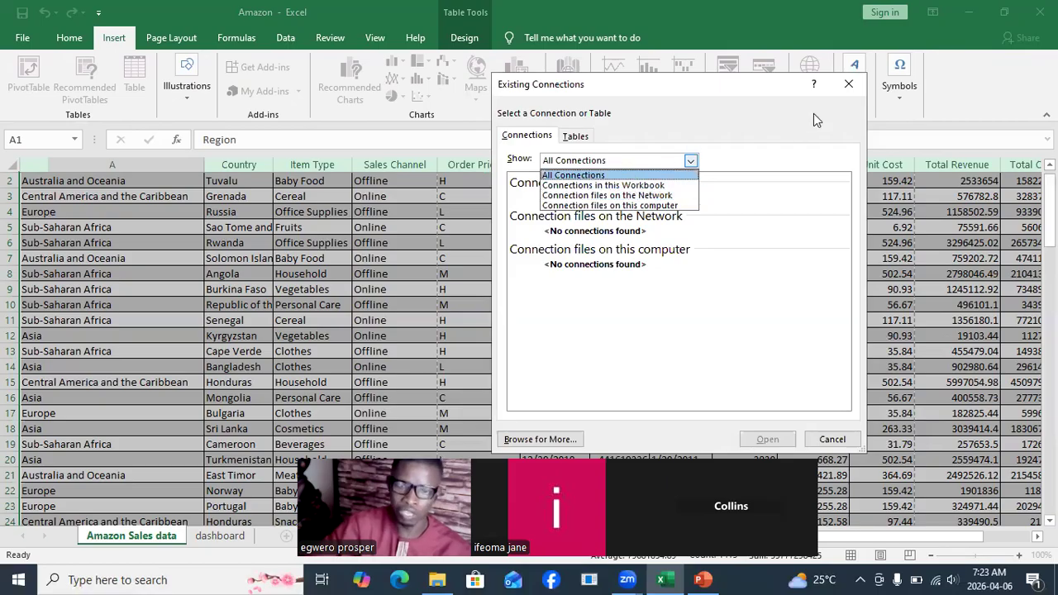
left_click(847, 87)
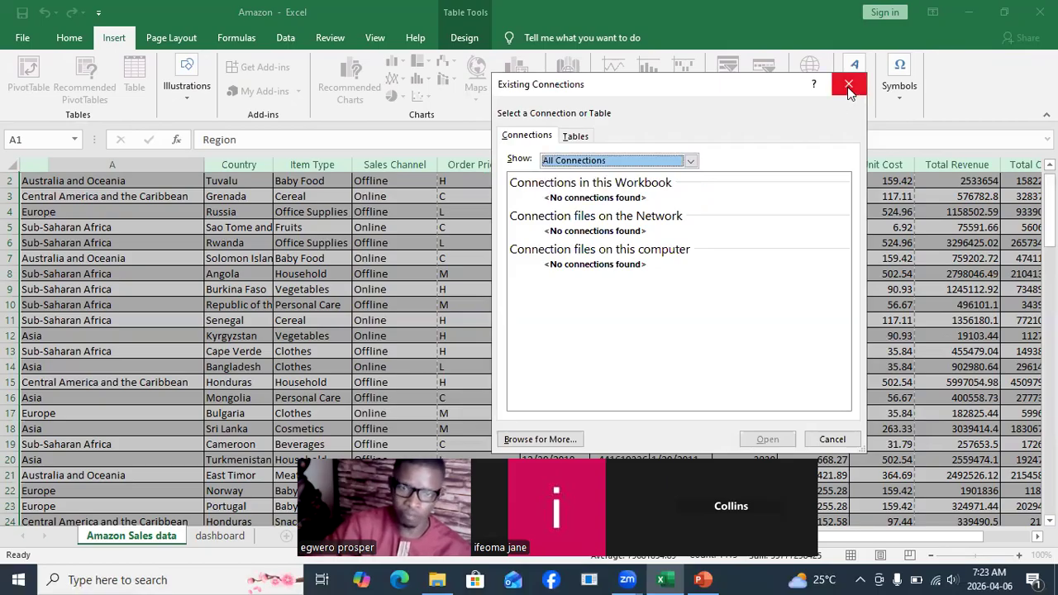
left_click(847, 84)
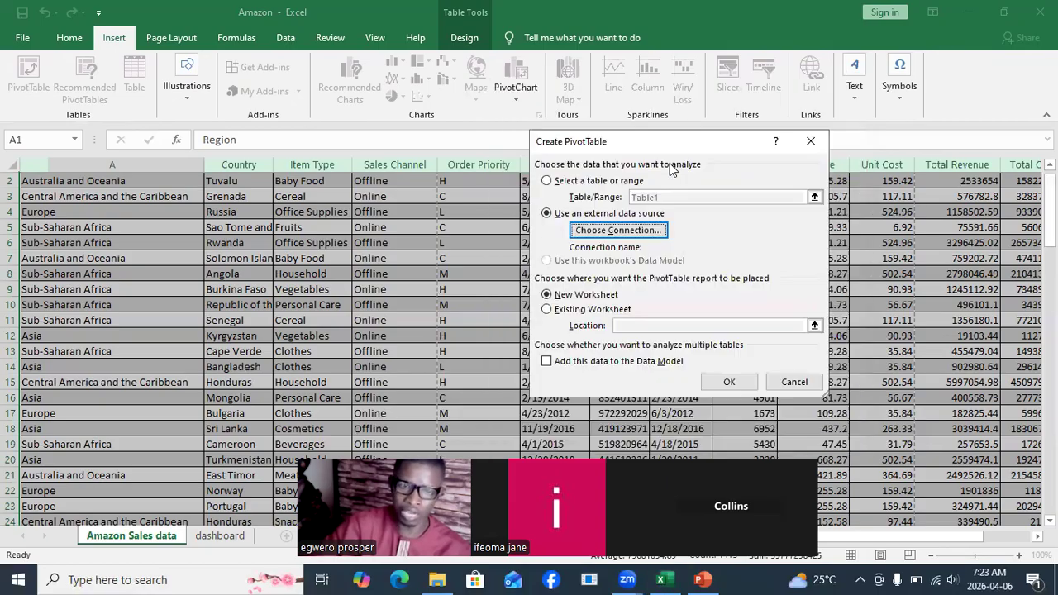
left_click(547, 181)
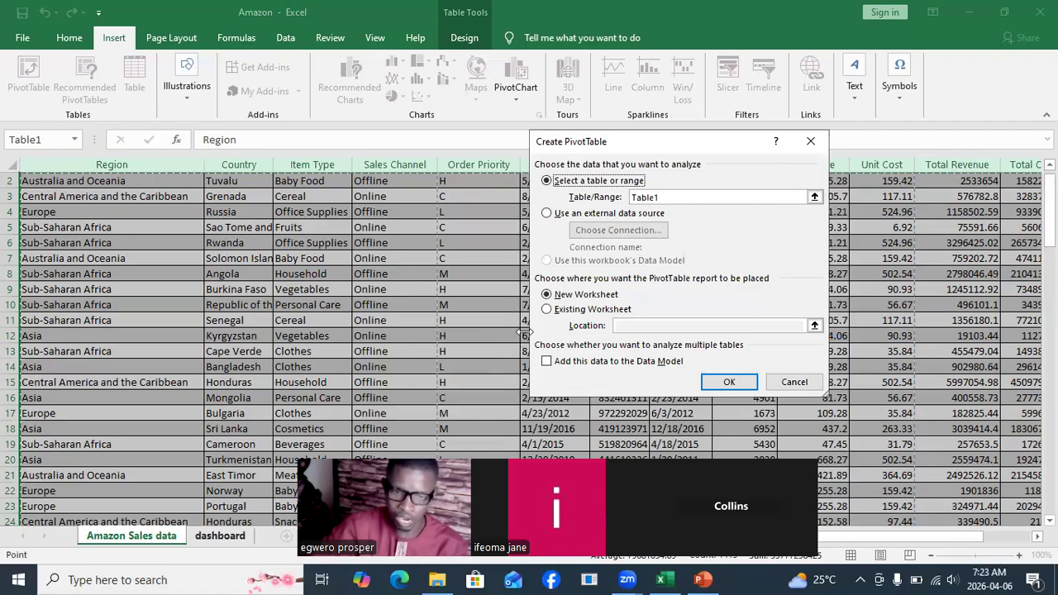
Place the PivotTable on the existing dashboard sheet at cell A5 and create it.
left_click(547, 309)
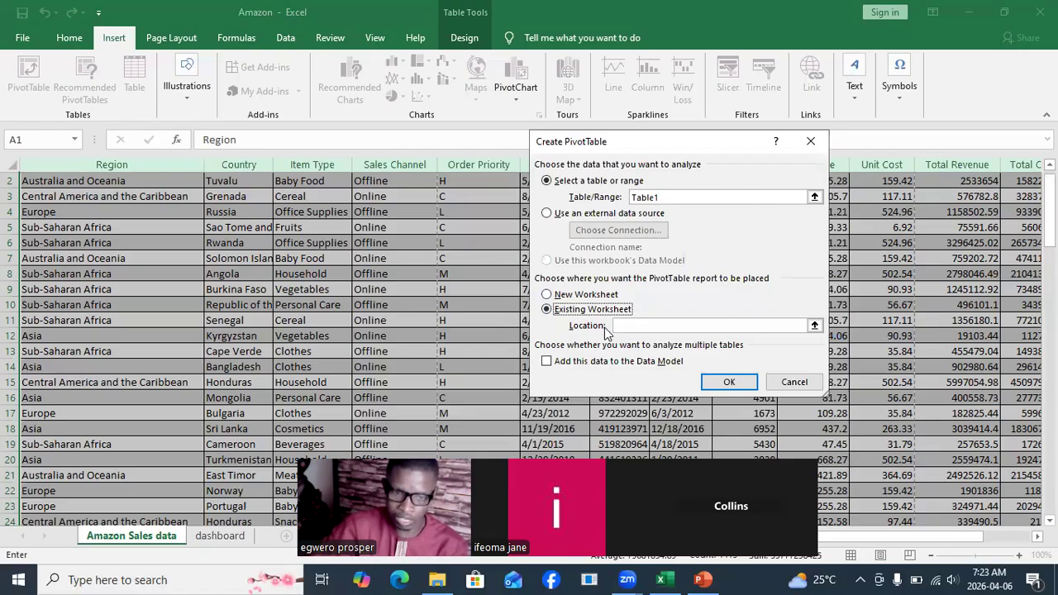
key("ctrl+Page_Down")
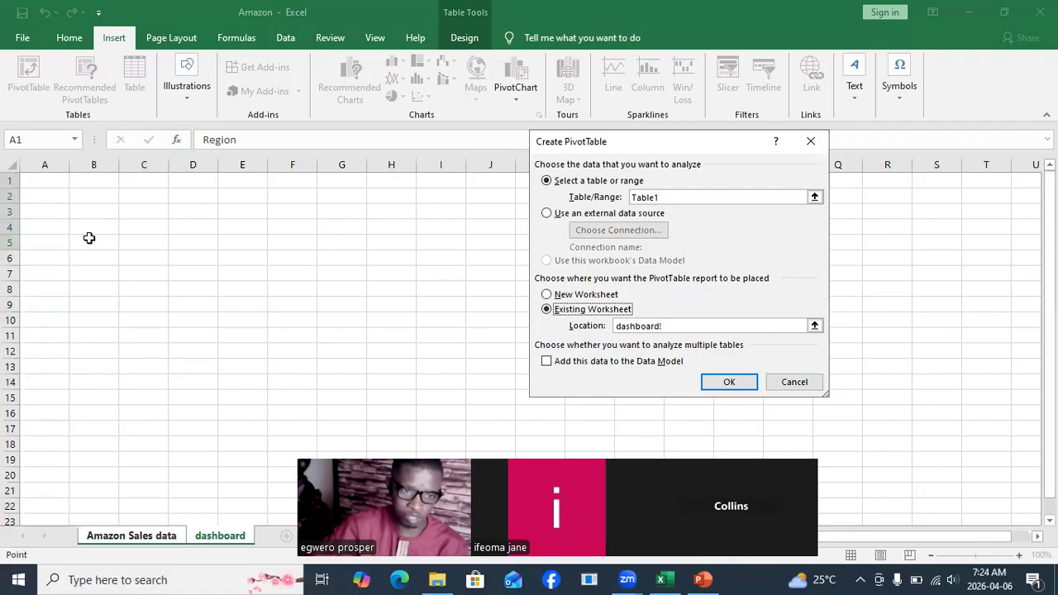
left_click(46, 245)
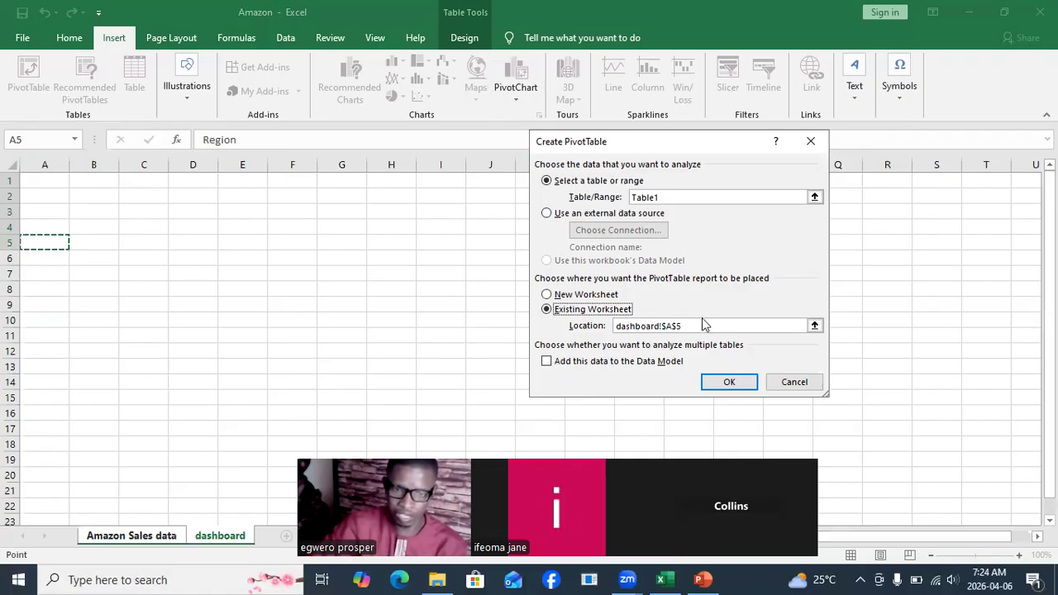
left_click(731, 383)
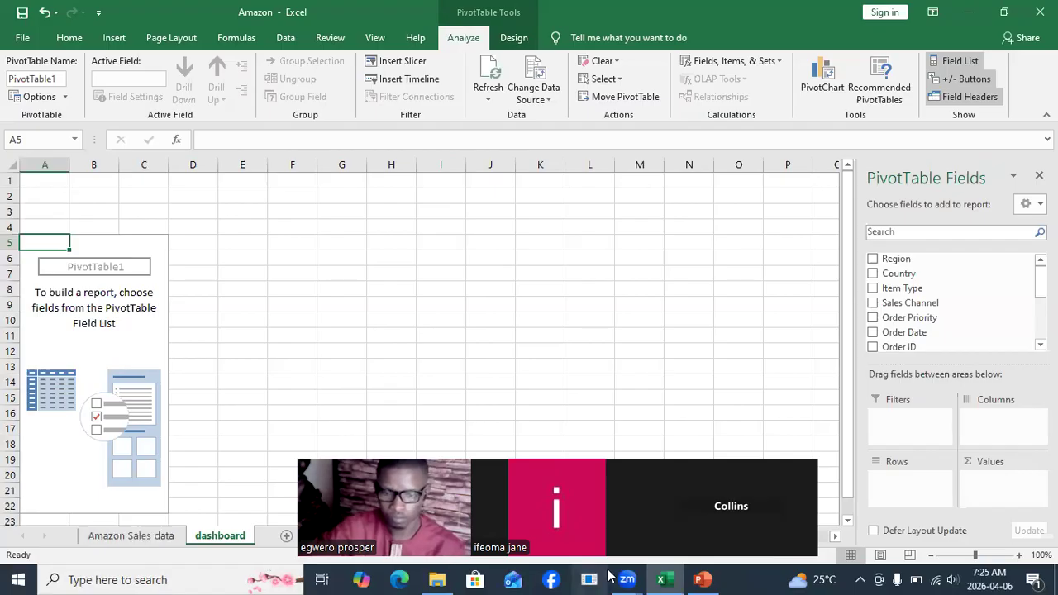
left_click(935, 579)
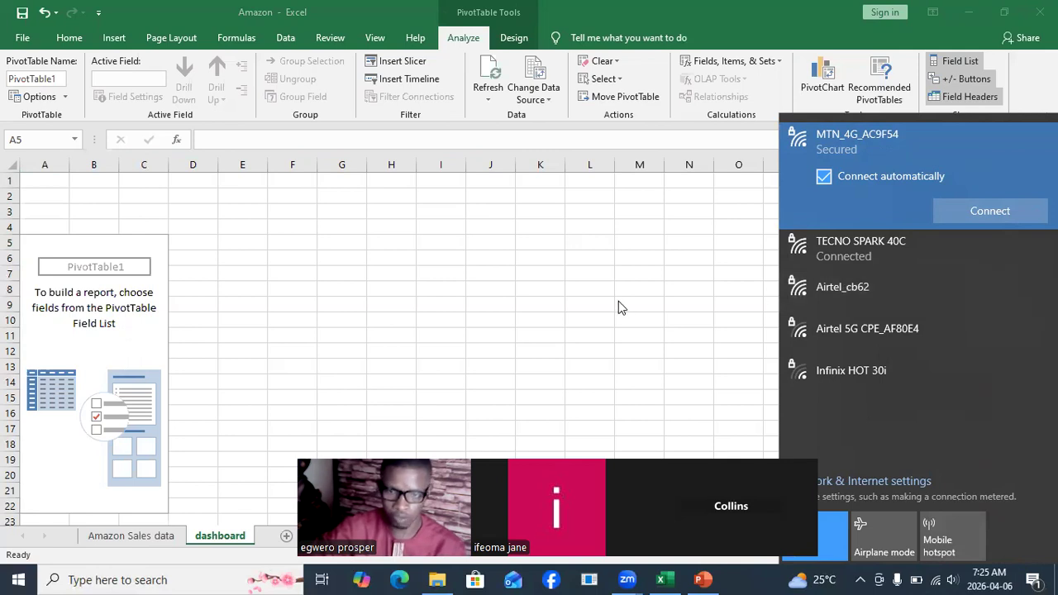
left_click(838, 288)
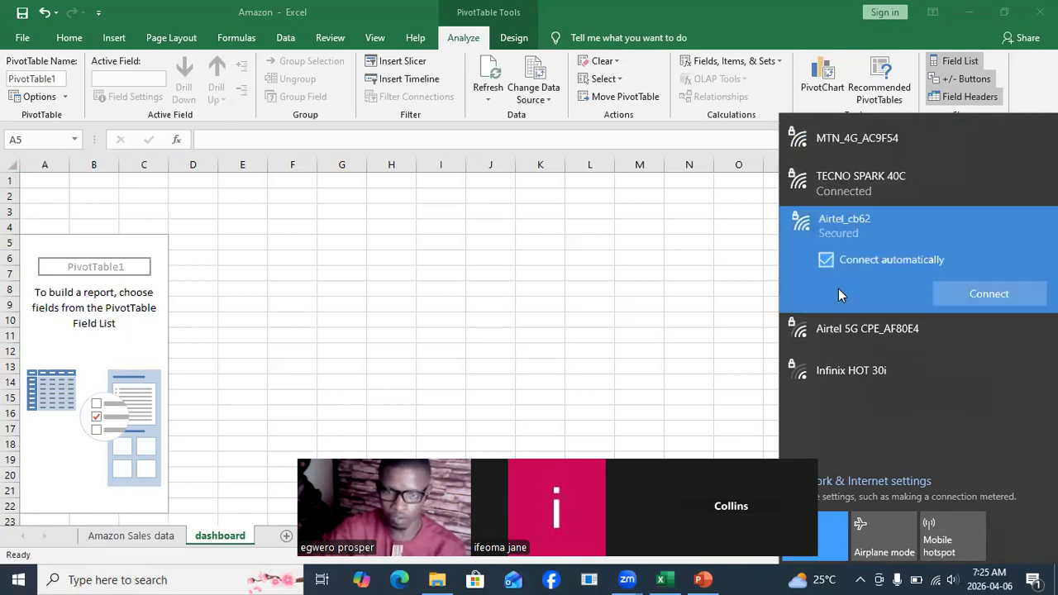
left_click(548, 298)
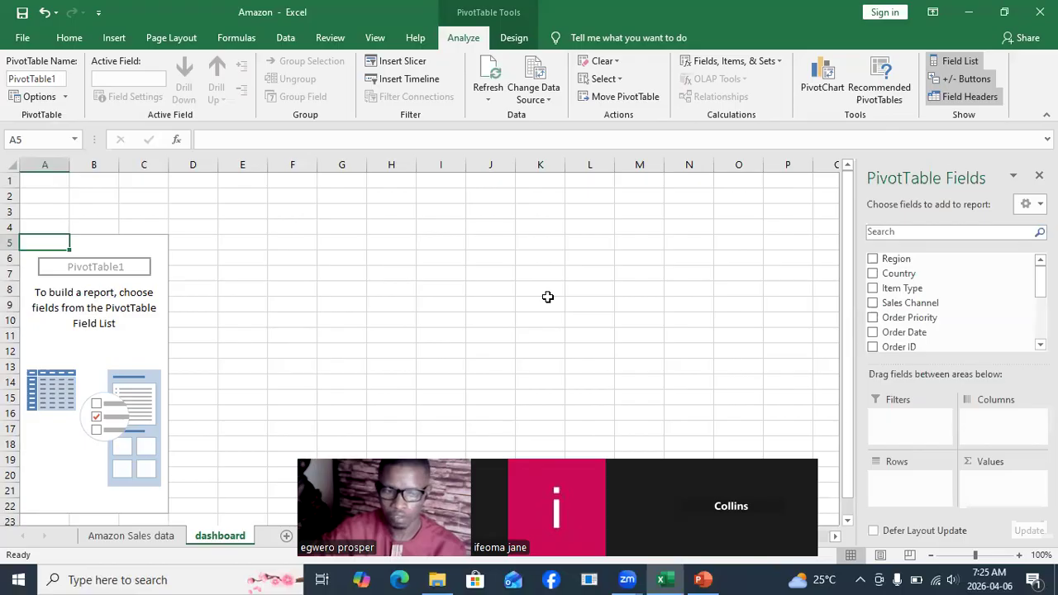
scroll(70, 245, "down", 2)
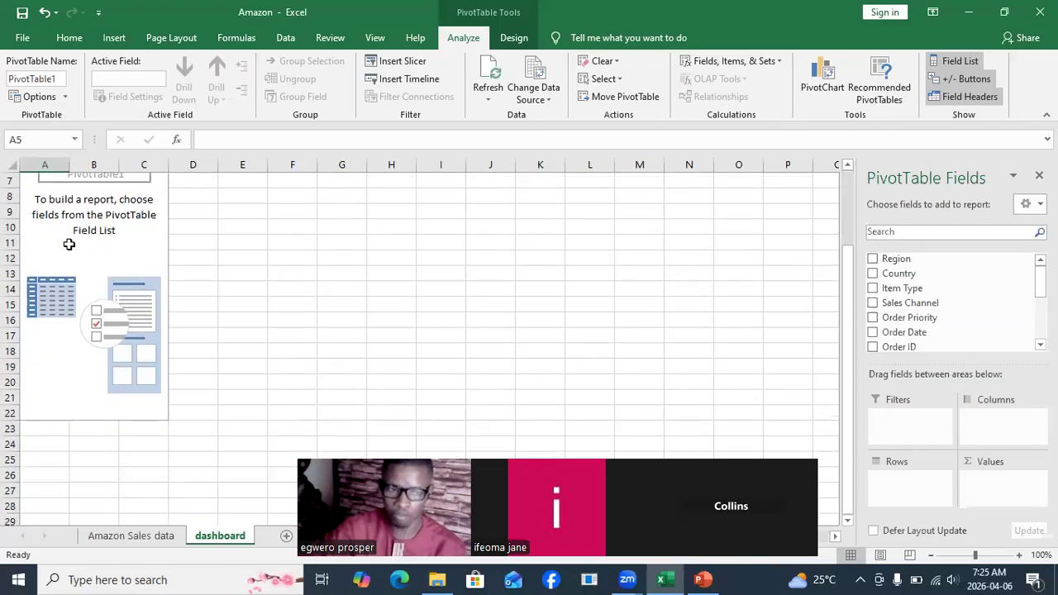
scroll(113, 308, "up", 1)
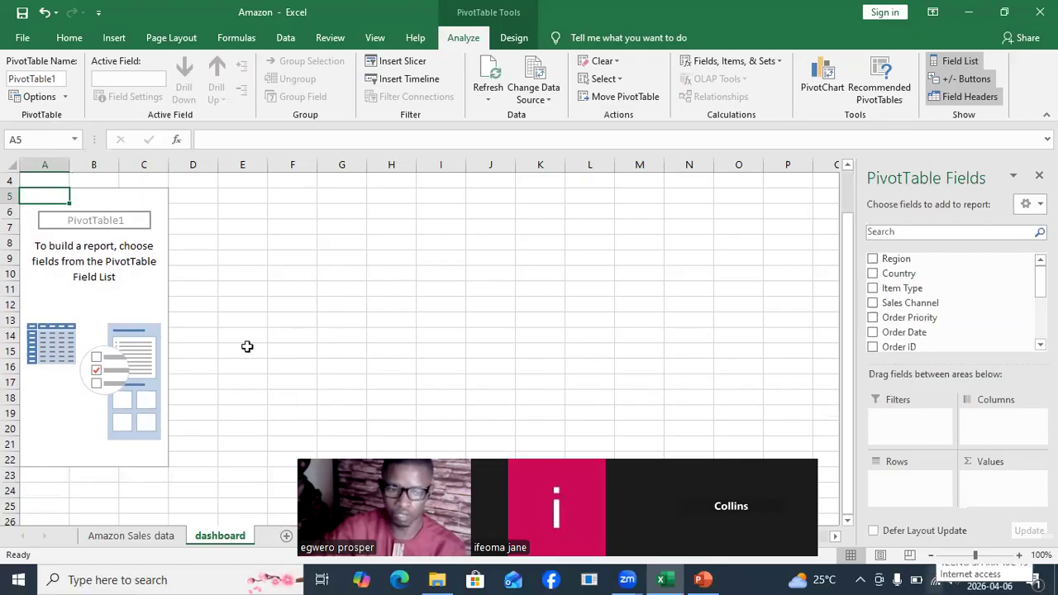
Create a second PivotTable from Table1 on the Amazon Sales data sheet, placing it on the dashboard sheet at cell D6.
left_click(122, 537)
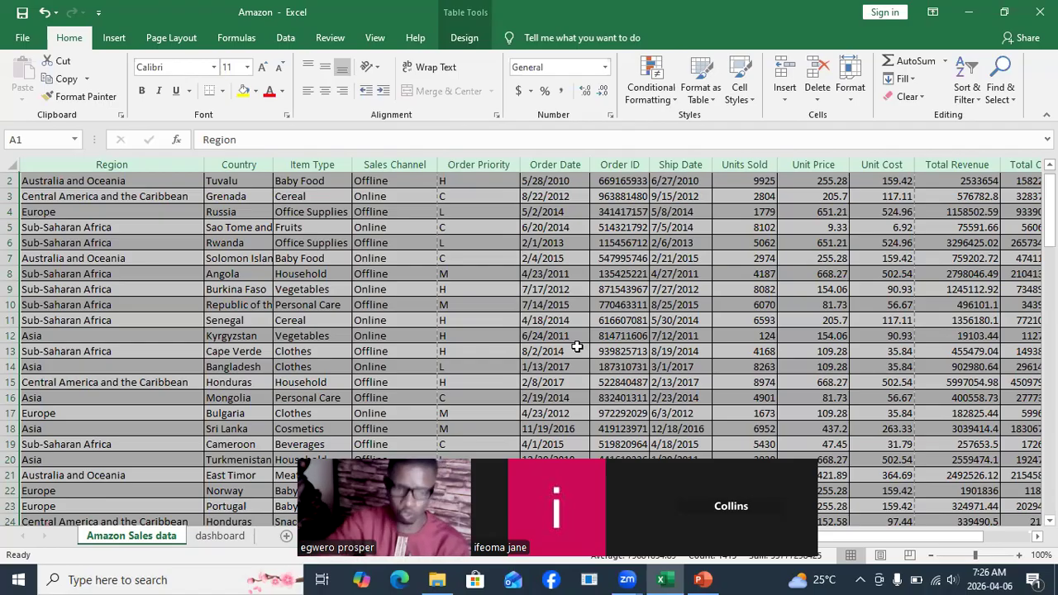
left_click(114, 39)
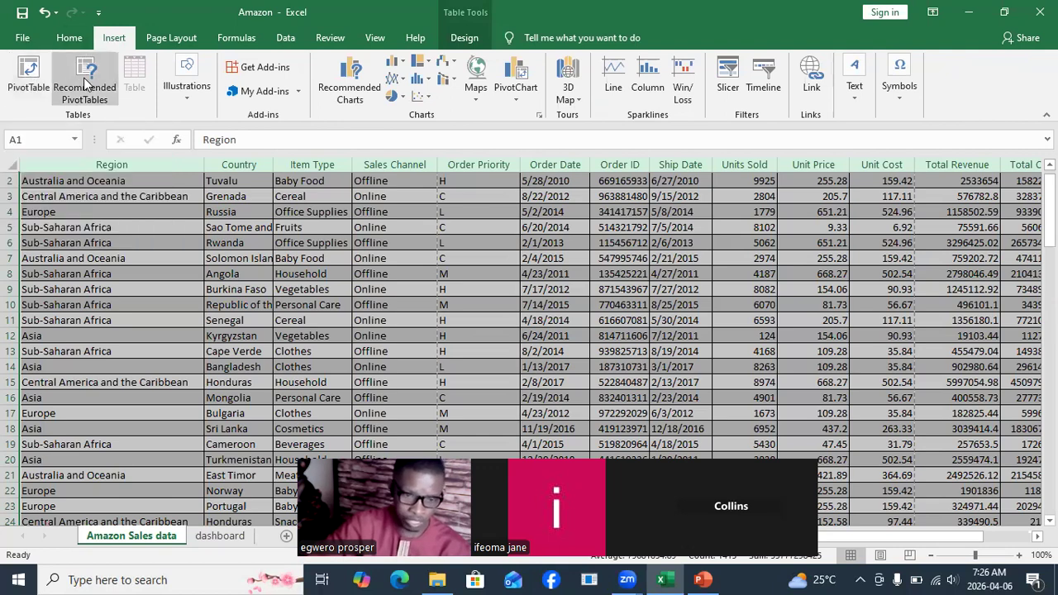
left_click(25, 75)
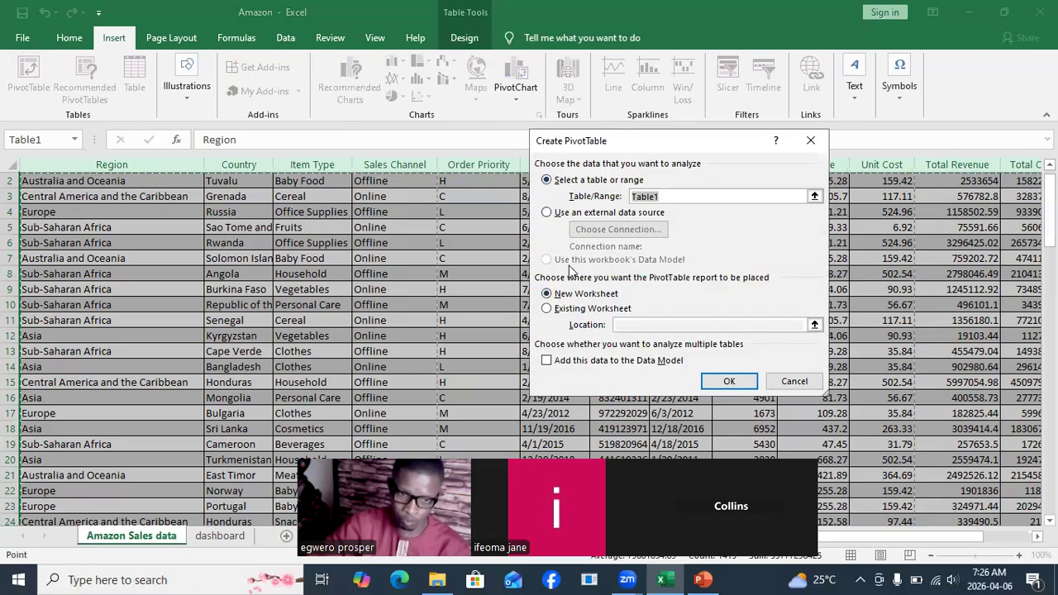
left_click(547, 309)
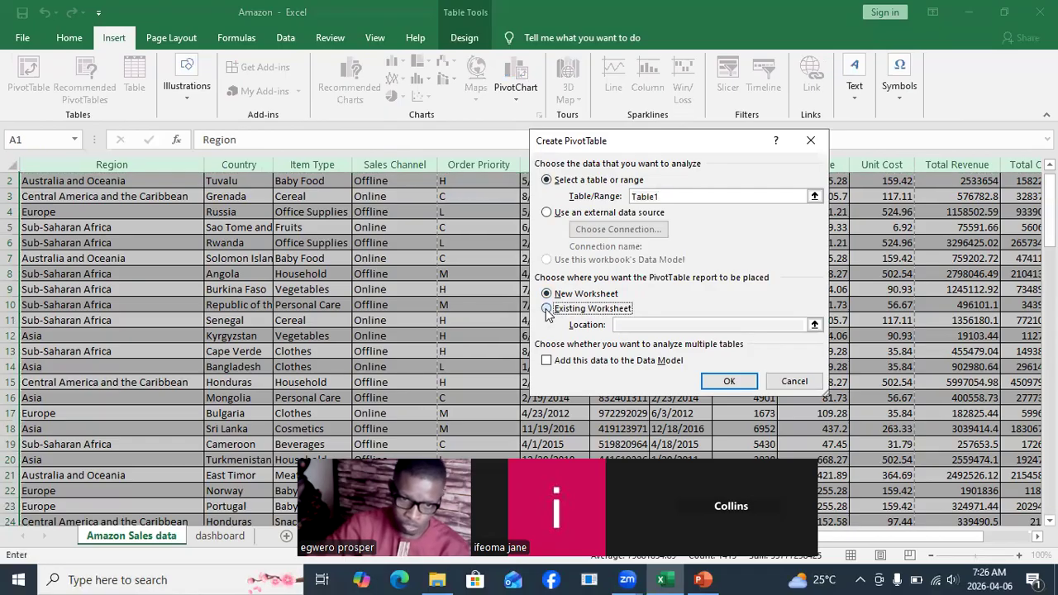
left_click(634, 325)
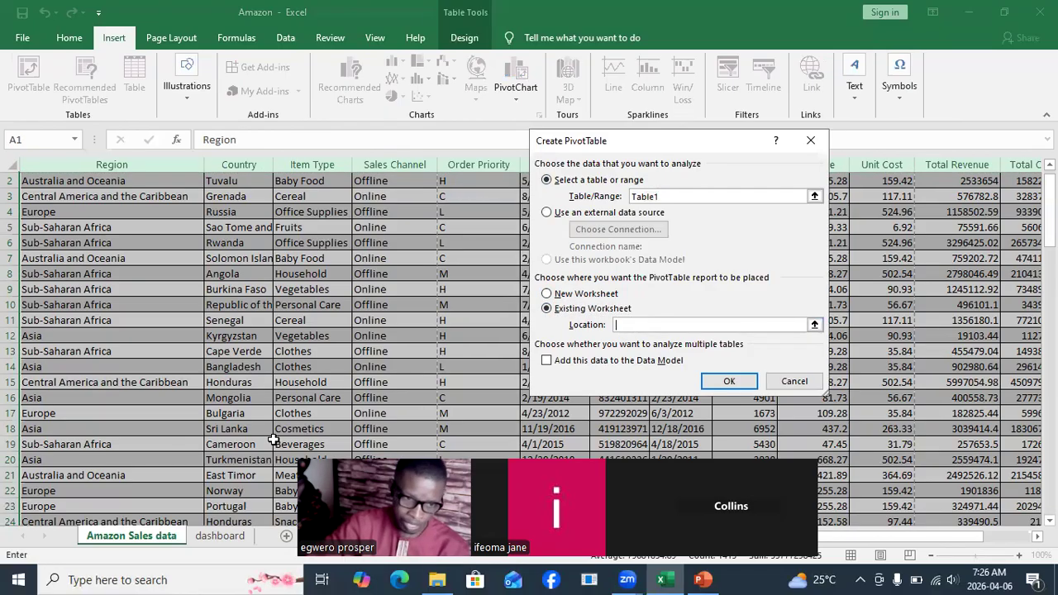
left_click(221, 535)
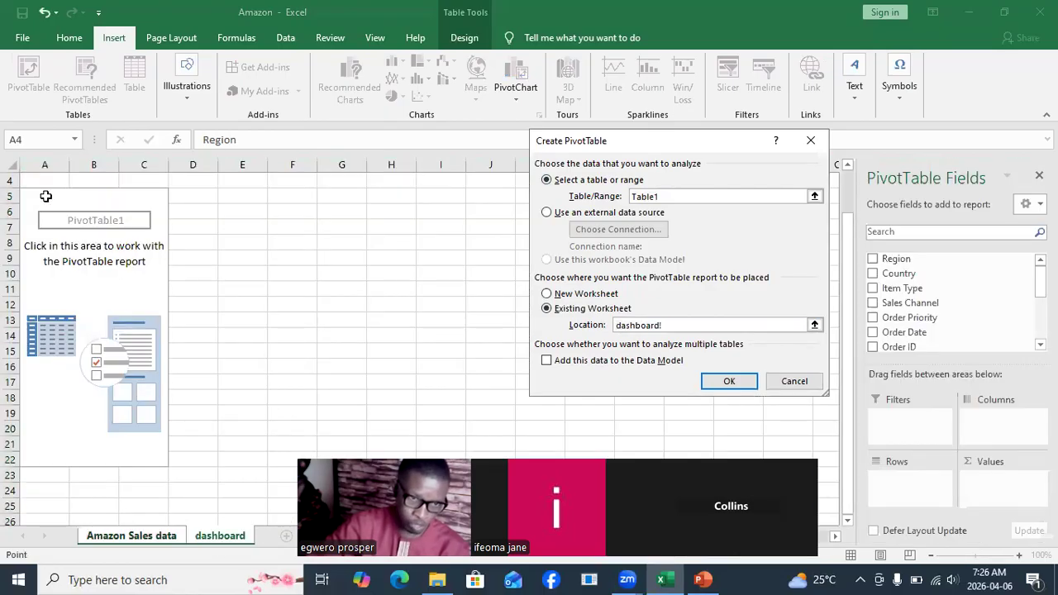
left_click(184, 213)
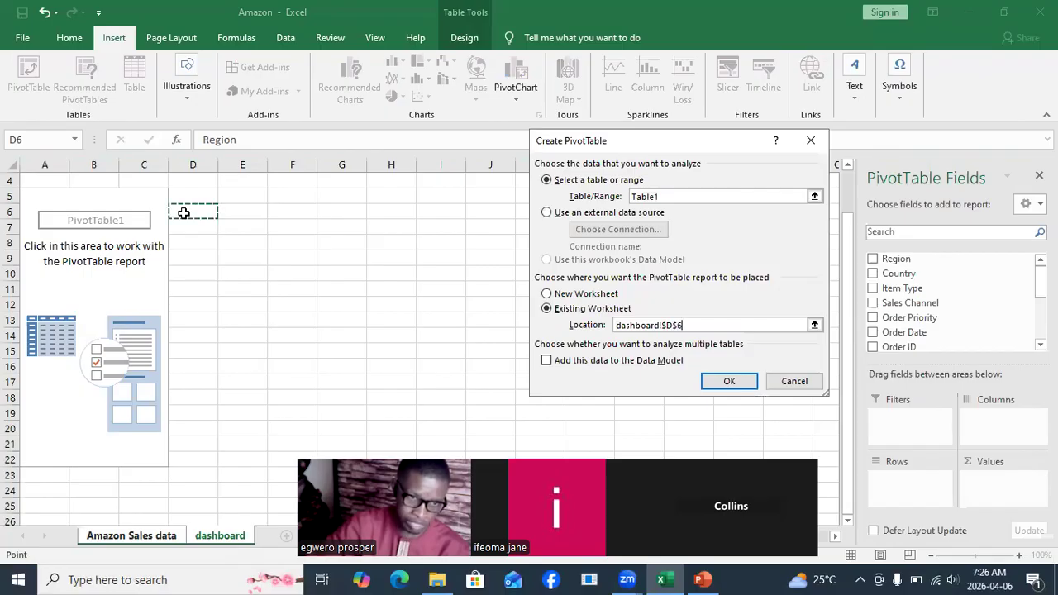
left_click(729, 381)
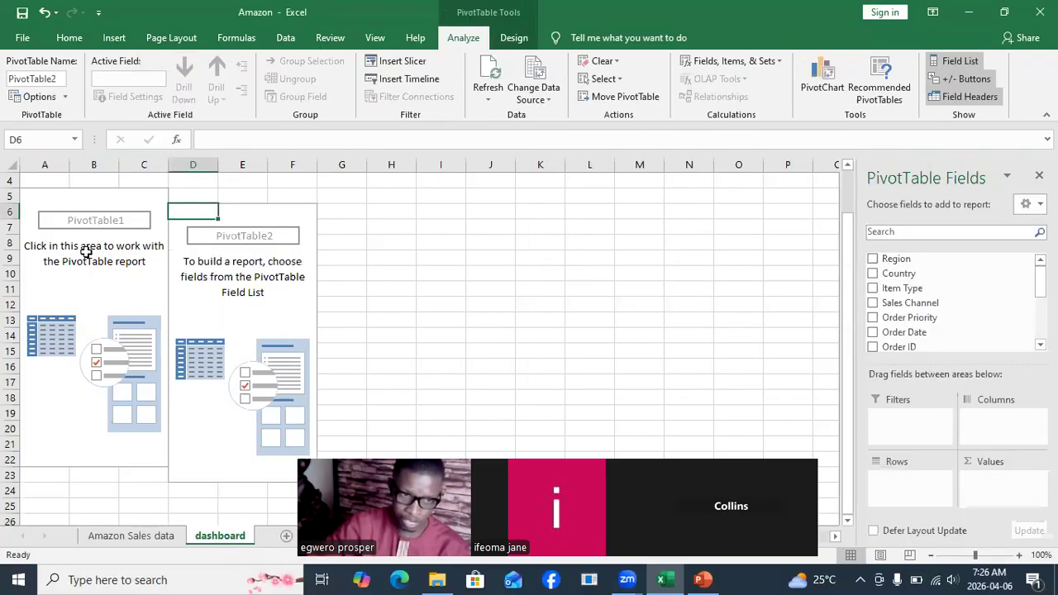
Switch between the two empty PivotTables on the dashboard sheet, ending with the first one selected.
left_click(89, 248)
left_click(224, 231)
left_click(104, 245)
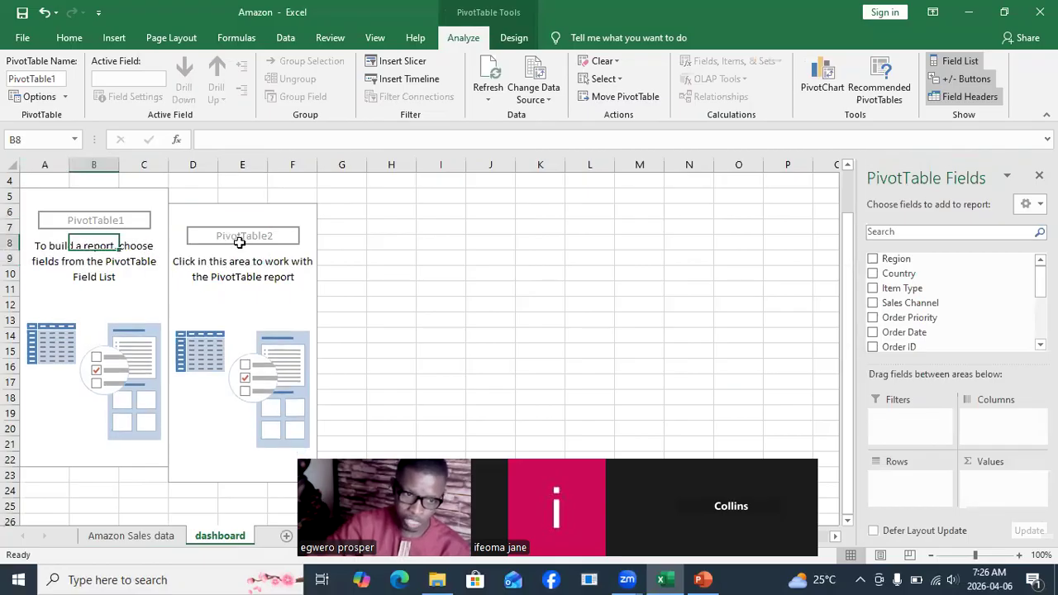
left_click(240, 226)
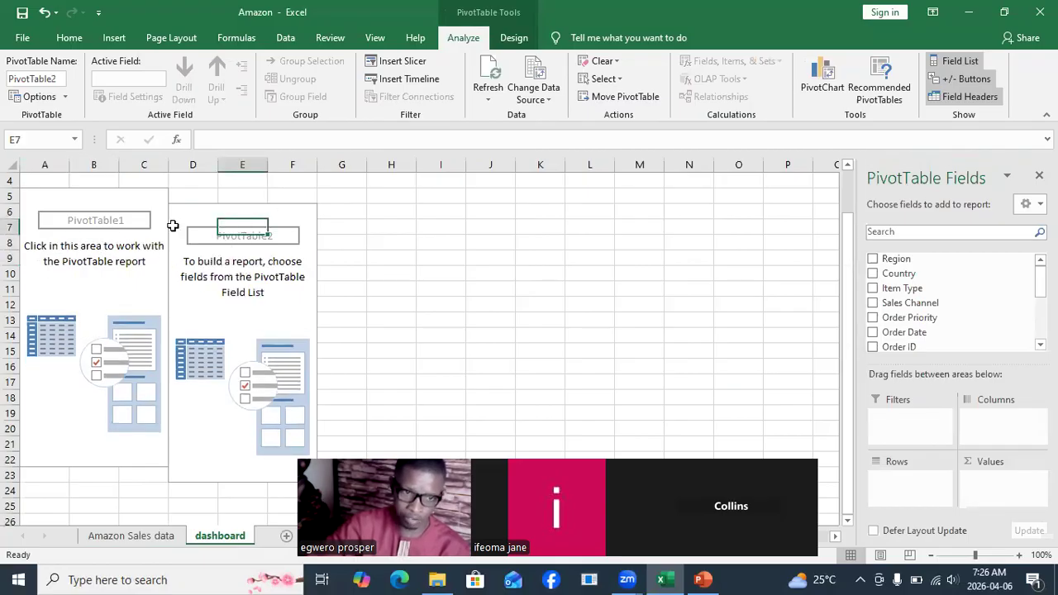
left_click(87, 220)
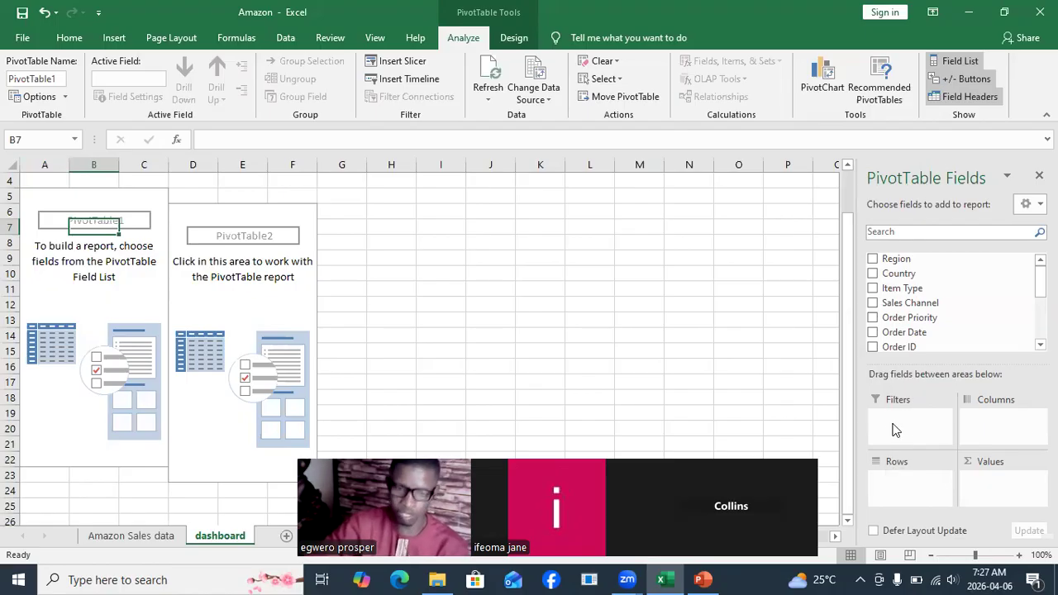
Switch to the PowerPoint slide, review the key components of a PivotTable, and return to the Excel workbook.
mouse_move(701, 579)
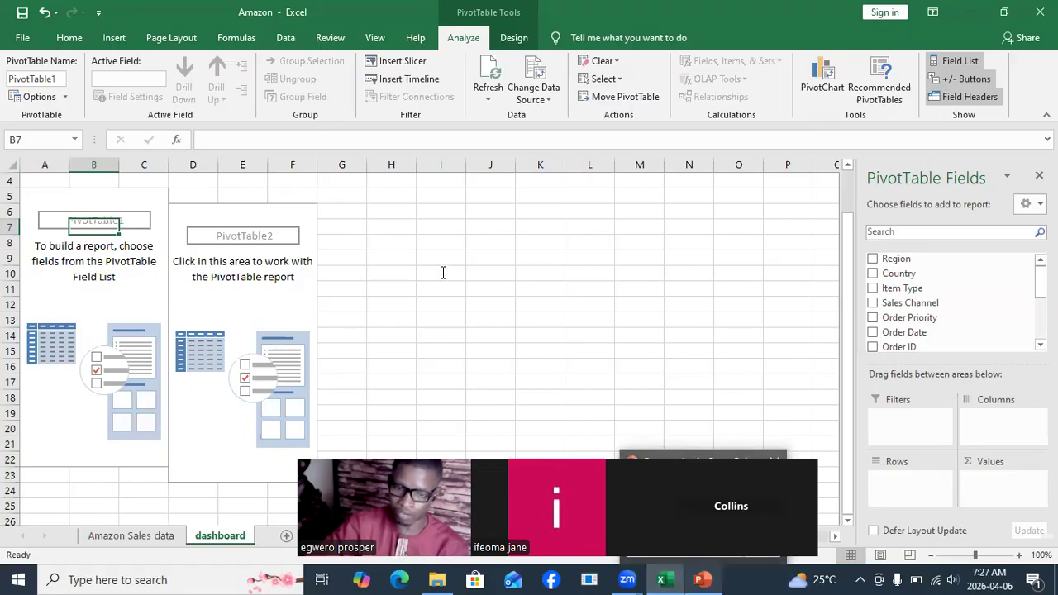
left_click(666, 578)
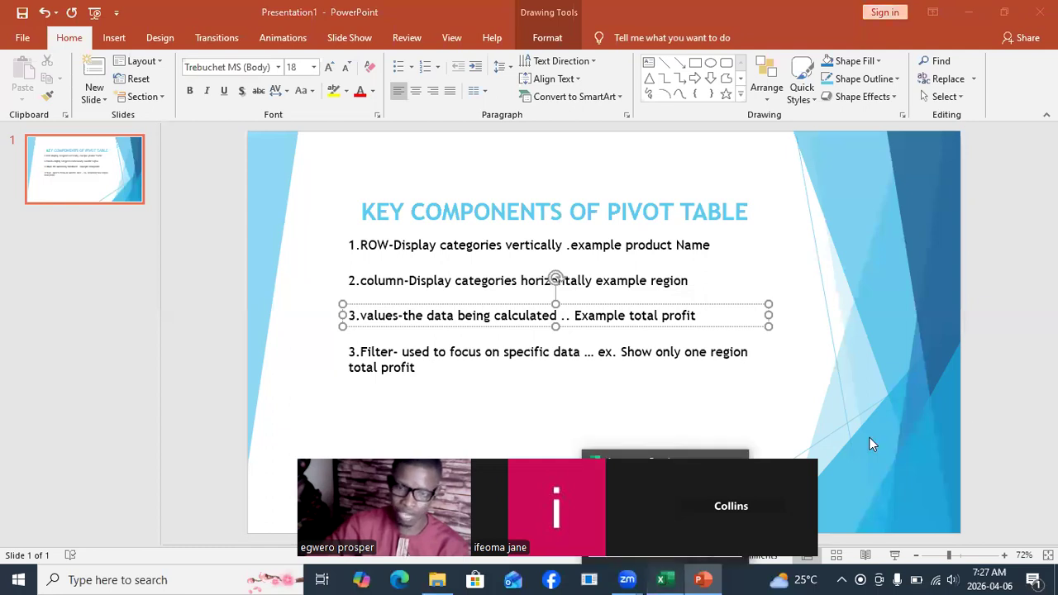
key("alt+Tab")
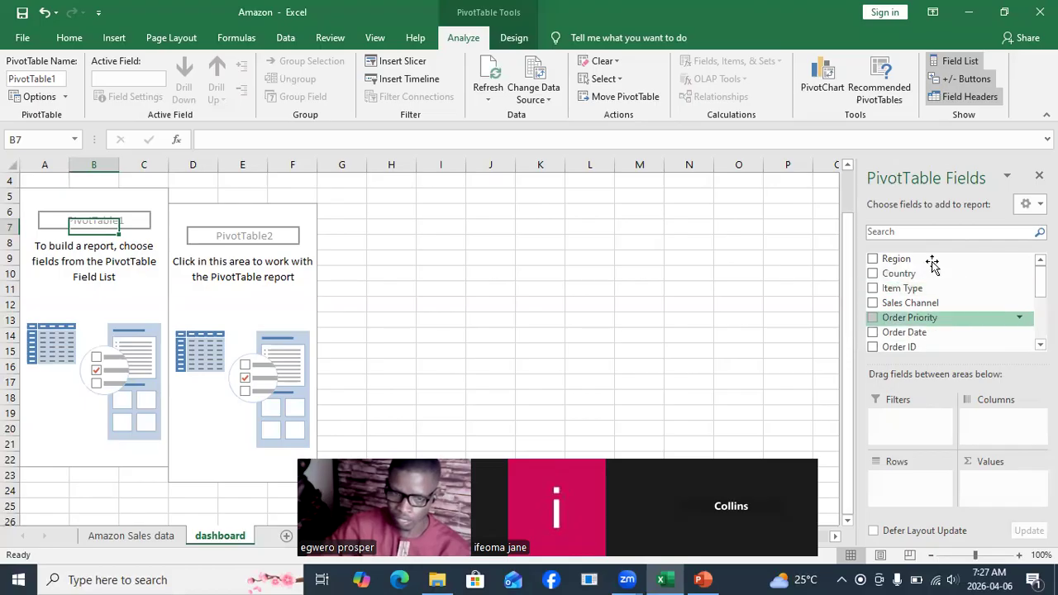
Reselect the first PivotTable on the dashboard sheet, then hide its field list and show it again.
left_click(130, 227)
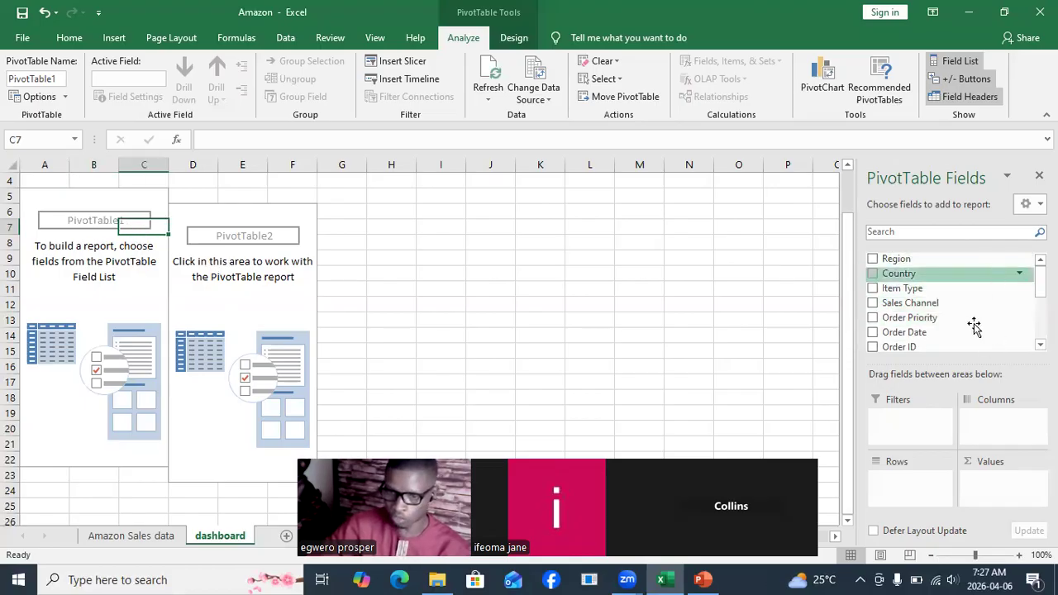
left_click(625, 274)
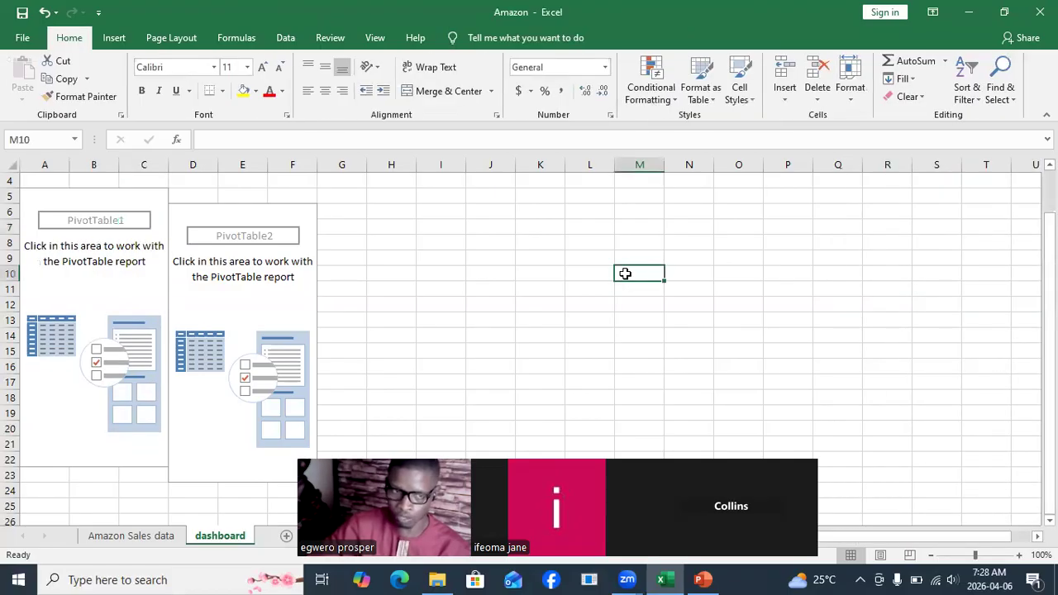
left_click(114, 219)
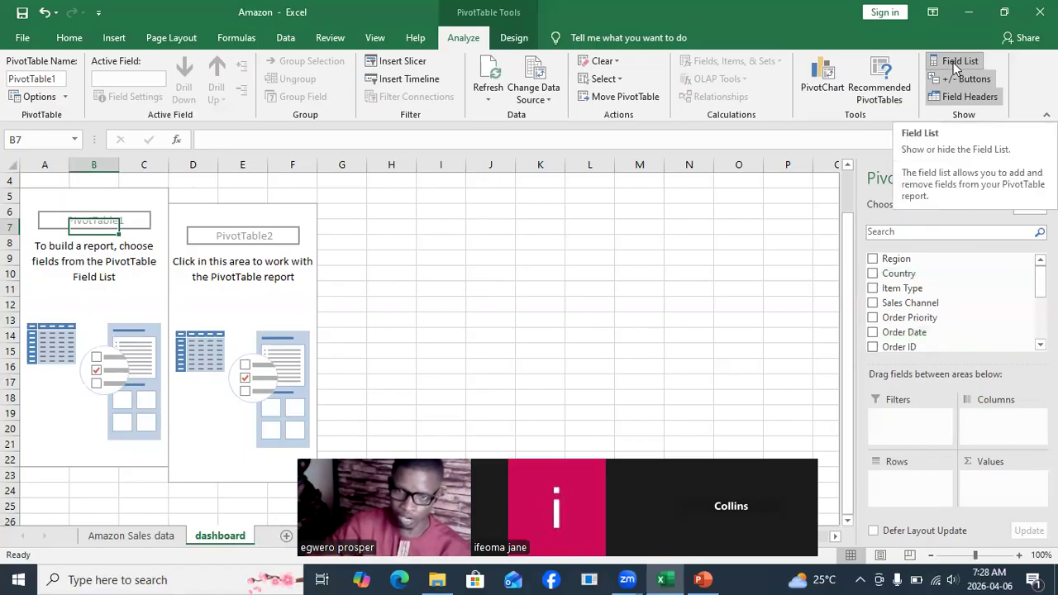
left_click(960, 64)
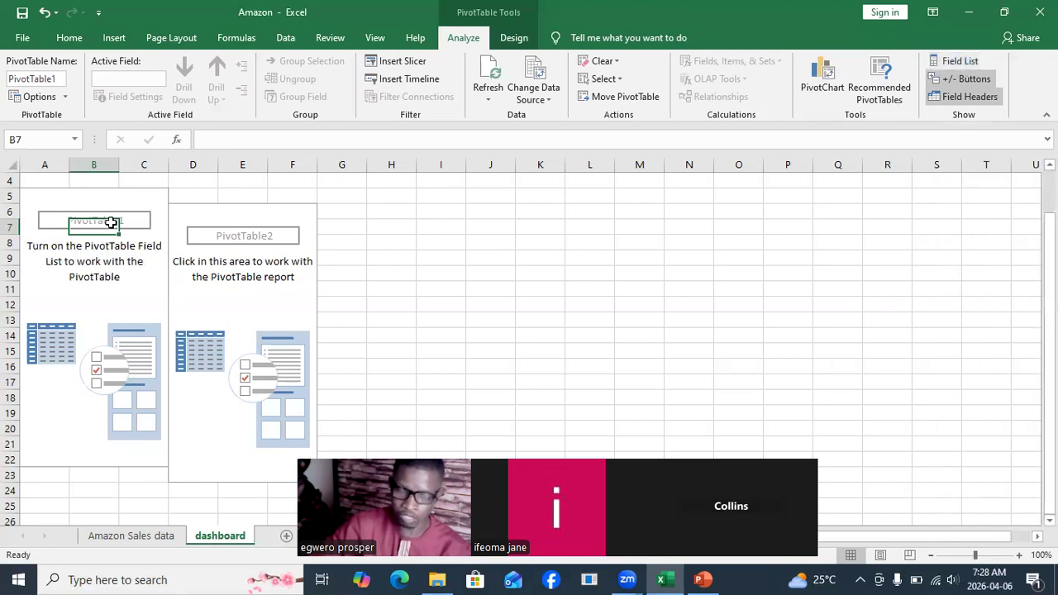
left_click(970, 61)
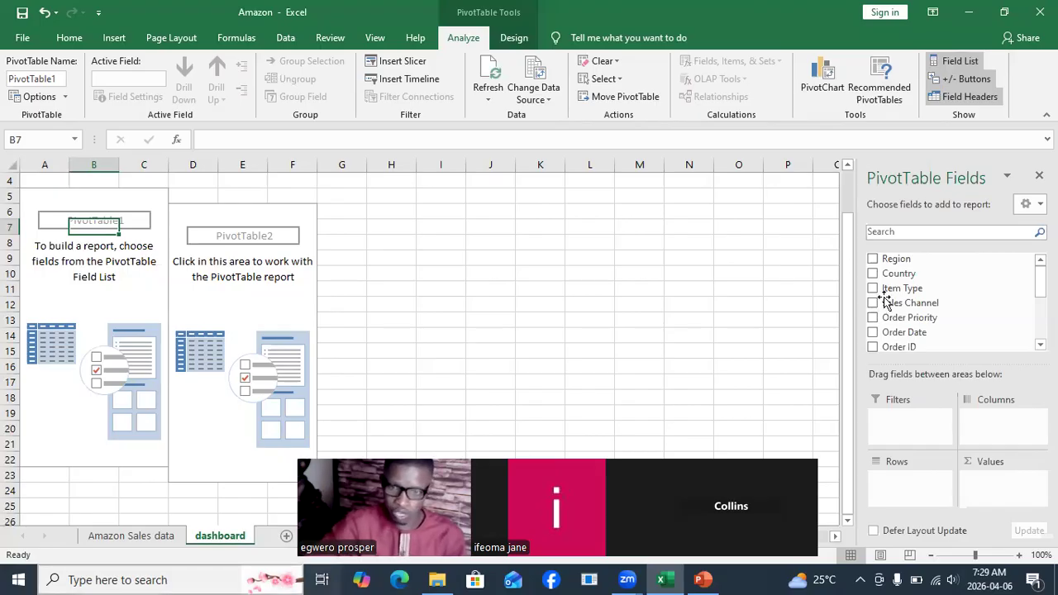
Add the Total Profit field to the values of the first PivotTable.
left_click_drag(1040, 277, 1040, 324)
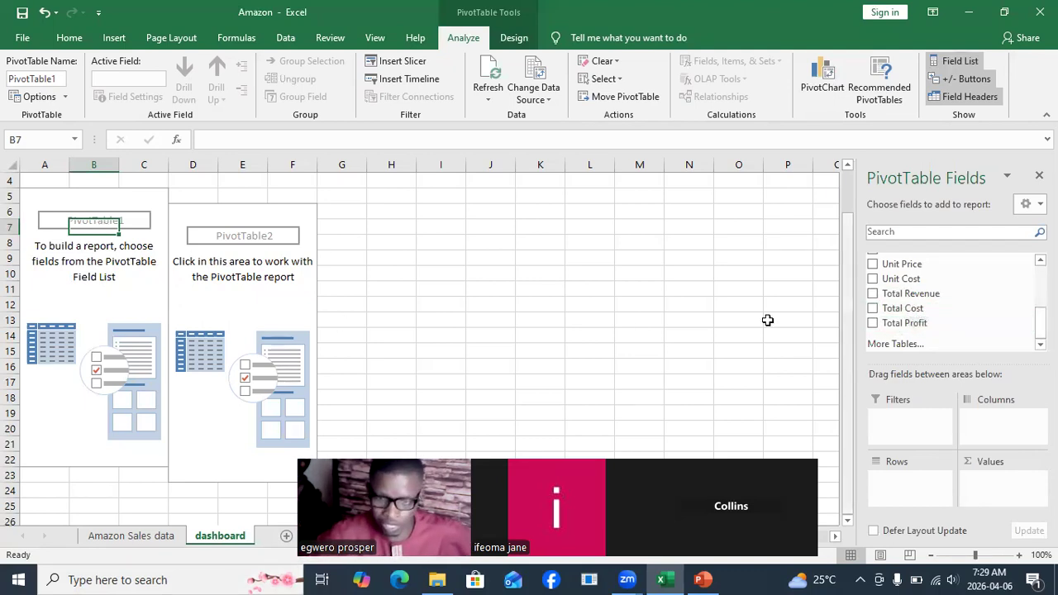
left_click(69, 223)
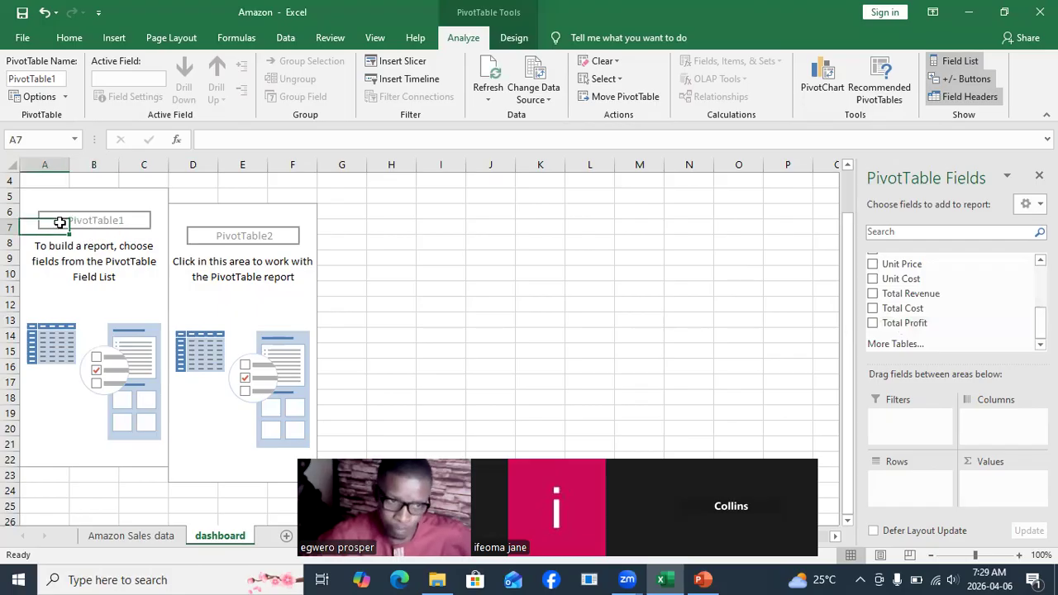
left_click(72, 223)
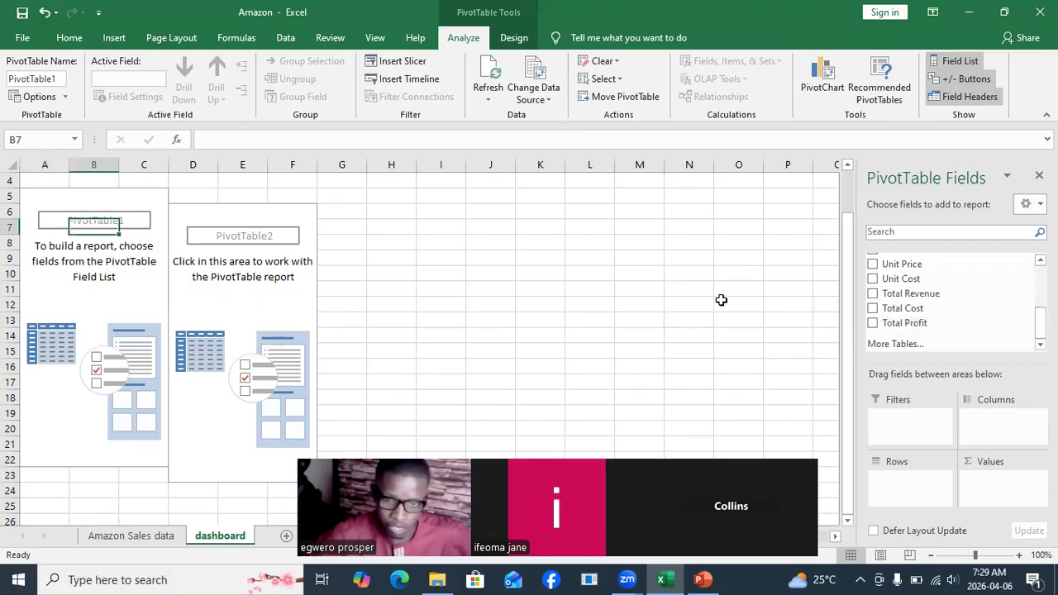
left_click(873, 323)
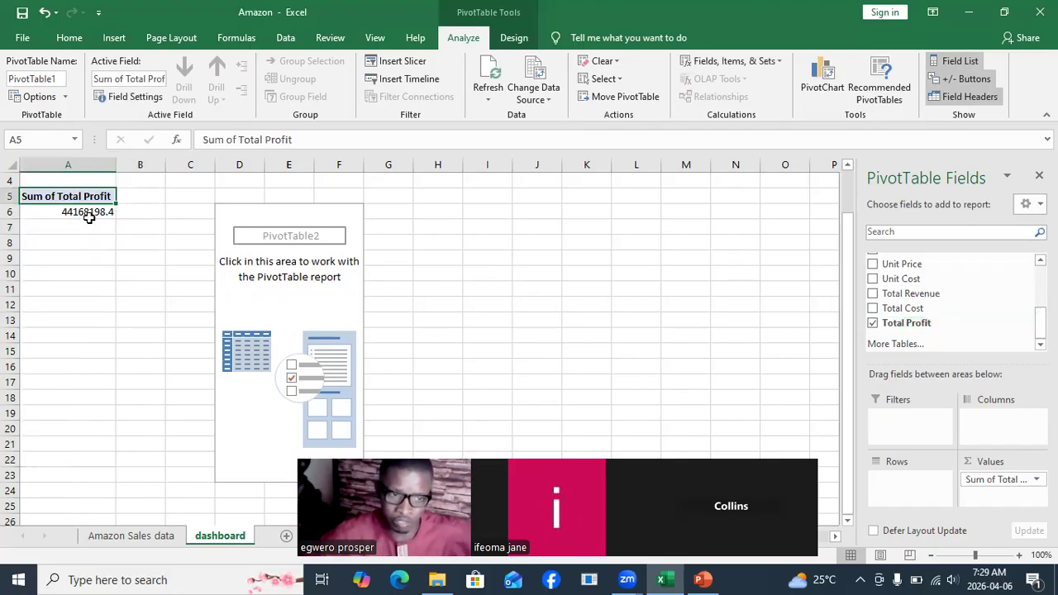
Examine the Total Profit column on the Amazon Sales data sheet and return to the dashboard sheet.
mouse_move(89, 217)
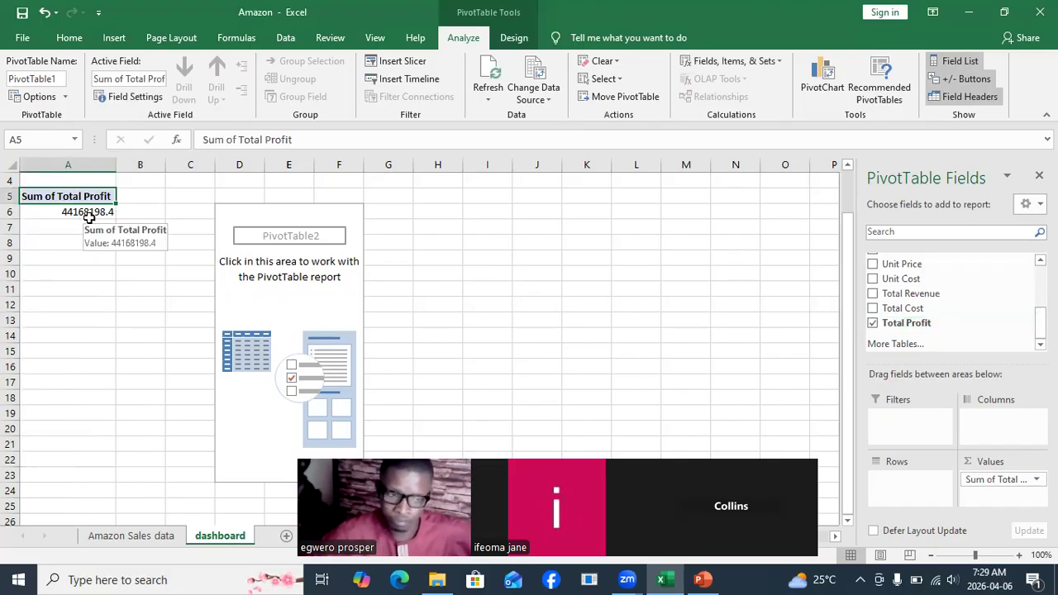
key("ctrl+Page_Up")
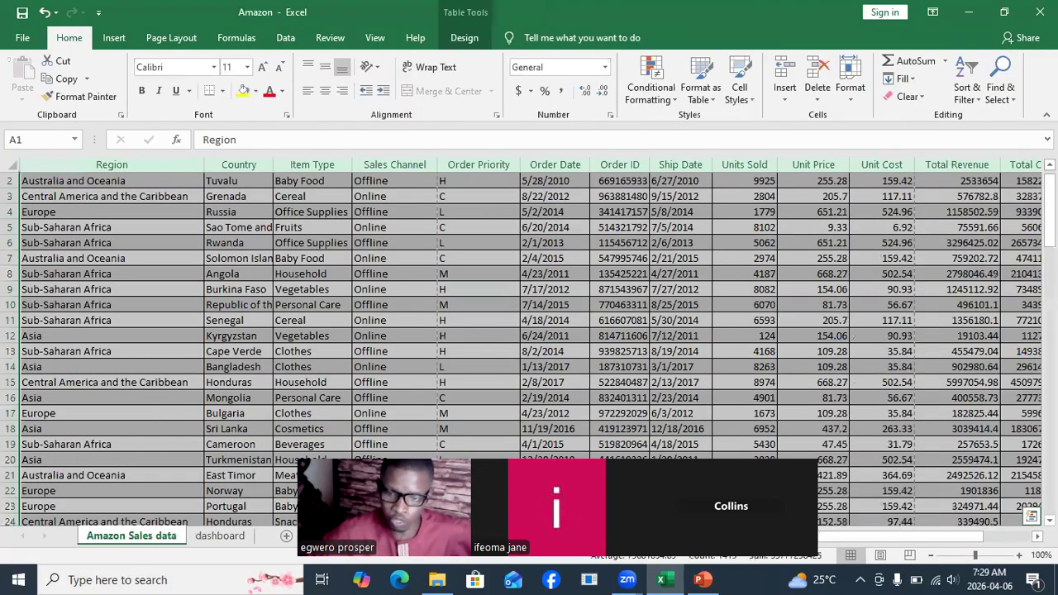
scroll(810, 240, "right", 3)
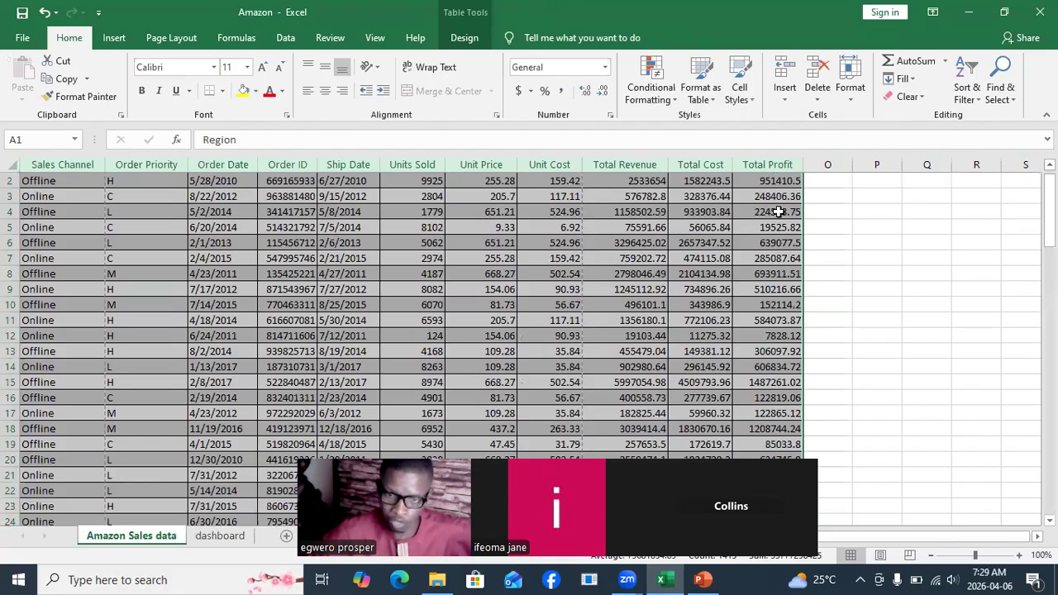
scroll(784, 305, "up", 1)
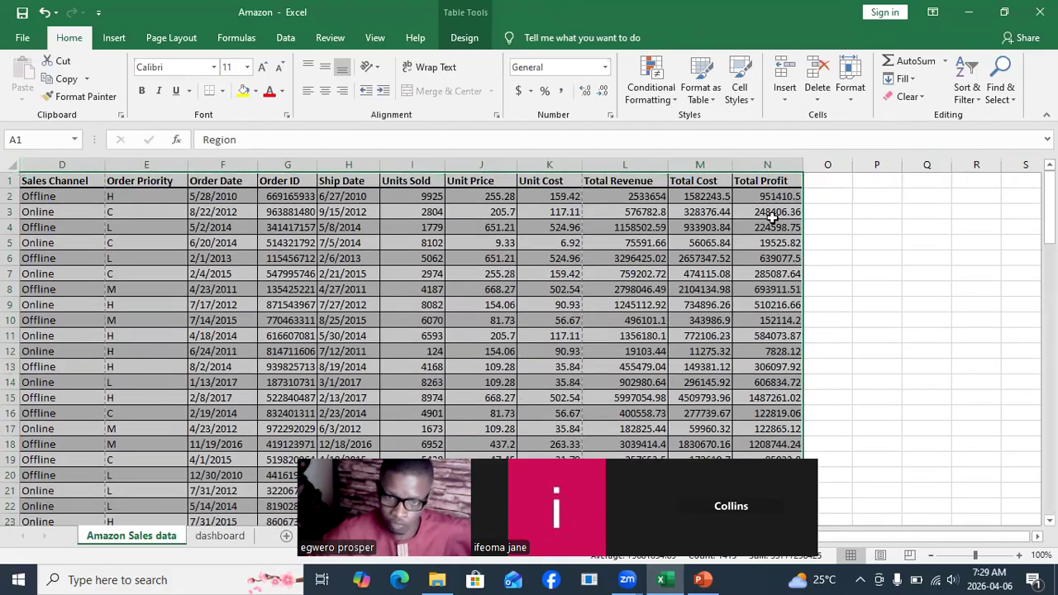
left_click(220, 536)
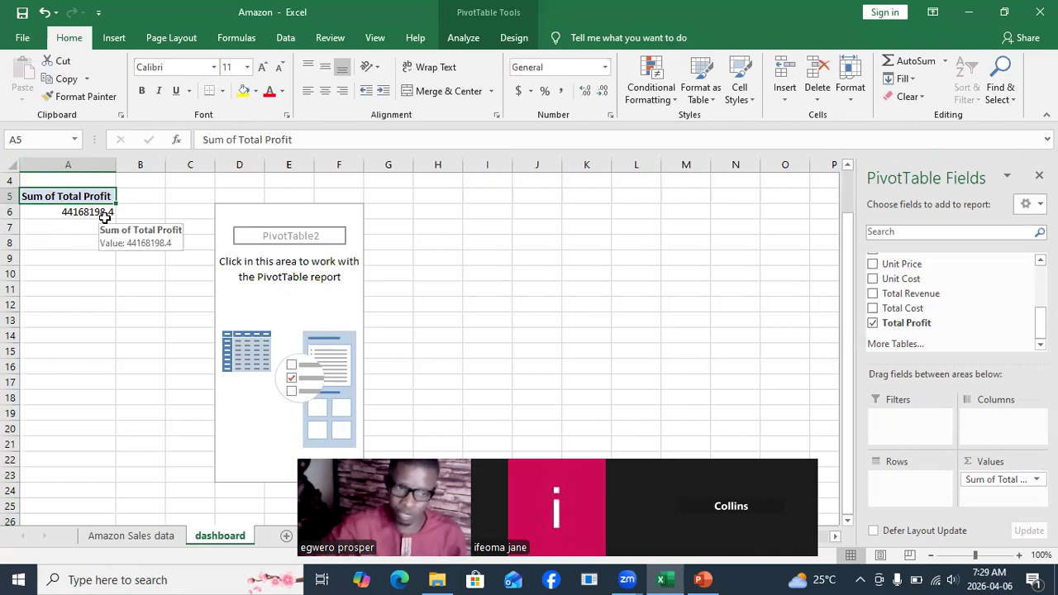
Rename the first PivotTable's heading in cell A5 to " Total Profit", keeping the leading space.
left_click(238, 138)
key("BackSpace")
key("BackSpace")
key("BackSpace")
key("BackSpace")
key("BackSpace")
key("BackSpace")
key("BackSpace")
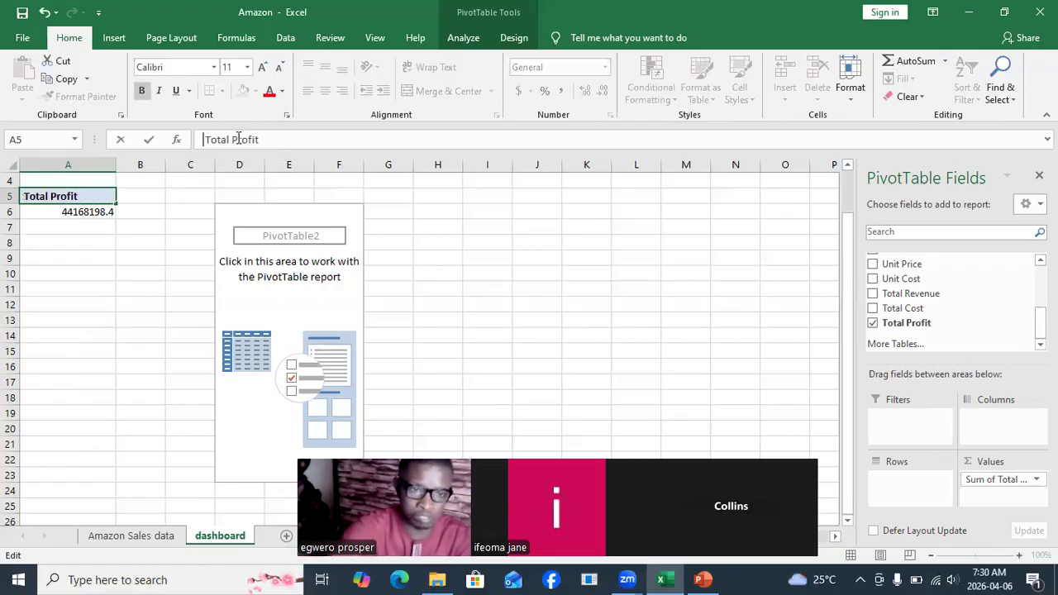
left_click(87, 257)
left_click(80, 196)
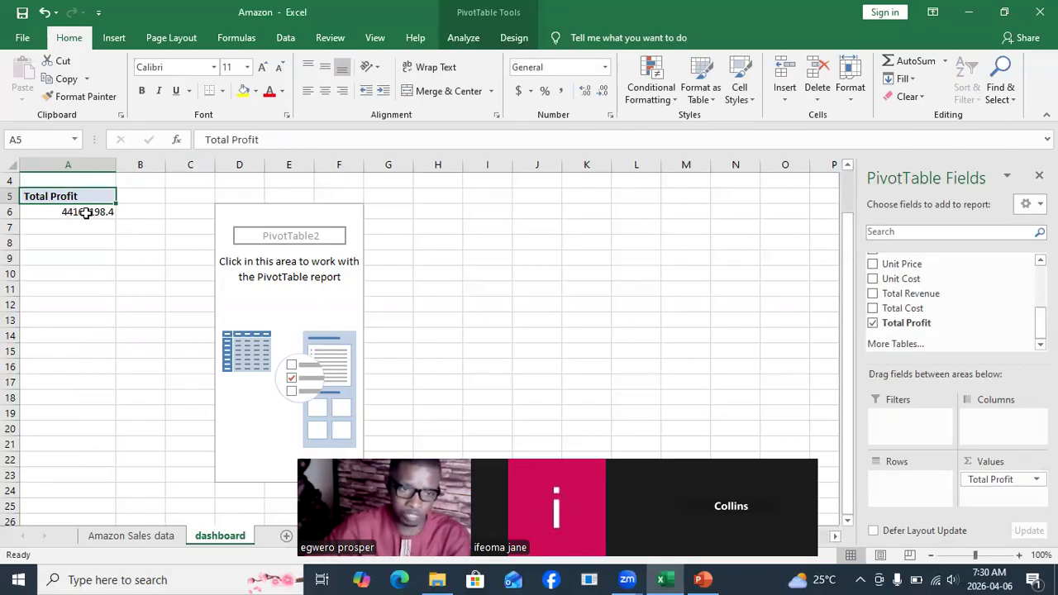
Left-align the profit value in cell A6 after trying centre alignment.
left_click(86, 212)
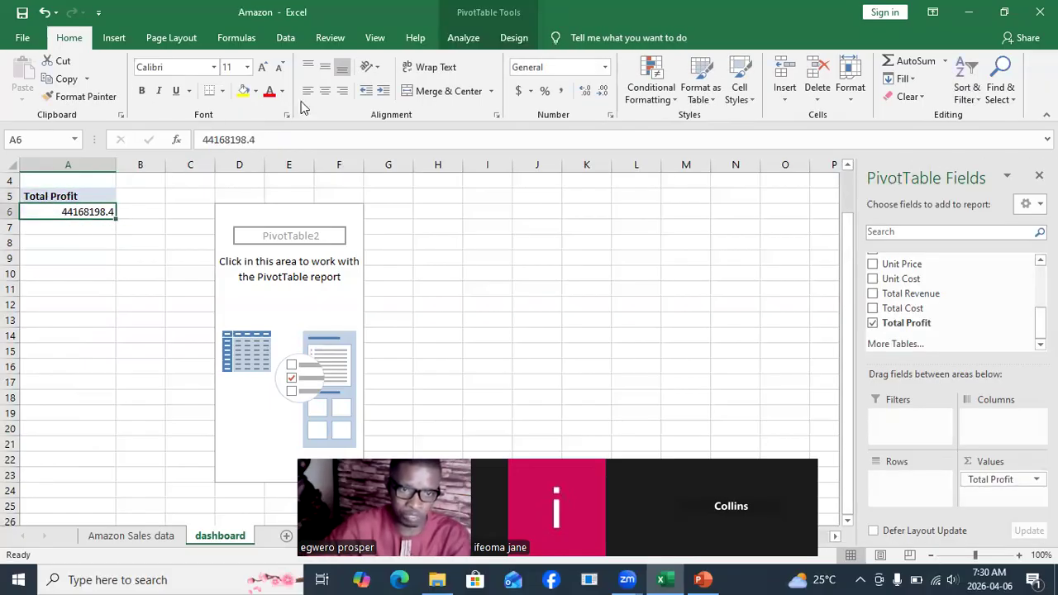
left_click(321, 92)
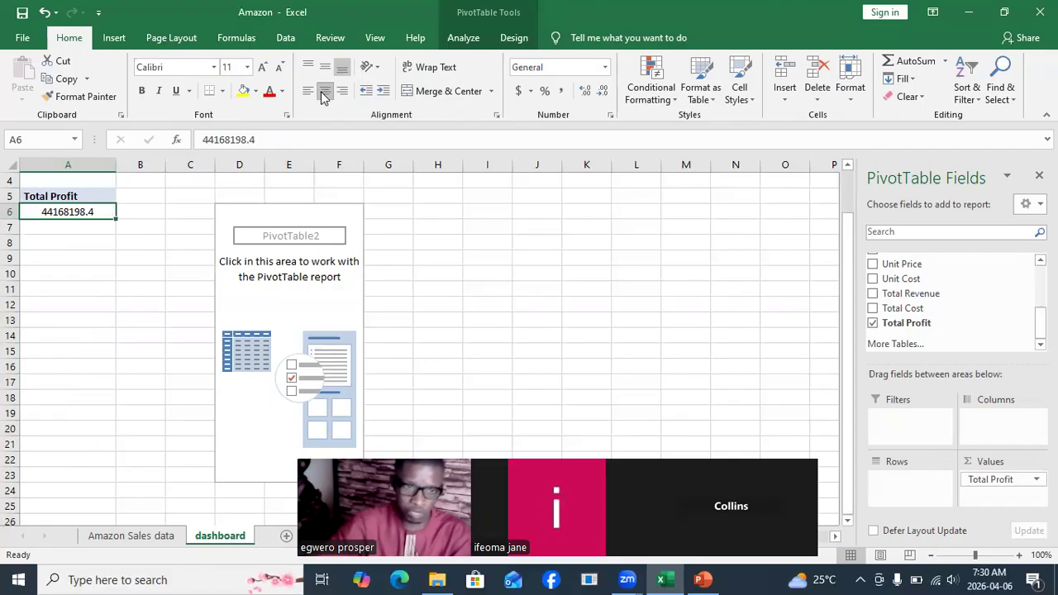
left_click(308, 92)
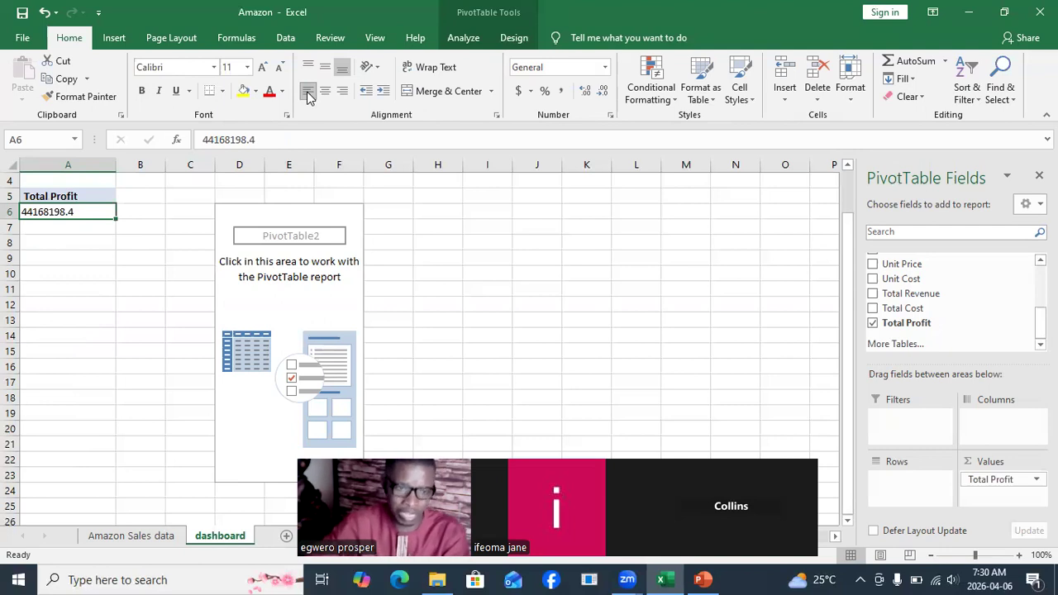
left_click(84, 257)
Fill the Total Profit heading in cell A5 with the standard yellow colour.
left_click(81, 196)
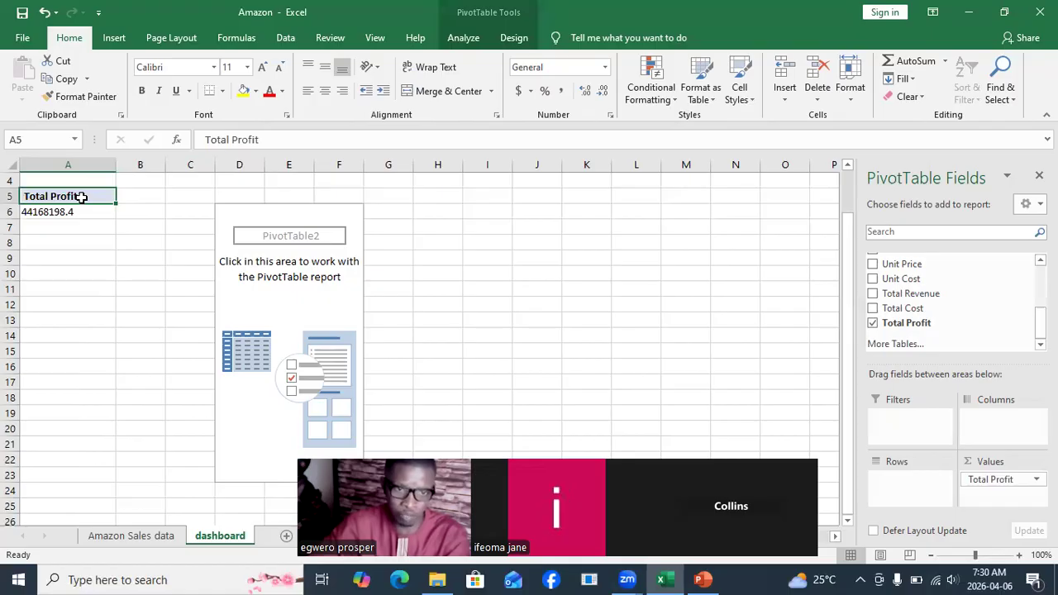
left_click(257, 91)
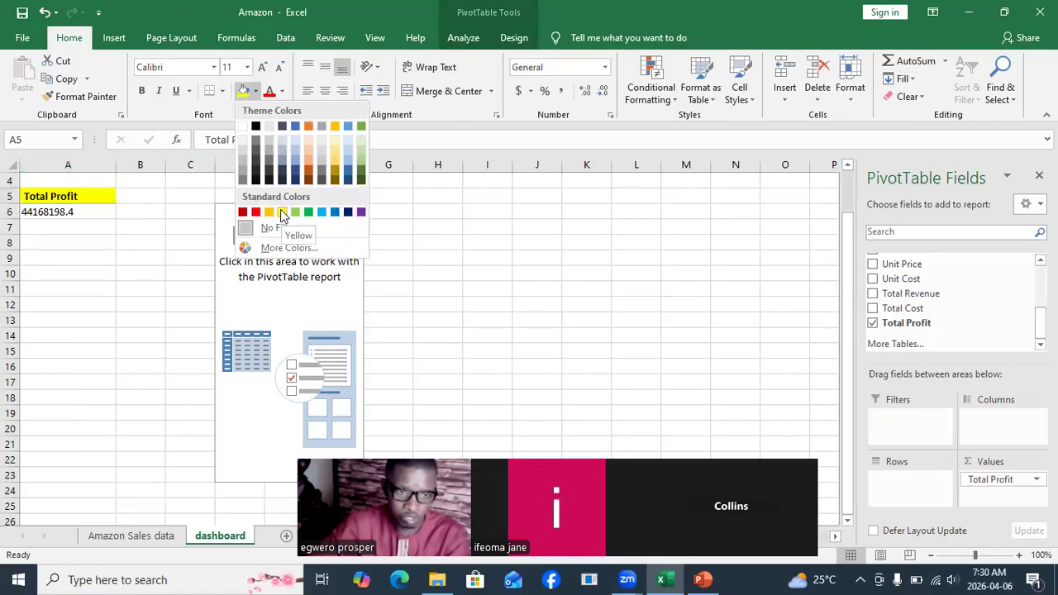
left_click(281, 213)
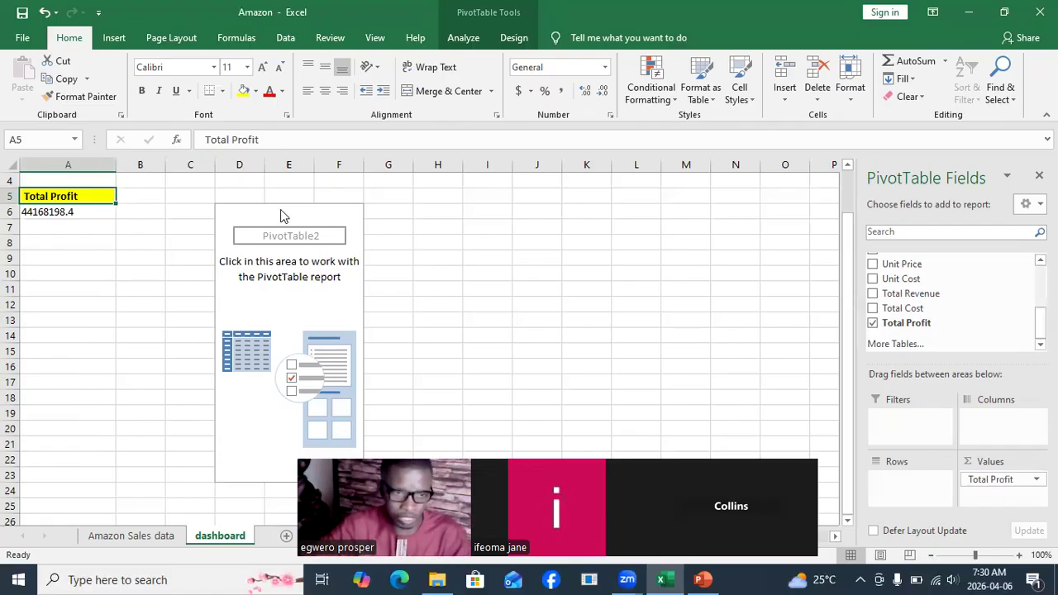
Fill the profit value in cell A6 with dark blue and set its font colour to white.
left_click(58, 213)
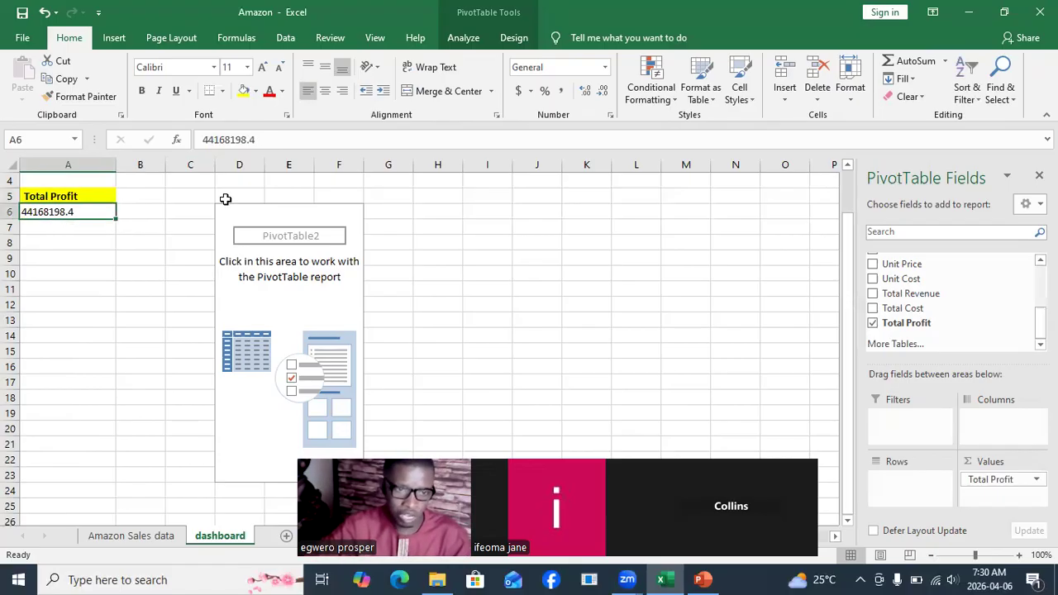
left_click(256, 91)
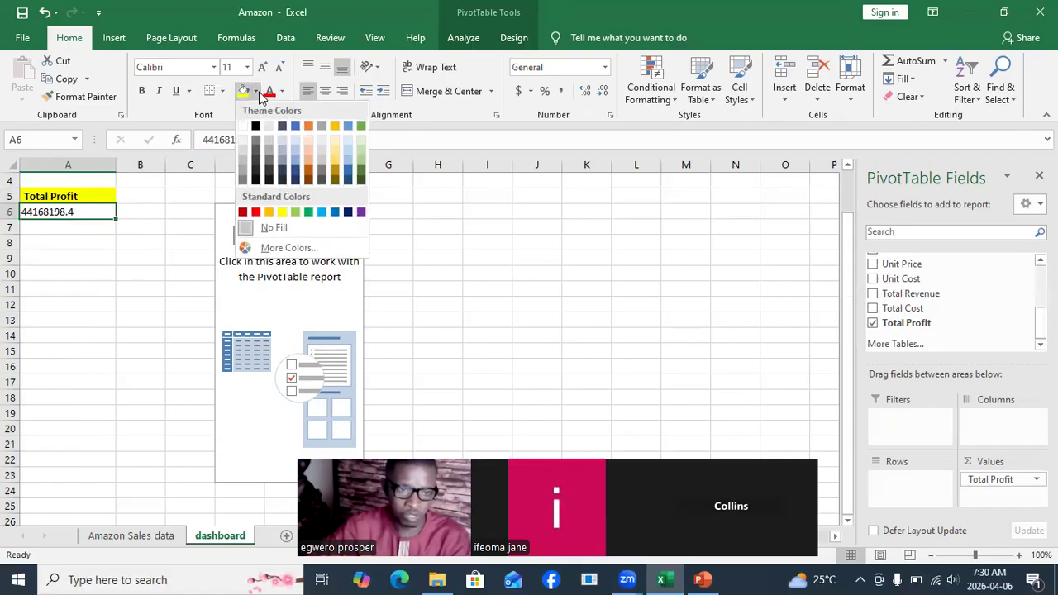
left_click(348, 212)
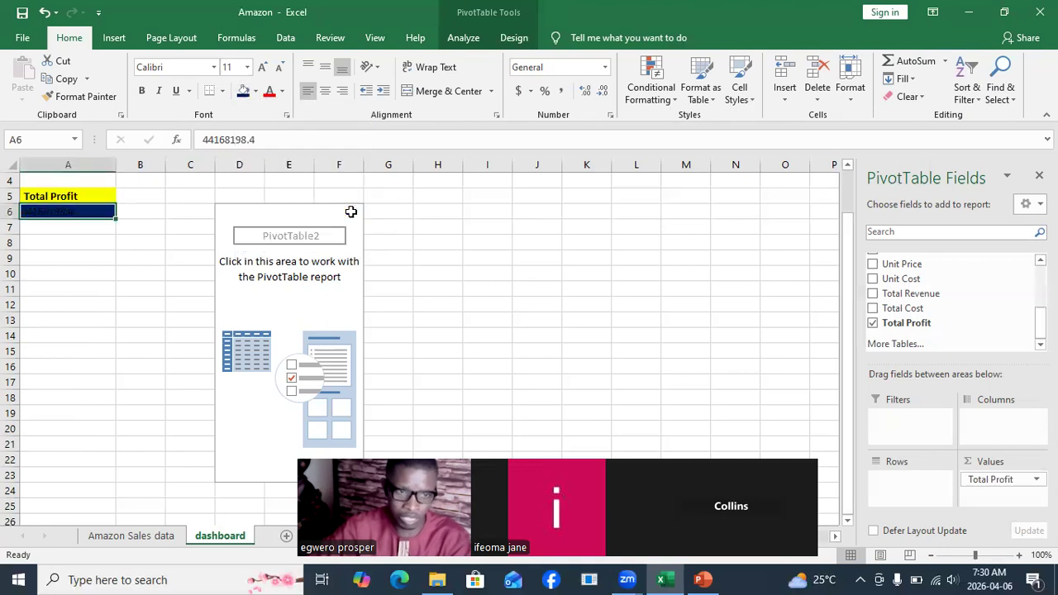
left_click(282, 91)
left_click(270, 143)
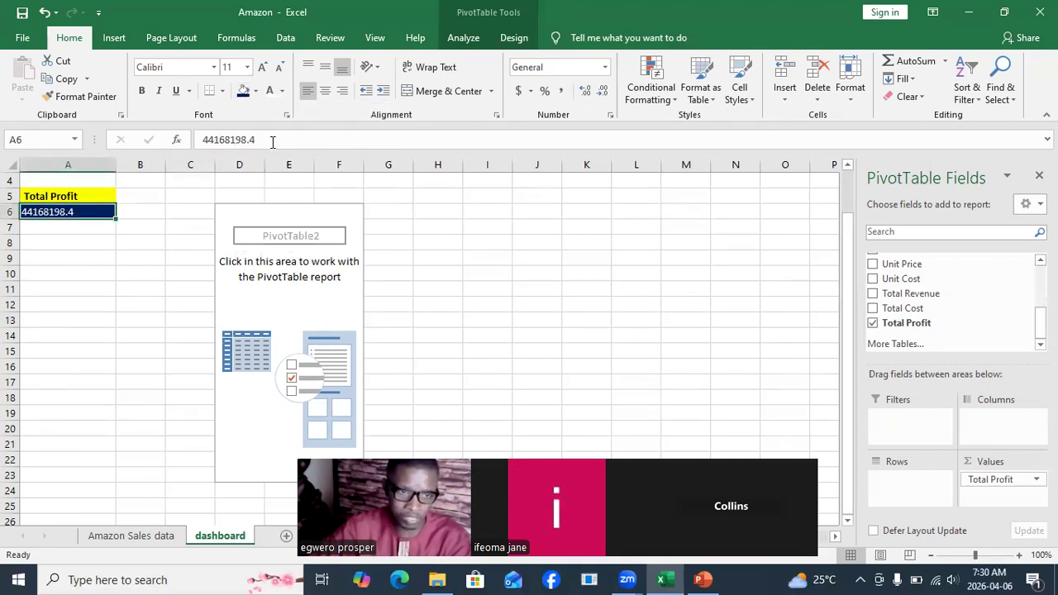
Make the profit value in A6 bold at font size 12 and enlarge the Total Profit heading in A5 to size 14.
left_click(142, 93)
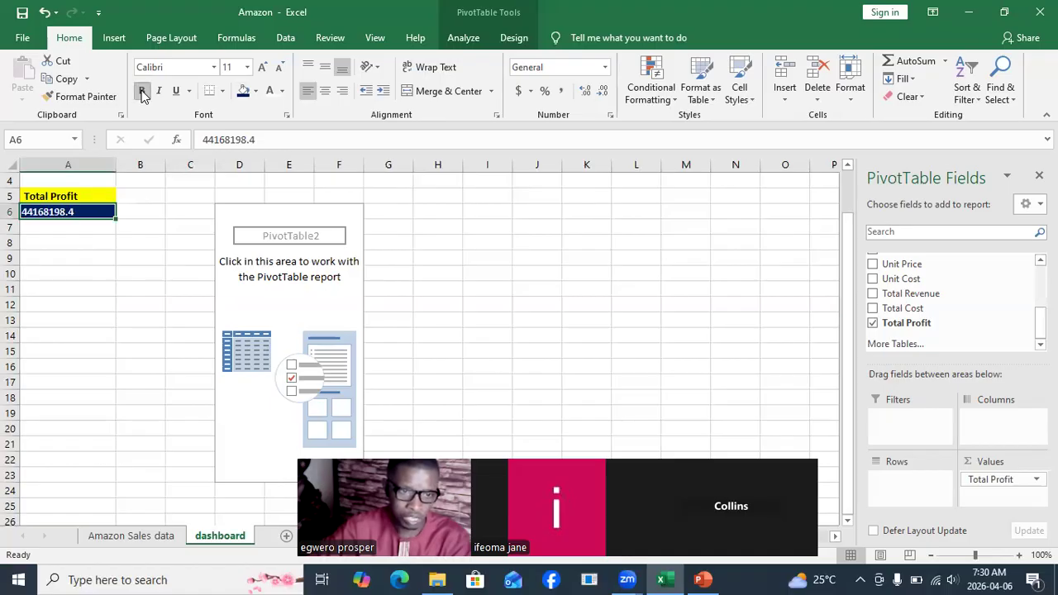
left_click(264, 69)
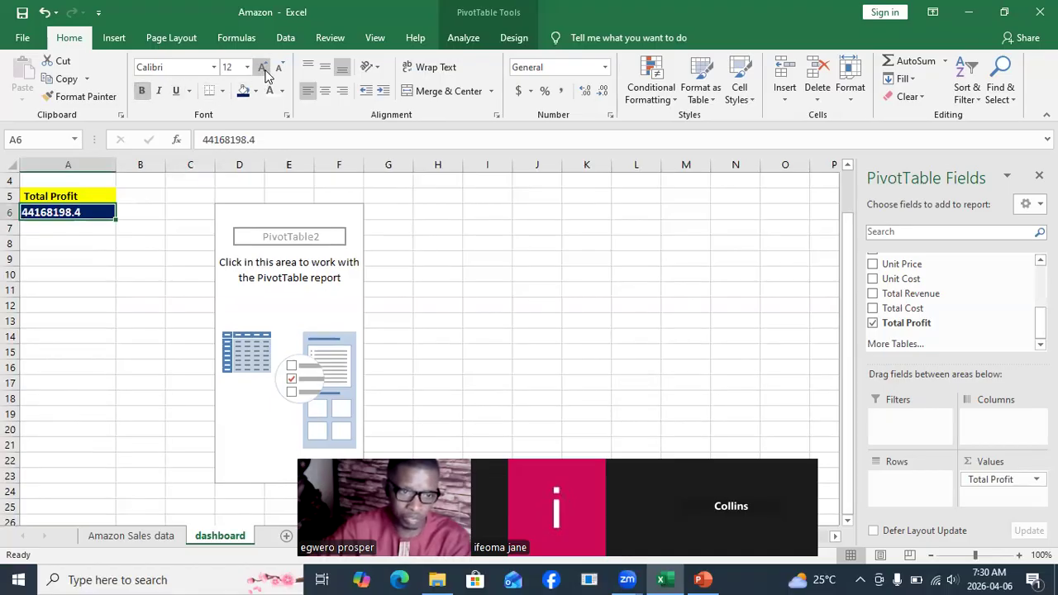
left_click(83, 196)
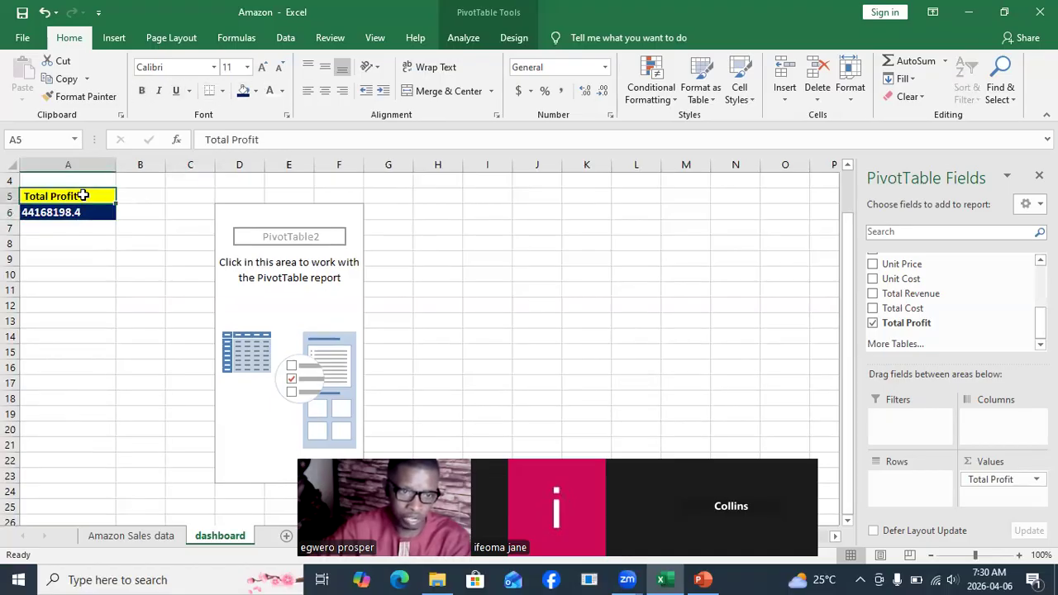
left_click(261, 68)
left_click(262, 68)
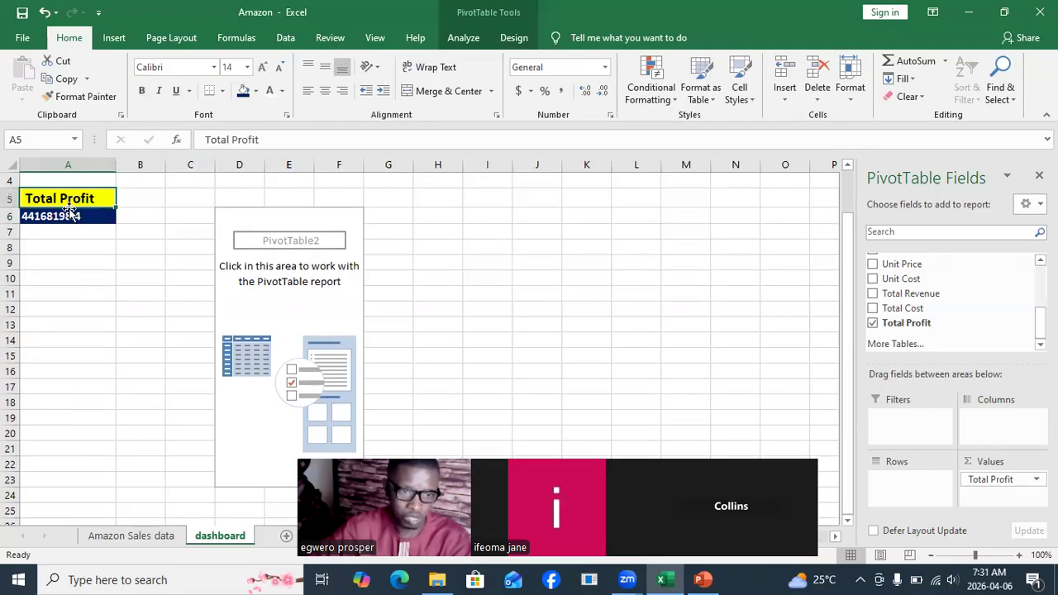
Narrow column B to leave a slim gap beside the Total Profit figure.
left_click(77, 351)
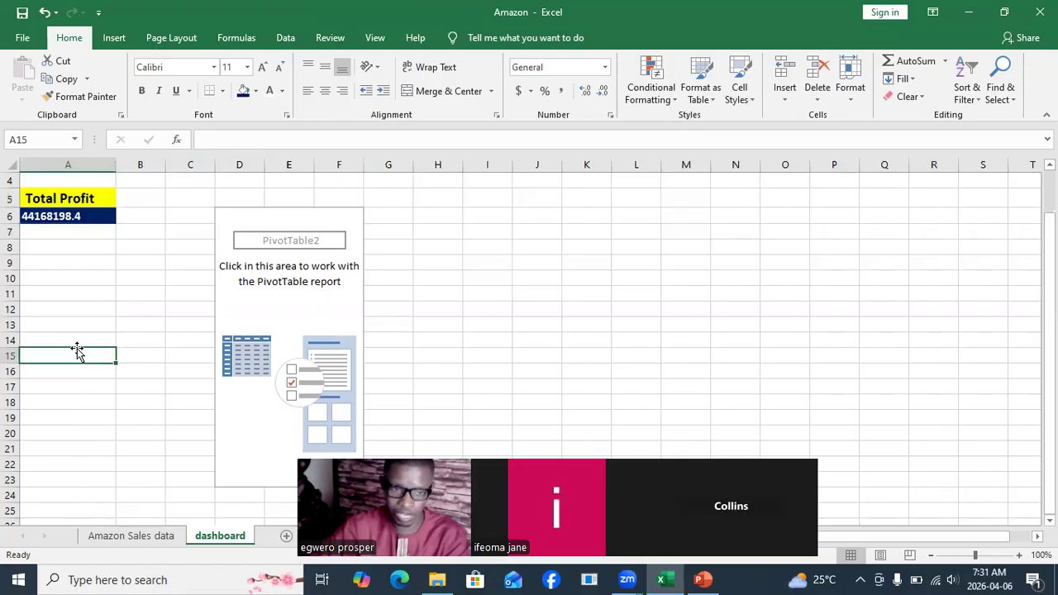
left_click(276, 219)
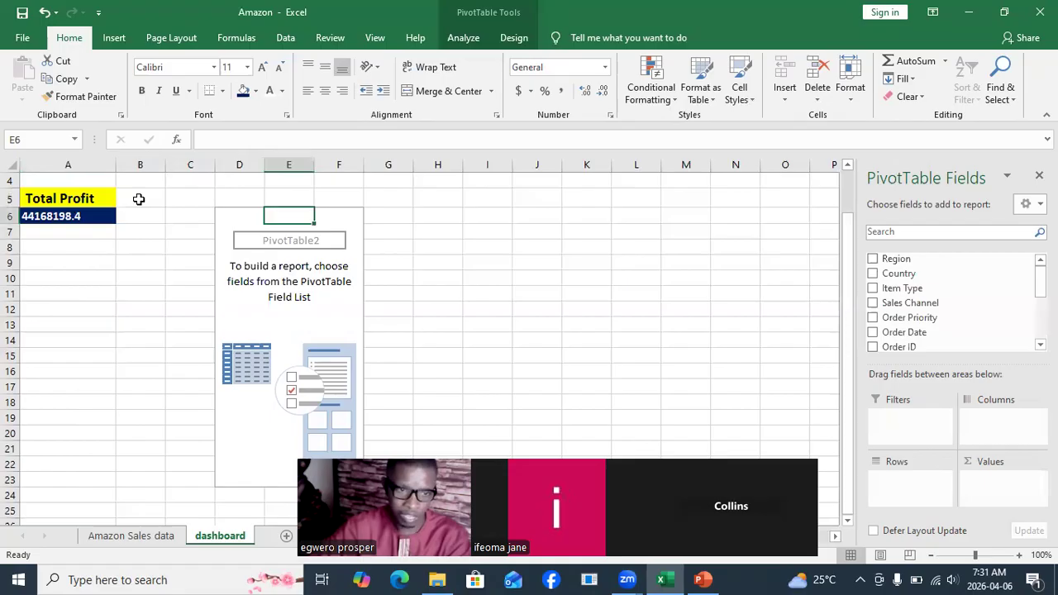
left_click_drag(171, 157, 129, 166)
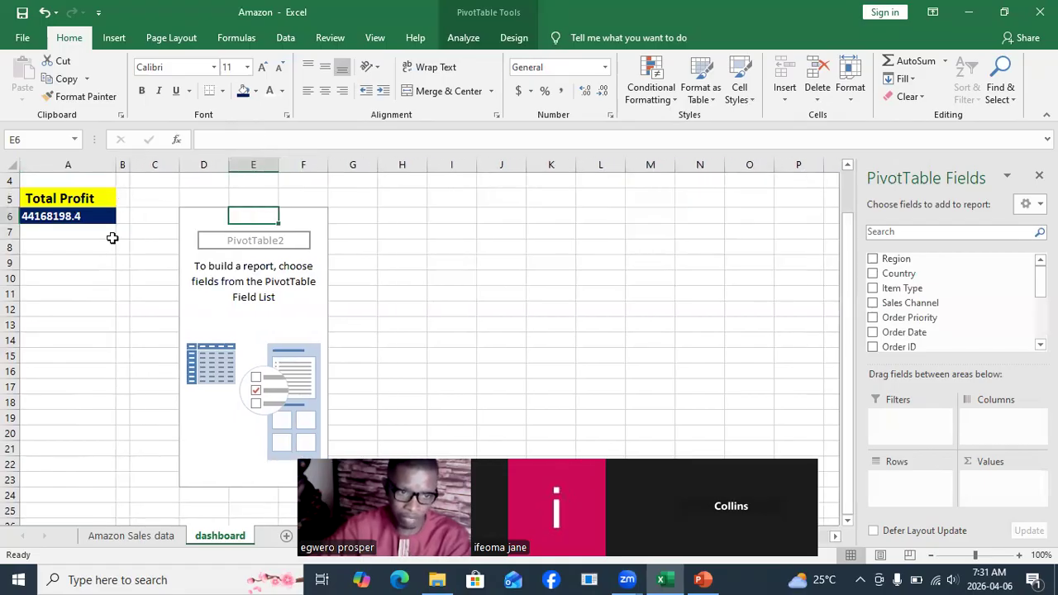
Try to insert a PivotTable from Table1 into the existing dashboard sheet at cell C5.
left_click(150, 199)
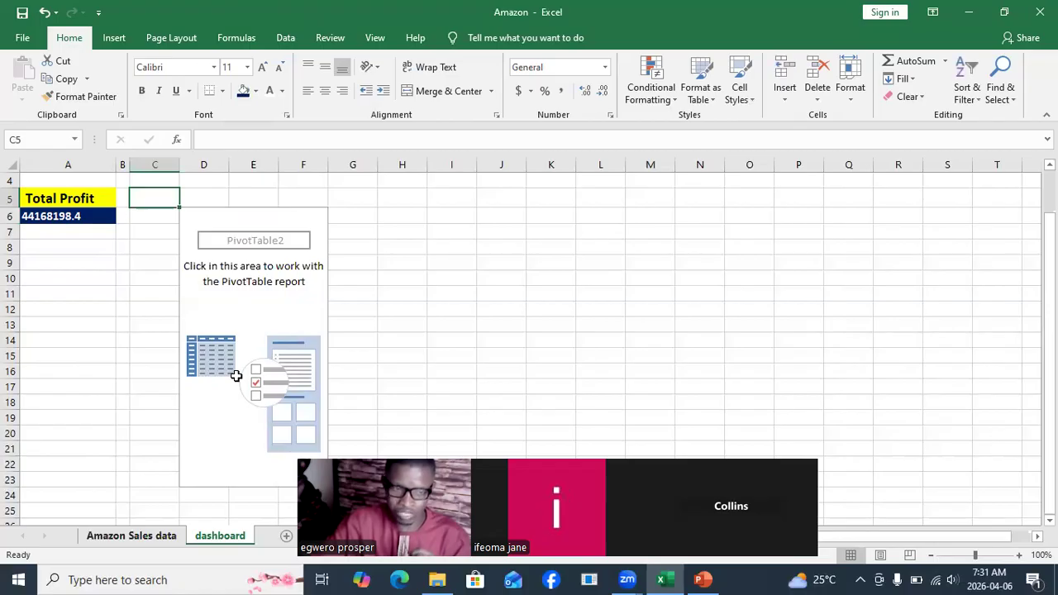
key("ctrl+Page_Up")
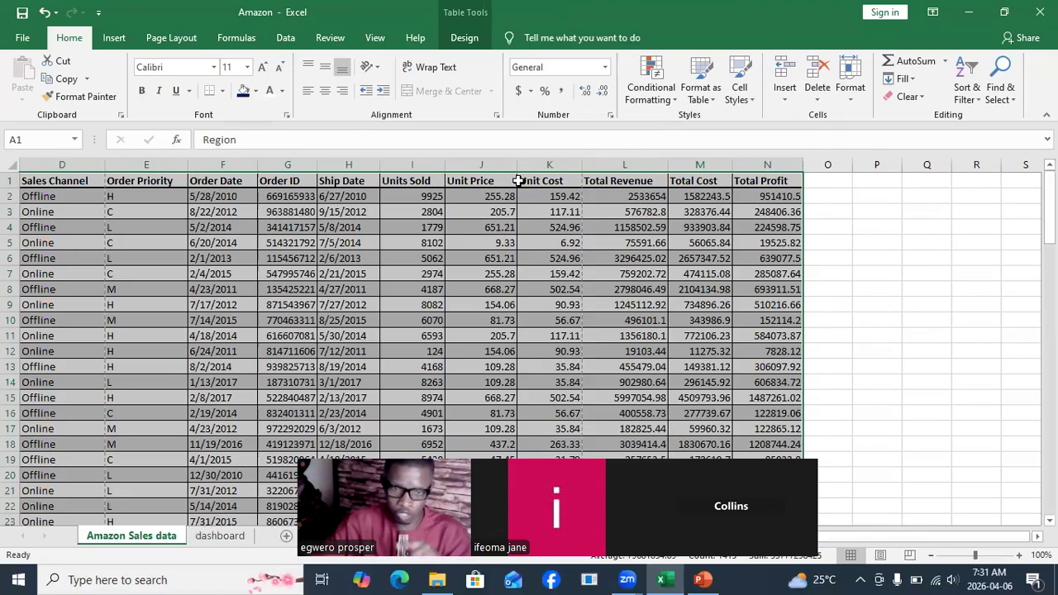
left_click(114, 37)
left_click(24, 80)
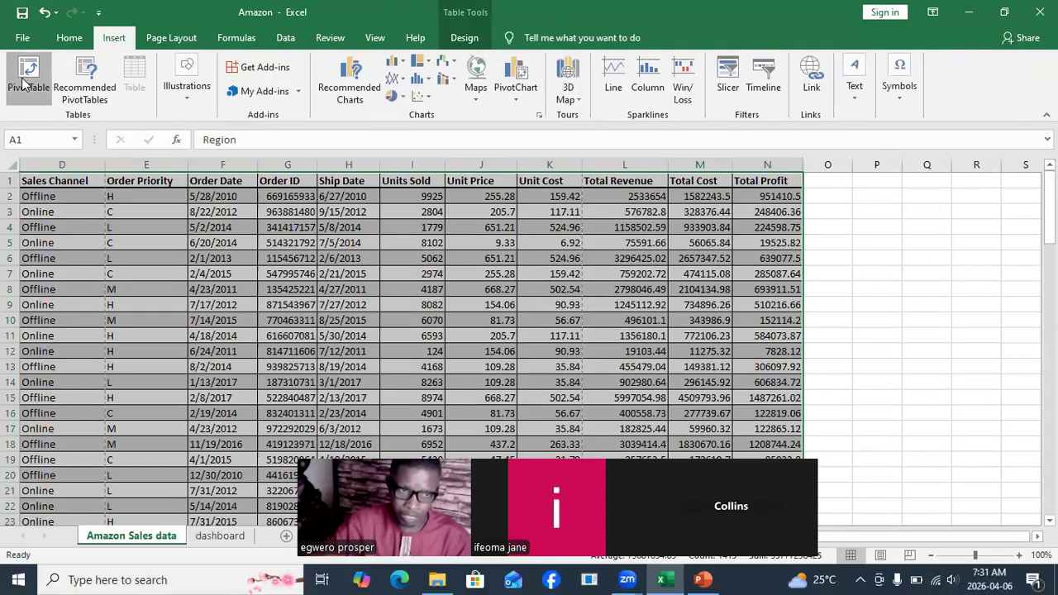
left_click(547, 309)
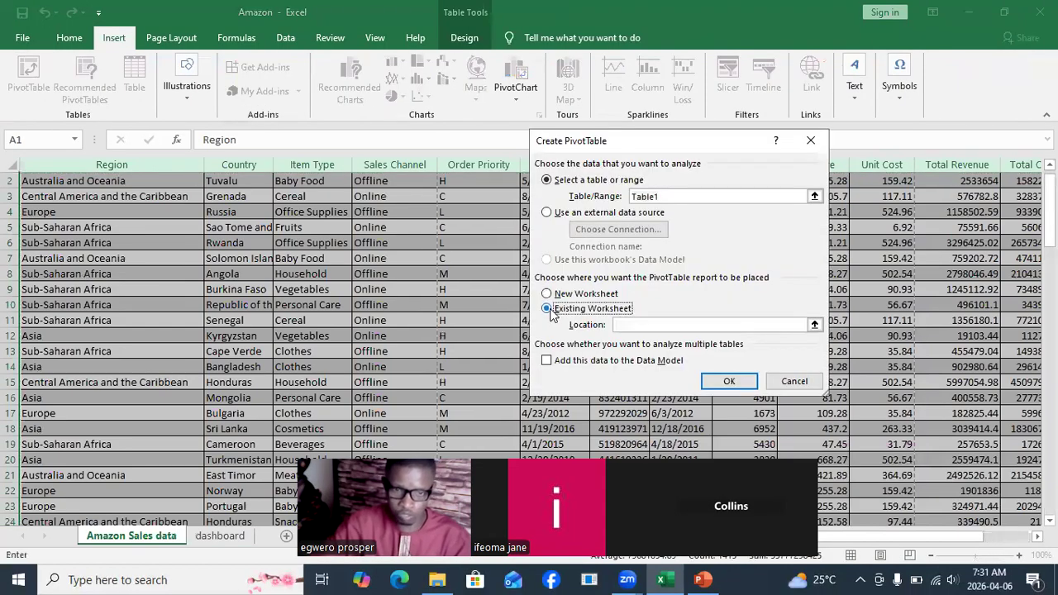
left_click(644, 325)
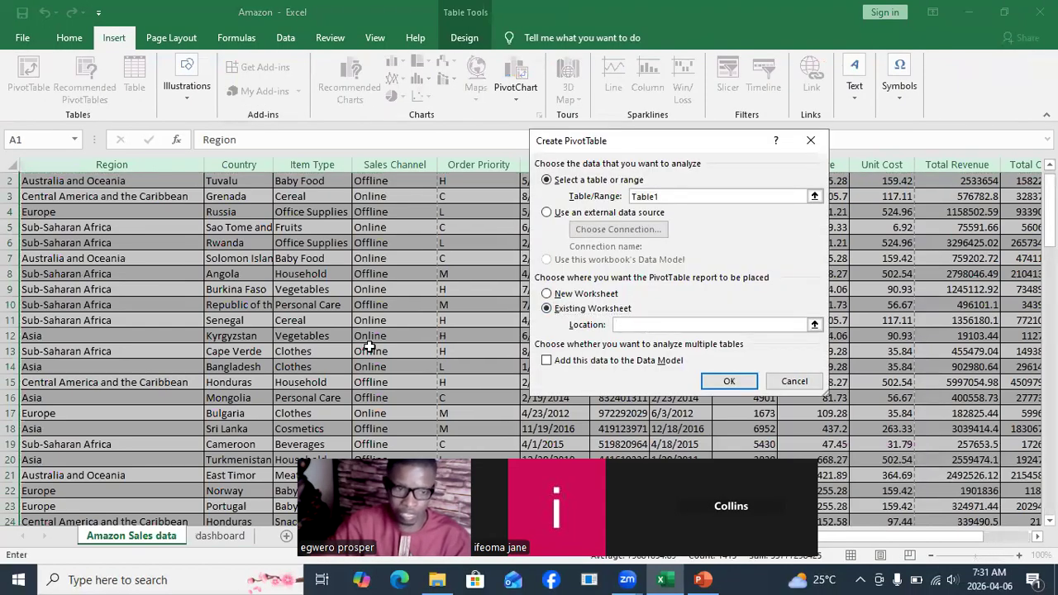
left_click(232, 542)
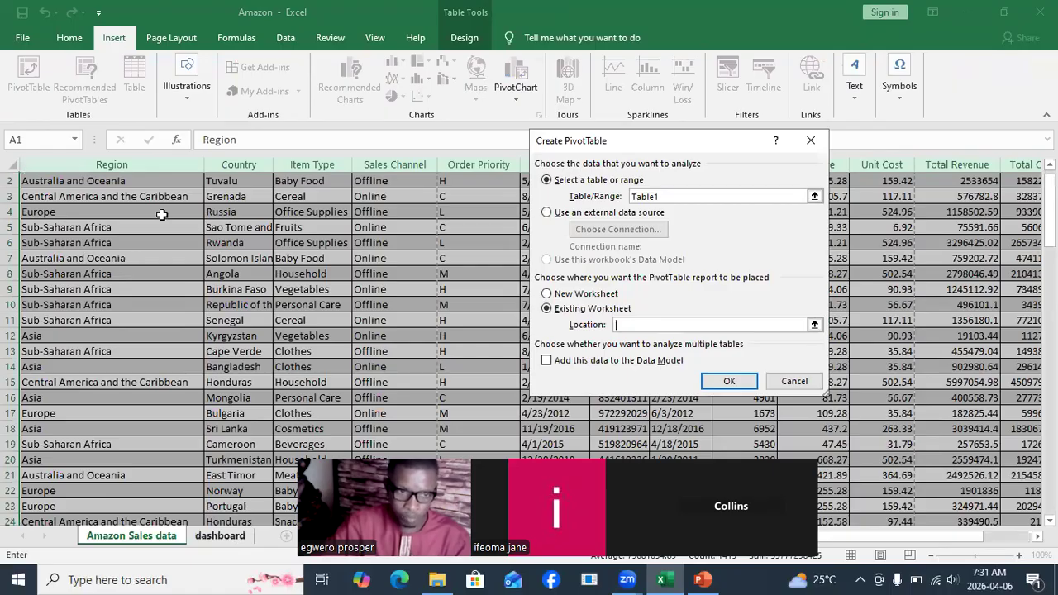
left_click(154, 199)
left_click(733, 379)
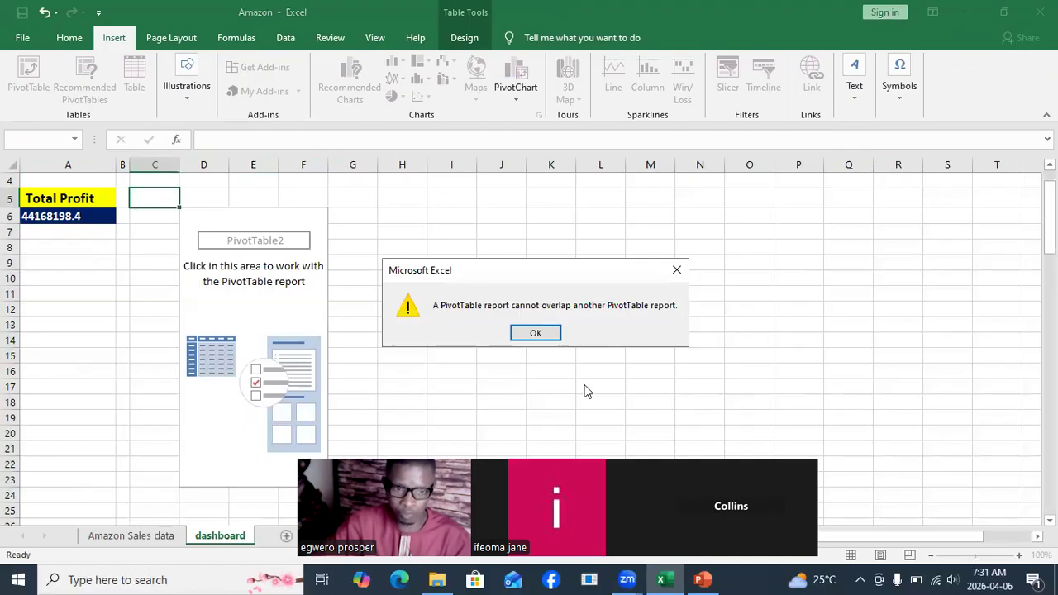
left_click(537, 334)
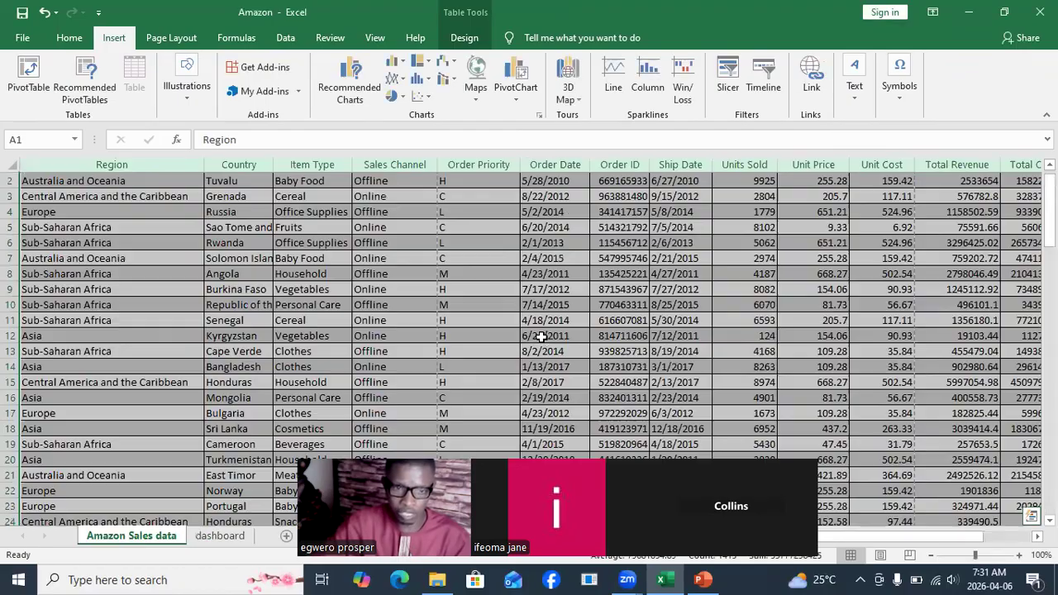
Add the Total Revenue field to the empty PivotTable2 on the dashboard sheet.
left_click(226, 538)
left_click(223, 221)
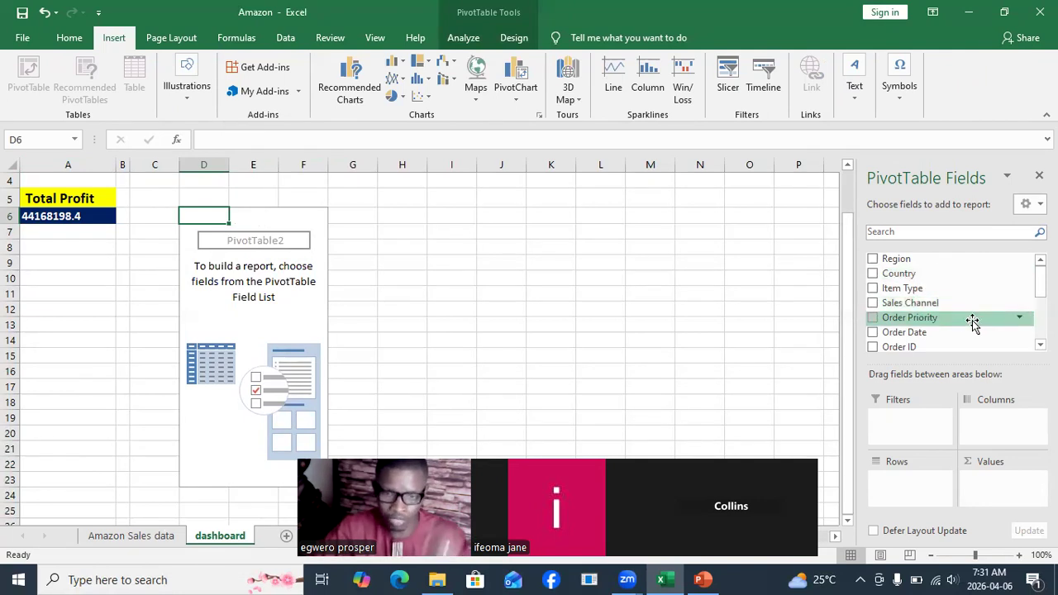
scroll(990, 324, "down", 3)
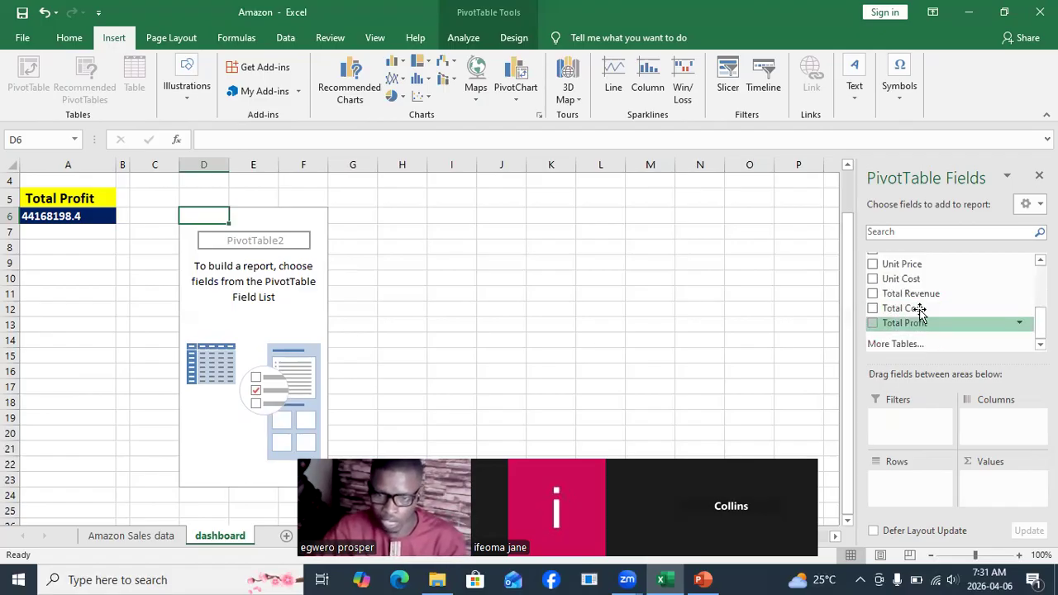
left_click(873, 294)
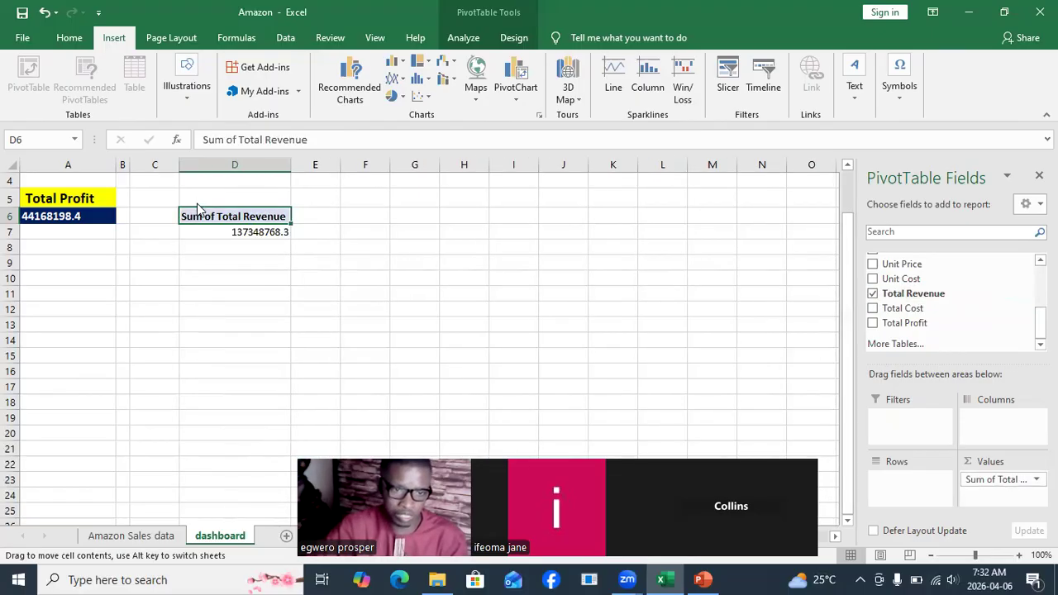
Try to move the Total Revenue PivotTable cells from D6 and D7 up to cell D5.
left_click_drag(197, 208, 195, 201)
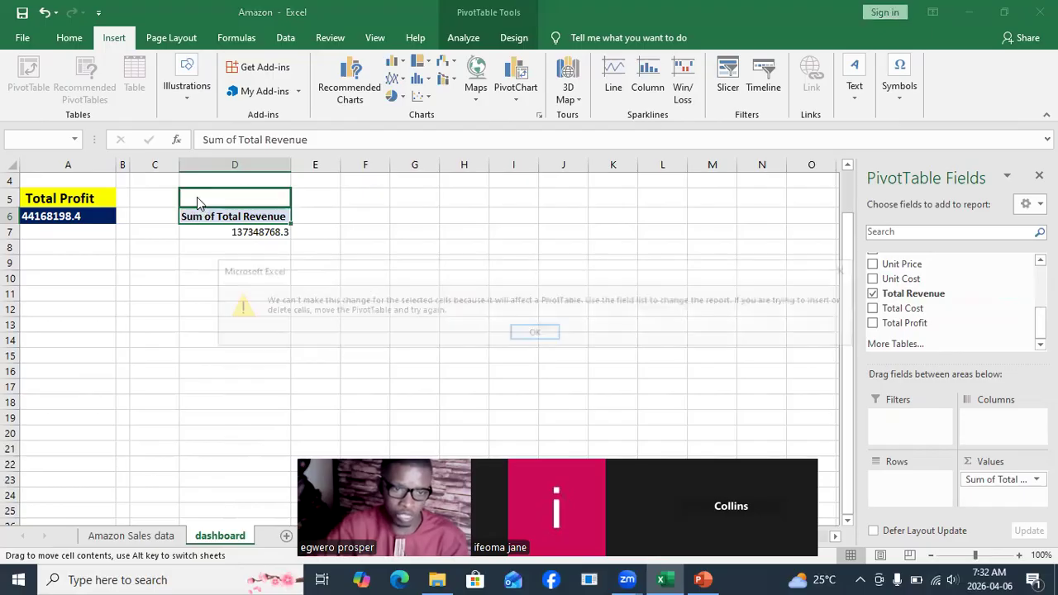
left_click(535, 332)
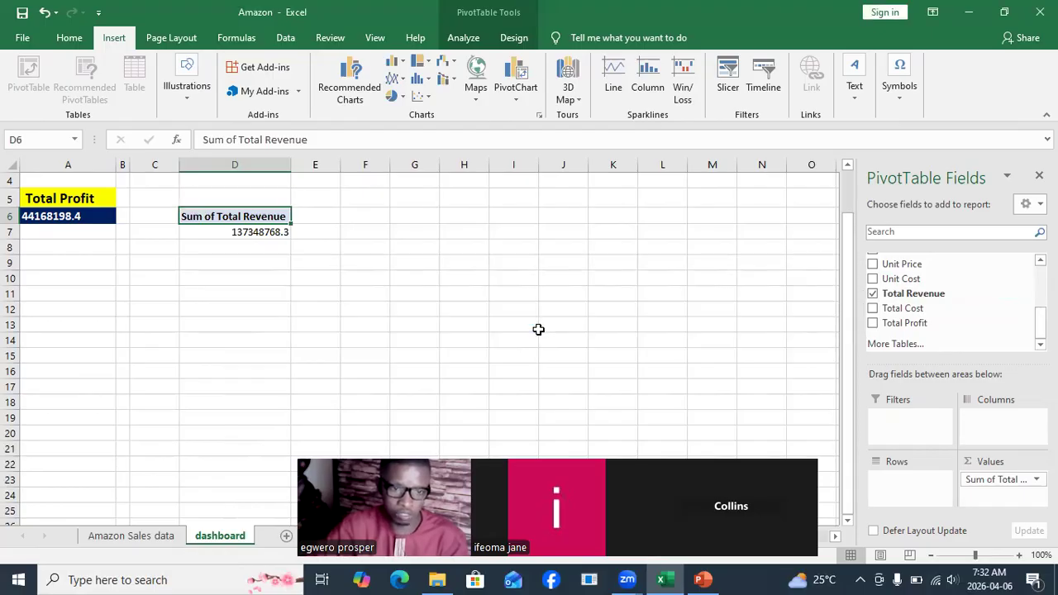
left_click(258, 233)
left_click_drag(215, 225, 212, 198)
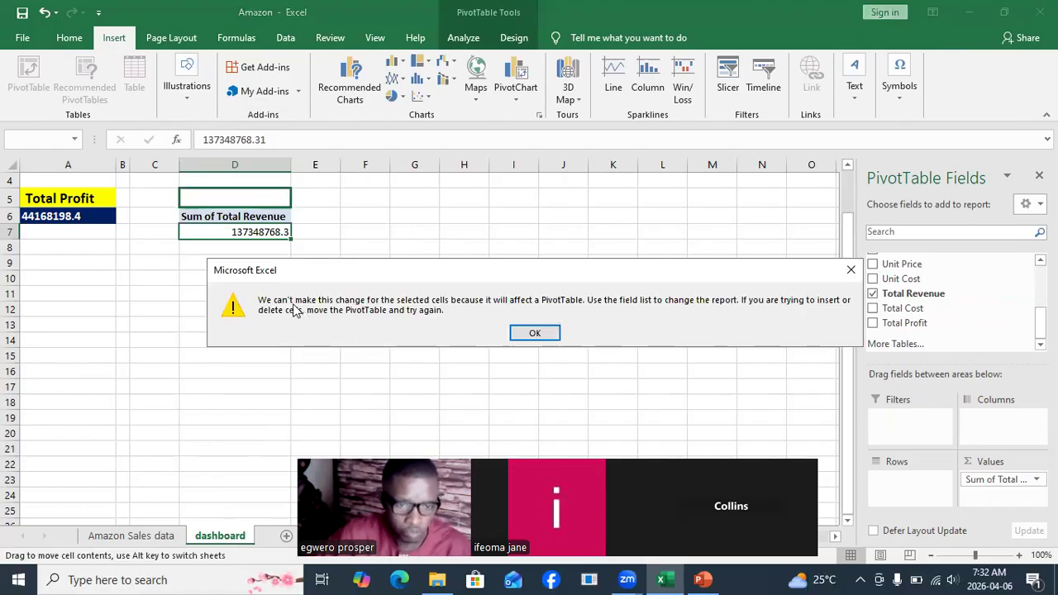
left_click(552, 333)
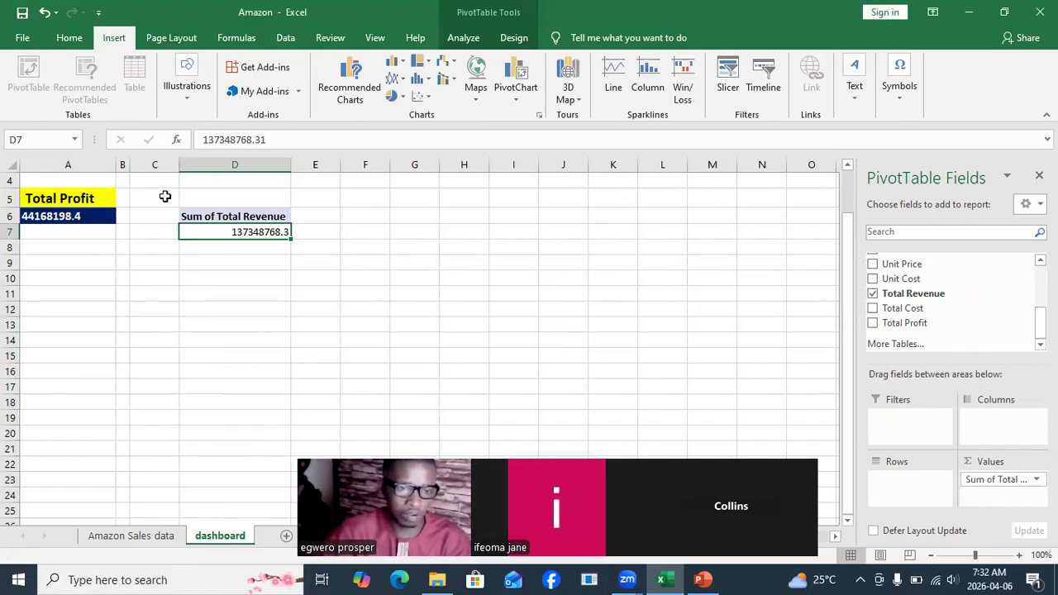
left_click(208, 218)
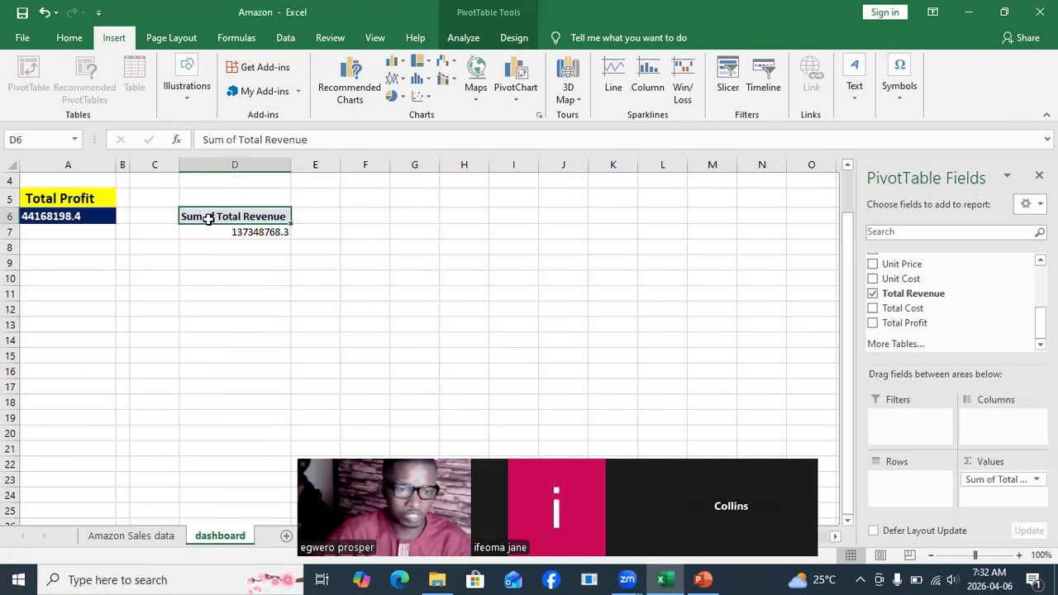
left_click_drag(216, 216, 235, 234)
left_click(542, 333)
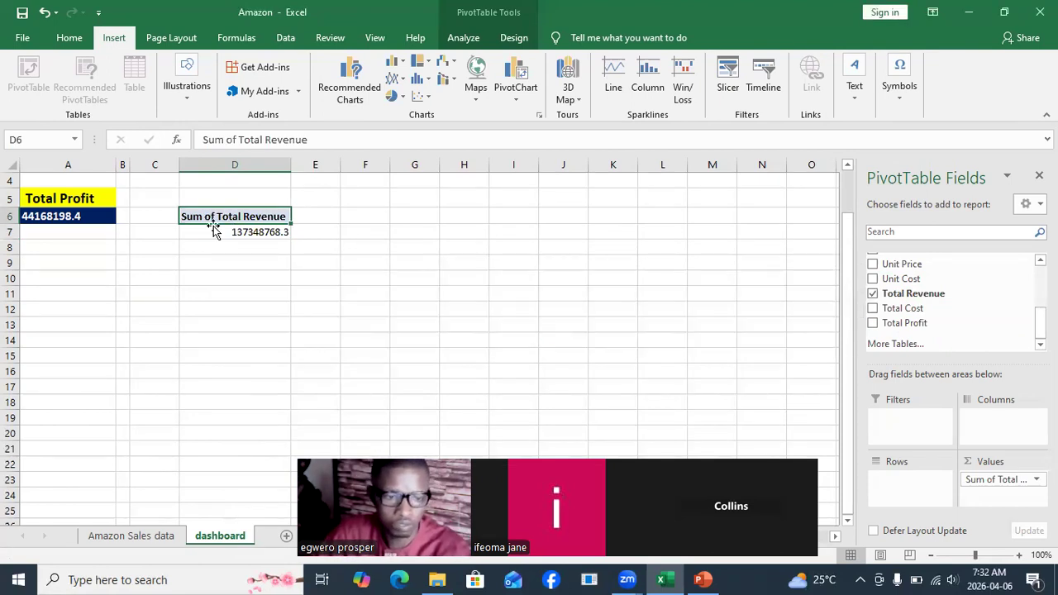
Remove the Total Revenue field from PivotTable2 and try to delete the empty PivotTable.
left_click(872, 295)
left_click(460, 263)
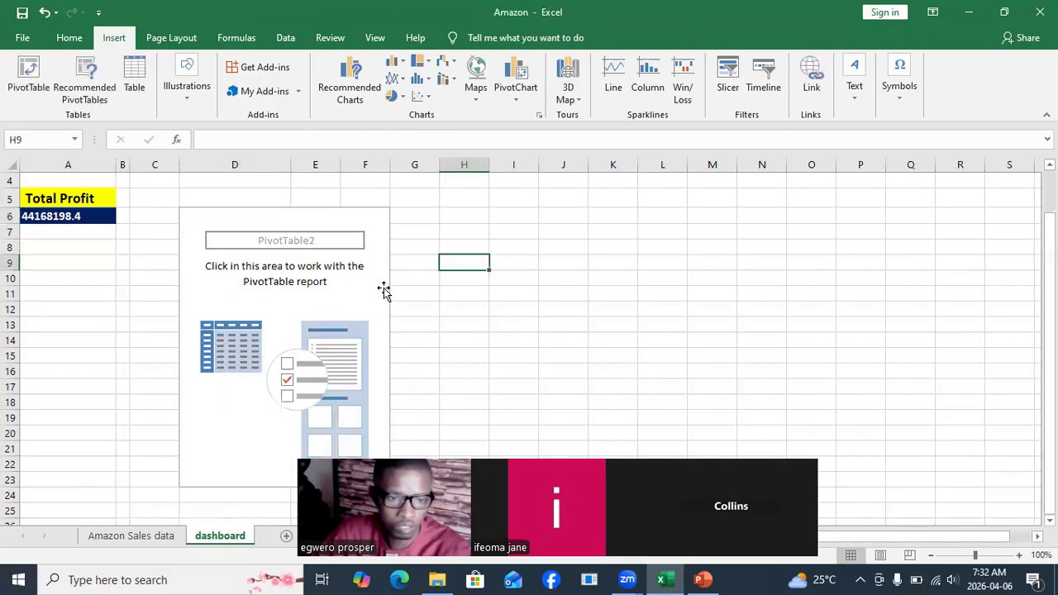
left_click(383, 289)
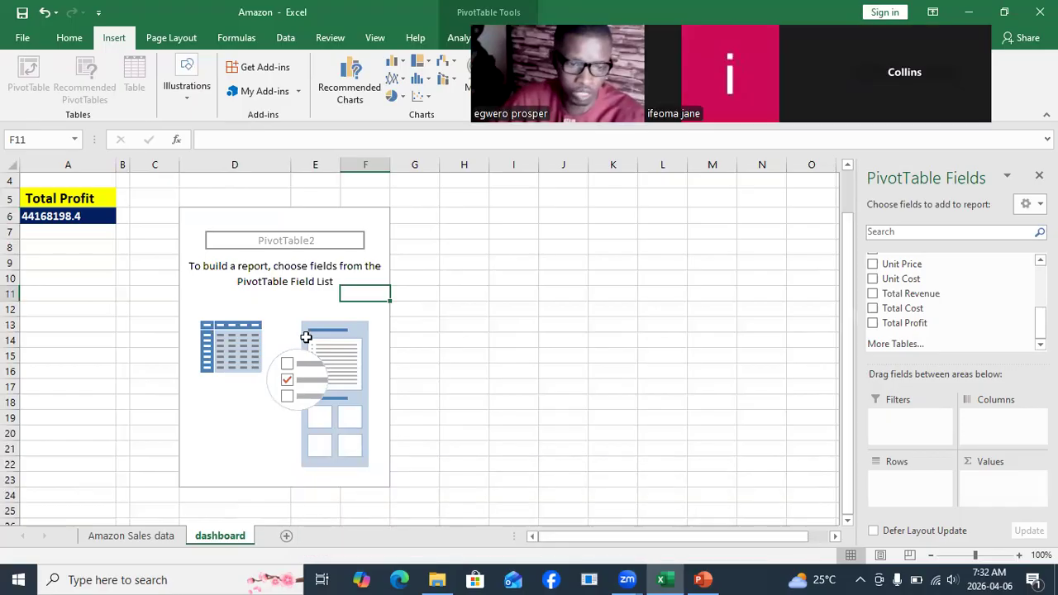
left_click(370, 257)
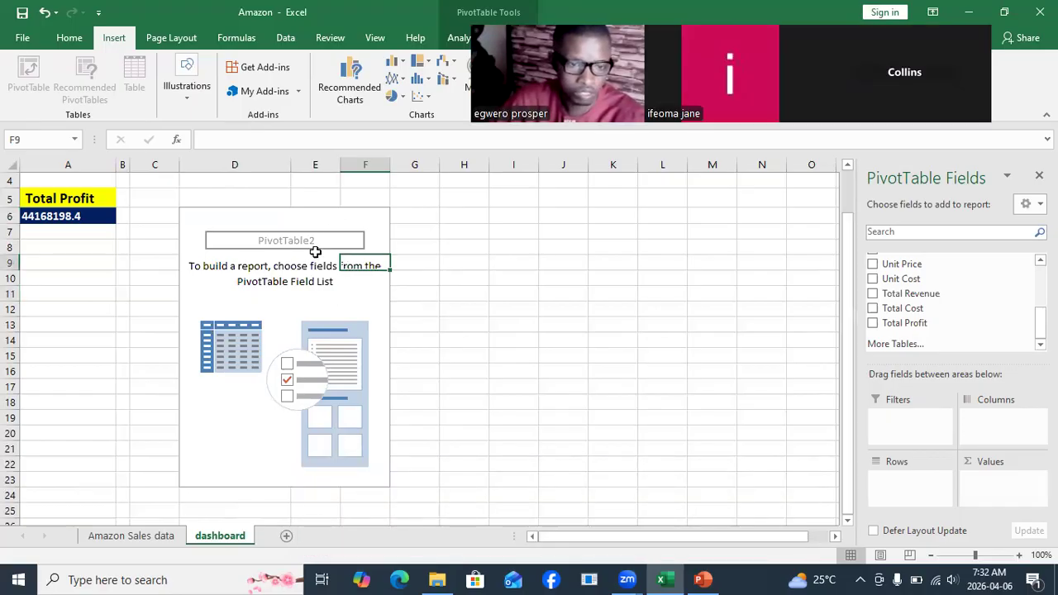
left_click(297, 243)
left_click(250, 245)
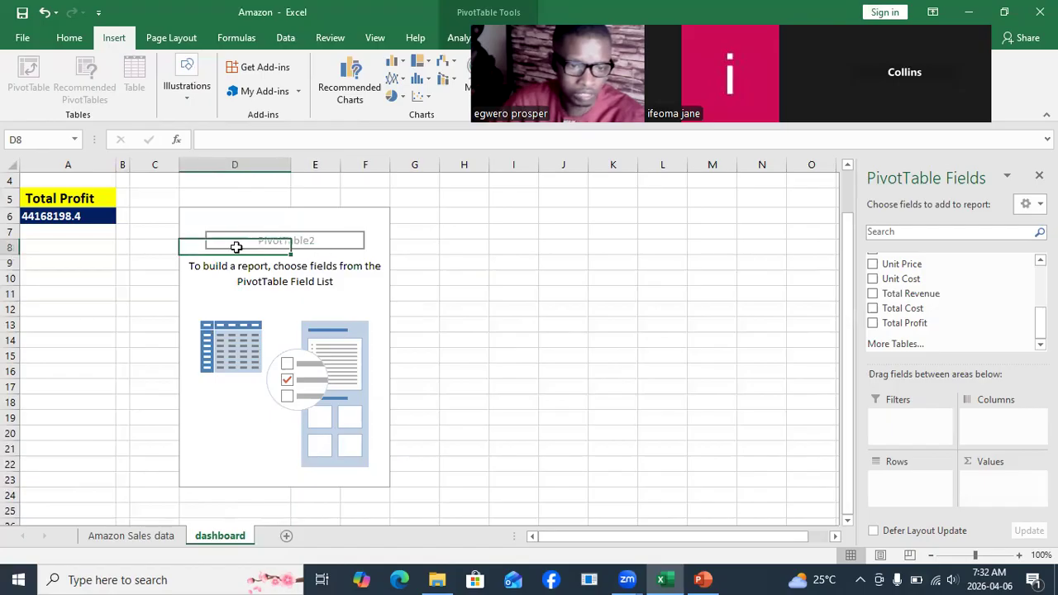
key("Delete")
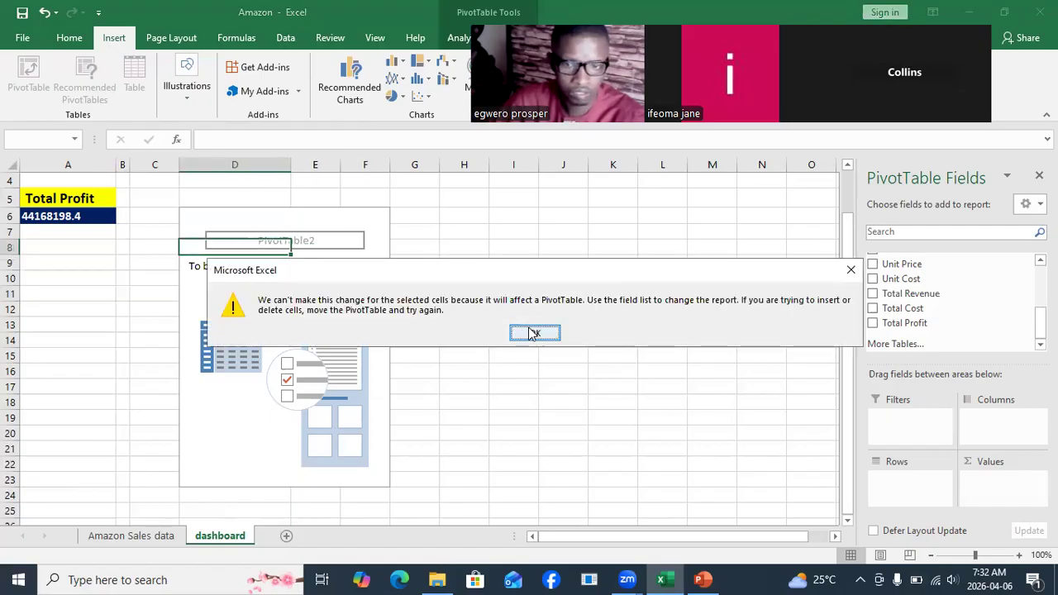
left_click(538, 330)
Try to get rid of the empty PivotTable2 by clearing everything in it.
scroll(554, 215, "up", 1)
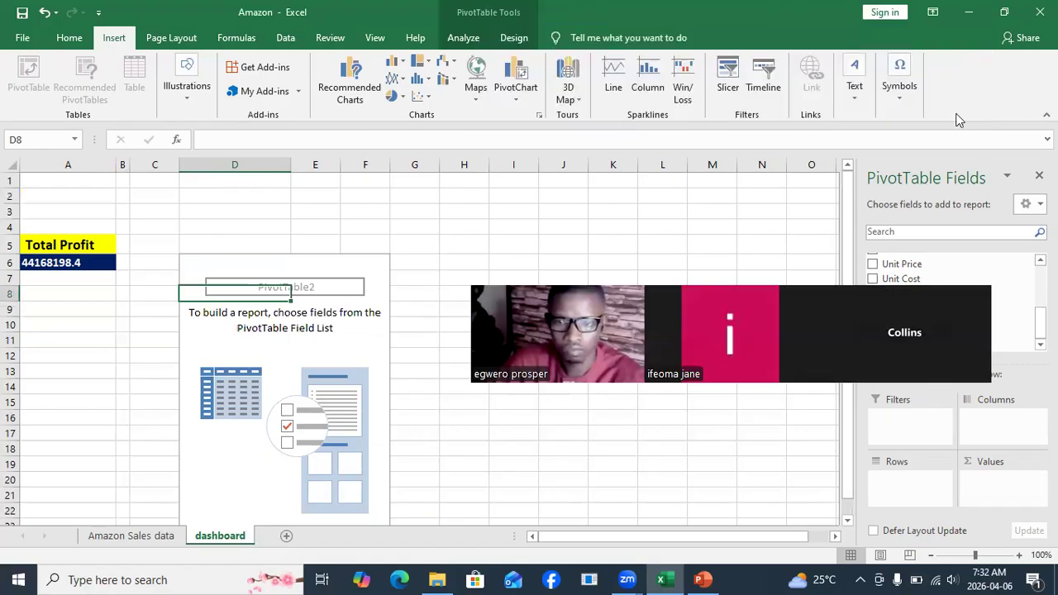
left_click(474, 41)
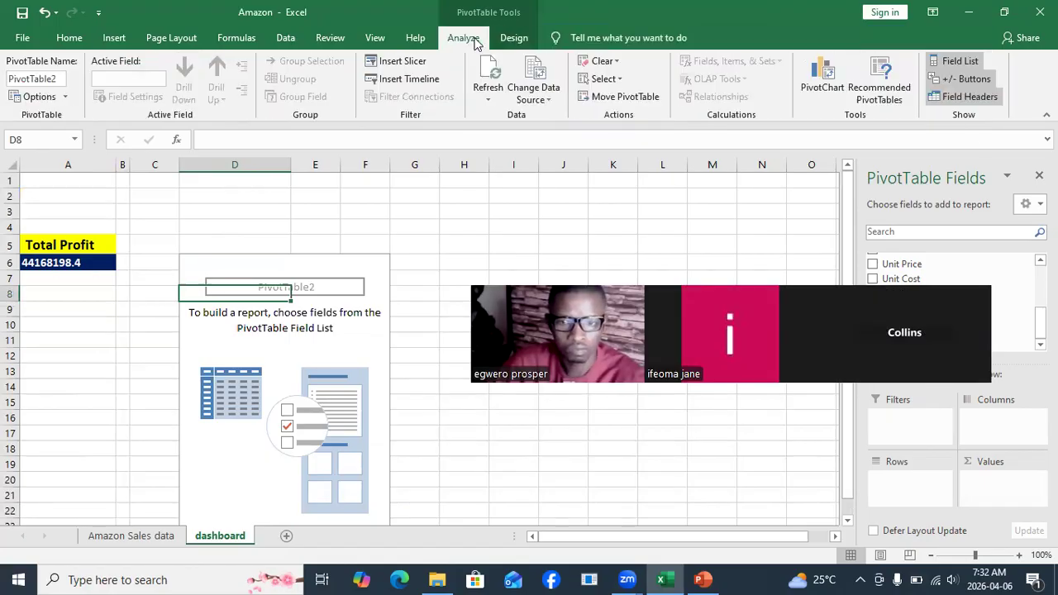
left_click(602, 64)
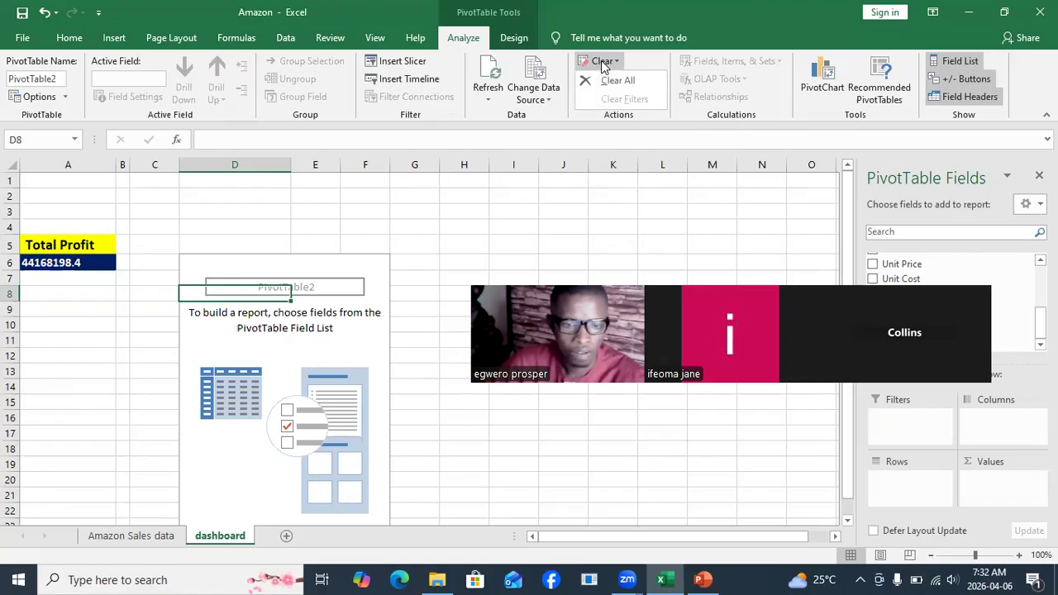
left_click(618, 80)
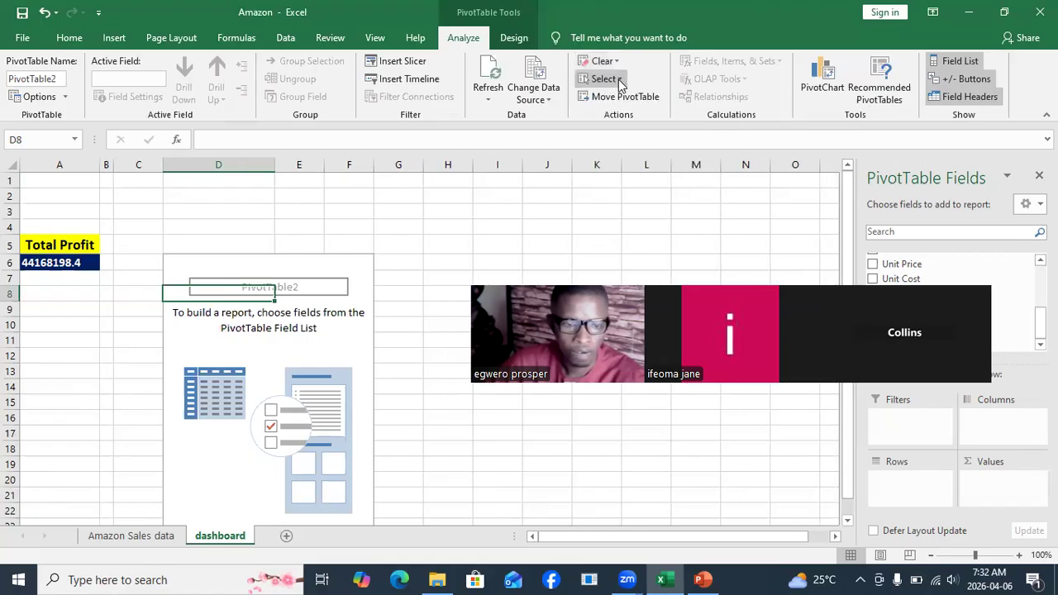
left_click(290, 299)
key("Up")
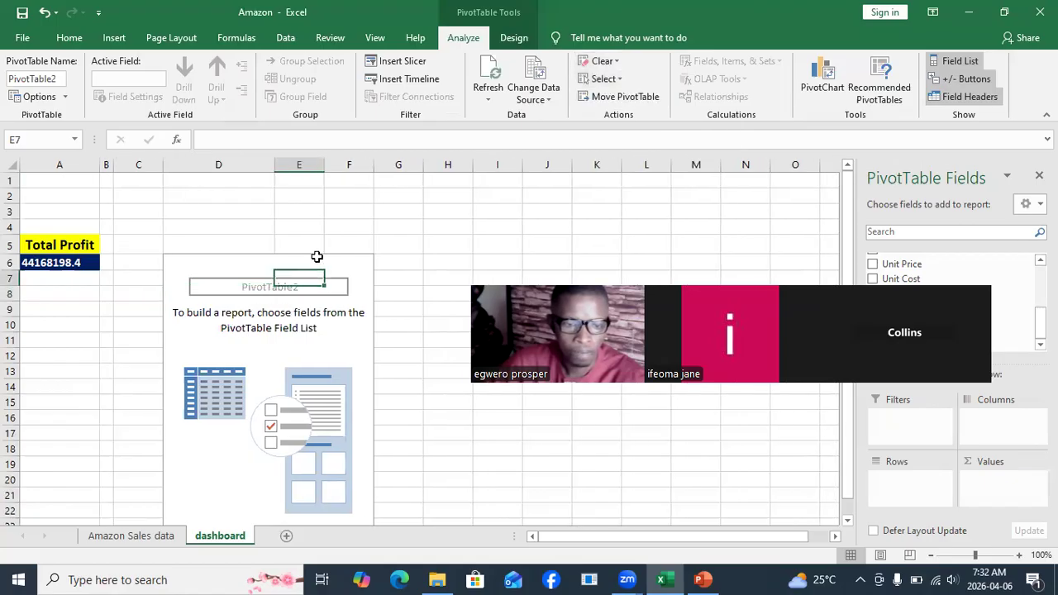
left_click(318, 257)
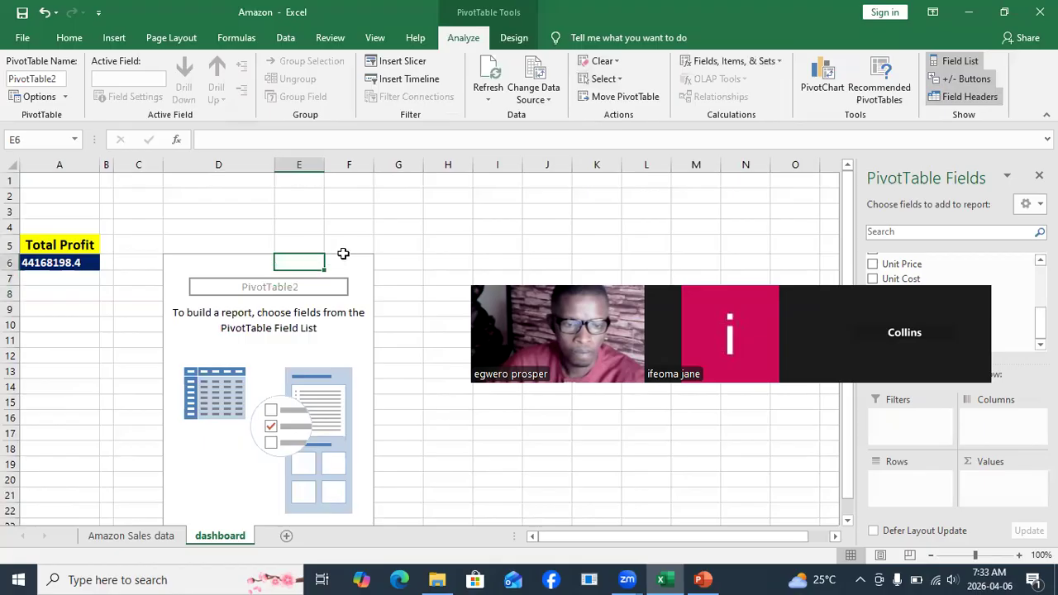
left_click(343, 250)
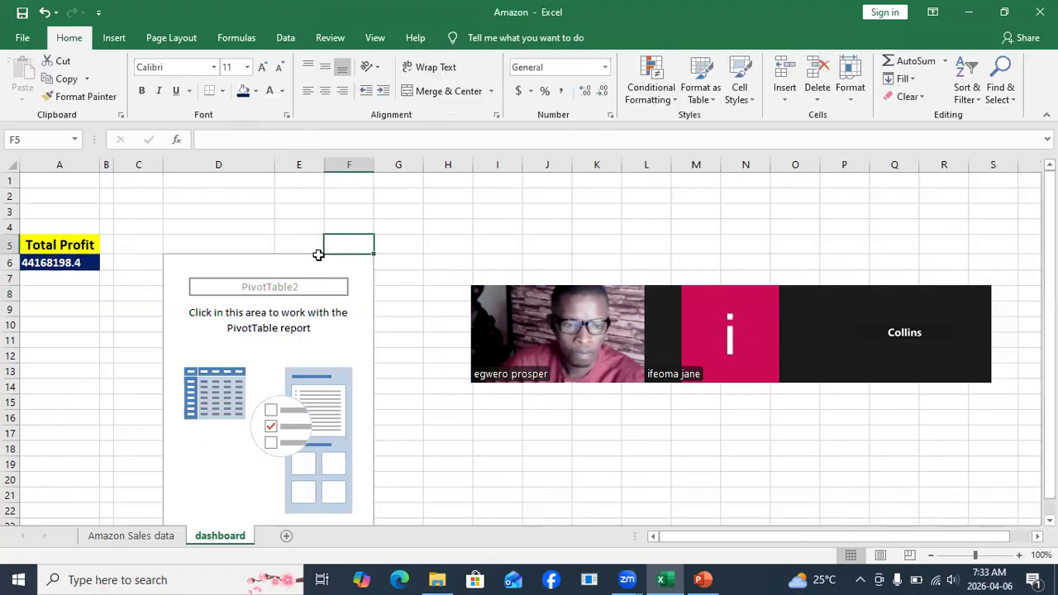
left_click(318, 257)
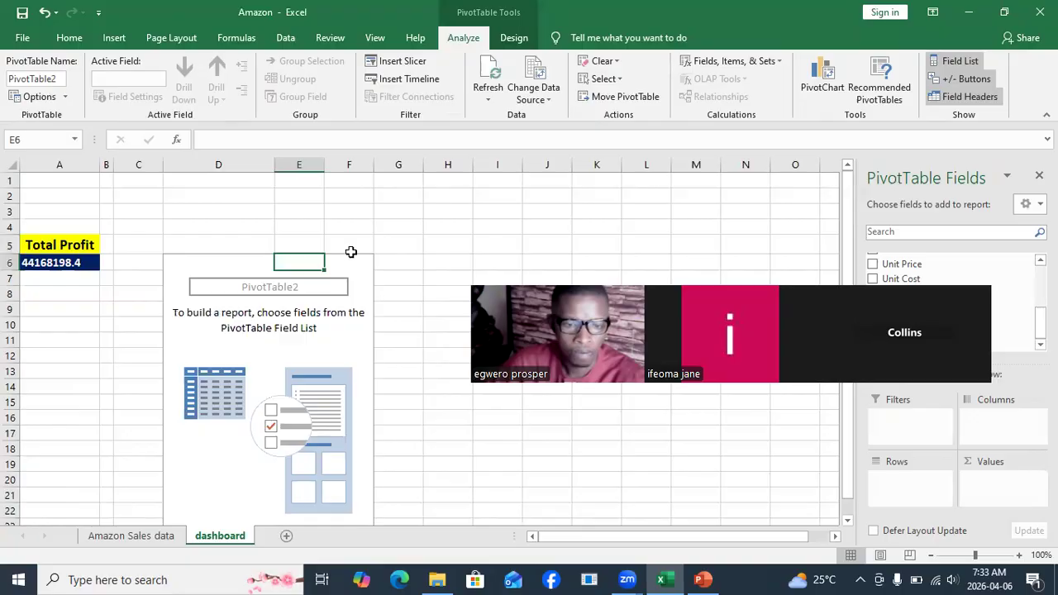
left_click(349, 252)
left_click(256, 250)
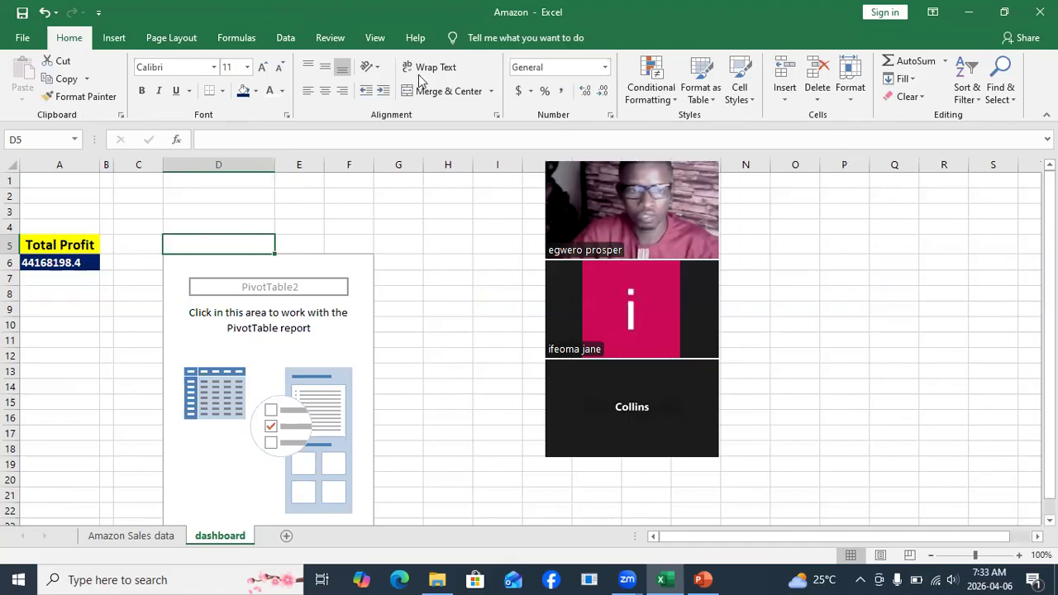
left_click(295, 276)
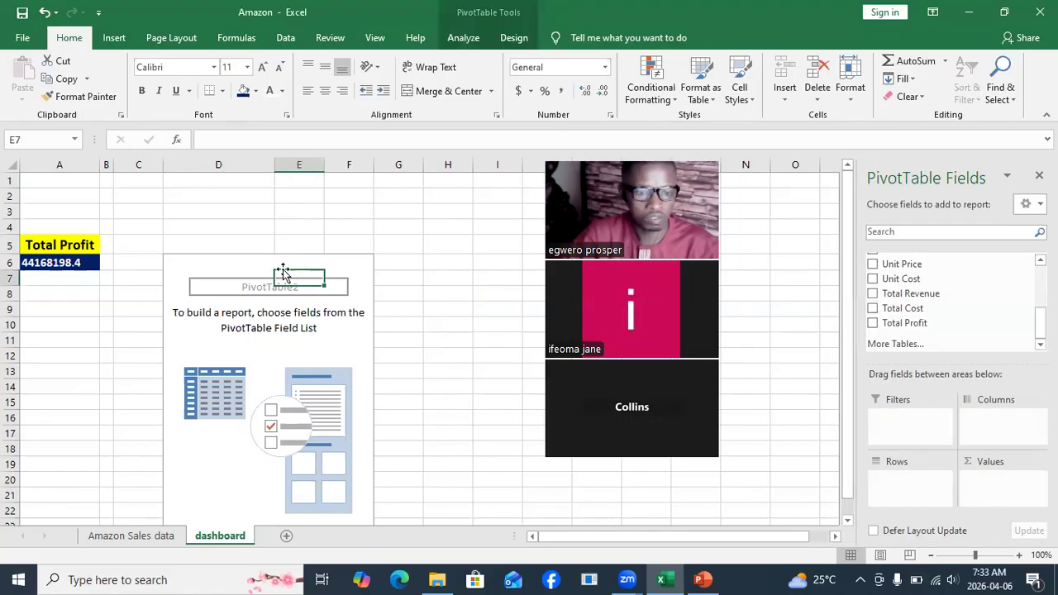
Put the Total Revenue field back into PivotTable2 and delete the whole column D that contains it.
left_click(874, 296)
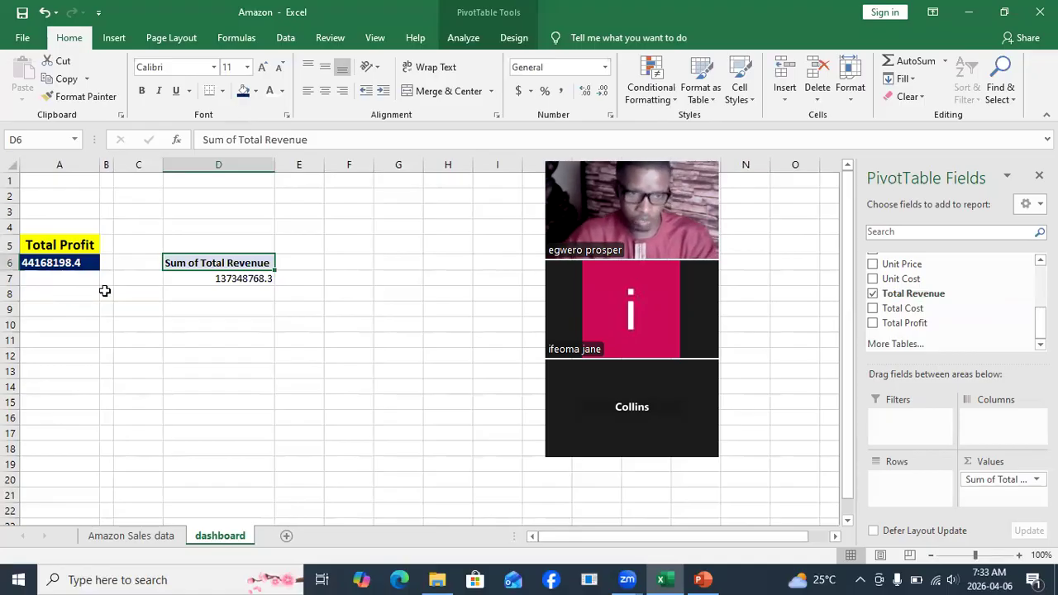
left_click(221, 166)
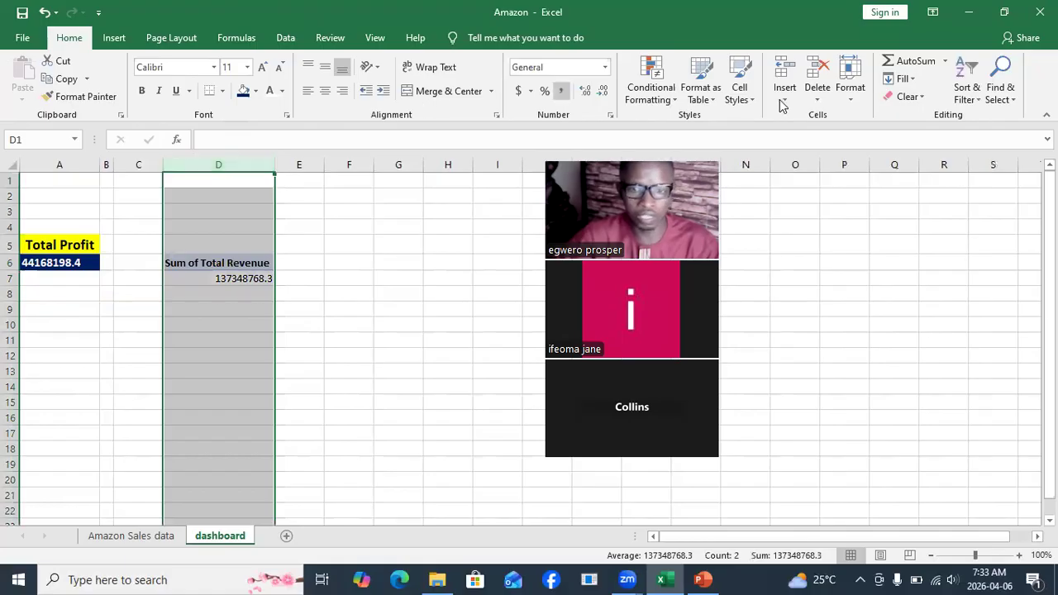
left_click(816, 82)
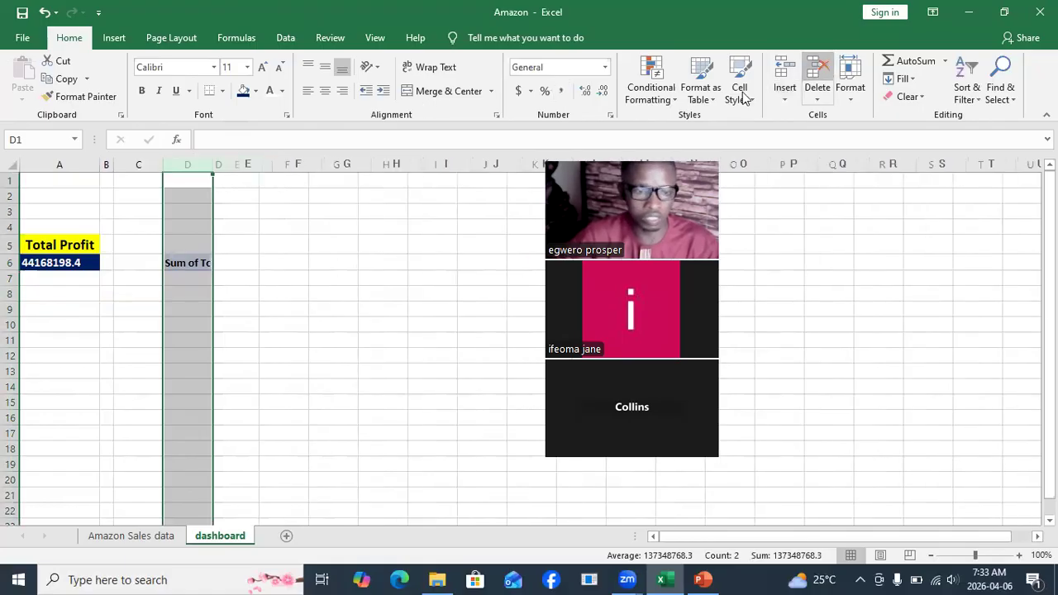
left_click(308, 278)
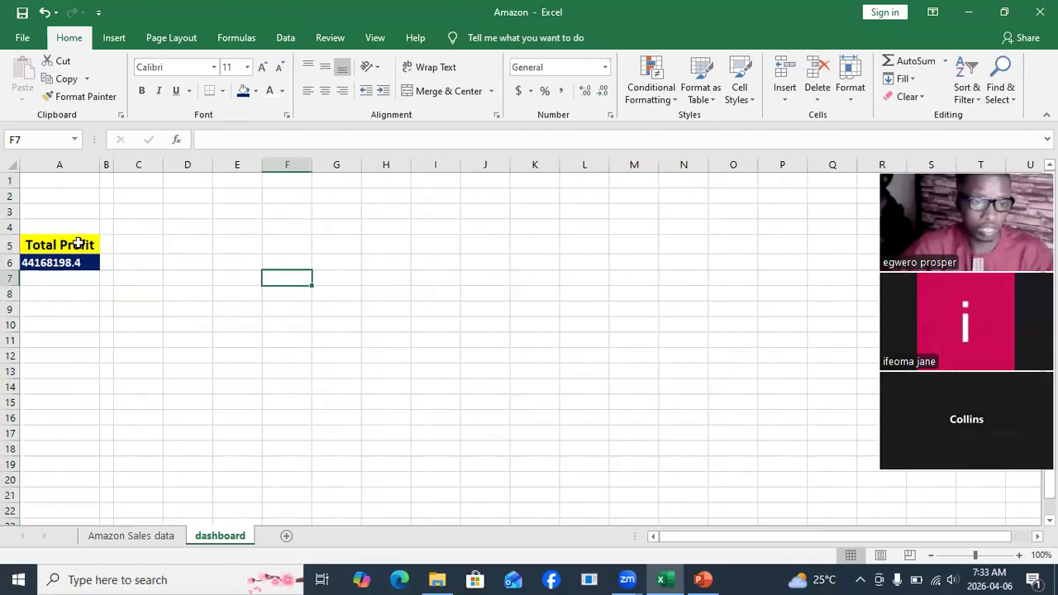
Create a new PivotTable from Table1 on the Amazon Sales data sheet, placed at cell C5 of the existing dashboard sheet.
left_click(140, 245)
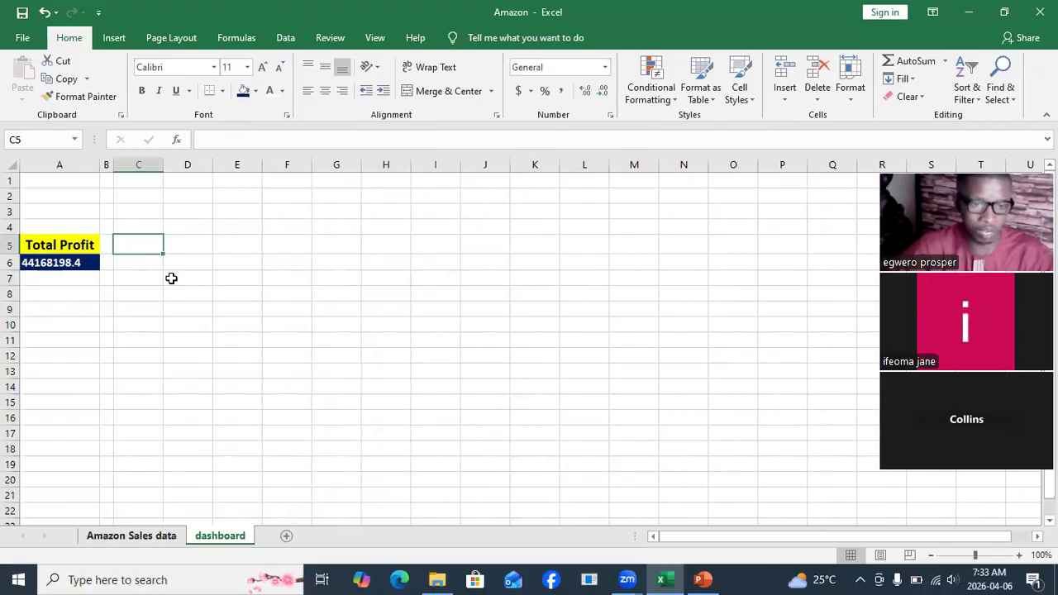
key("ctrl+Page_Up")
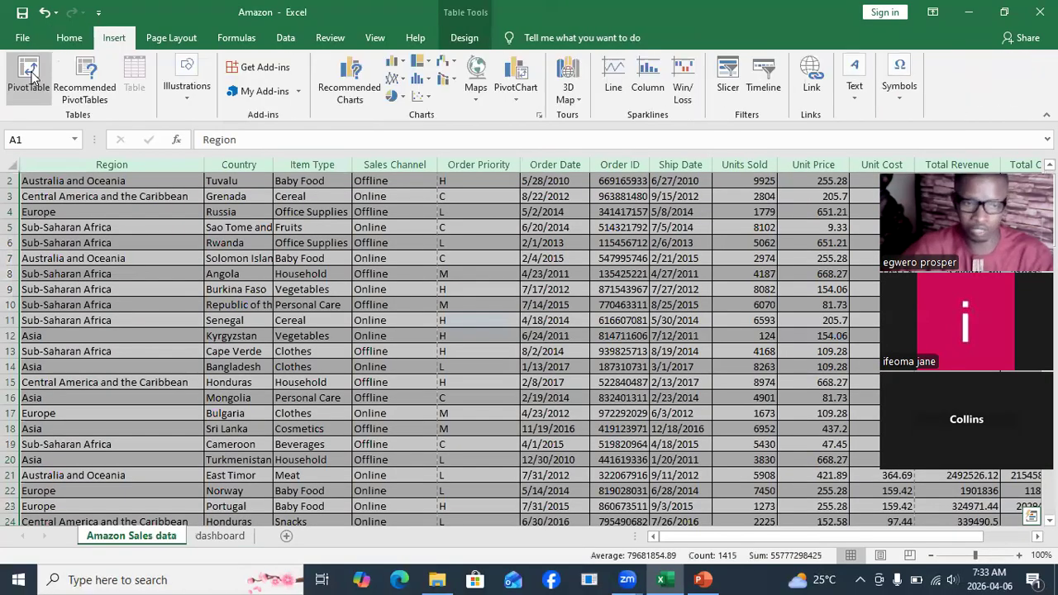
left_click(29, 76)
left_click(547, 309)
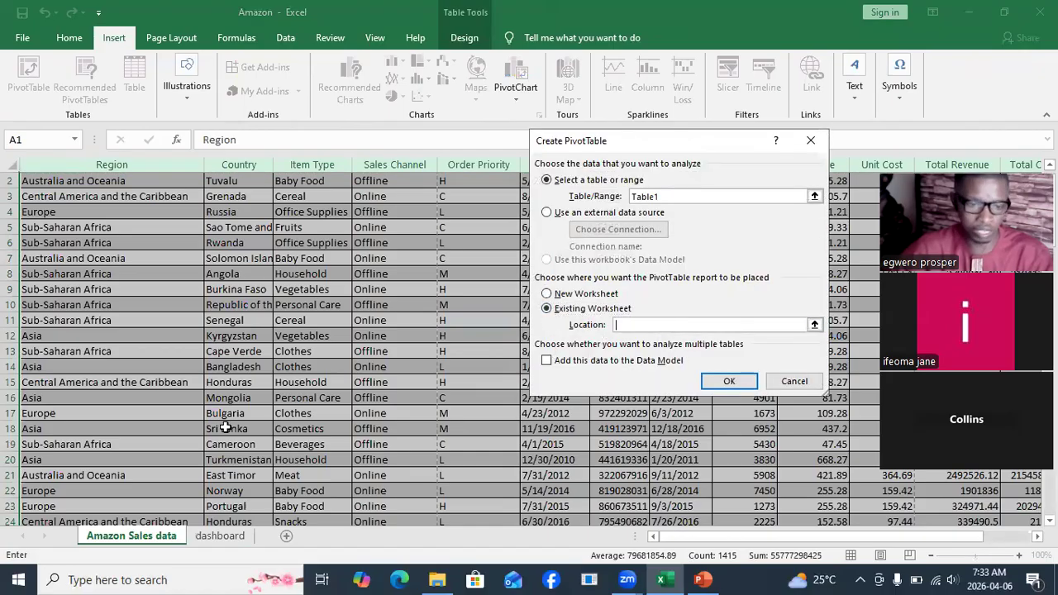
left_click(220, 535)
left_click(140, 246)
left_click(721, 380)
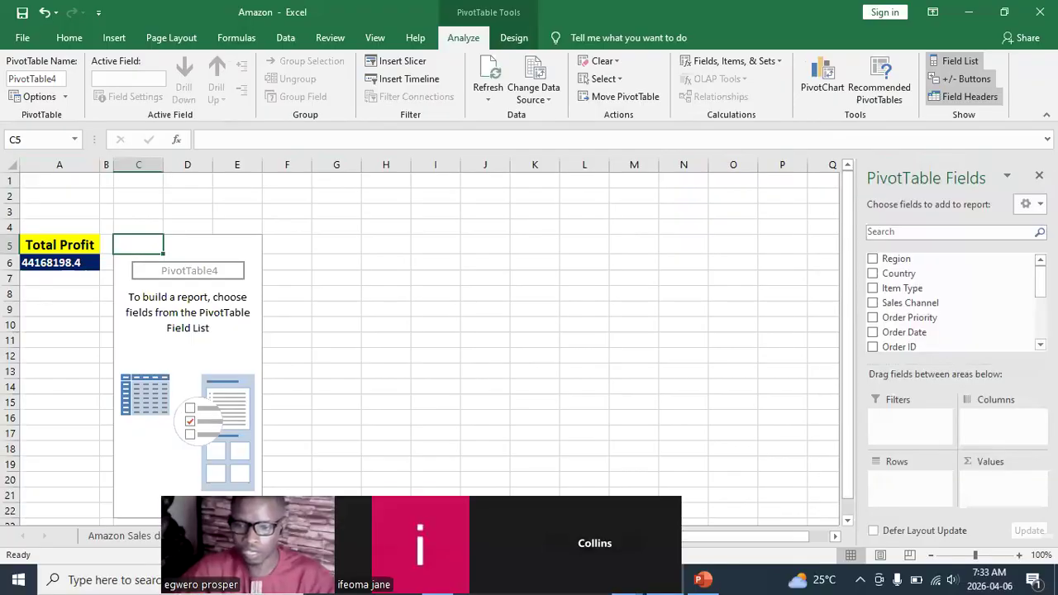
Add the Total Revenue field to the new PivotTable at C5 as a summed value.
scroll(951, 302, "down", 4)
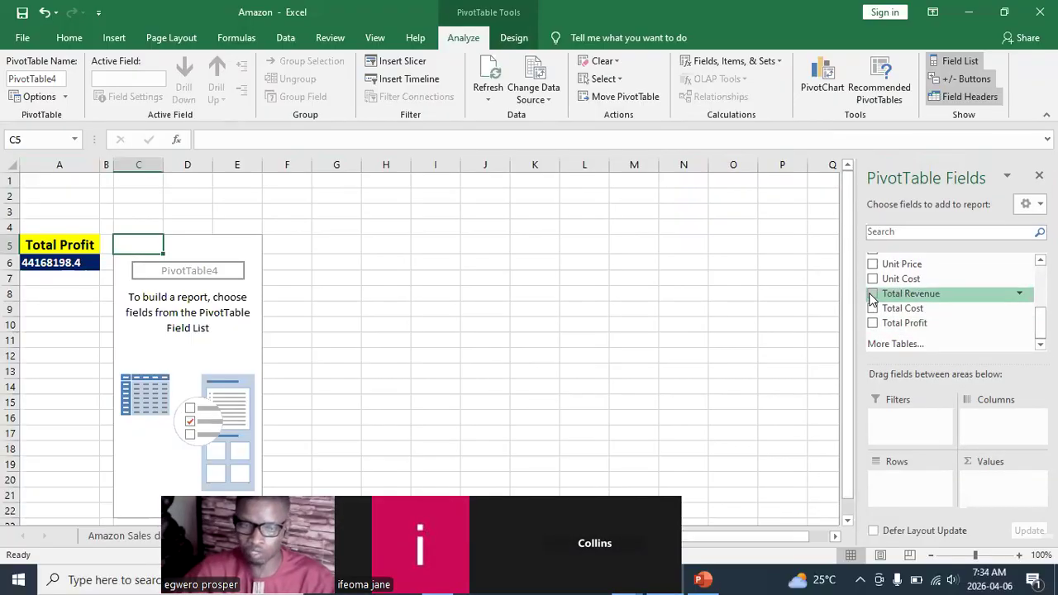
left_click(872, 294)
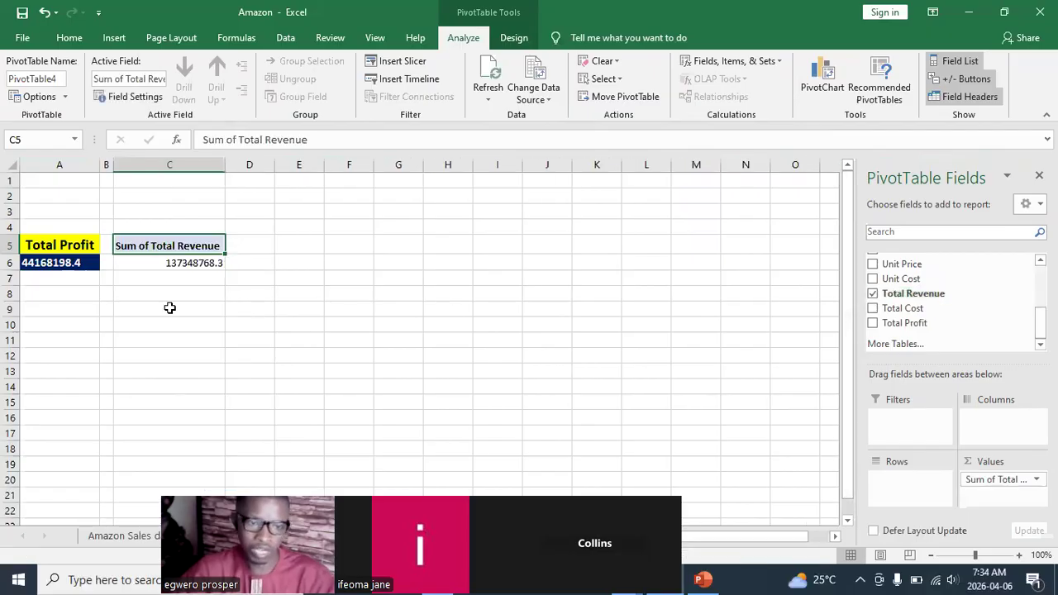
left_click(170, 307)
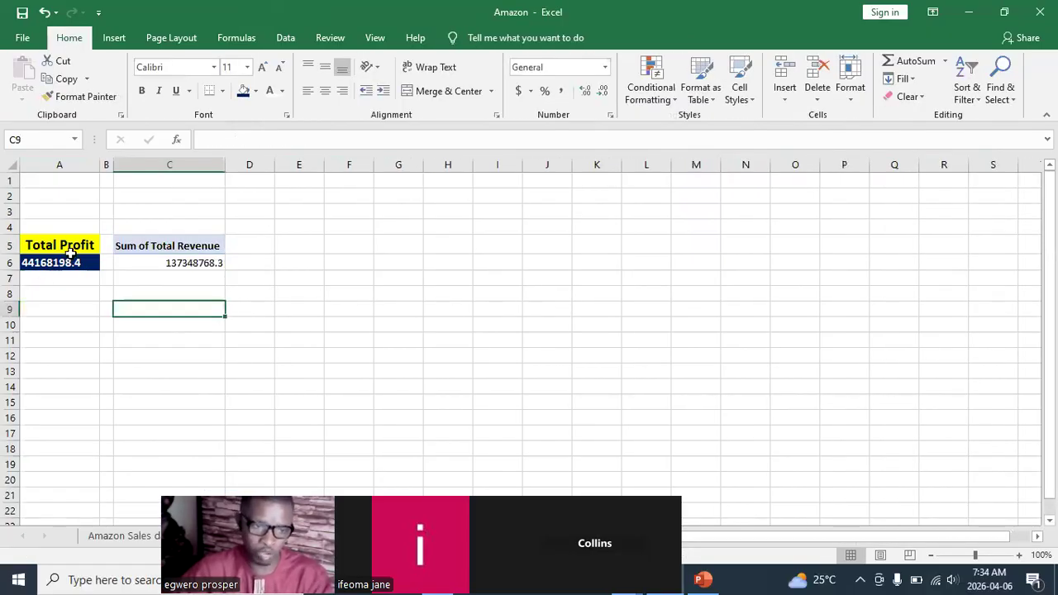
Try to rename the Sum of Total Revenue header in cell C5 to "Total Revenue".
left_click(167, 247)
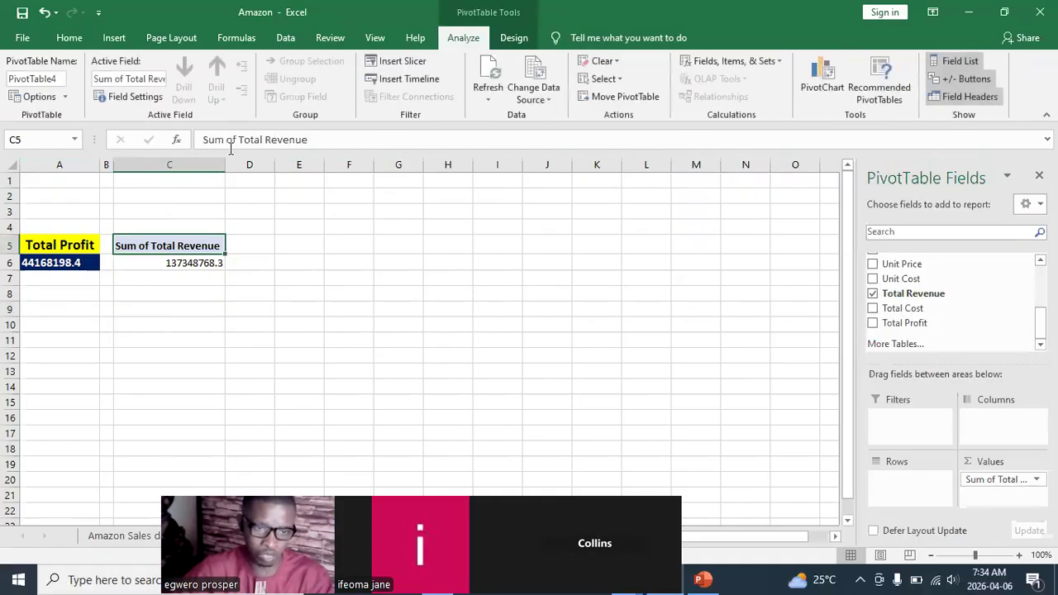
left_click(240, 140)
key("BackSpace")
key("BackSpace")
key("BackSpace")
key("BackSpace")
key("BackSpace")
key("BackSpace")
key("BackSpace")
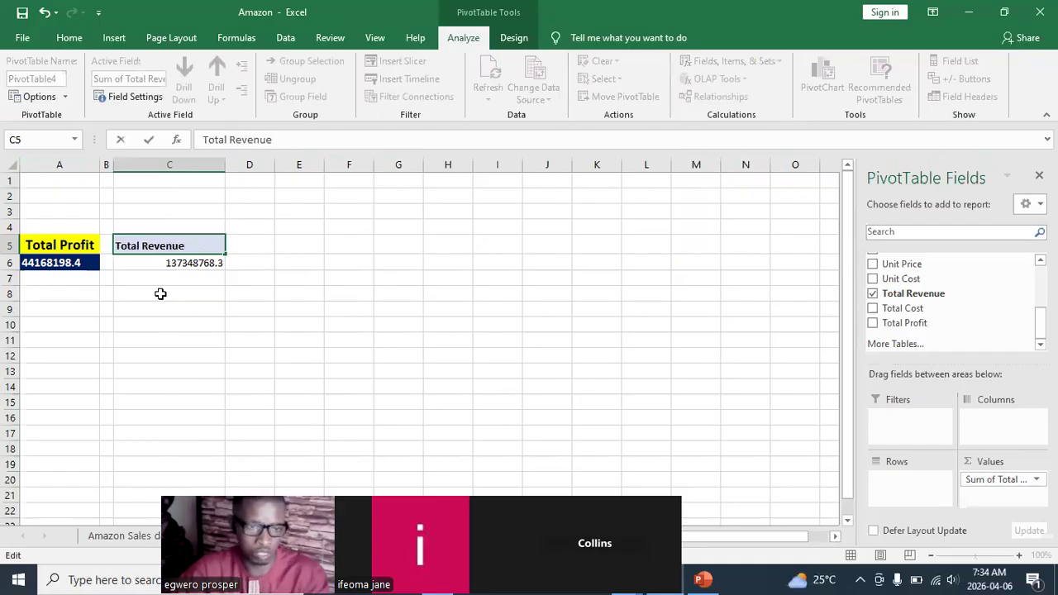
left_click(161, 293)
left_click(534, 333)
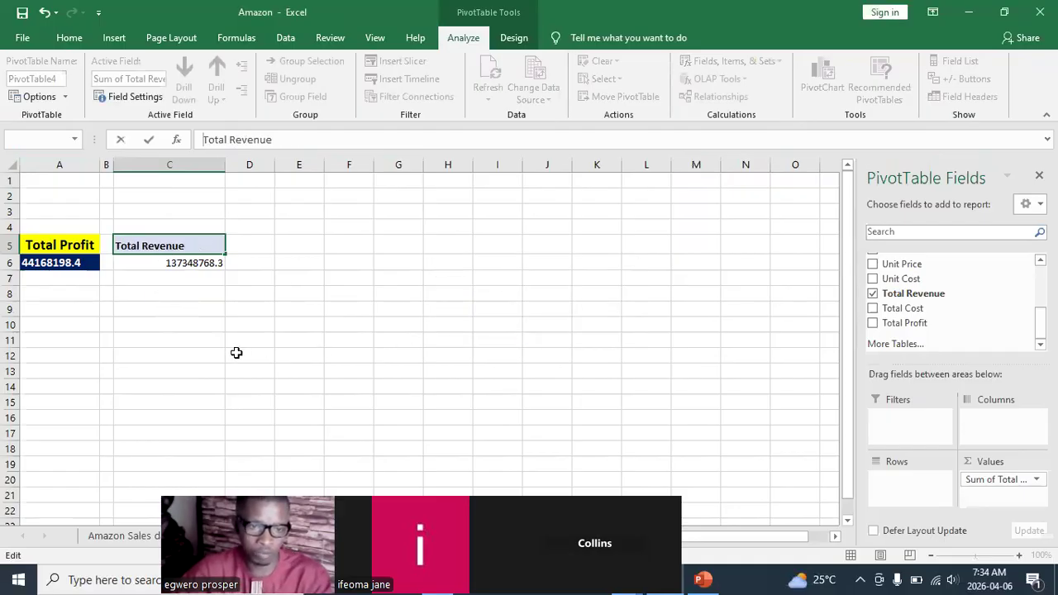
left_click(209, 293)
left_click(537, 333)
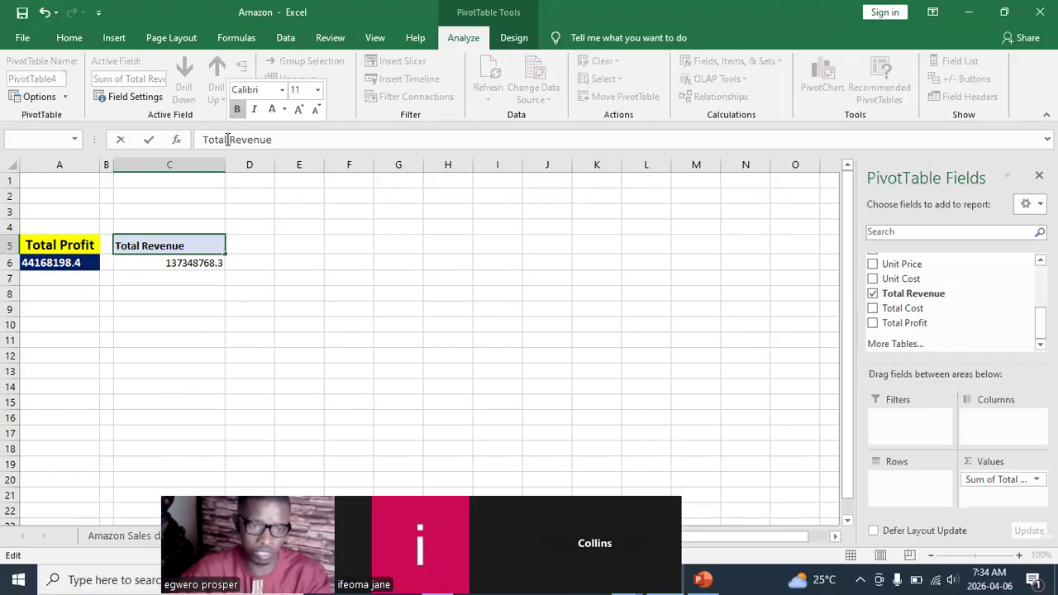
Replace the space in the C5 header with an underscore so the name is "Total_Revenue".
type("_")
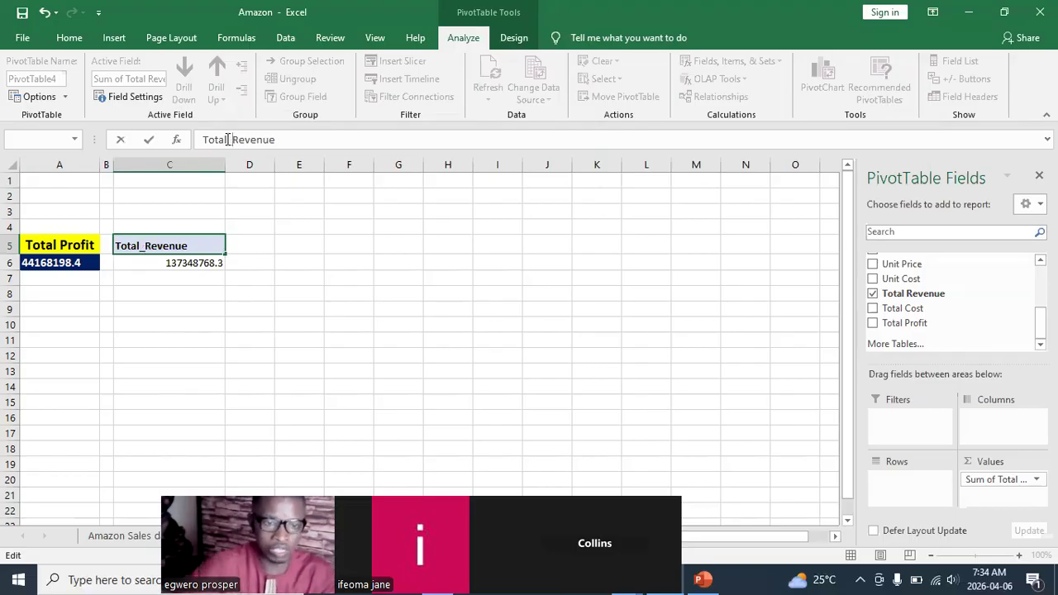
left_click(230, 333)
left_click(177, 243)
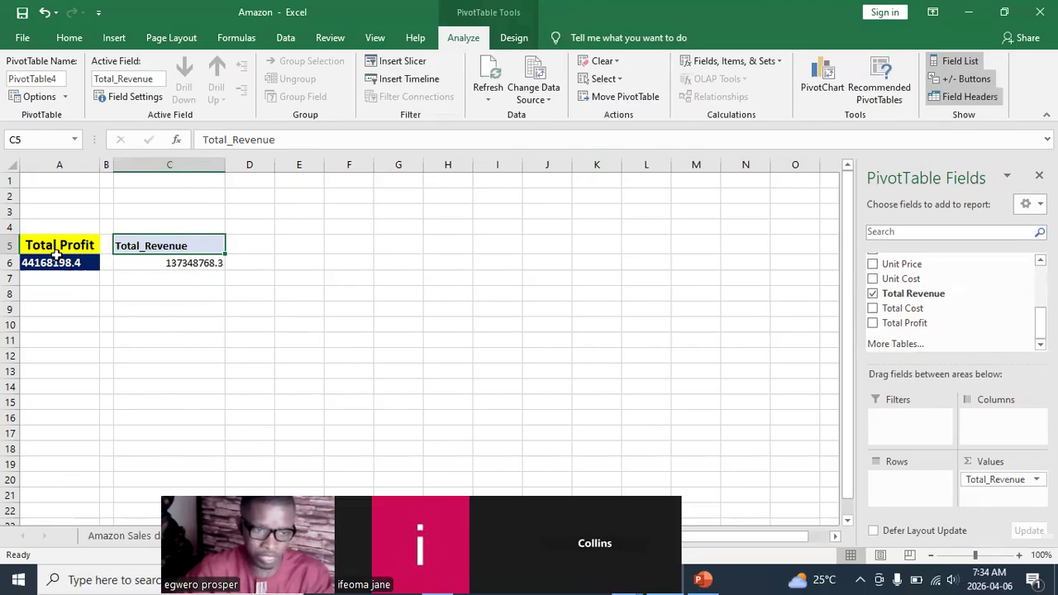
Pick up the formatting of the Total Profit header in A5 with Format Painter.
left_click(50, 246)
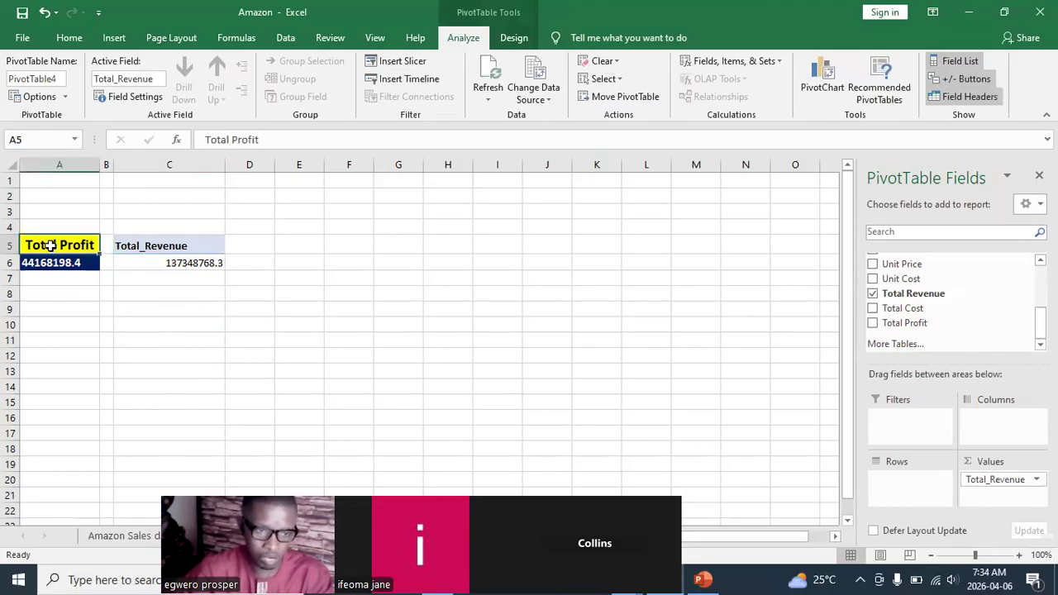
left_click(71, 39)
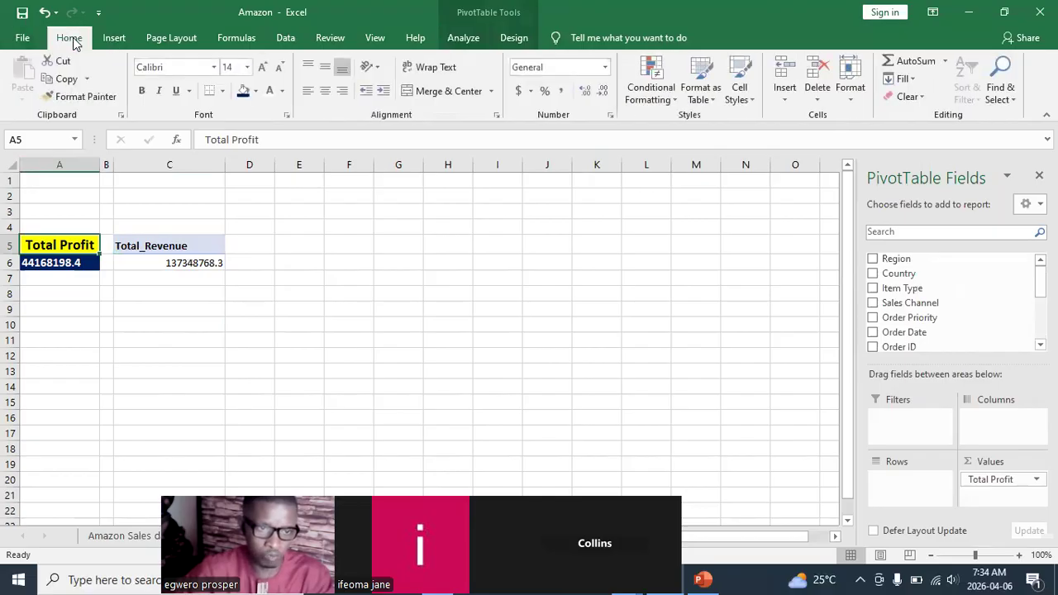
left_click(81, 96)
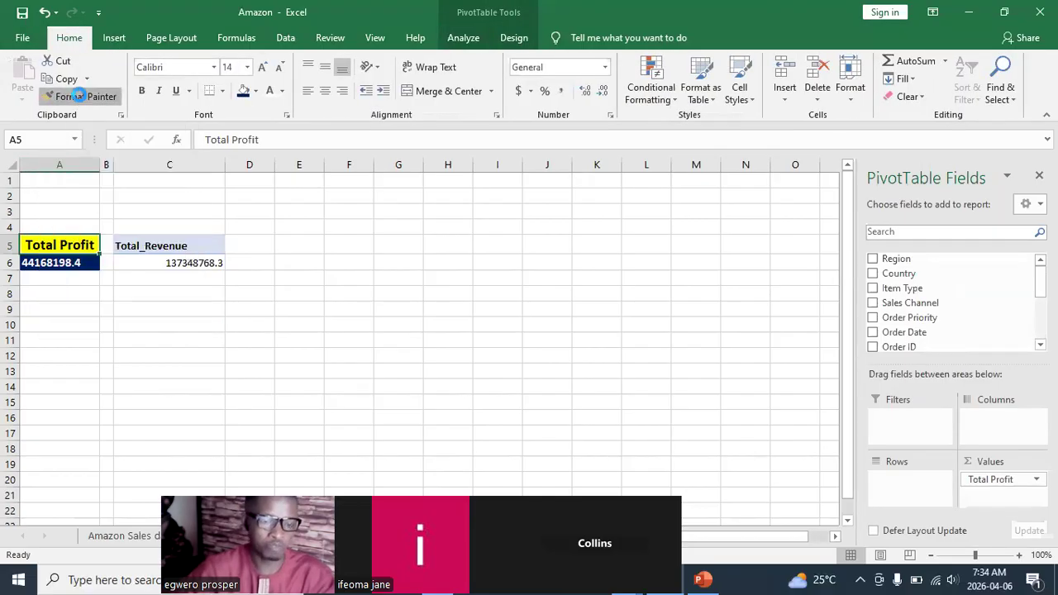
Copy the formatting of the Total Profit header and value onto the Total_Revenue header and value with Format Painter.
left_click(170, 238)
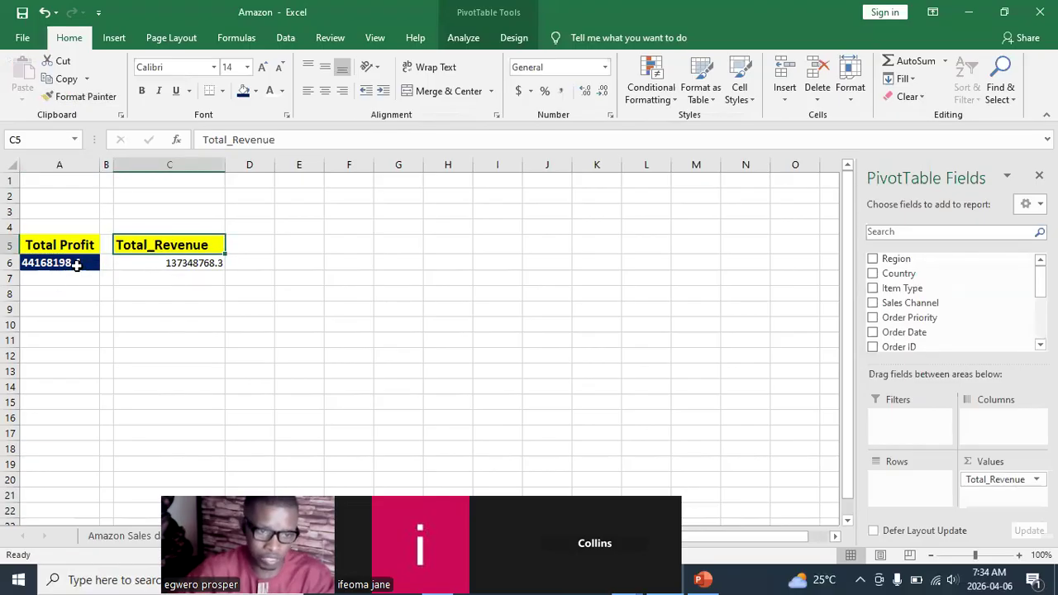
left_click(76, 263)
left_click(69, 97)
left_click(190, 262)
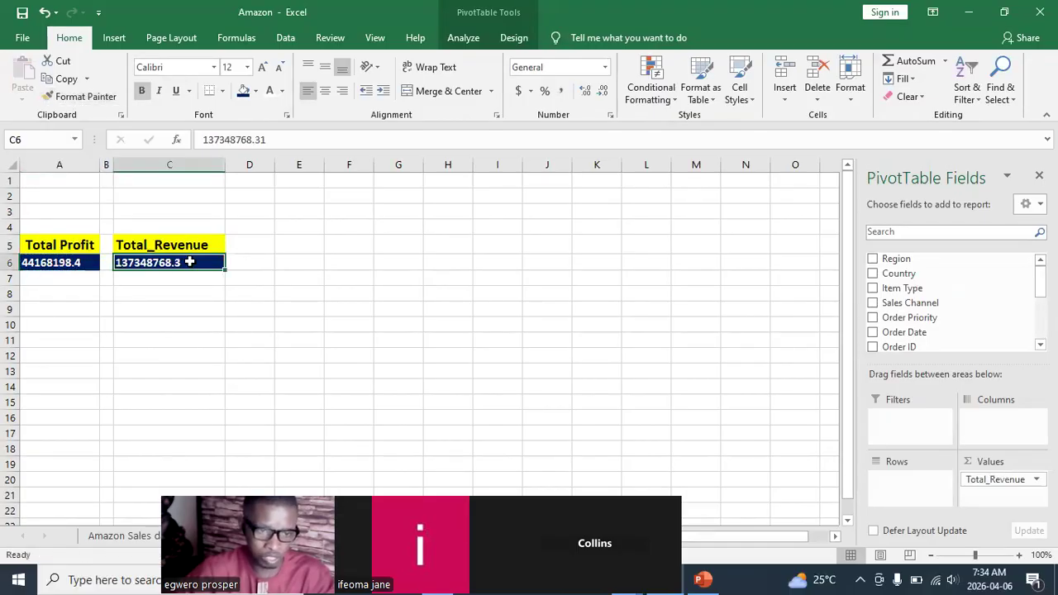
left_click(171, 343)
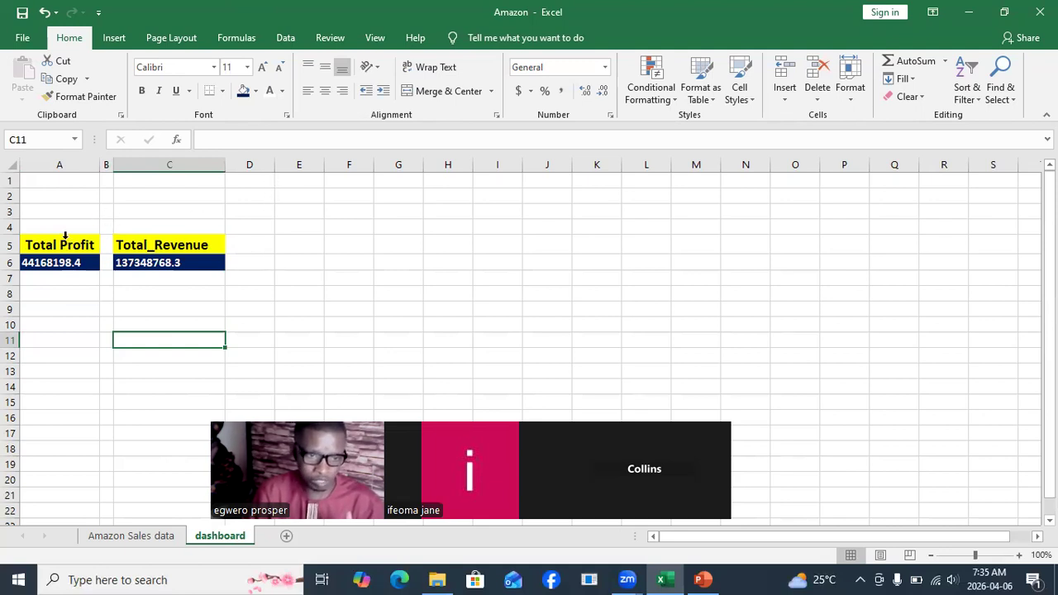
Narrow column D into a thin spacer and insert a PivotTable from Table1 at cell E5 of the dashboard sheet.
left_click_drag(275, 169, 239, 175)
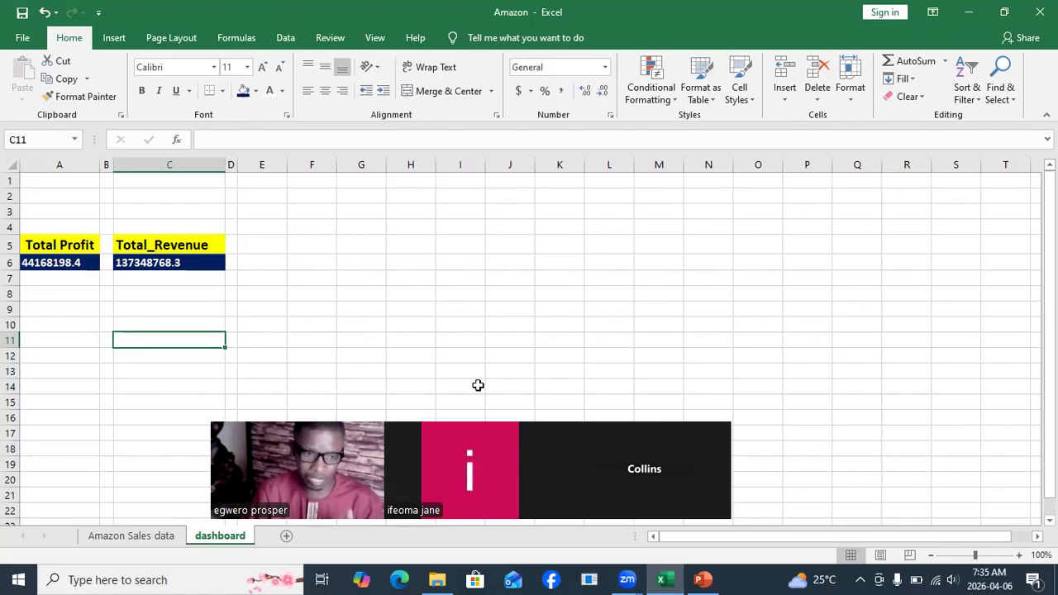
left_click(130, 536)
scroll(738, 259, "right", 3)
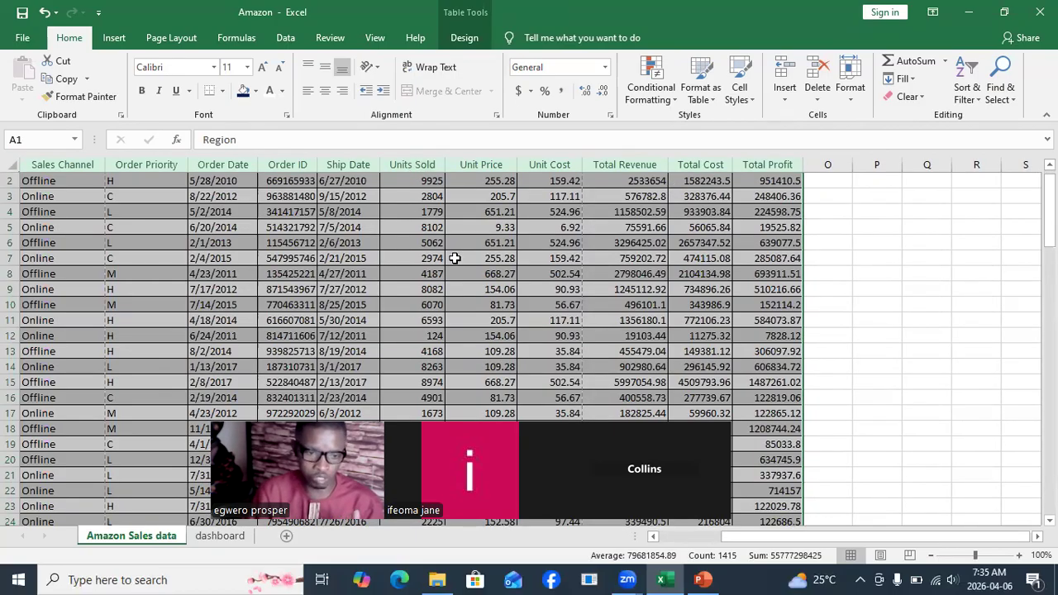
left_click(114, 37)
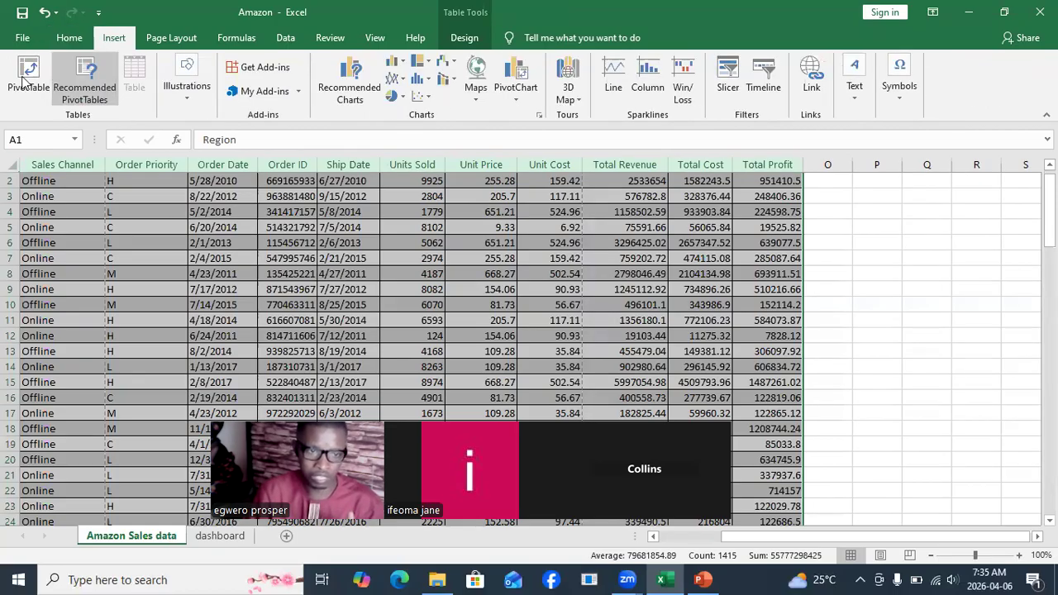
left_click(24, 79)
left_click(548, 308)
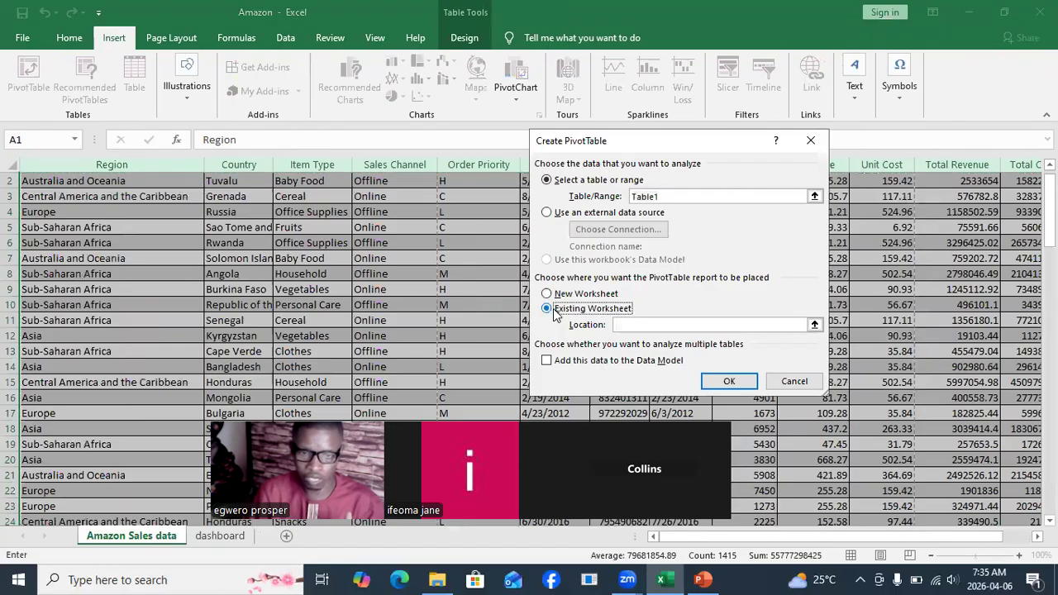
left_click(641, 326)
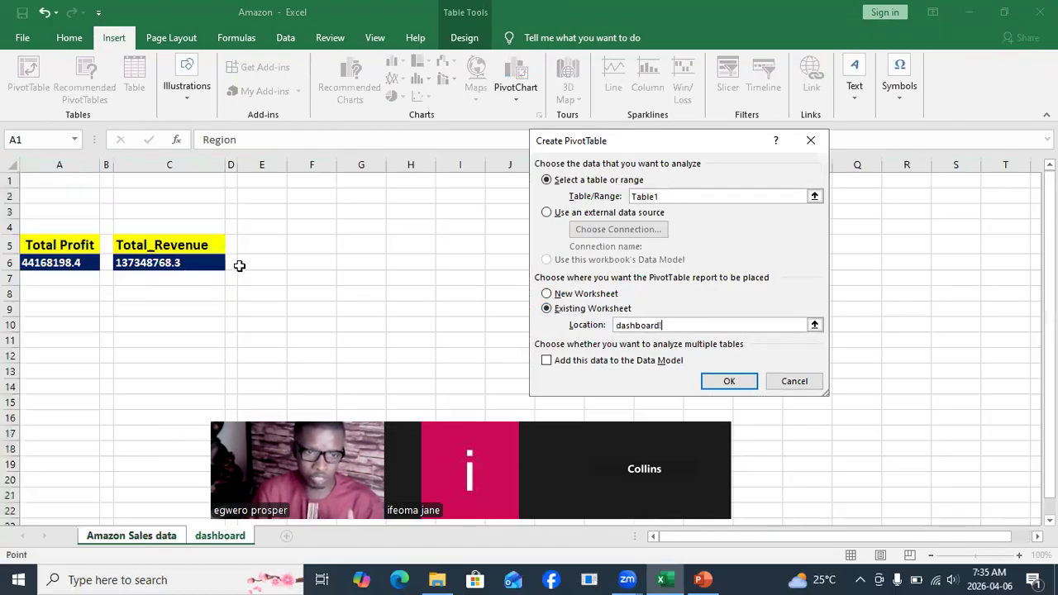
left_click(253, 245)
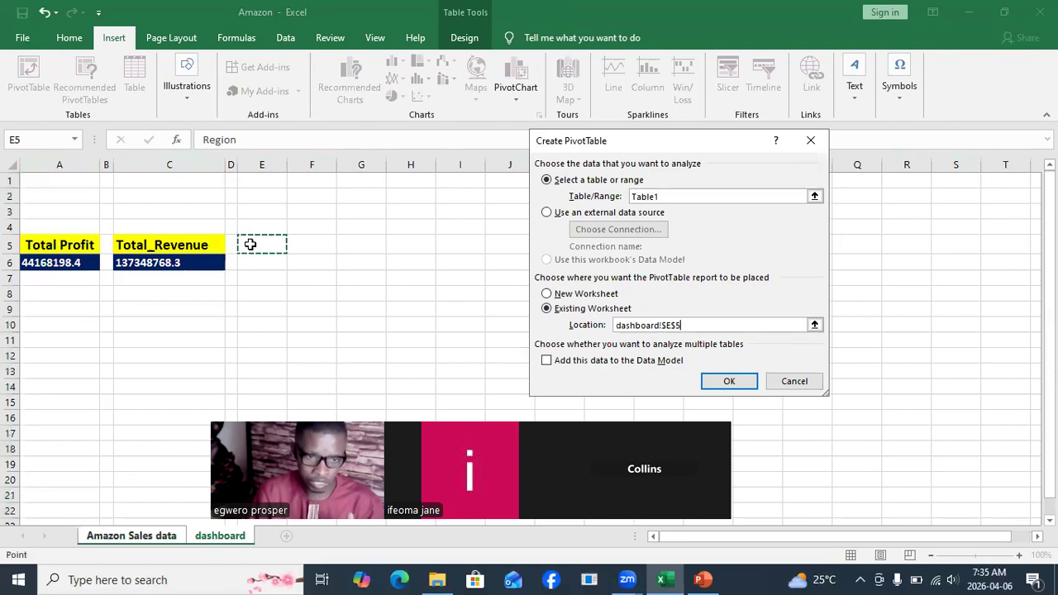
left_click(729, 381)
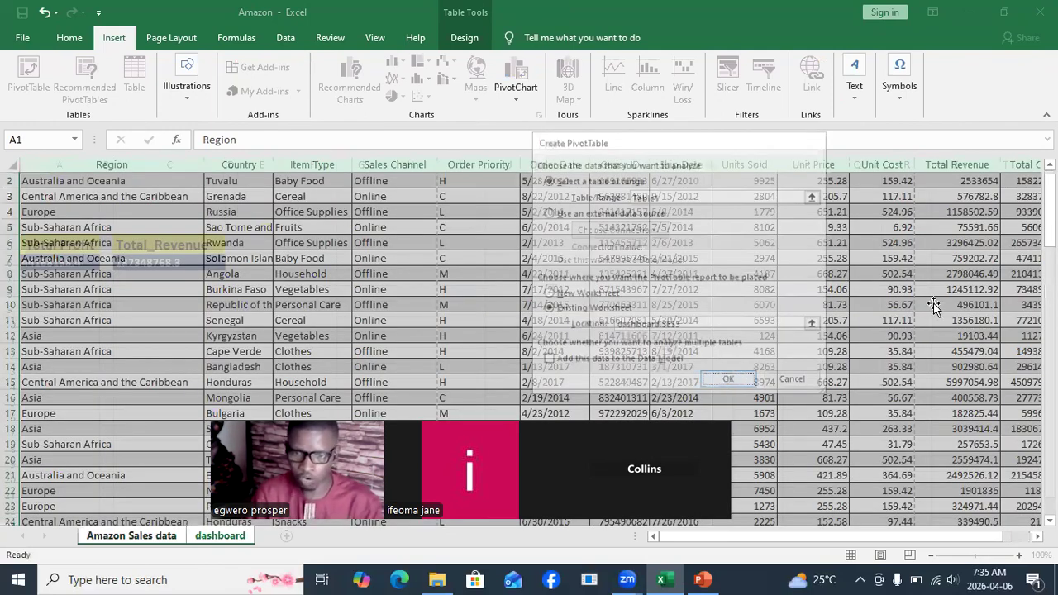
Add the Units Sold field as a summed value to the PivotTable at E5.
scroll(951, 327, "down", 2)
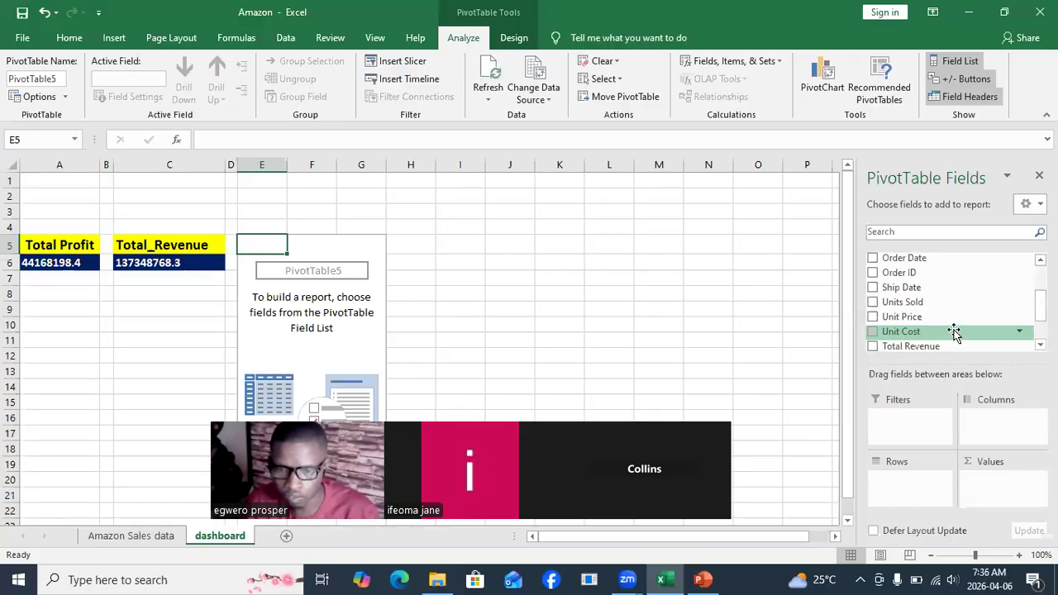
left_click(874, 303)
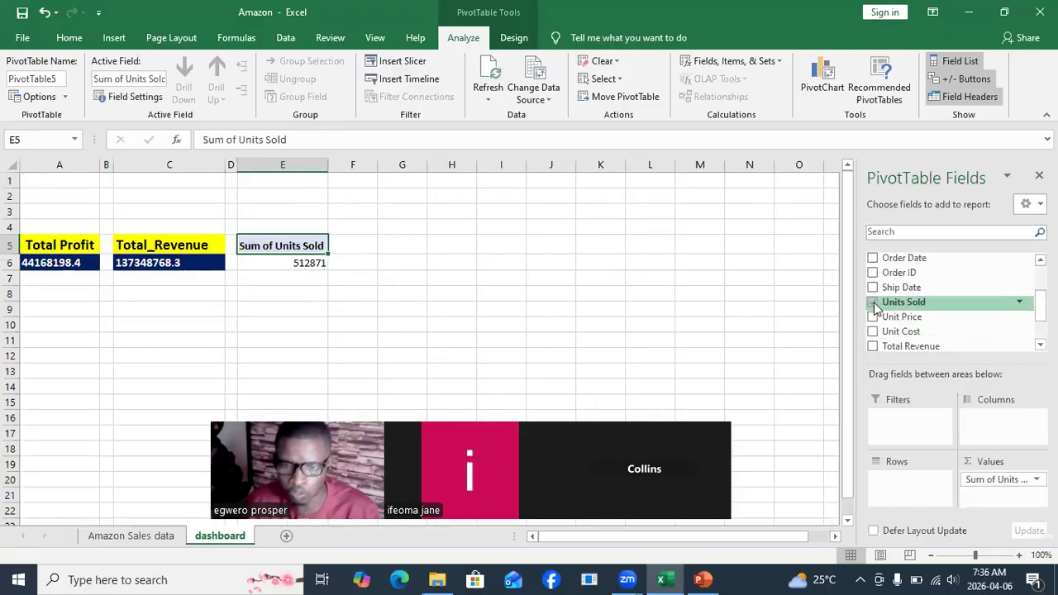
left_click(269, 304)
Rename the units sold PivotTable header in E5 to "Total Units Sold".
left_click(279, 243)
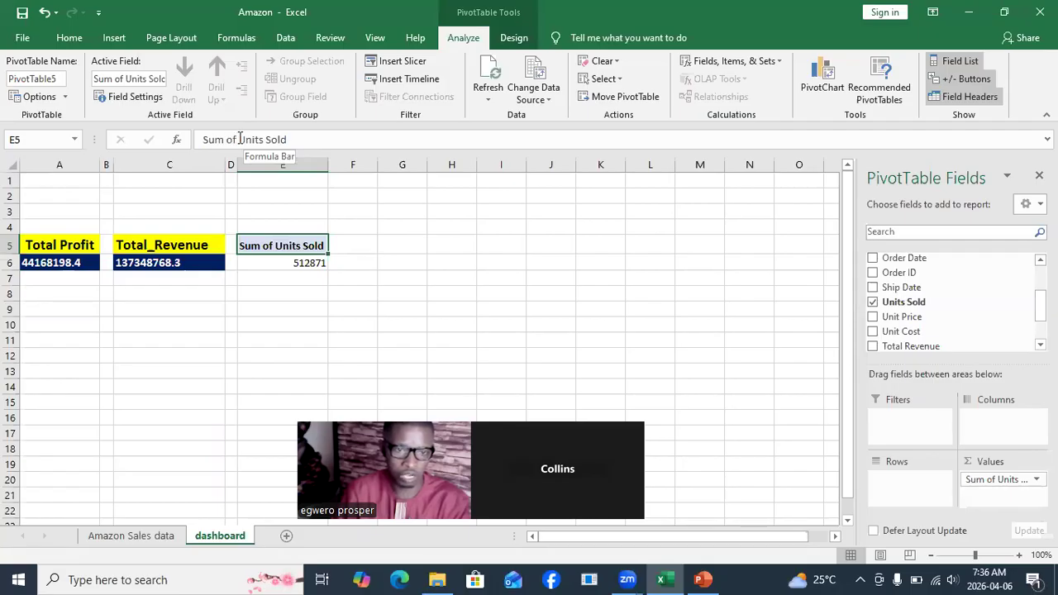
left_click(244, 139)
key("BackSpace")
key("BackSpace")
key("BackSpace")
key("BackSpace")
key("BackSpace")
key("BackSpace")
key("BackSpace")
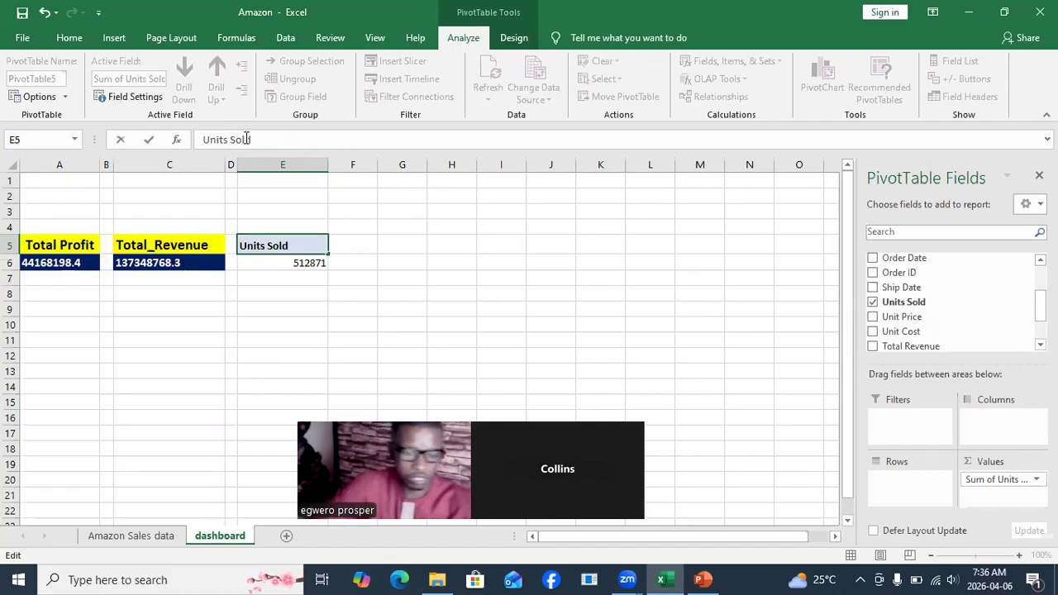
type("Total")
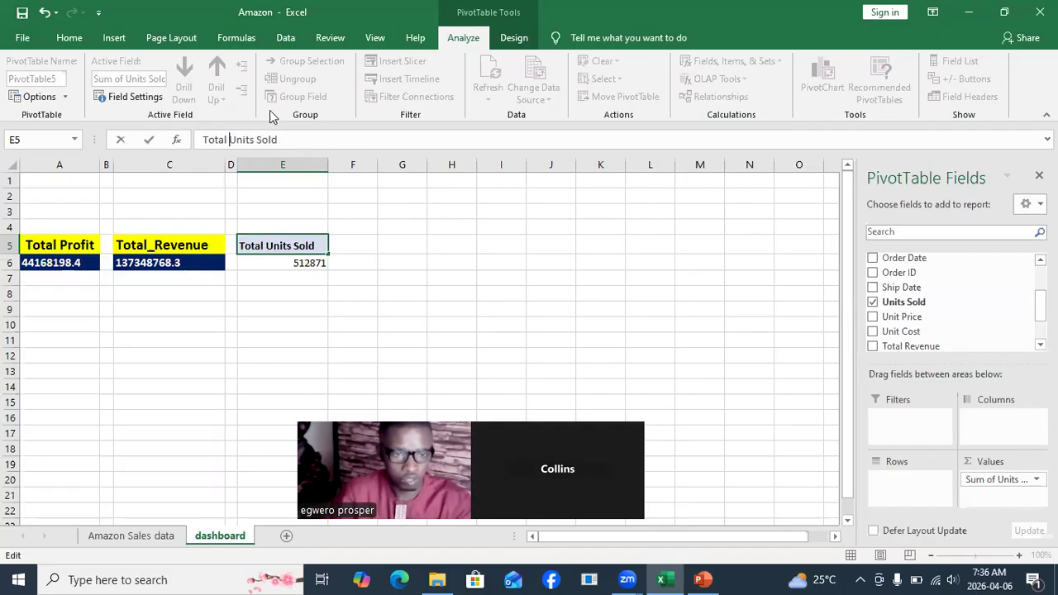
left_click(287, 275)
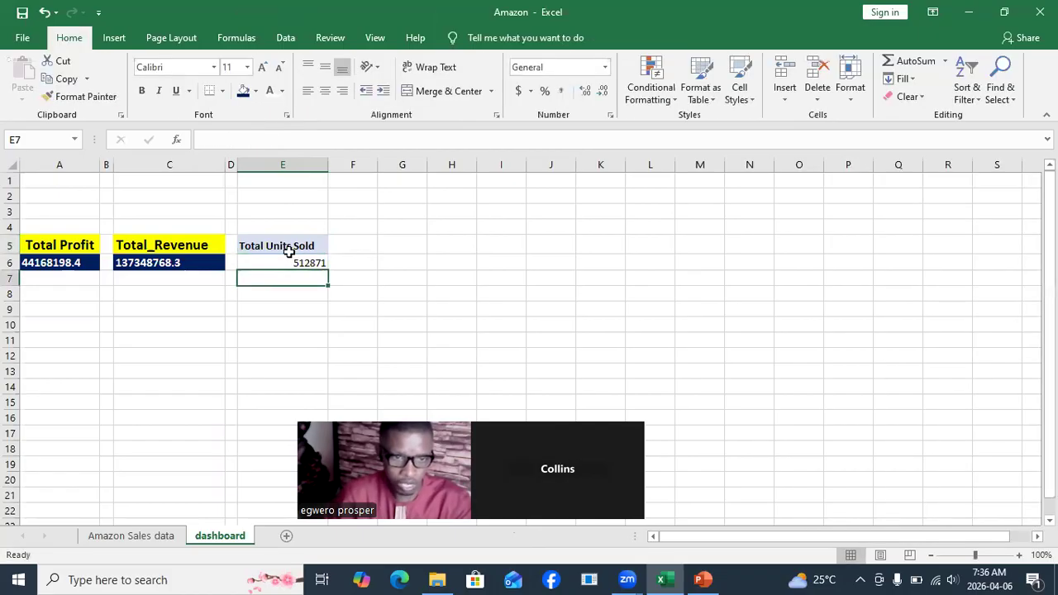
Copy the Total_Revenue header and value formatting onto the Total Units Sold header and value, and widen column E to fit the header.
left_click(162, 246)
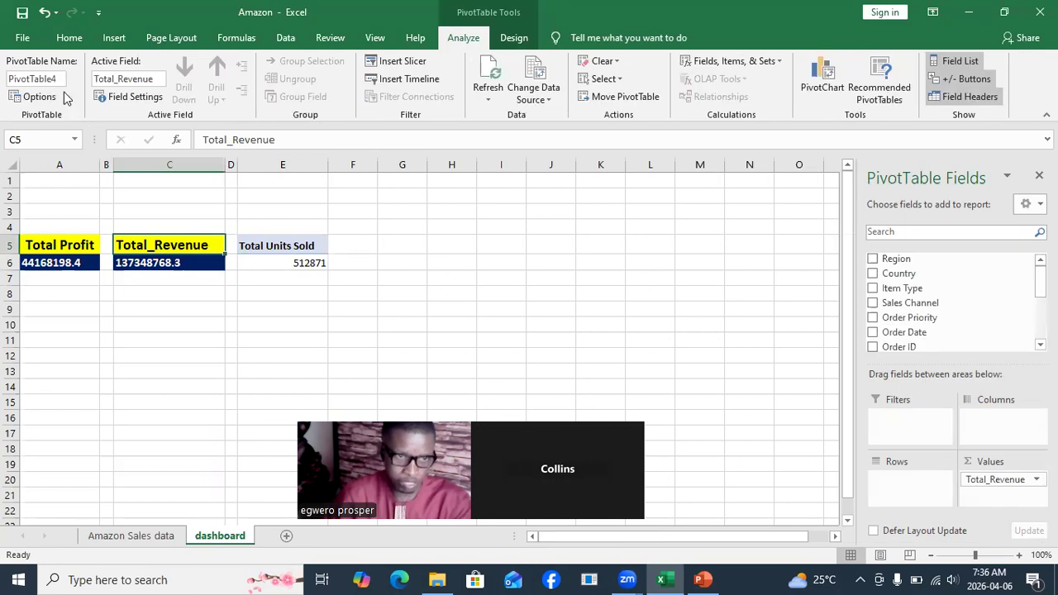
left_click(69, 38)
left_click(80, 95)
left_click(284, 245)
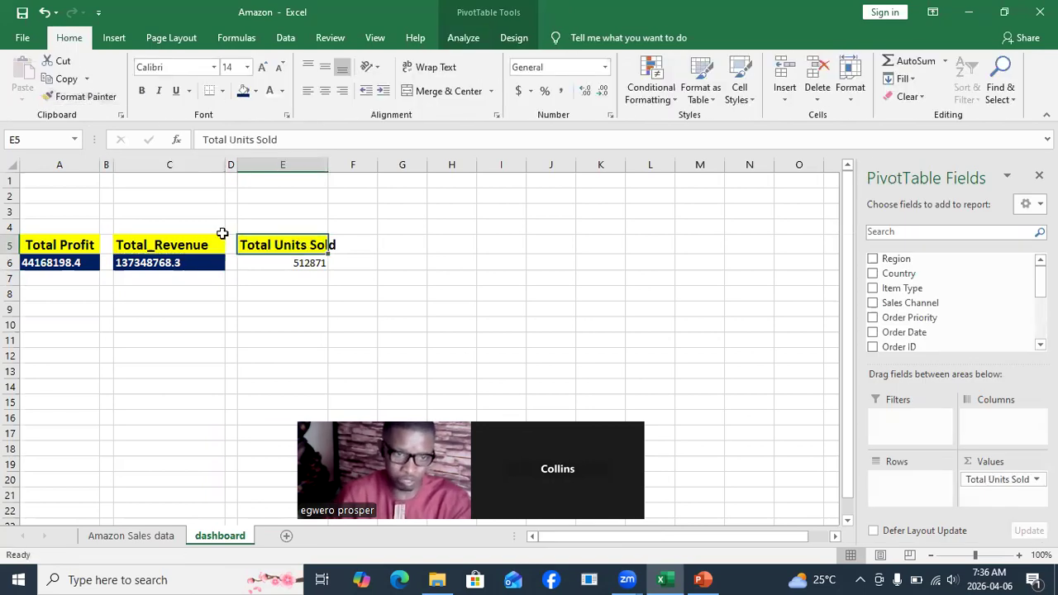
left_click(186, 262)
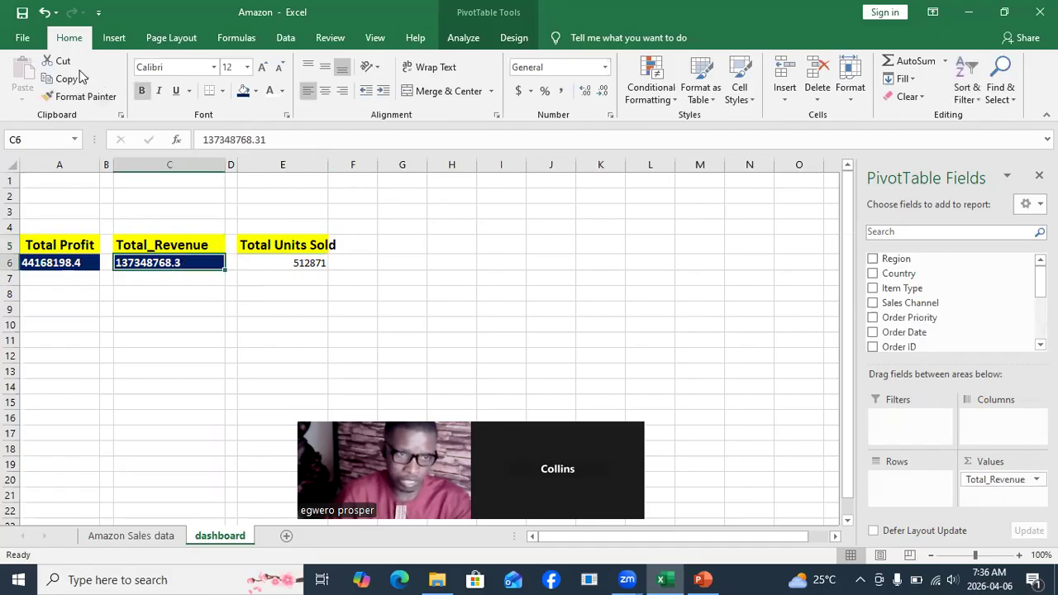
left_click(76, 96)
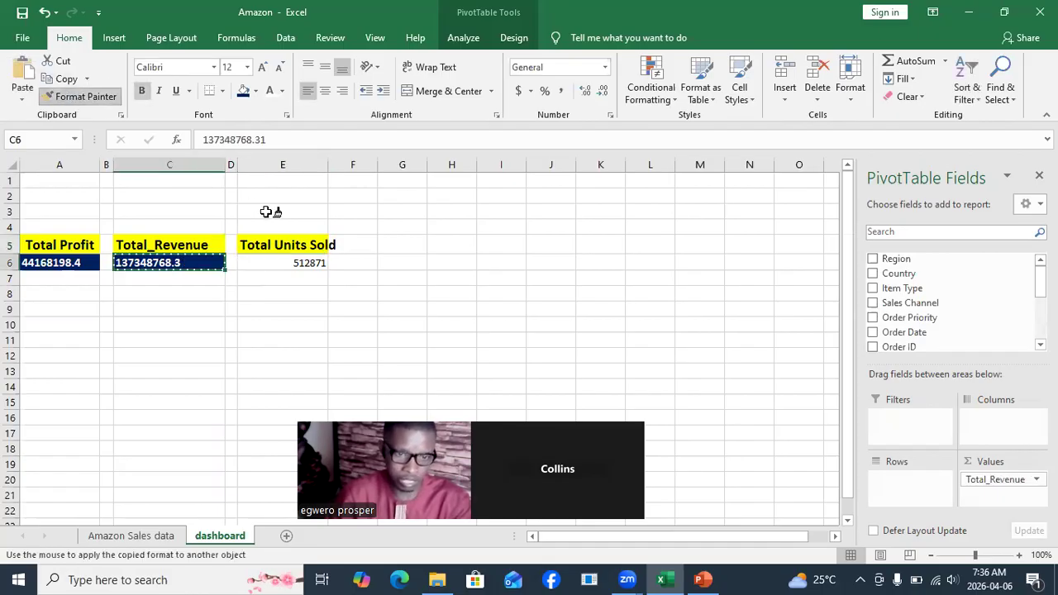
left_click(284, 262)
left_click_drag(329, 159, 343, 159)
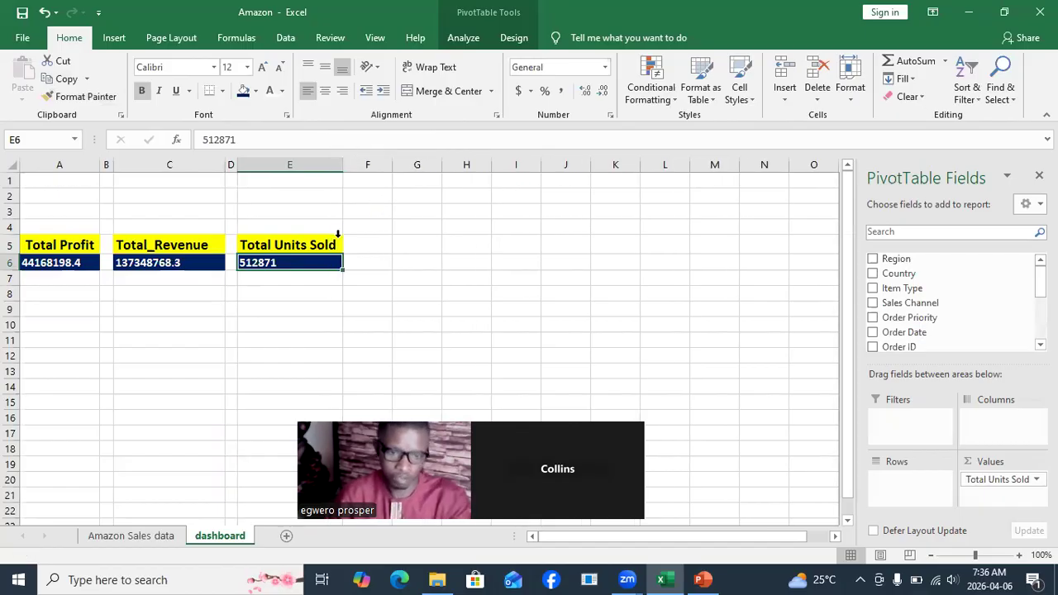
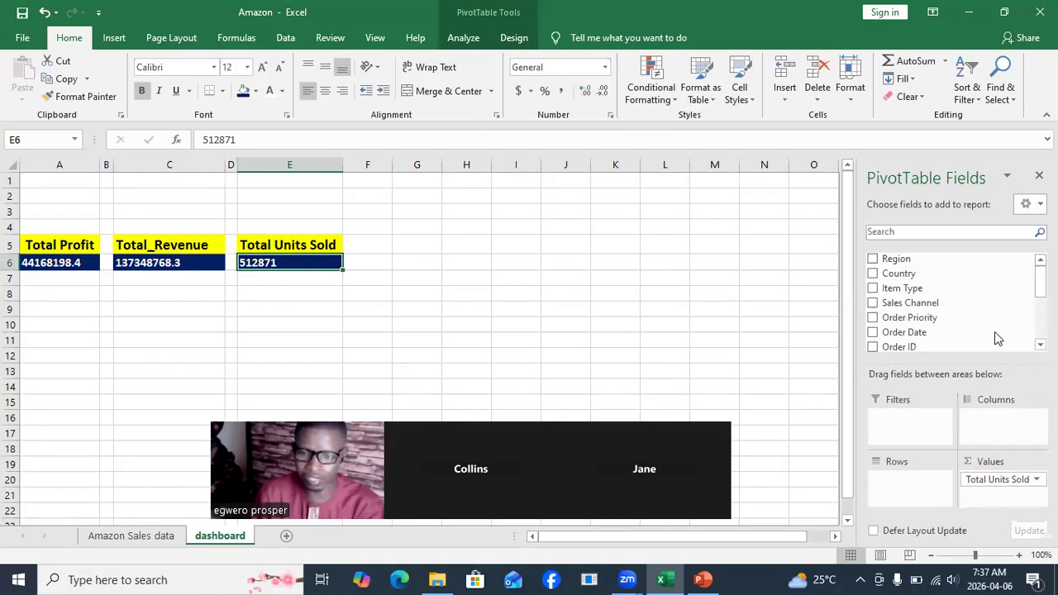
Insert a PivotTable from the full Amazon sales table at cell G5 of the dashboard sheet and narrow column F into a thin spacer.
left_click(131, 536)
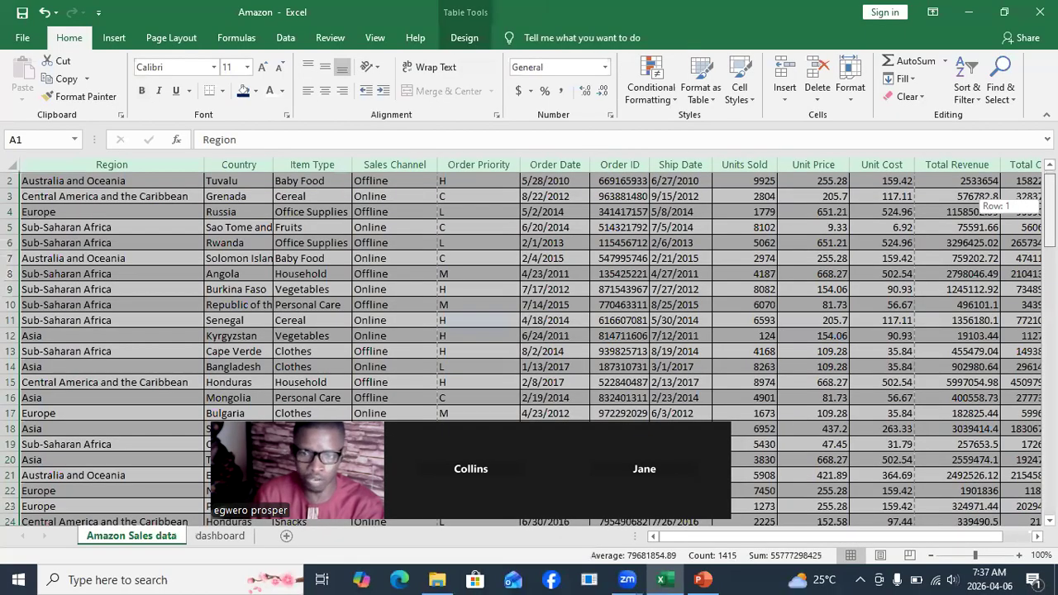
scroll(878, 208, "up", 1)
left_click(874, 196)
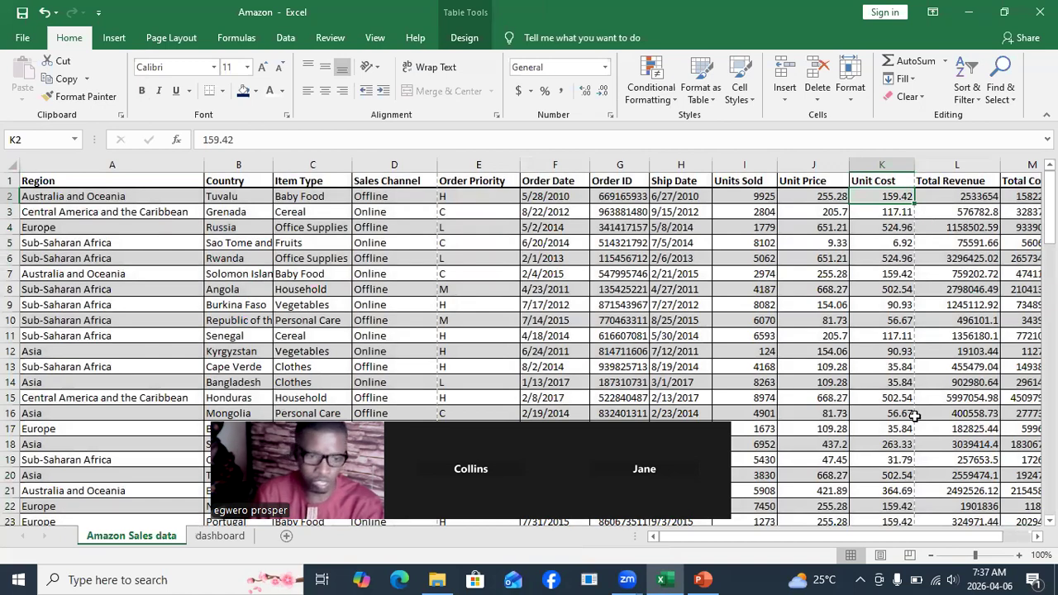
left_click(115, 39)
left_click(152, 260)
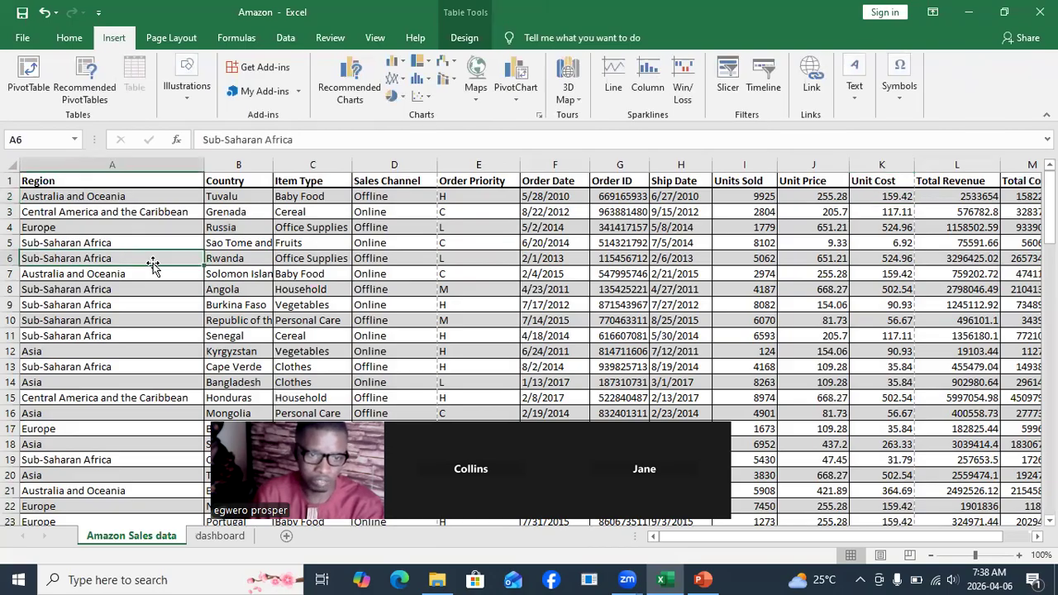
left_click(37, 178)
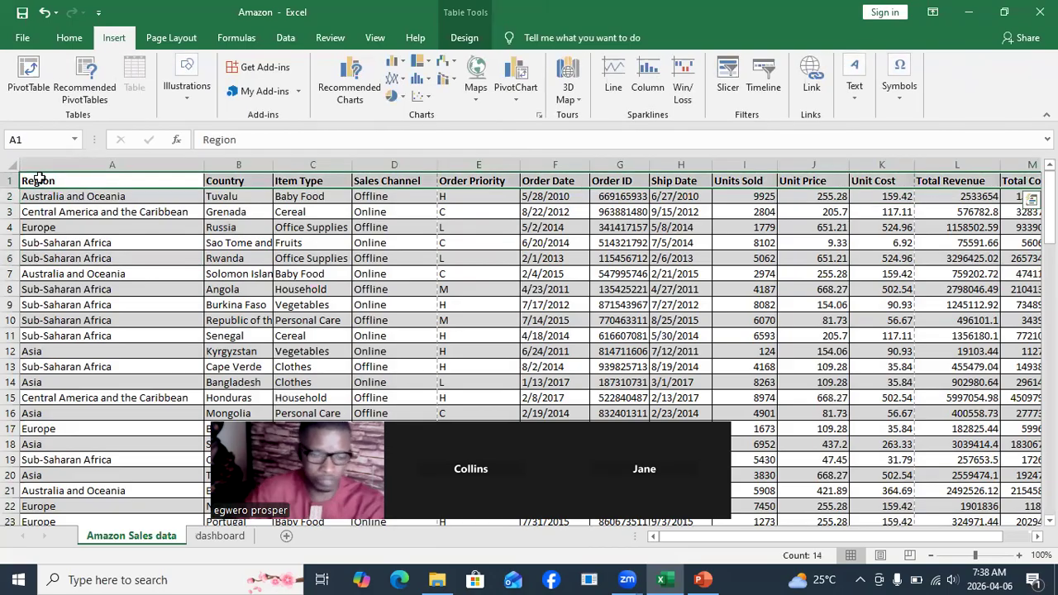
key("ctrl+shift+Down")
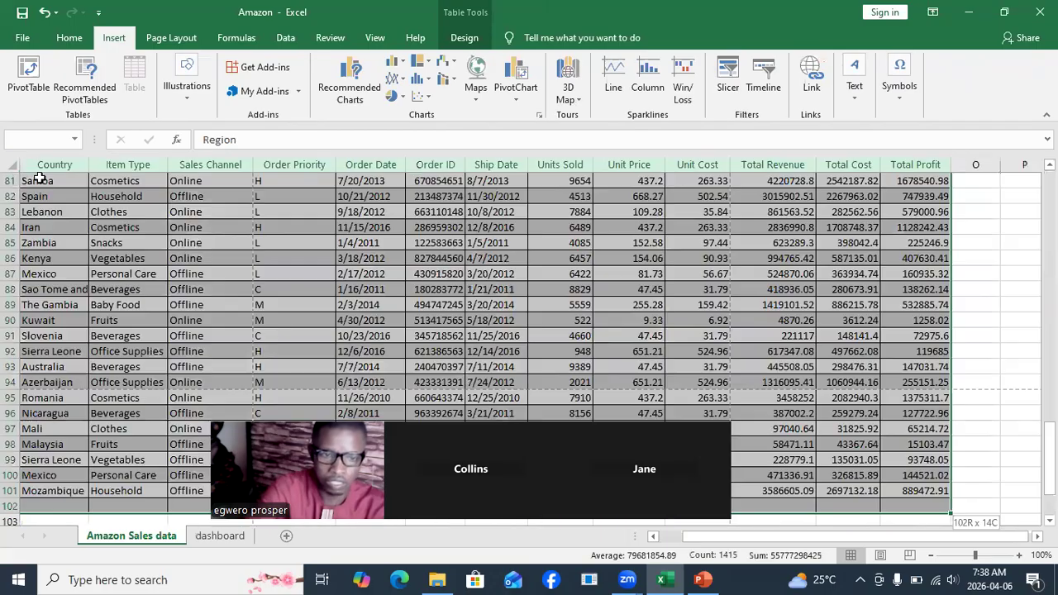
left_click(29, 77)
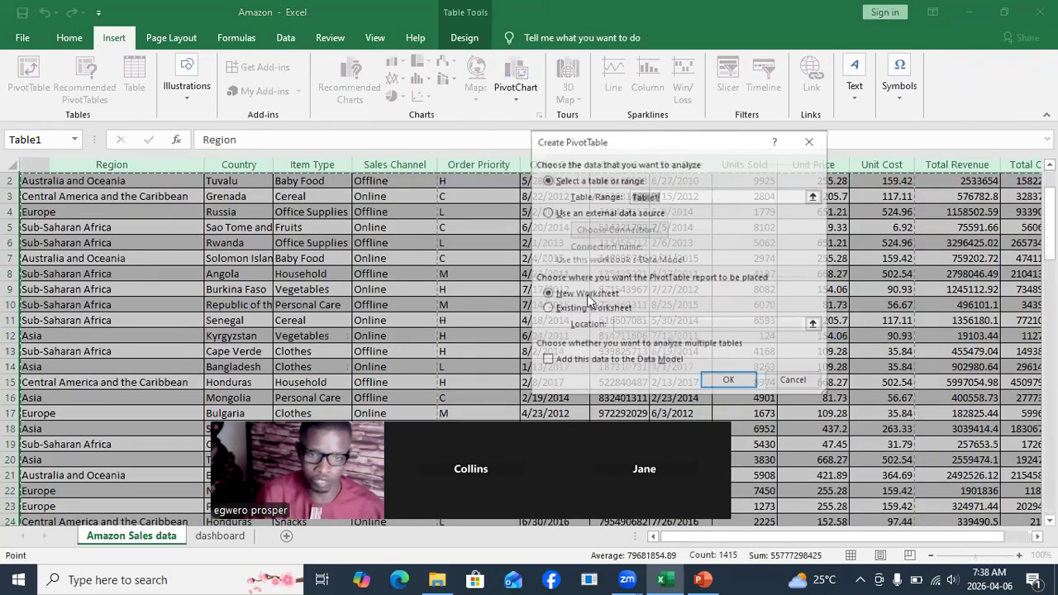
left_click(547, 310)
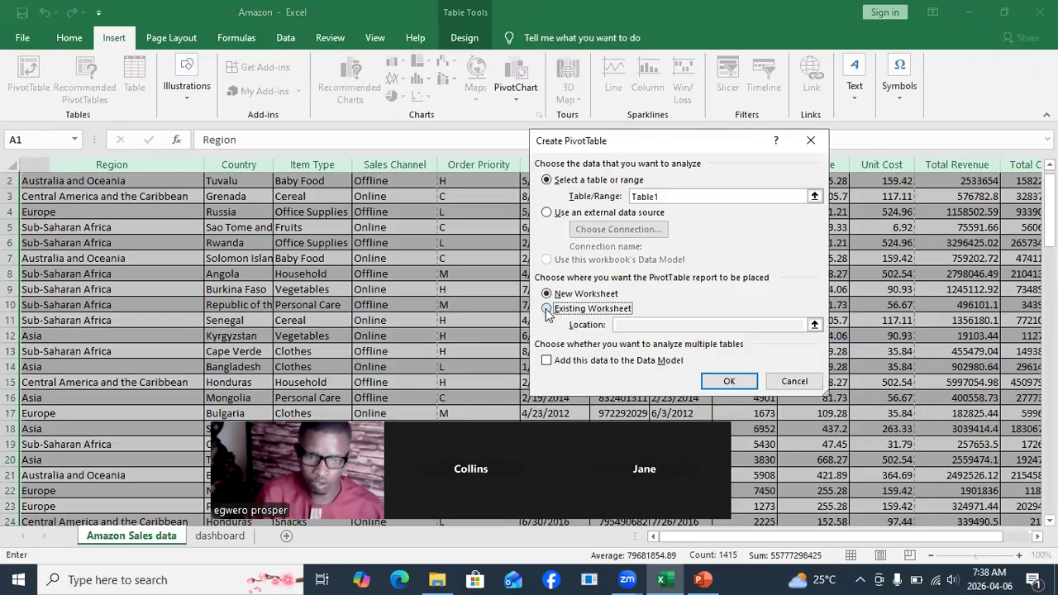
left_click(633, 327)
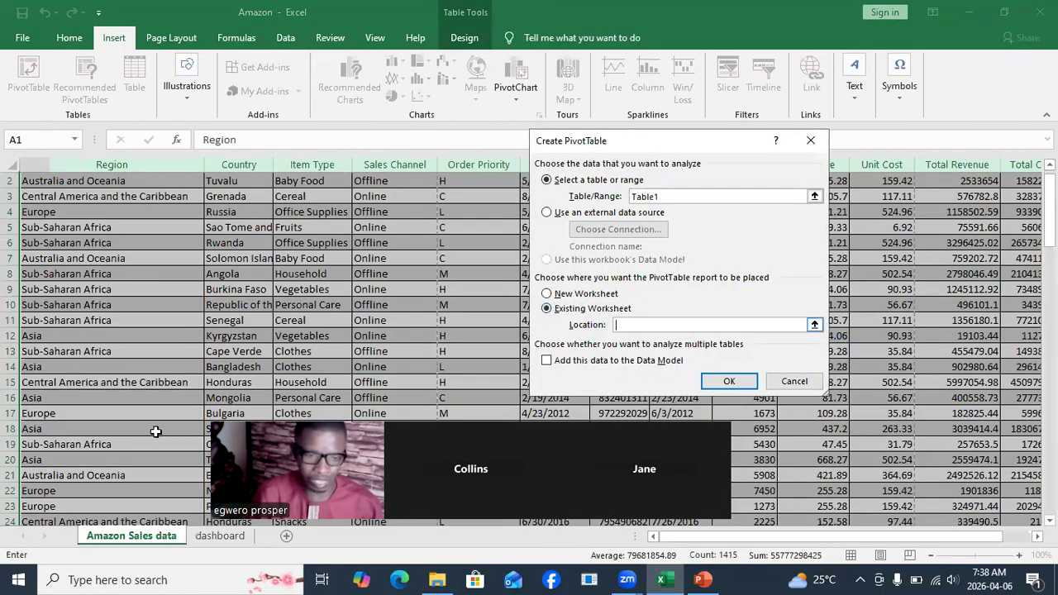
key("ctrl+Page_Down")
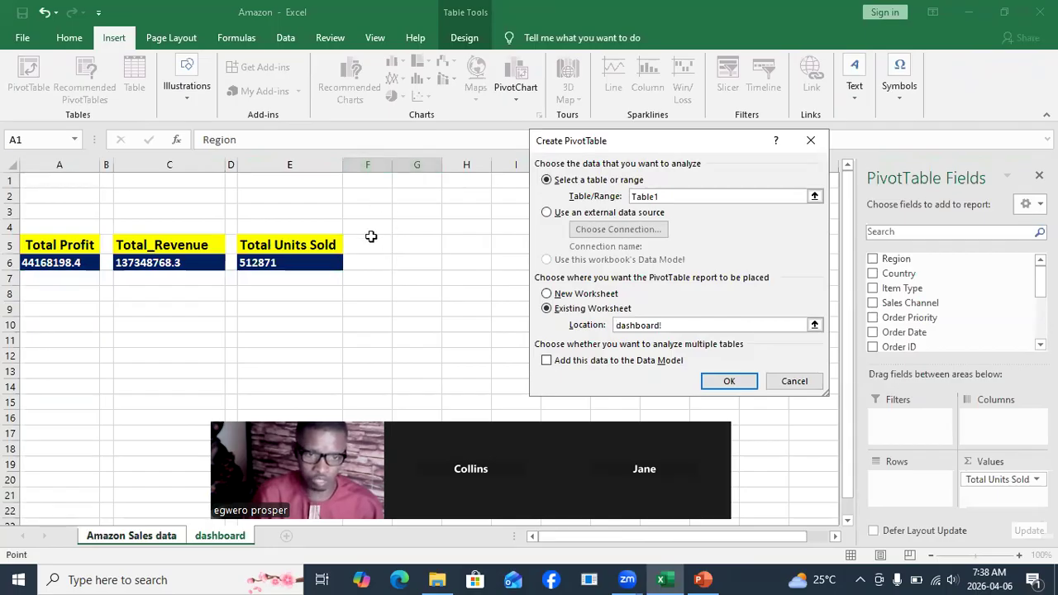
left_click(409, 241)
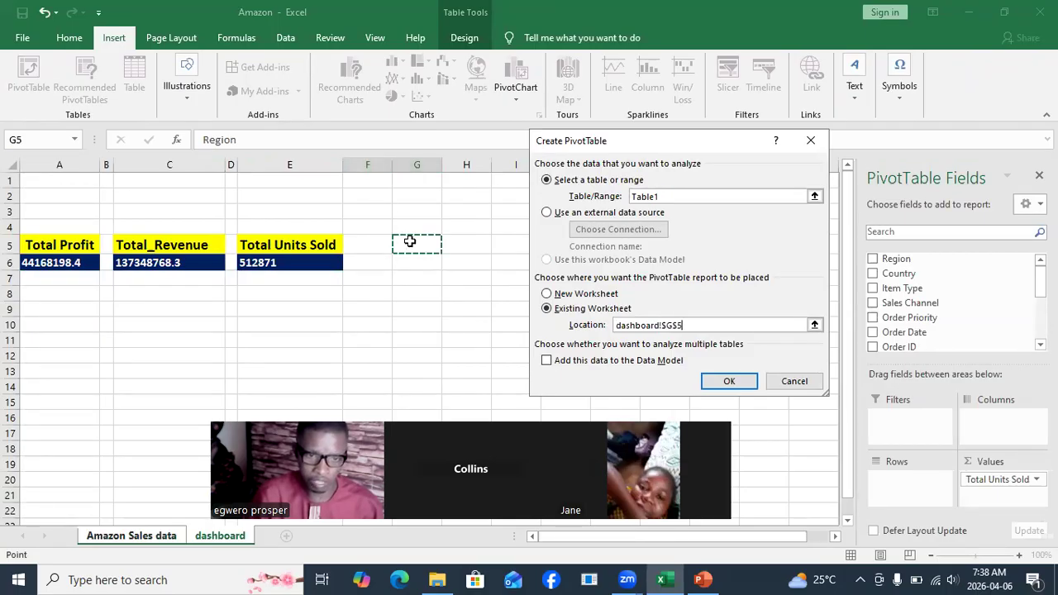
left_click(729, 381)
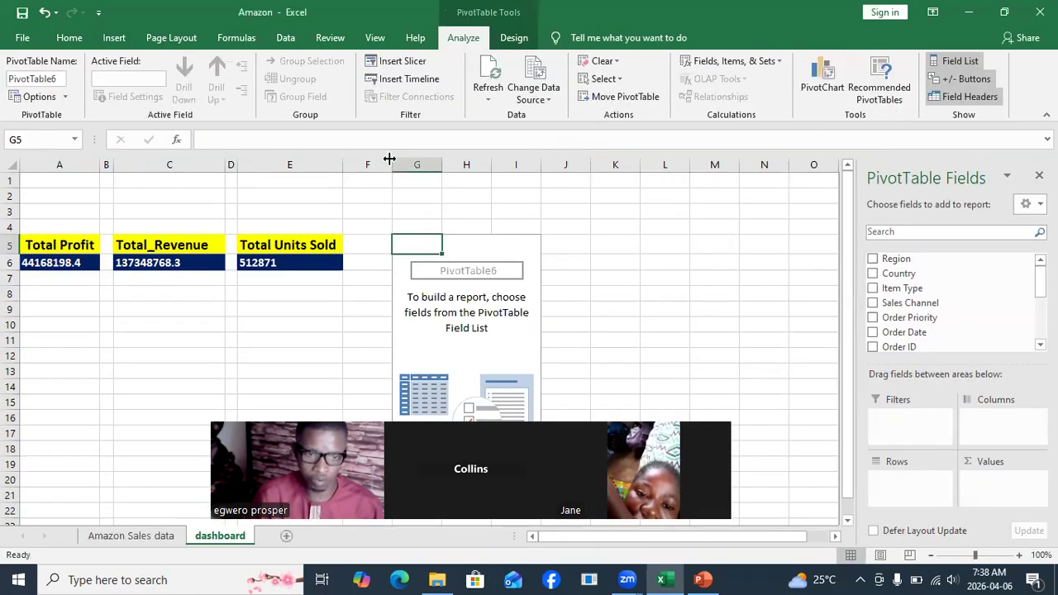
left_click_drag(388, 158, 356, 160)
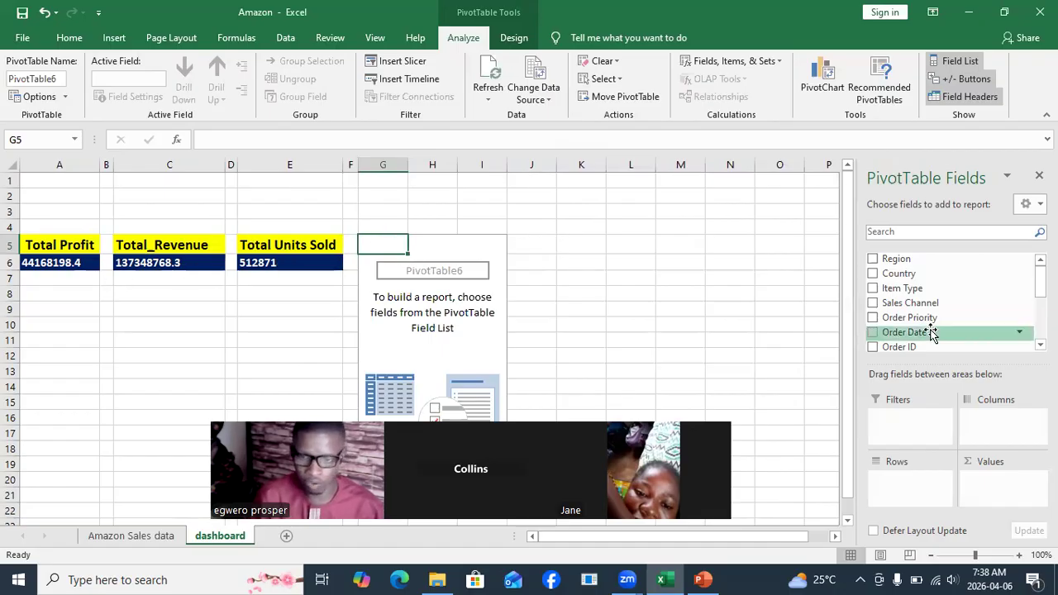
Add the Unit Price field as a summed value to the PivotTable at G5 and rename its header to "Total Unit Price".
scroll(1010, 317, "down", 2)
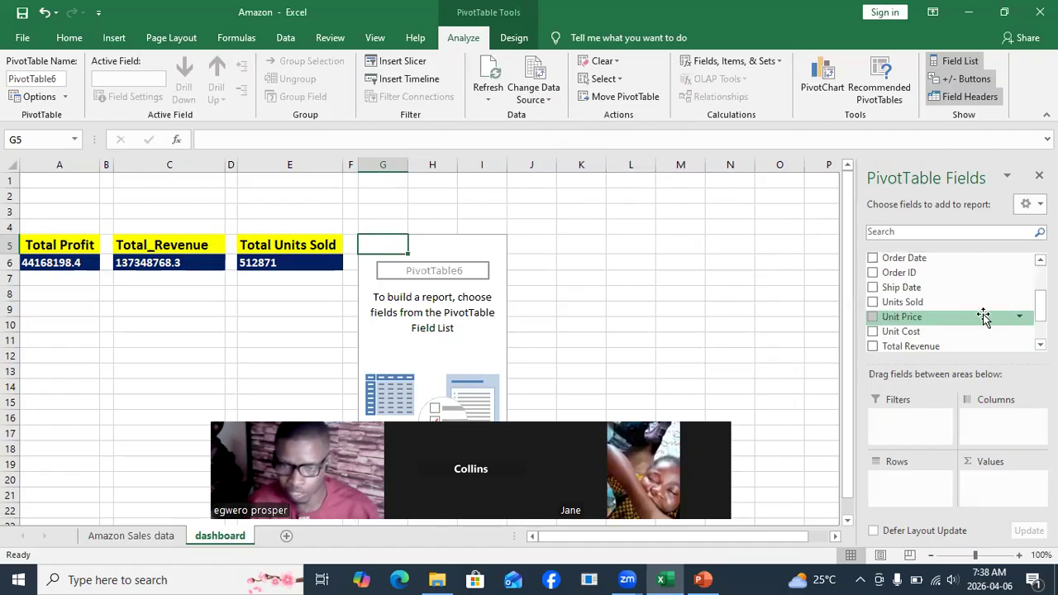
left_click(873, 318)
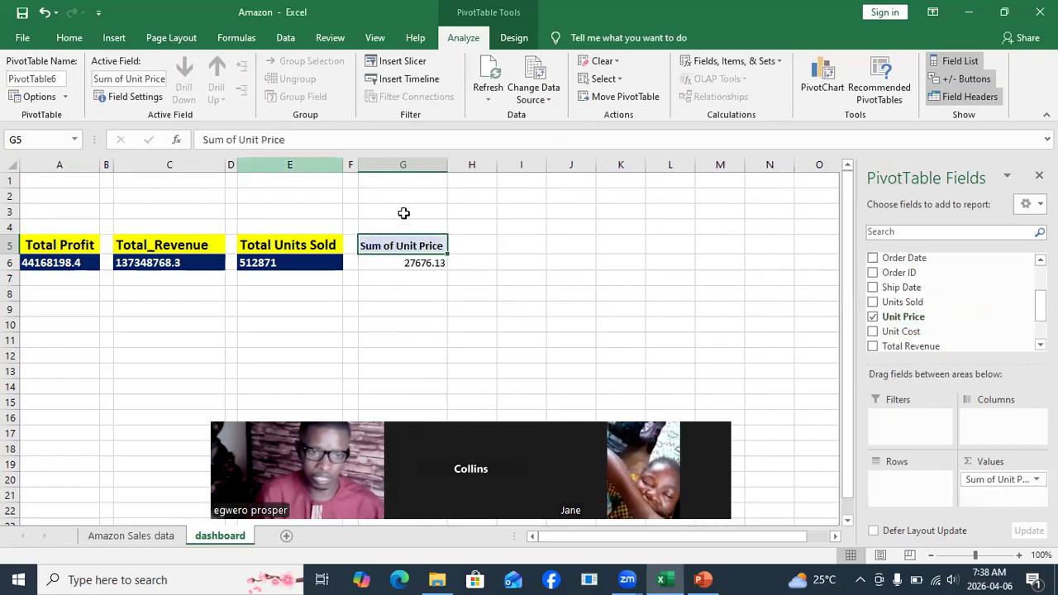
left_click(238, 137)
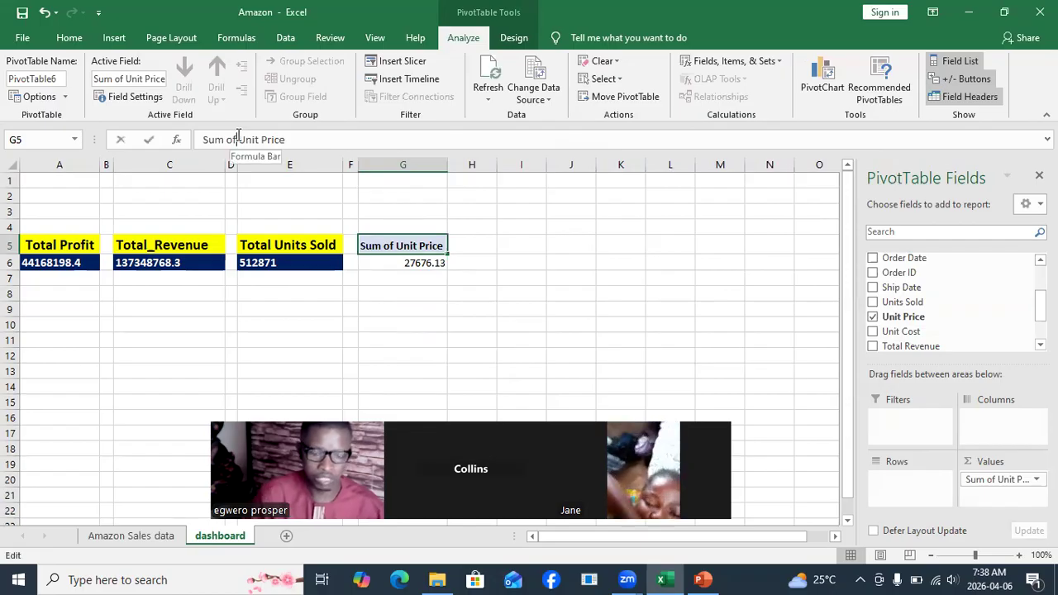
key("BackSpace")
key("BackSpace")
key("BackSpace")
key("BackSpace")
key("BackSpace")
key("BackSpace")
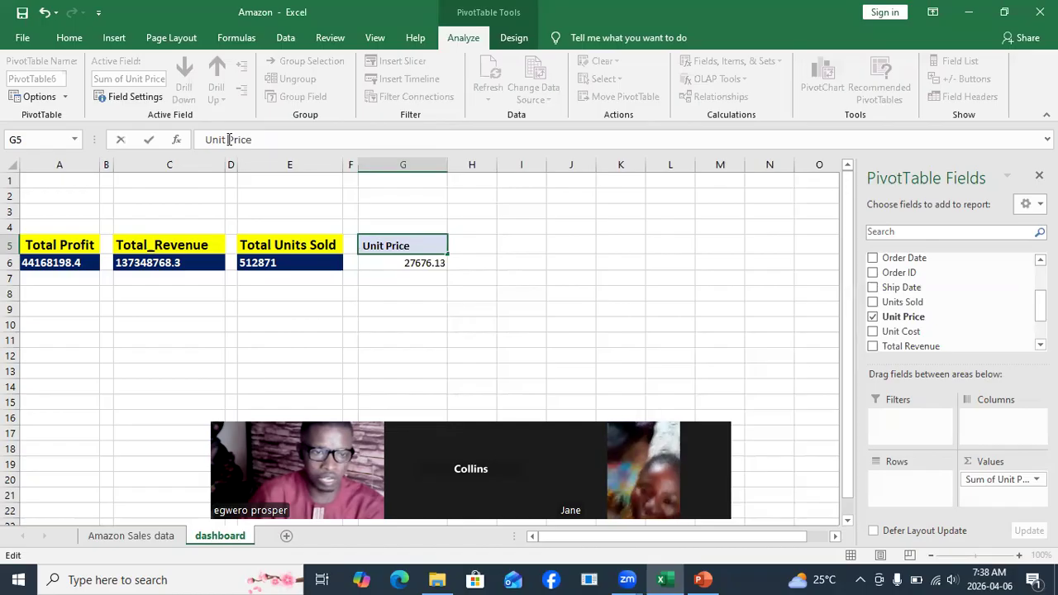
type("Total")
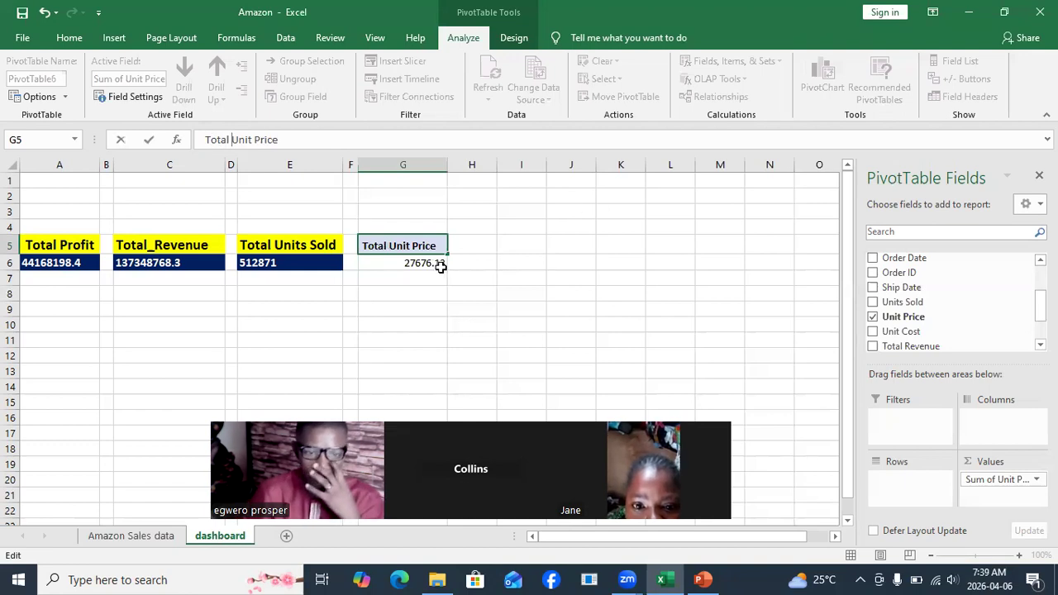
left_click(411, 295)
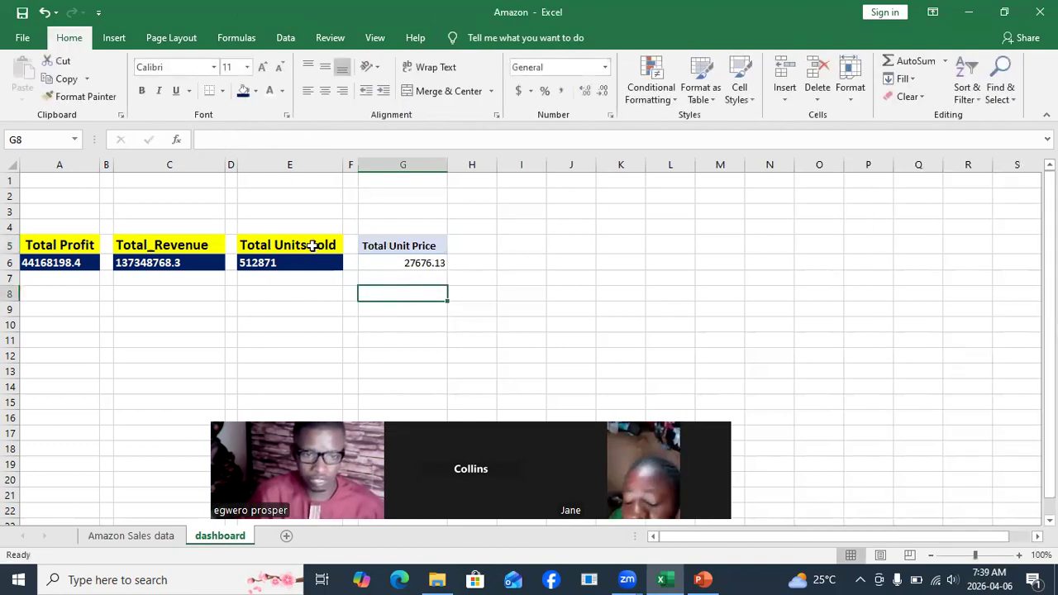
Copy the Total Units Sold header and value formatting onto the Total Unit Price header and value, and widen column G to fit the header.
left_click(312, 245)
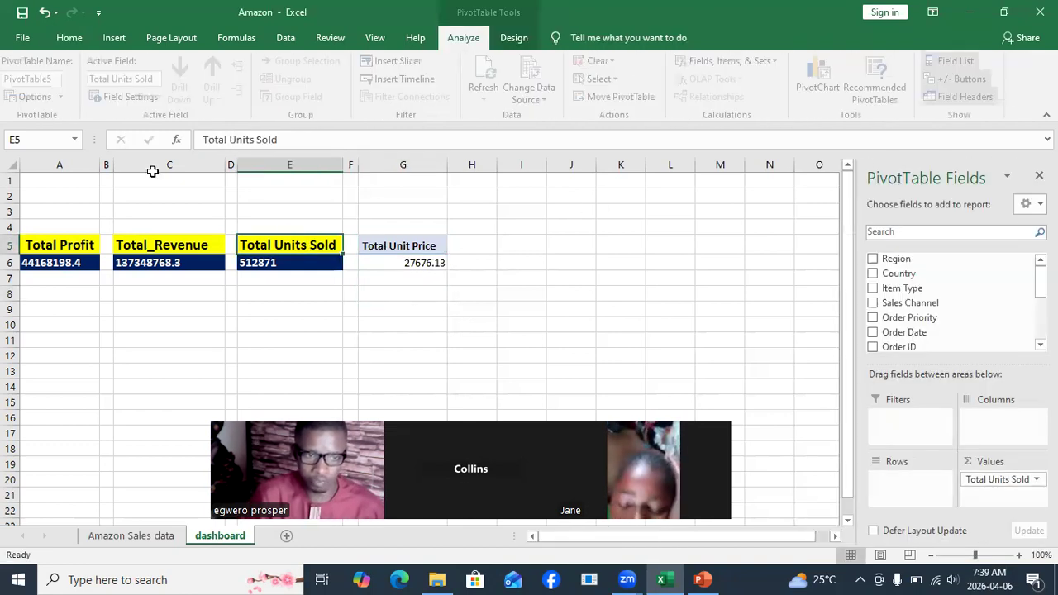
left_click(70, 38)
left_click(82, 96)
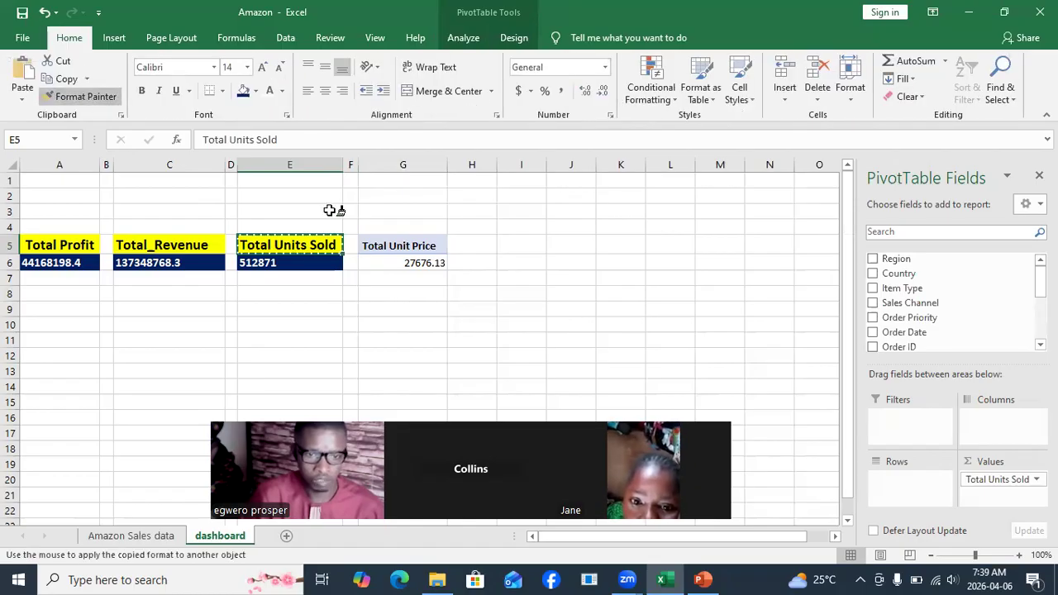
left_click(397, 240)
left_click(295, 265)
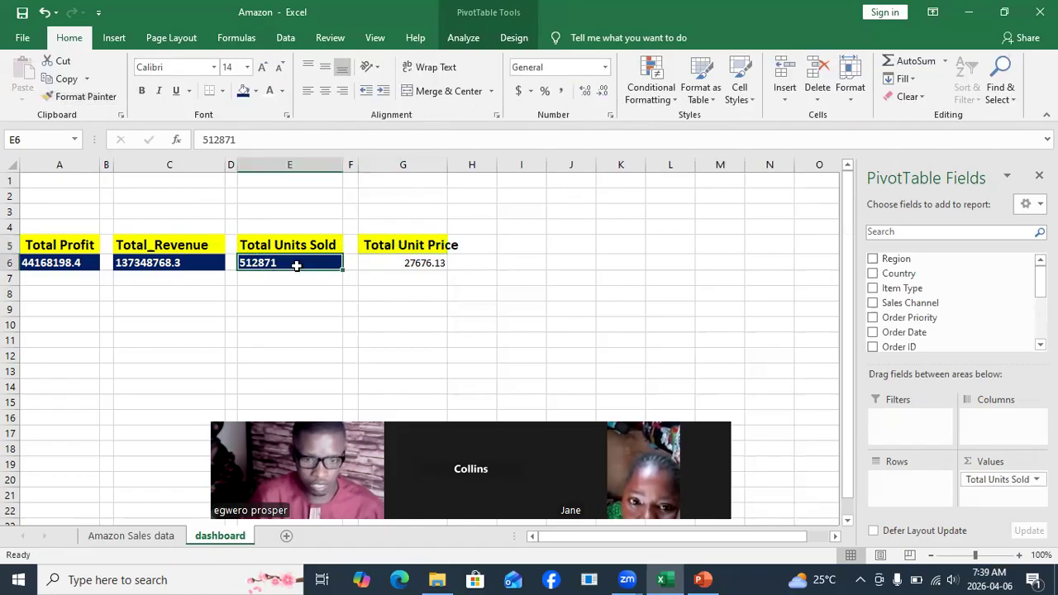
left_click(81, 96)
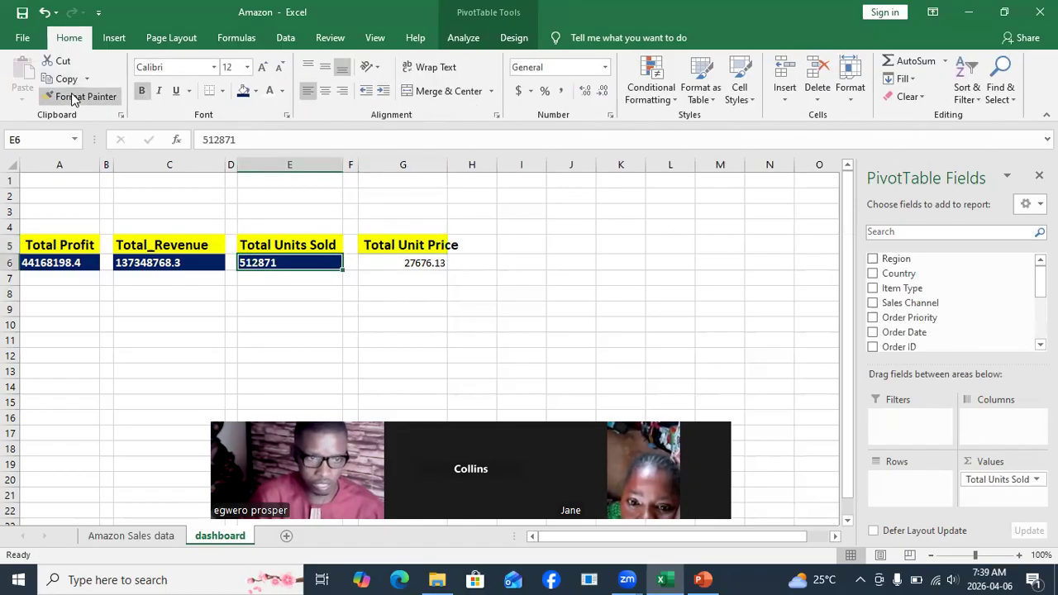
left_click(412, 261)
left_click(537, 307)
left_click_drag(450, 160, 467, 160)
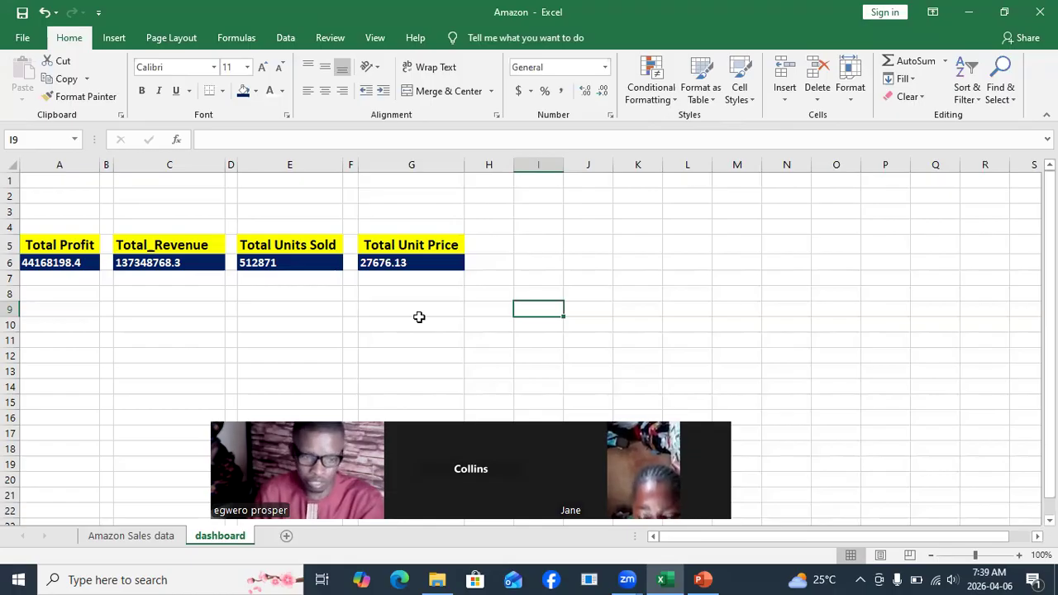
Insert a PivotTable from the full Amazon sales table (Table1) at cell I5 of the existing dashboard sheet.
key("ctrl+Page_Up")
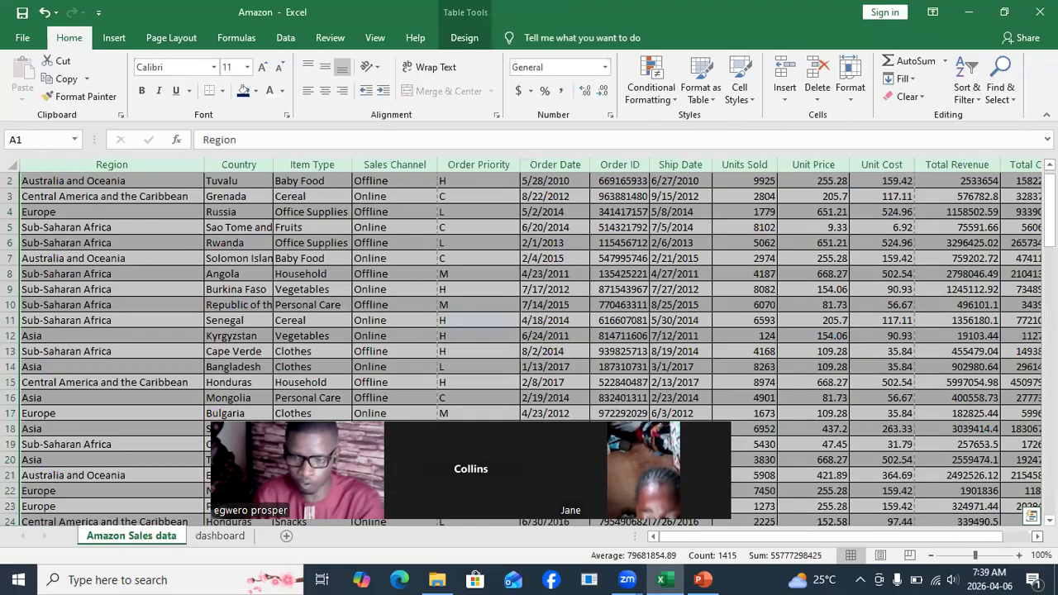
scroll(487, 167, "right", 2)
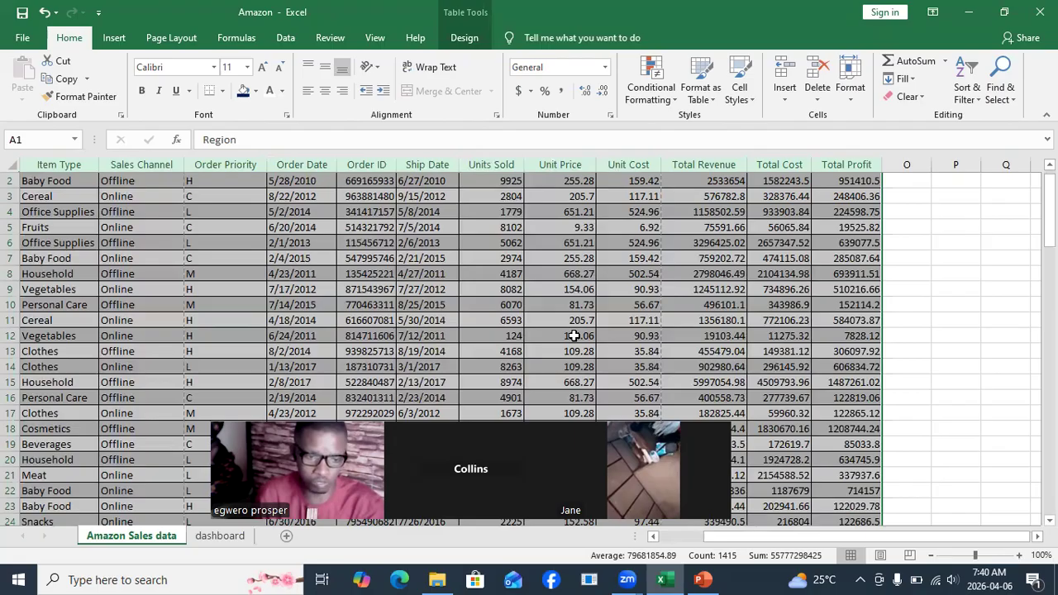
left_click(112, 38)
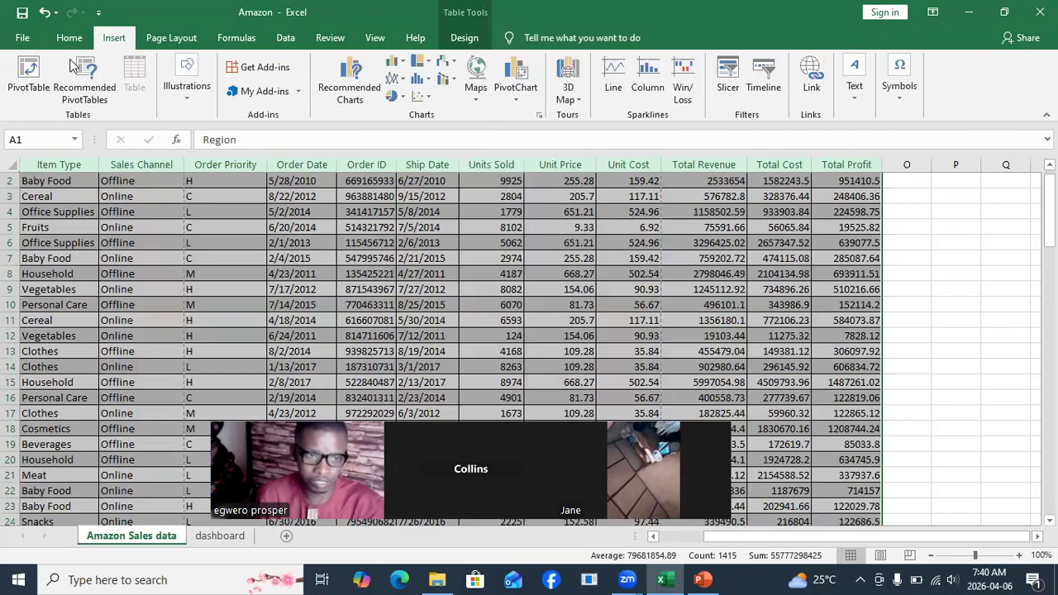
left_click(29, 73)
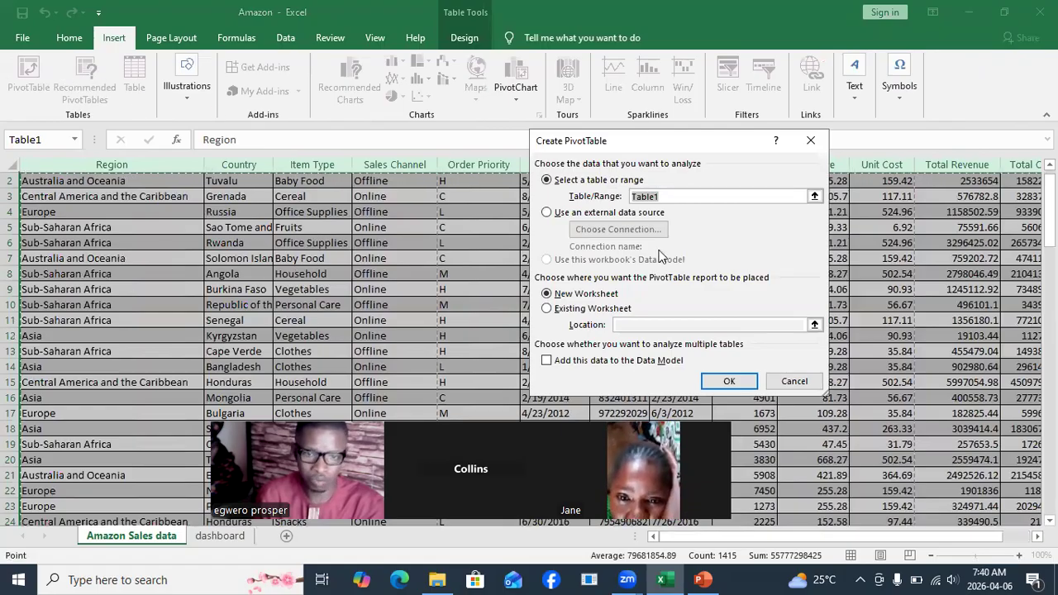
left_click(558, 311)
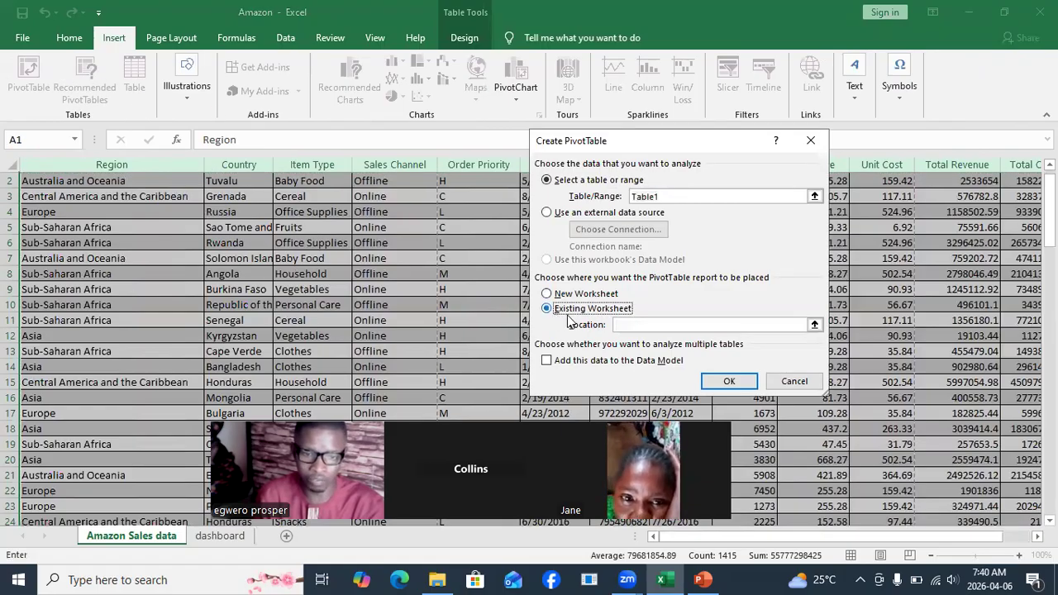
left_click(626, 324)
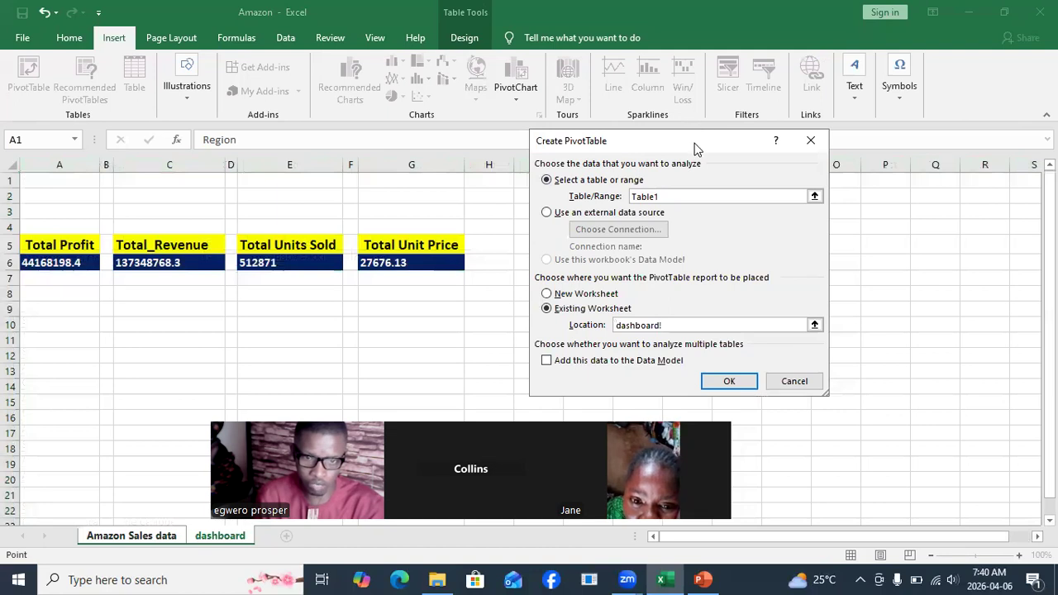
left_click_drag(694, 148, 899, 154)
left_click(531, 245)
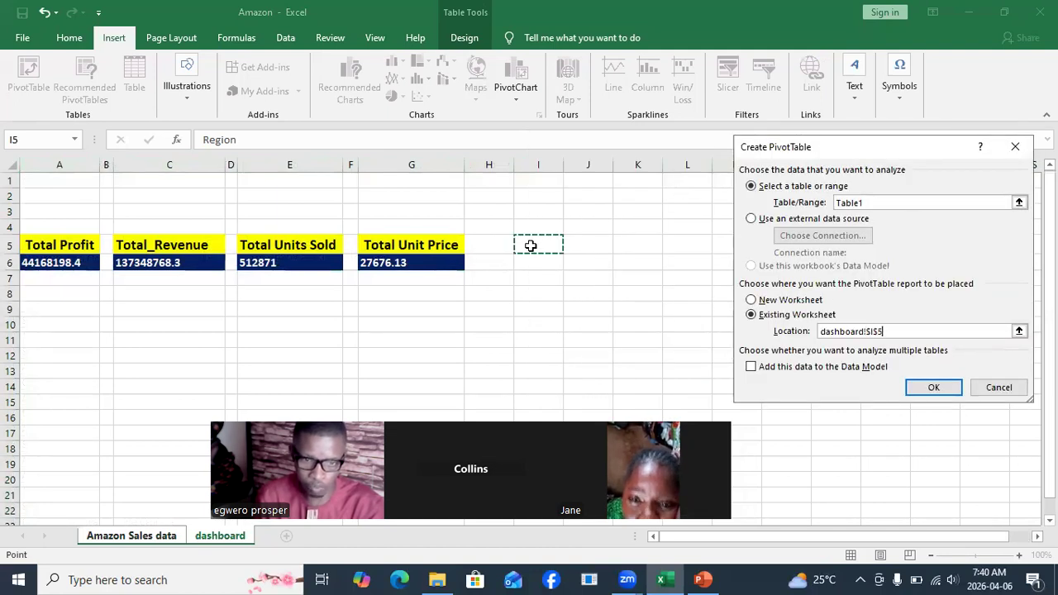
left_click(926, 387)
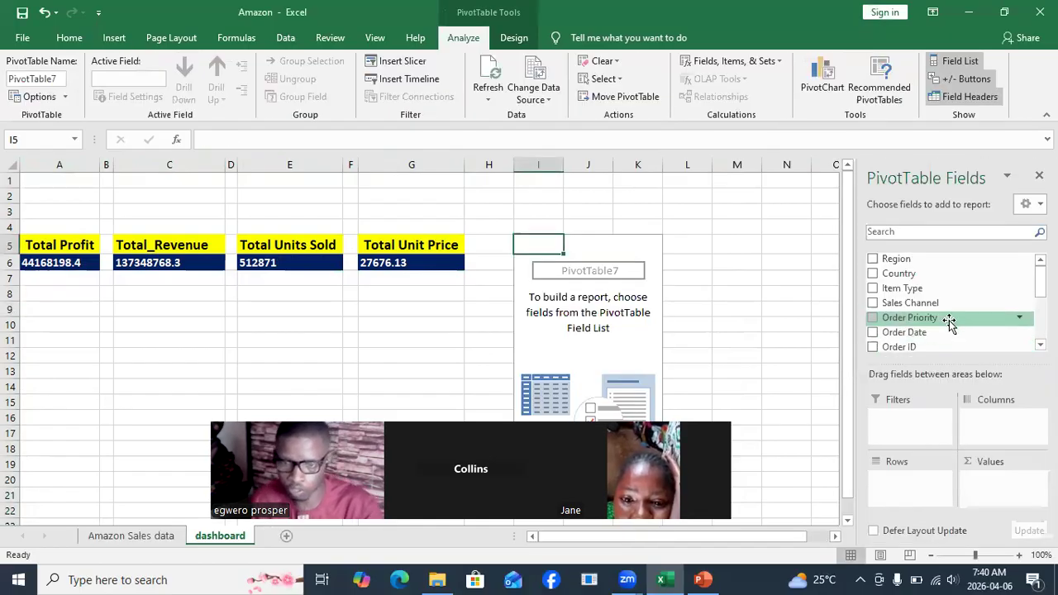
Add the Unit Cost field as a summed value to the PivotTable at I5 and rename its header to "Total Unit Cost".
scroll(949, 323, "down", 3)
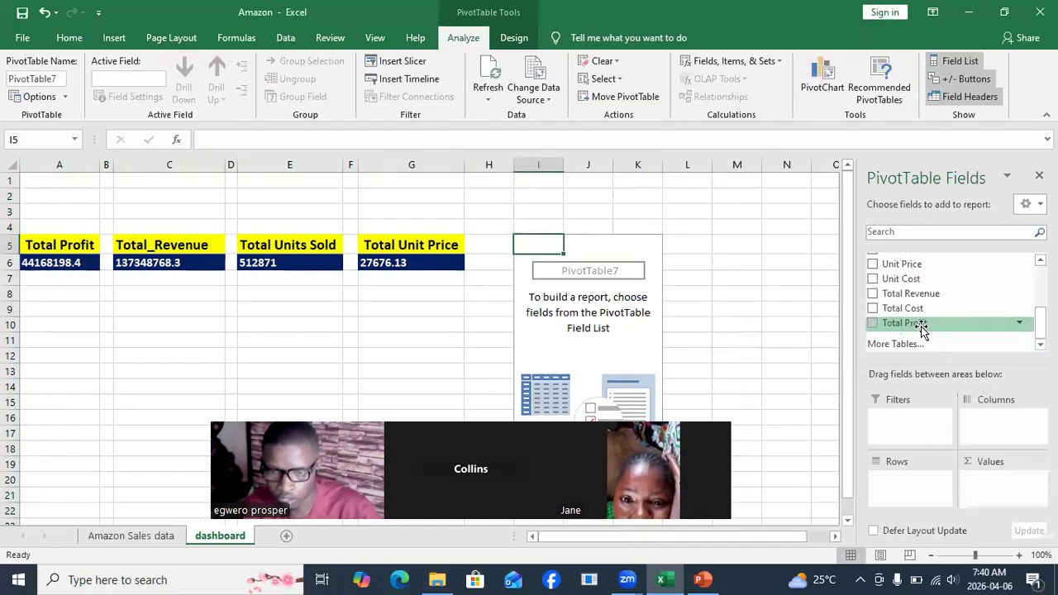
left_click(875, 279)
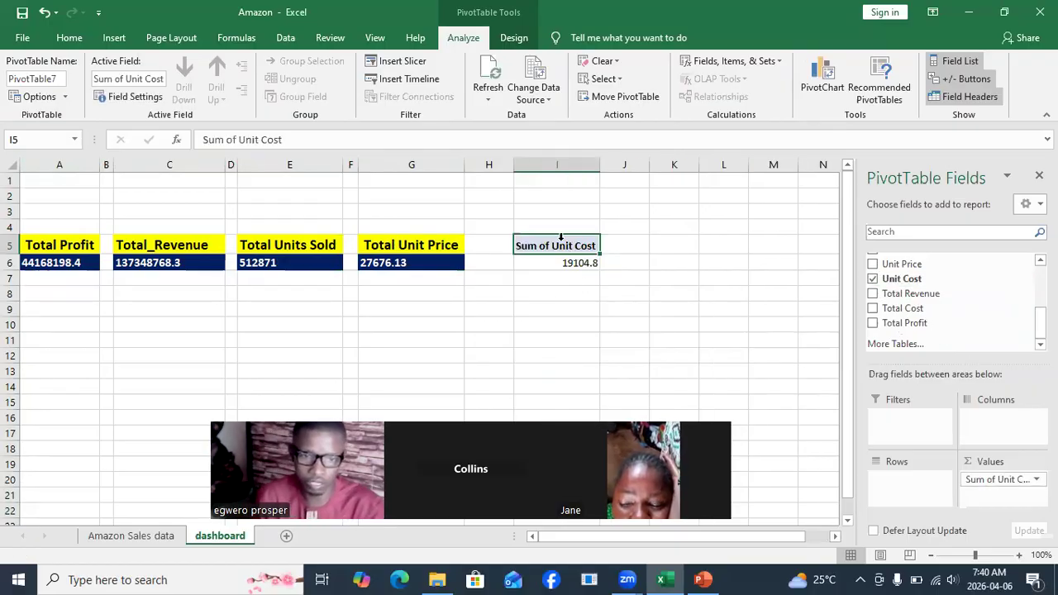
left_click(561, 238)
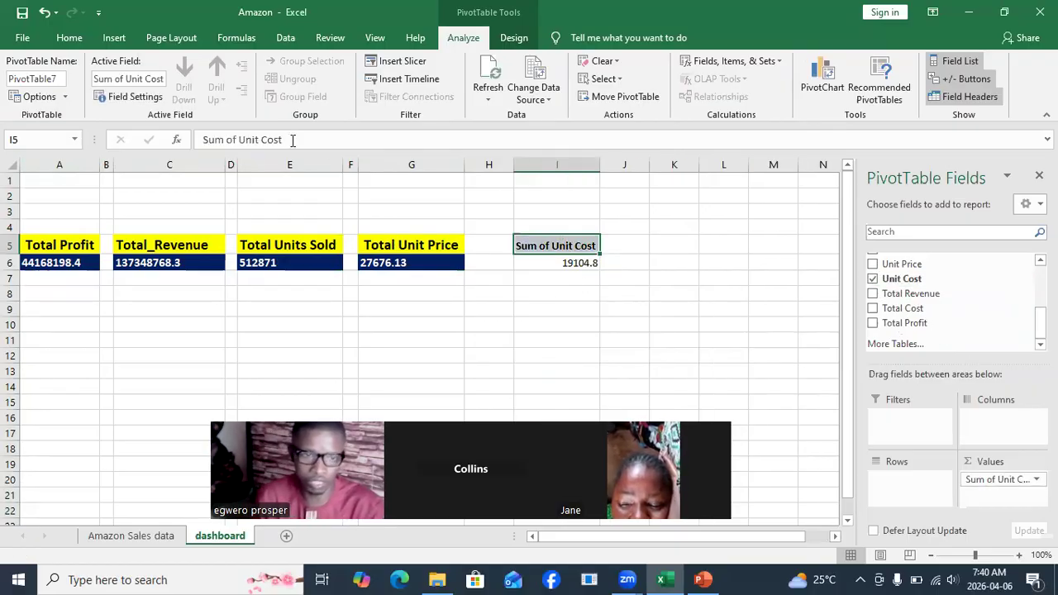
left_click(236, 139)
key("BackSpace")
key("BackSpace")
key("BackSpace")
key("BackSpace")
key("BackSpace")
key("BackSpace")
key("BackSpace")
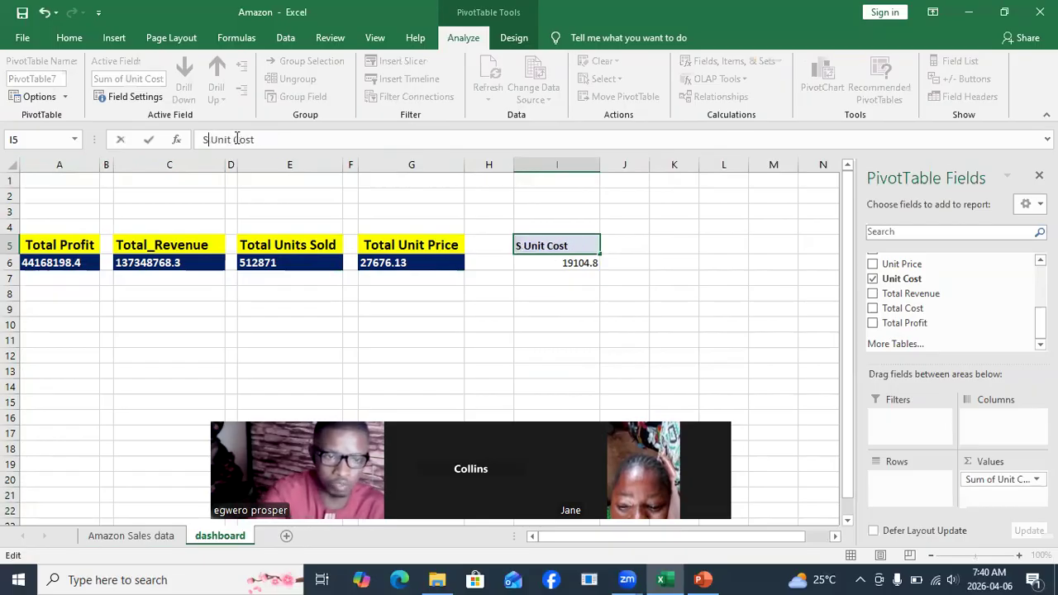
type("Tota ")
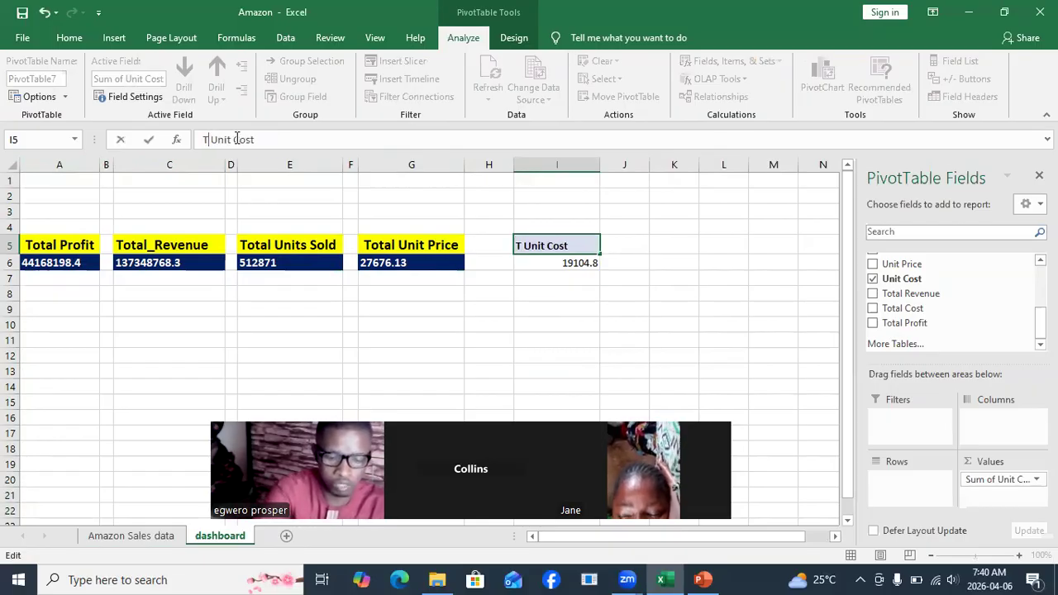
type("l")
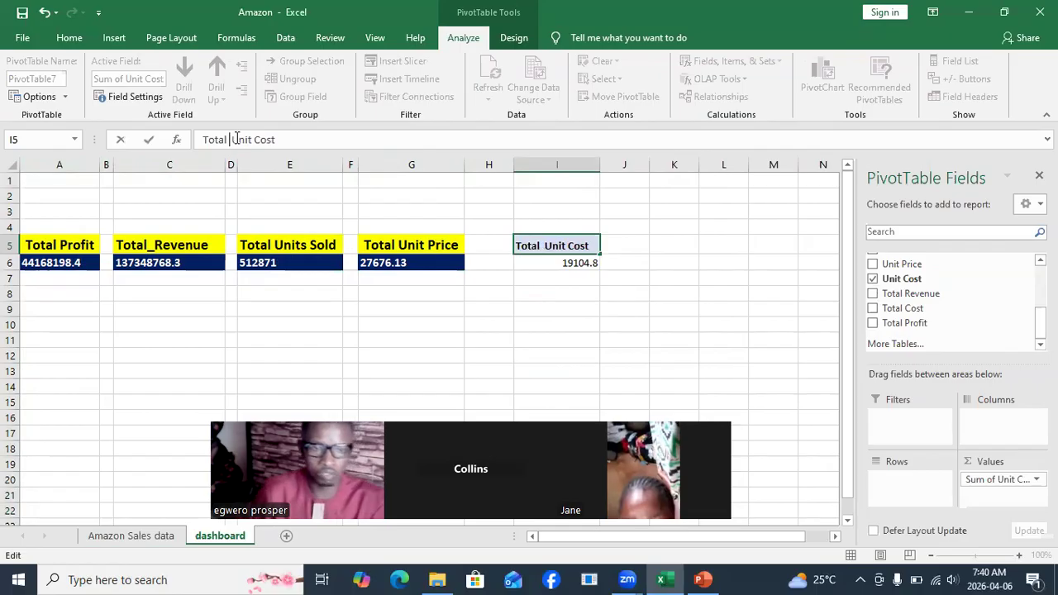
left_click(567, 281)
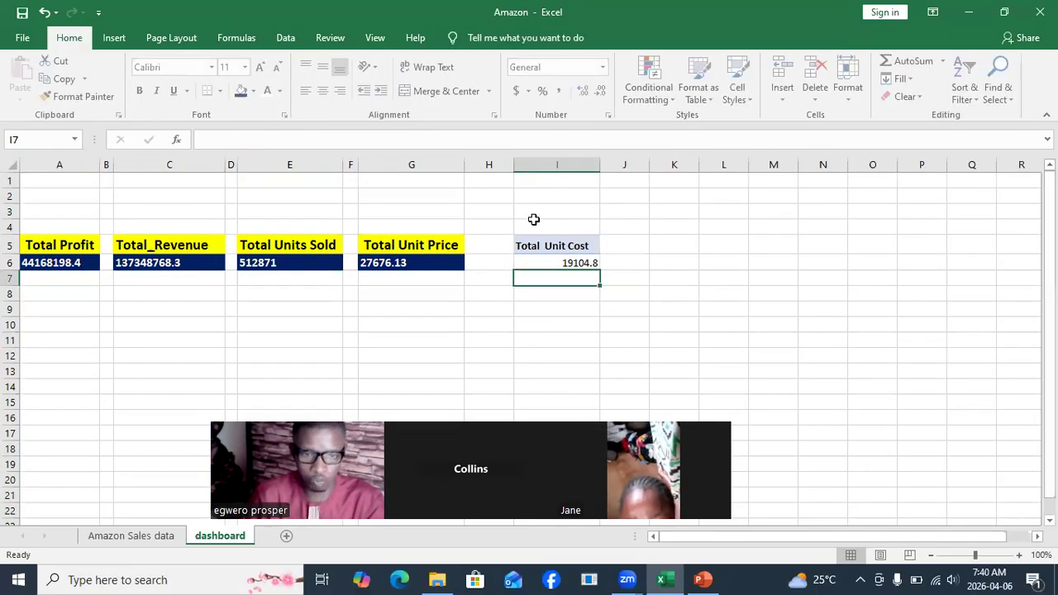
Narrow column H into a thin spacer and copy the Total Unit Price header and value formatting onto the Total Unit Cost header and value.
left_click_drag(510, 165, 477, 163)
left_click(529, 245)
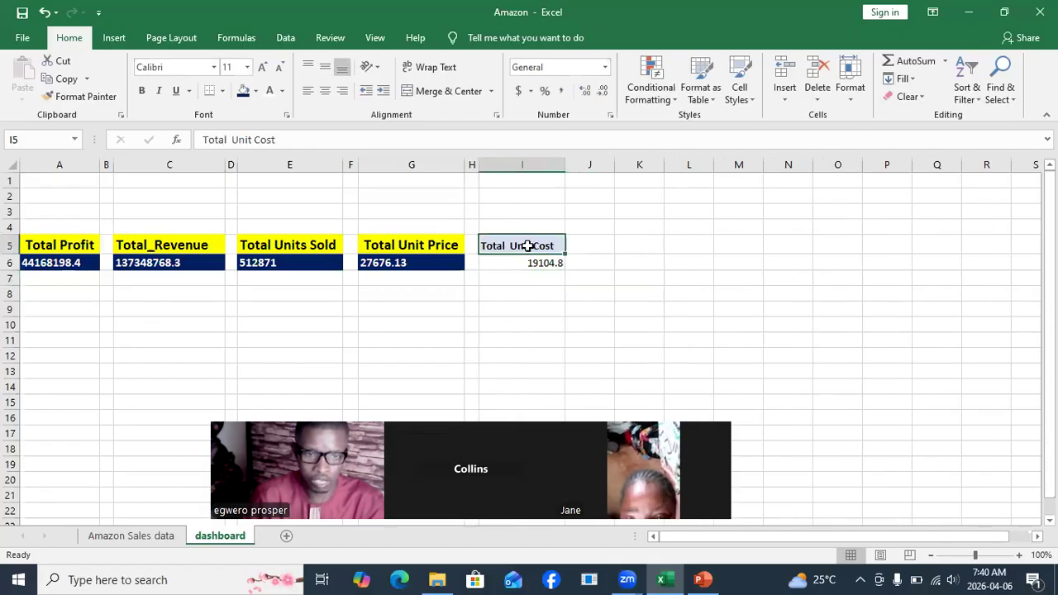
left_click(427, 244)
left_click(80, 96)
left_click(535, 246)
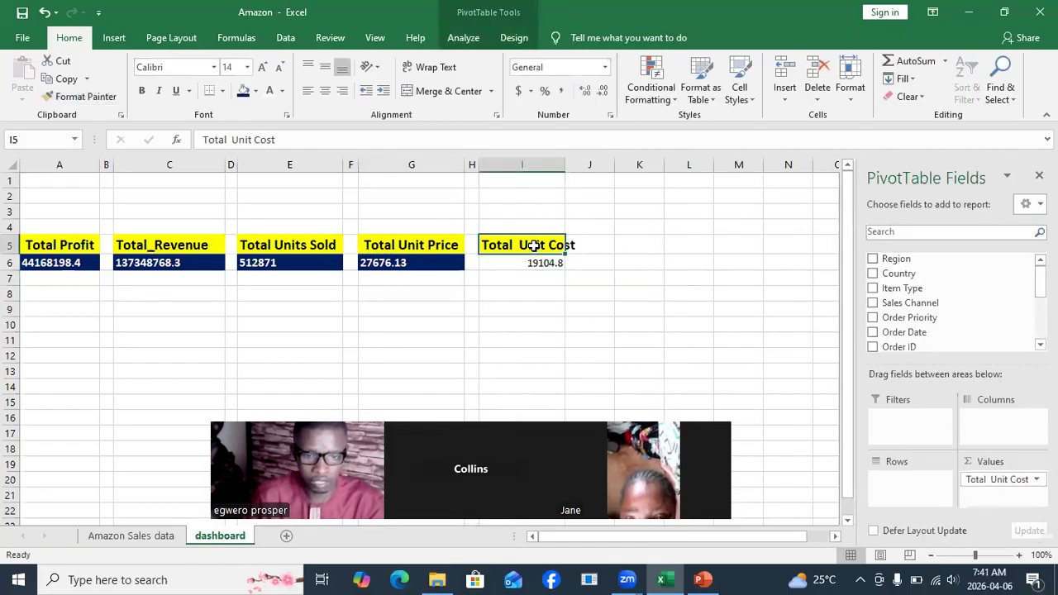
left_click(411, 263)
left_click(88, 95)
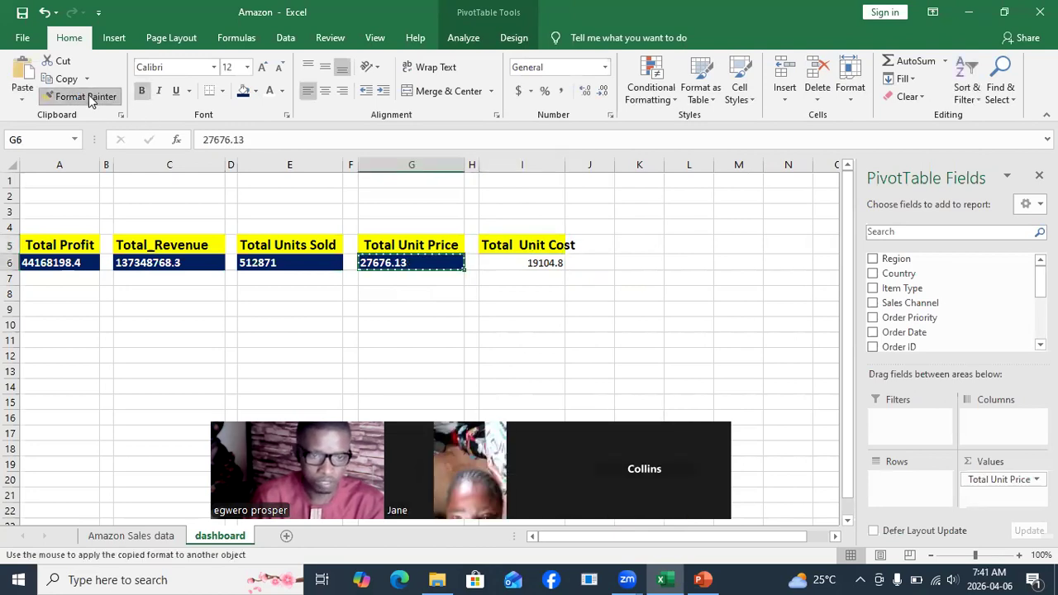
left_click(542, 263)
Widen column I to fit the Total Unit Cost header and narrow column J into a thin spacer.
left_click(621, 268)
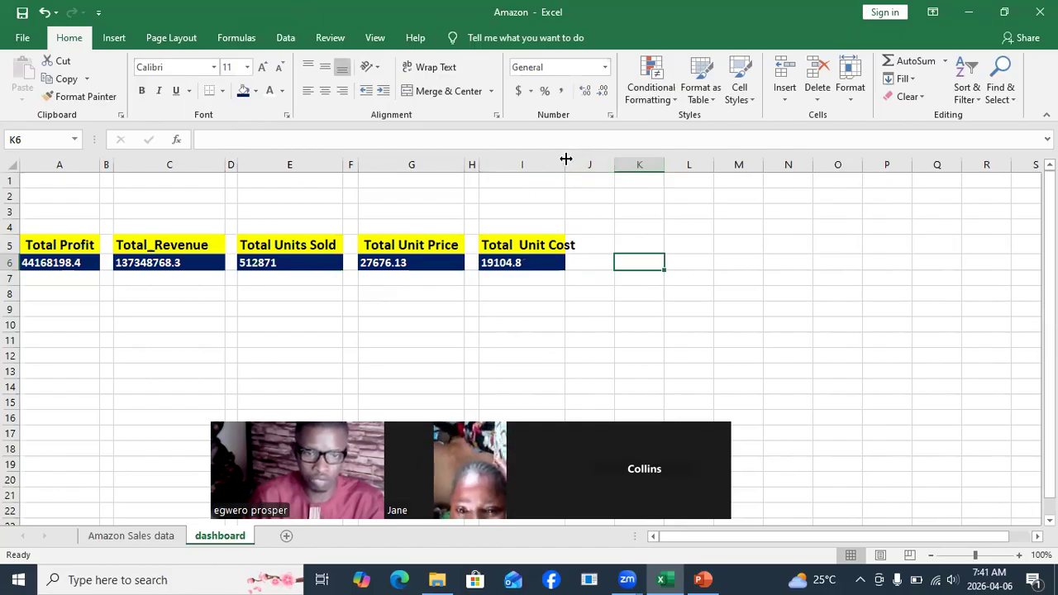
double_click(565, 156)
left_click_drag(631, 157, 596, 157)
left_click(622, 248)
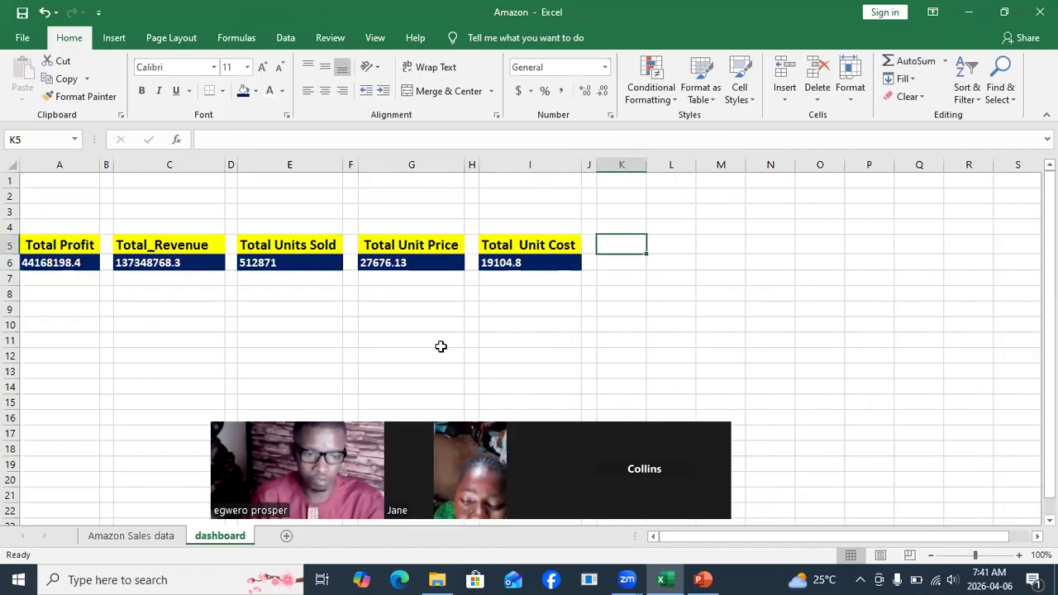
Insert a PivotTable from the full Amazon sales table (Table1) at cell K5 of the existing dashboard sheet.
key("ctrl+Page_Up")
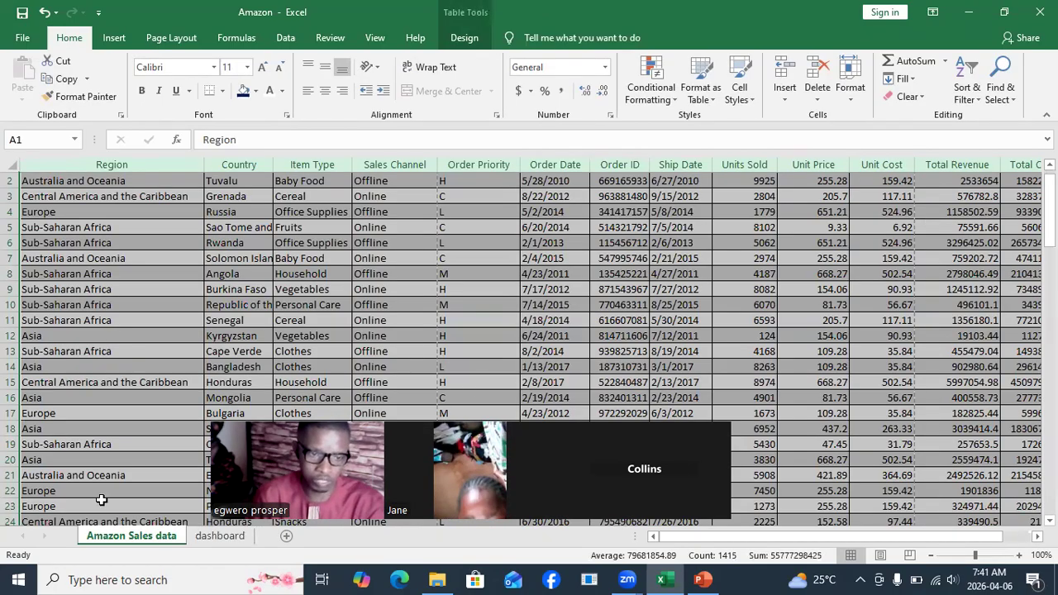
left_click(114, 38)
left_click(28, 79)
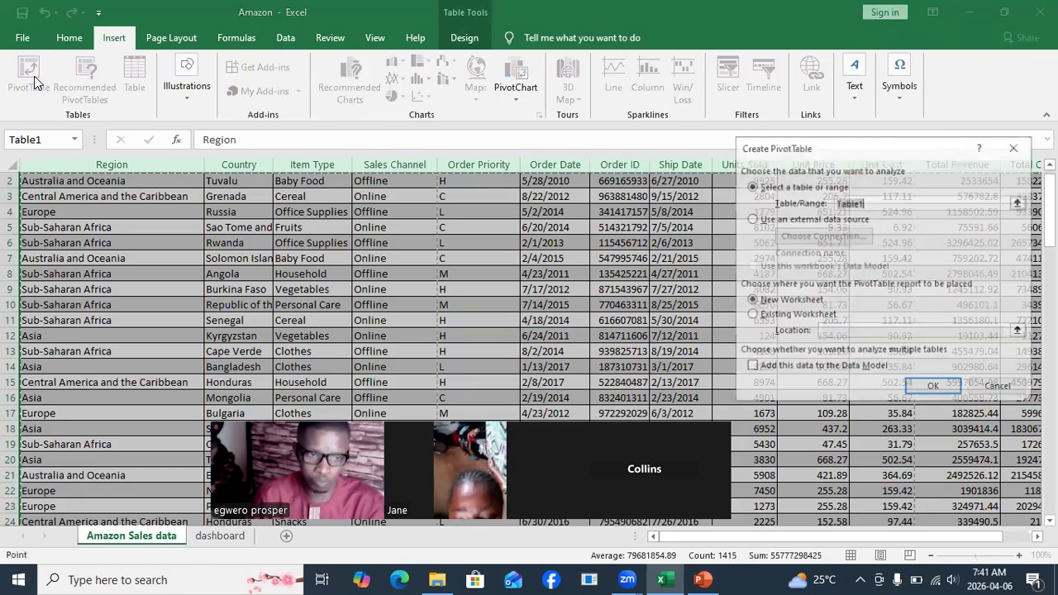
left_click(752, 317)
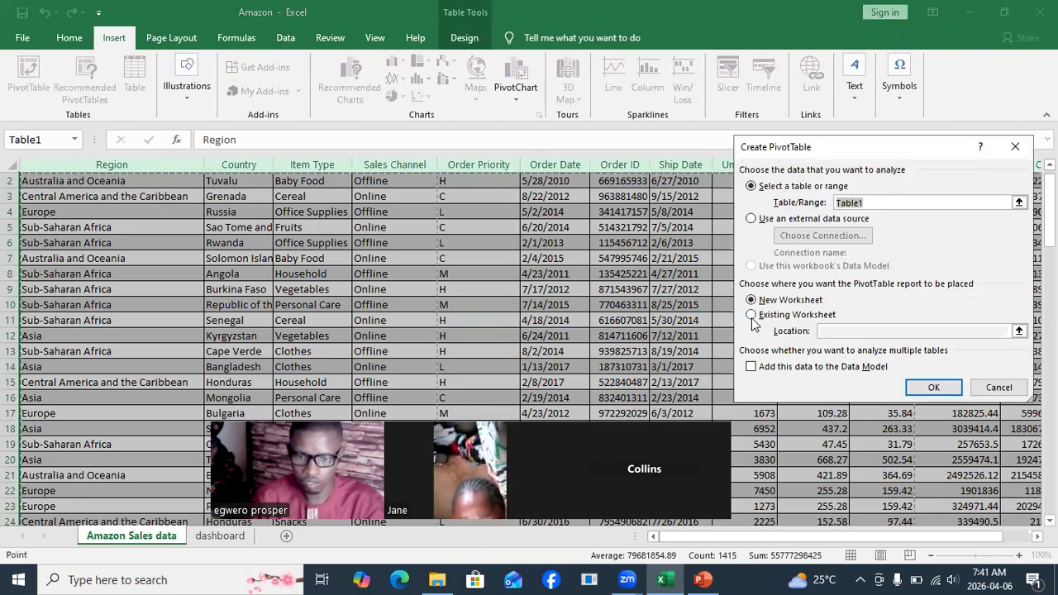
left_click(828, 330)
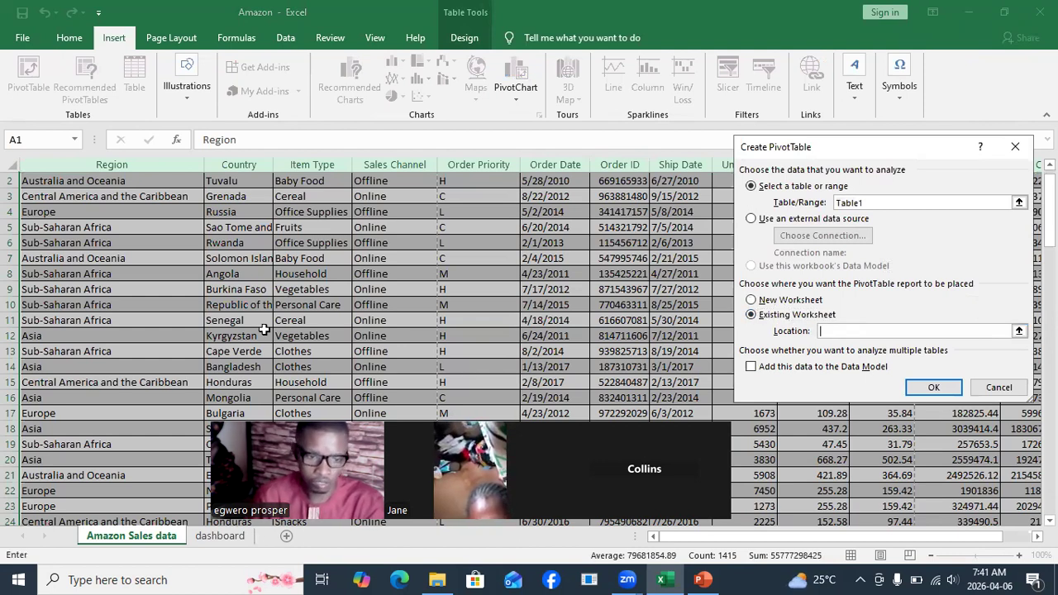
left_click(619, 244)
left_click(934, 386)
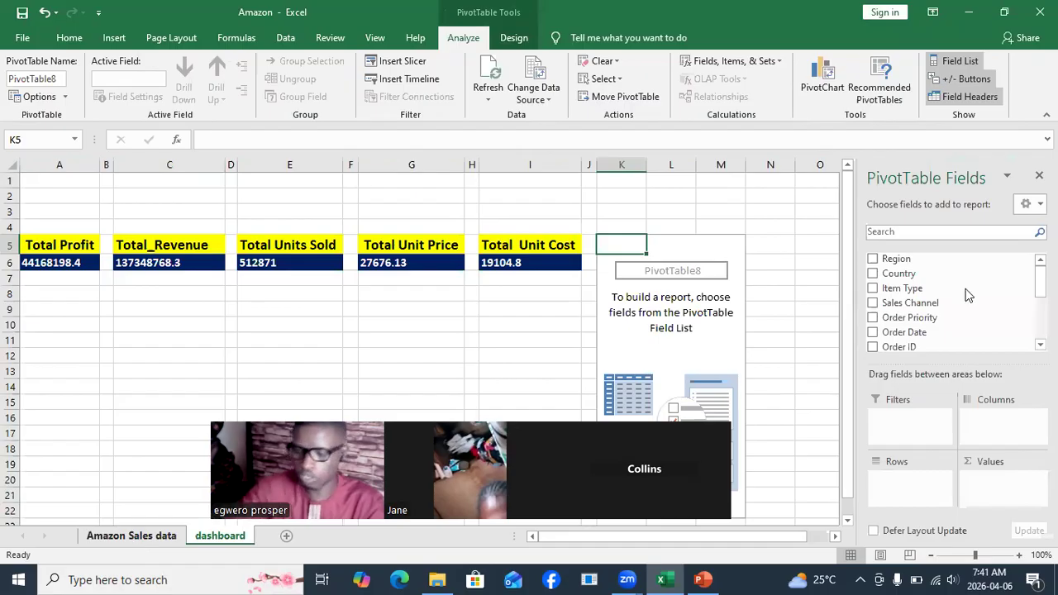
scroll(951, 306, "down", 3)
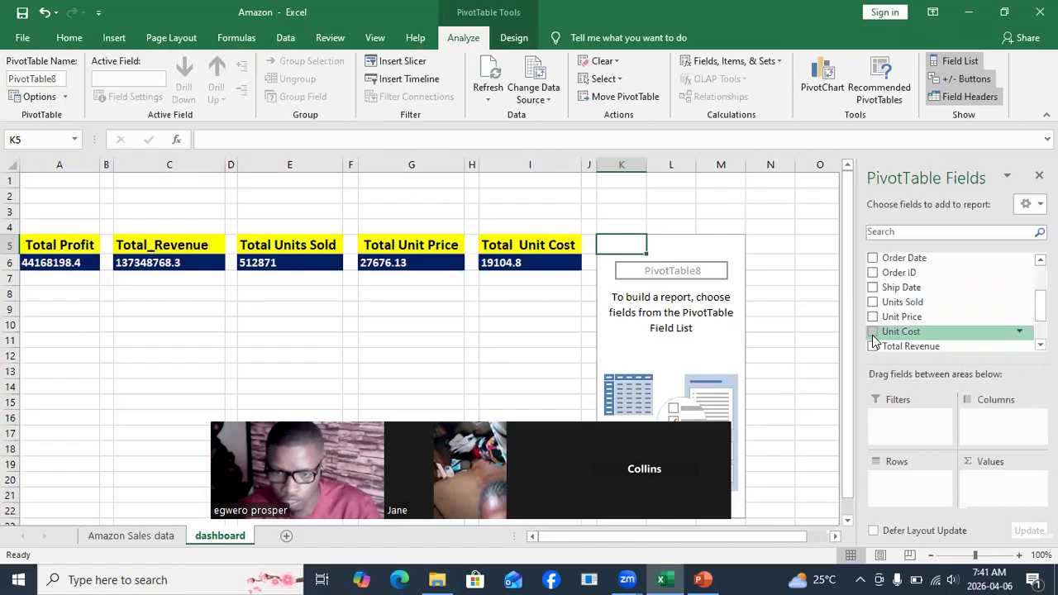
left_click(873, 332)
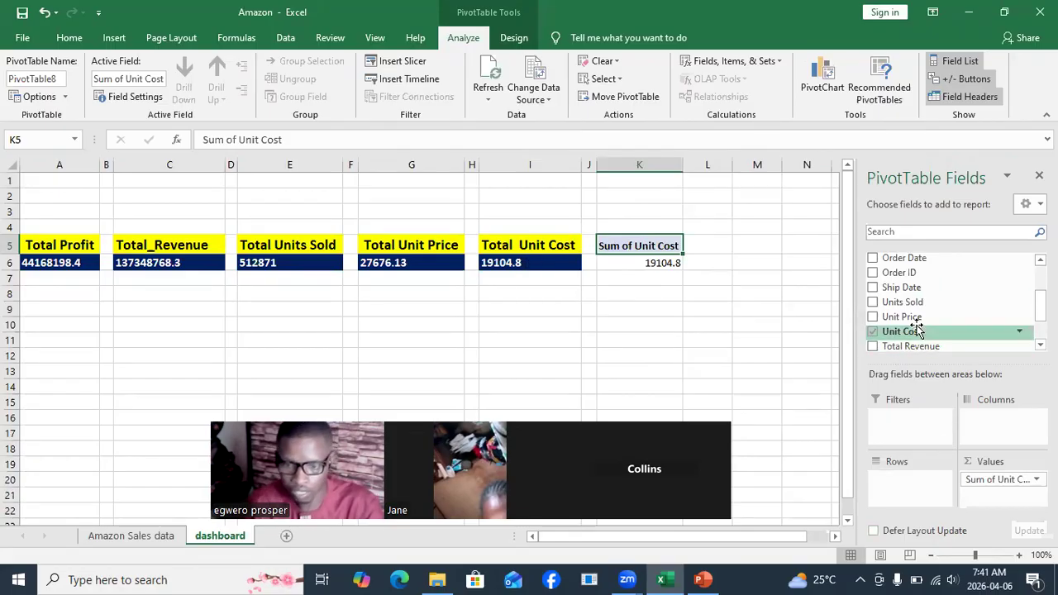
scroll(918, 326, "down", 2)
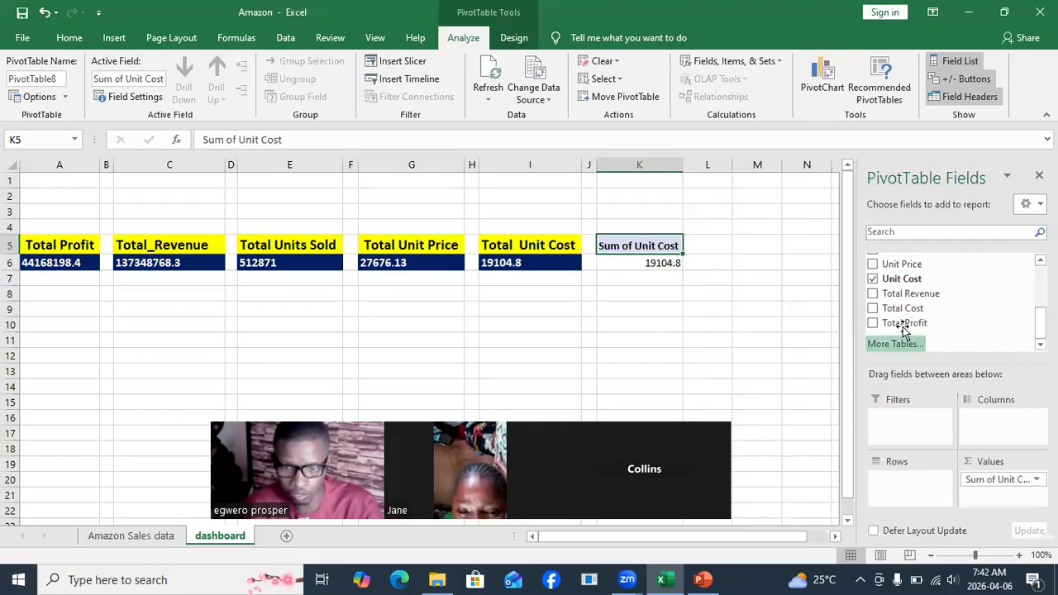
left_click(872, 310)
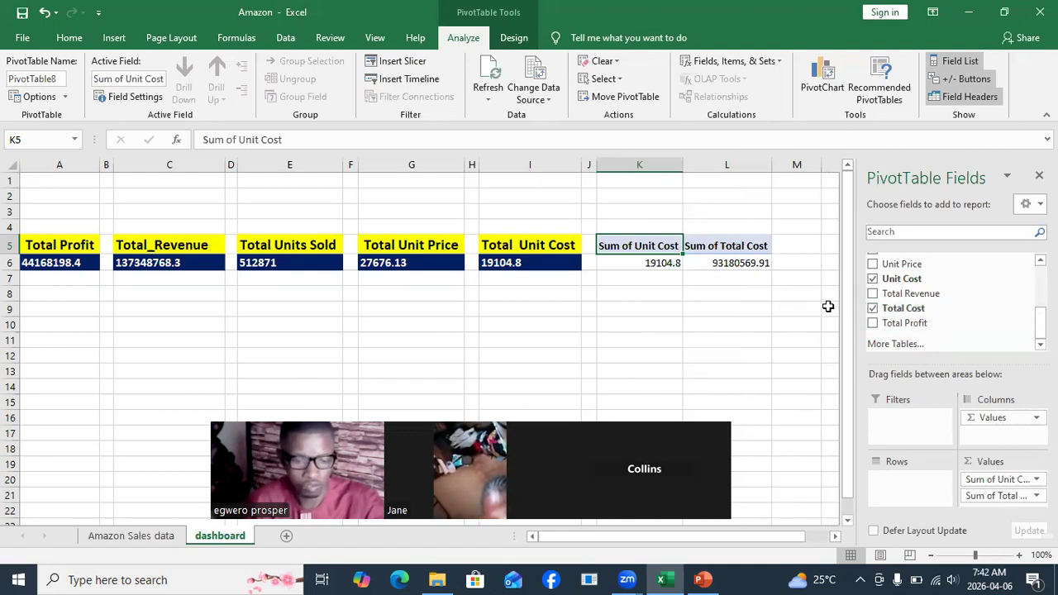
key("ctrl+z")
key("ctrl+z")
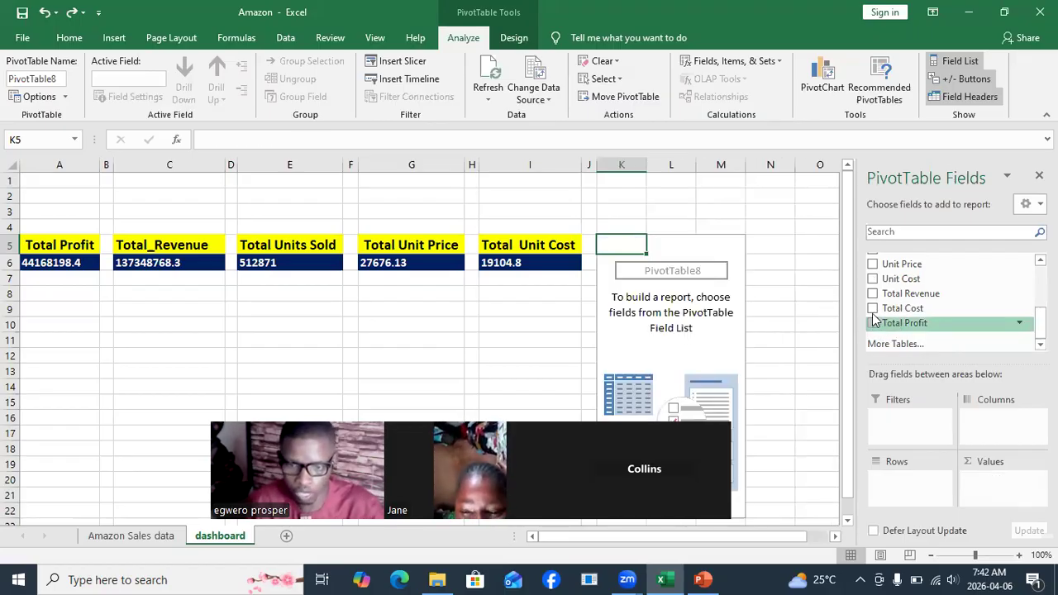
Add the Total Cost field as a summed value to the PivotTable at K5 and rename its header to "Total_ Cost".
left_click(873, 308)
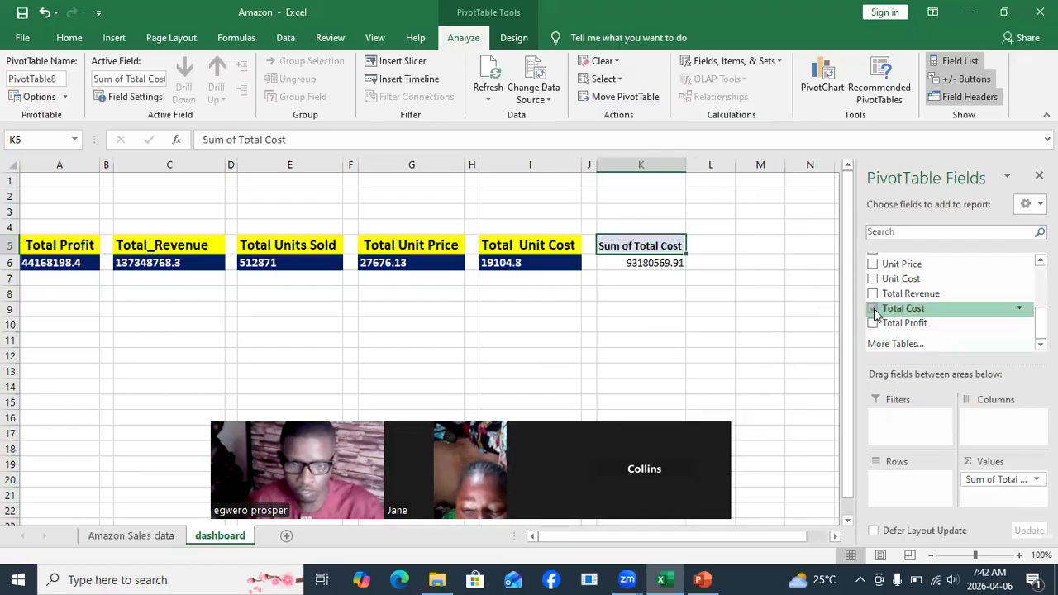
left_click(619, 289)
left_click(612, 245)
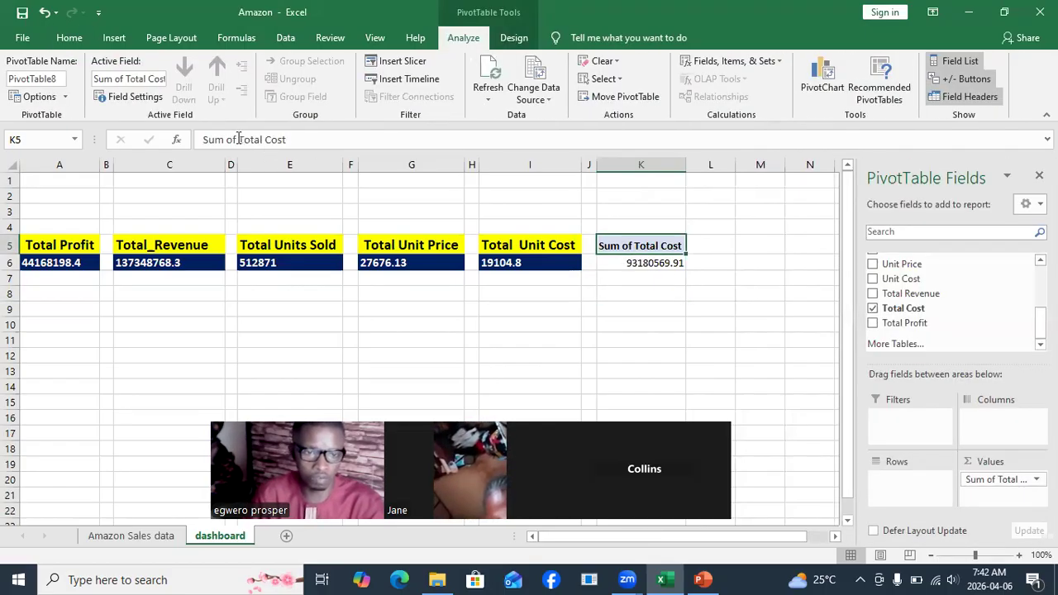
left_click(238, 139)
key("BackSpace")
key("BackSpace")
key("BackSpace")
key("BackSpace")
key("BackSpace")
key("BackSpace")
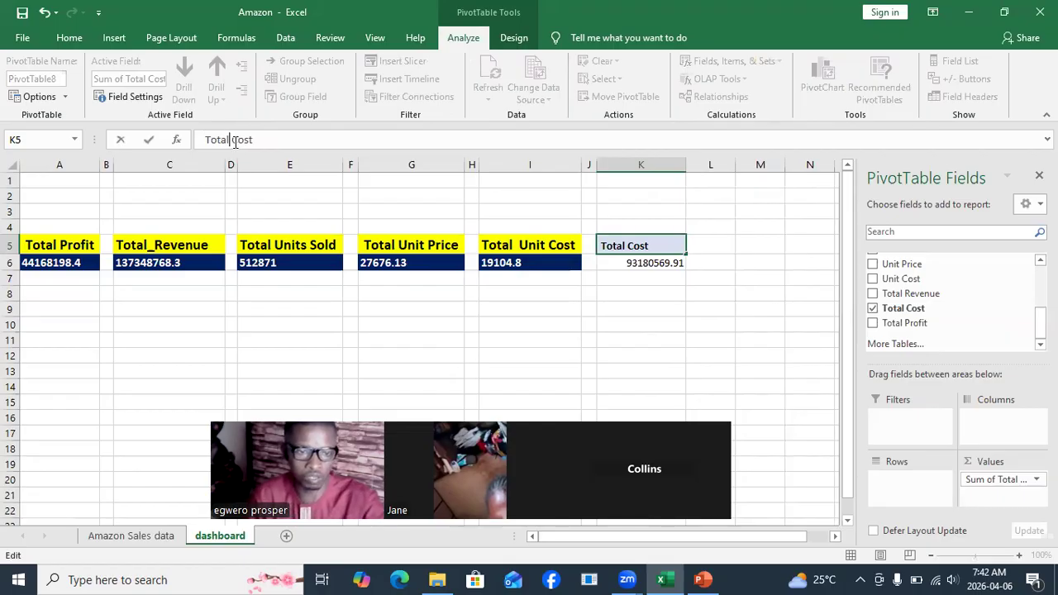
key("Delete")
type("_")
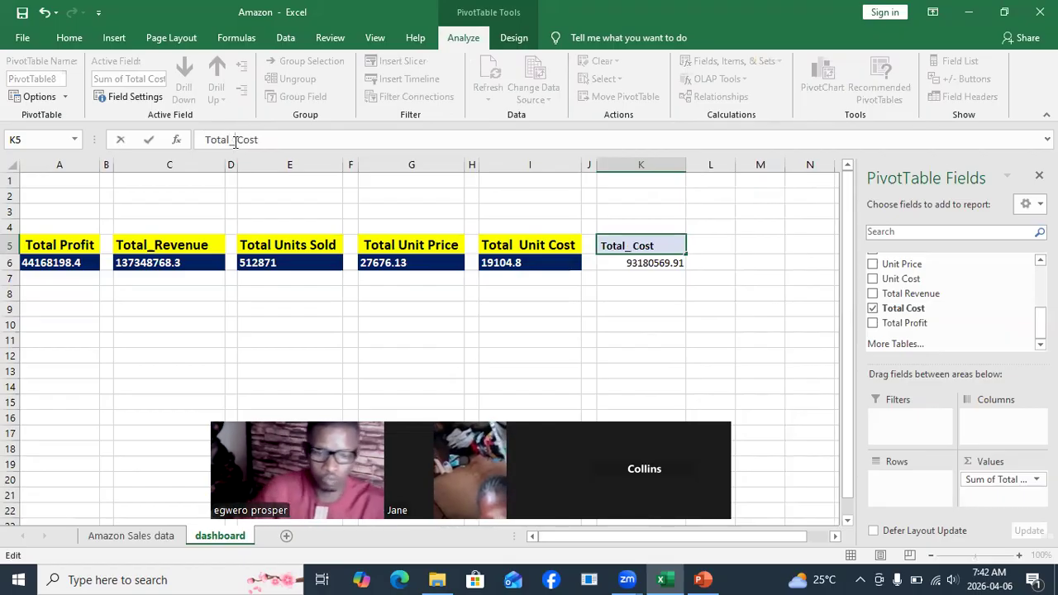
left_click(500, 216)
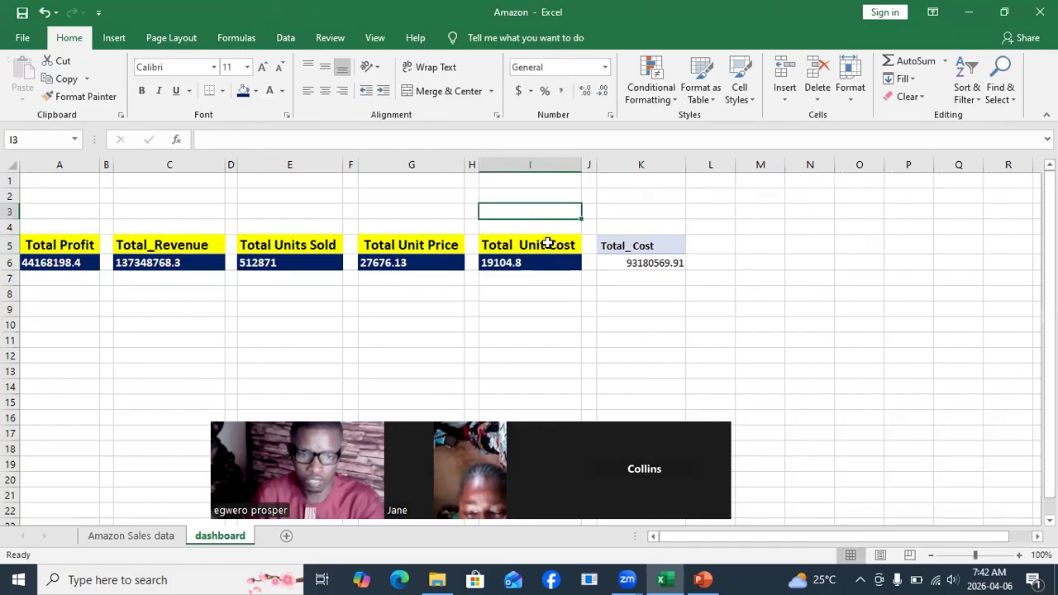
Copy the Total Unit Cost header and value formatting onto the Total_ Cost header and value.
left_click(546, 241)
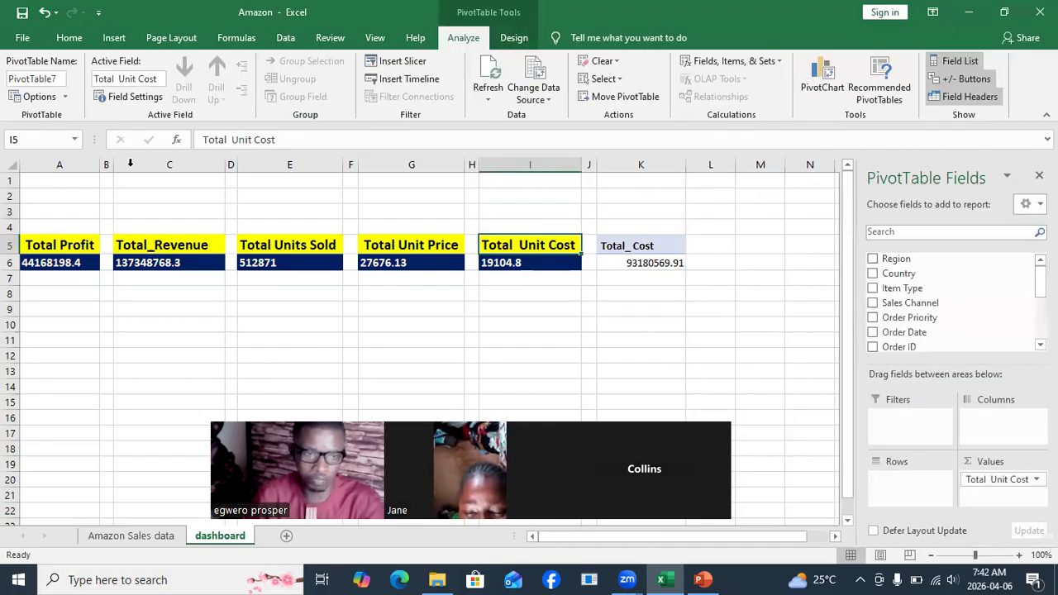
left_click(70, 38)
left_click(74, 97)
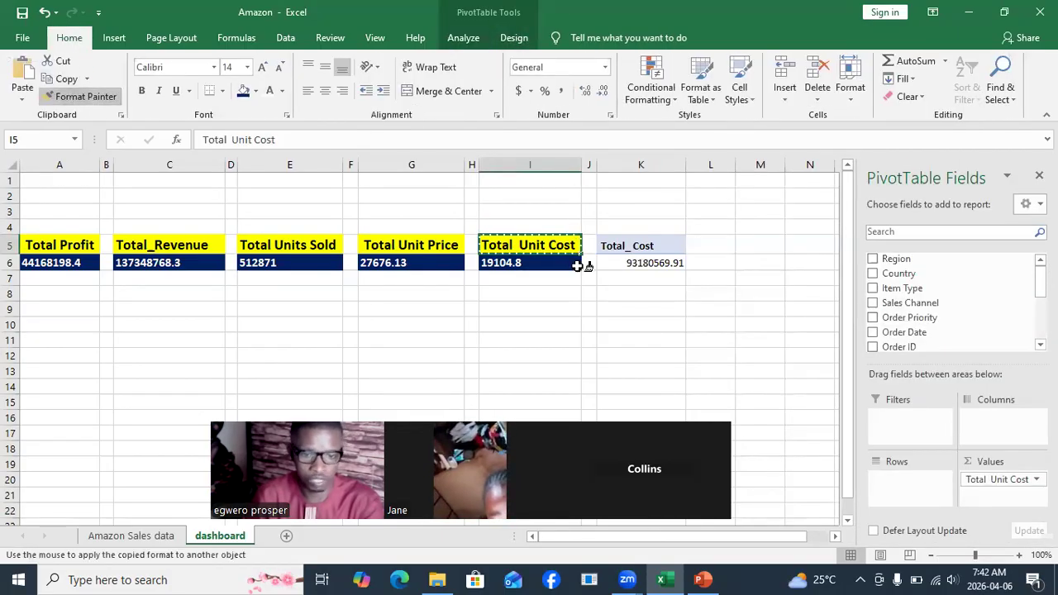
left_click(628, 246)
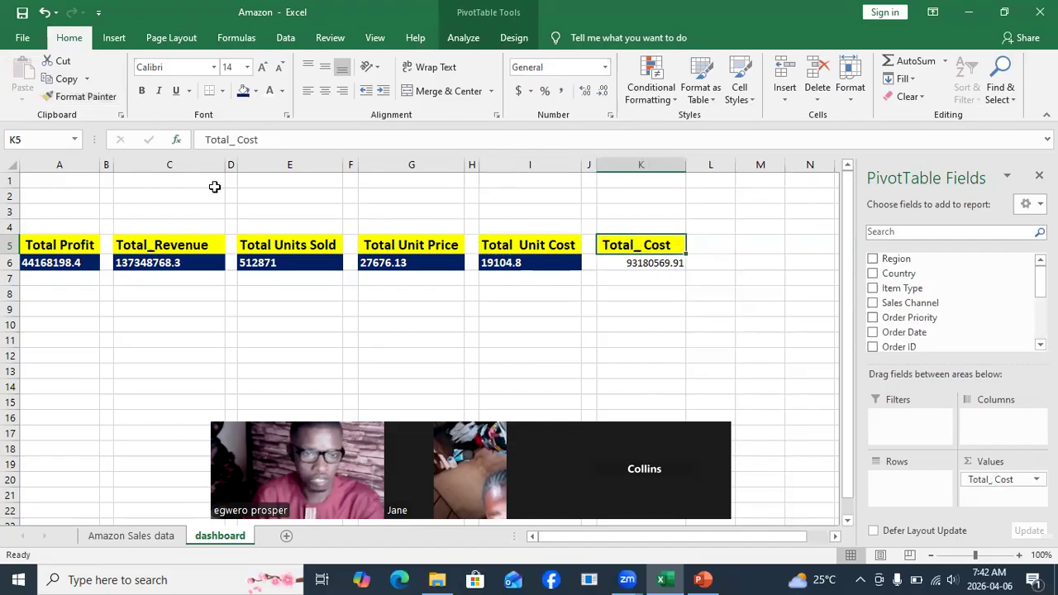
left_click(530, 263)
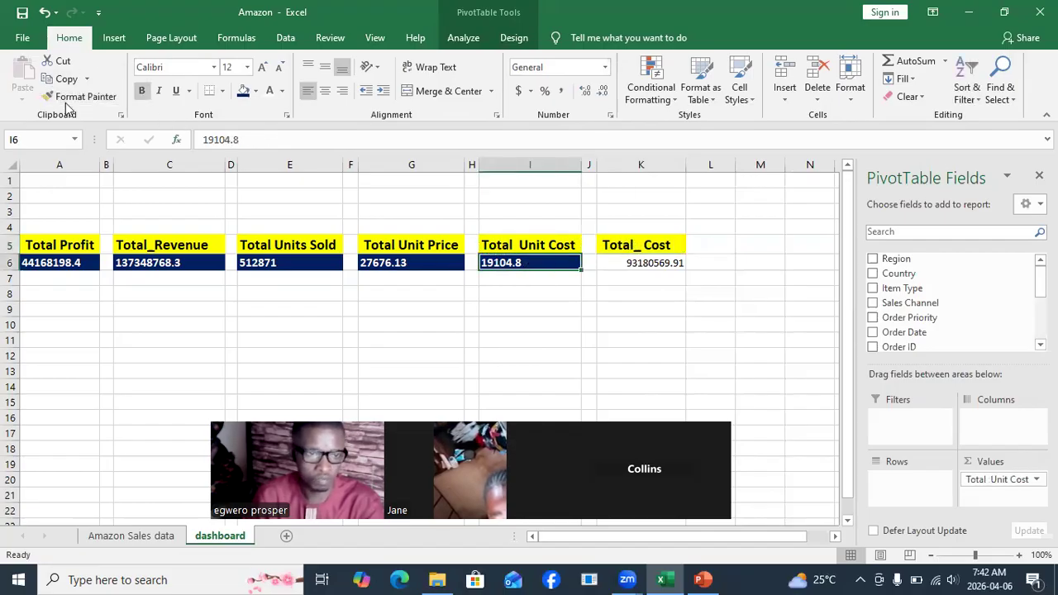
left_click(81, 97)
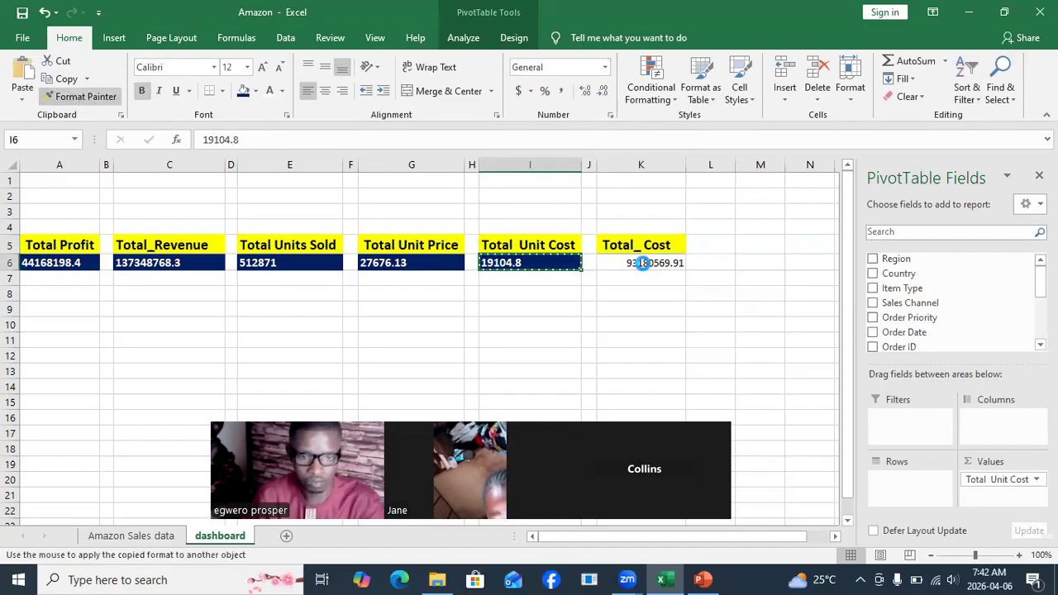
left_click(634, 262)
left_click(562, 337)
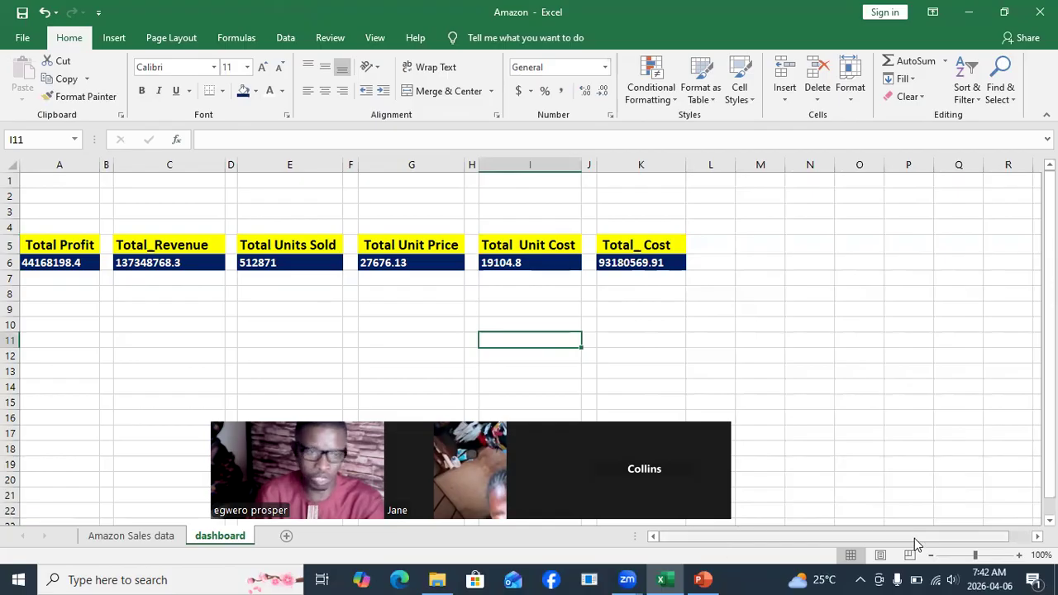
Insert a WordArt object in the grey patterned fill style on the dashboard sheet.
left_click(116, 43)
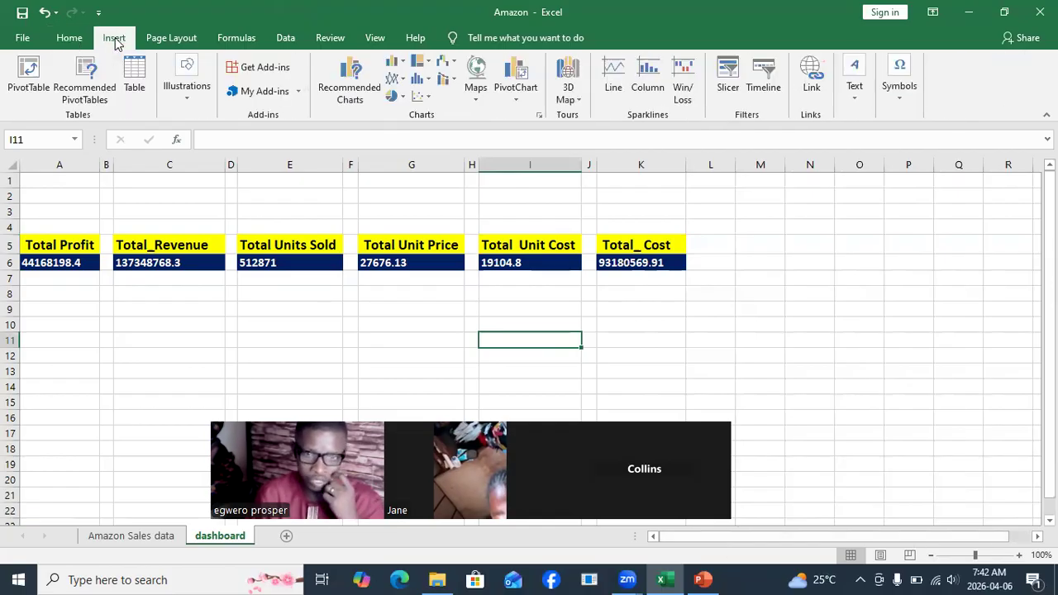
left_click(855, 93)
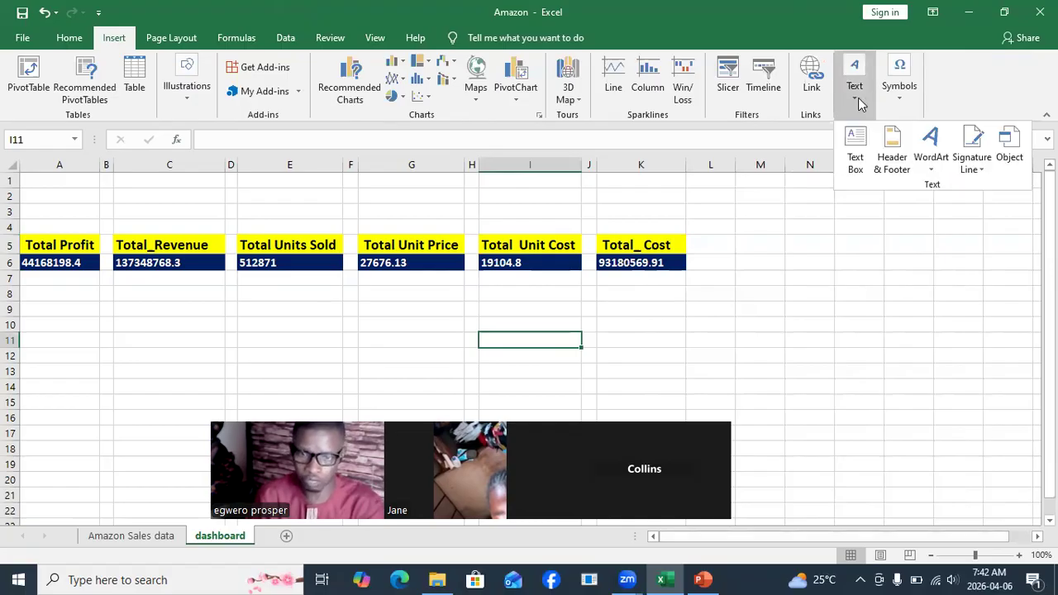
left_click(930, 175)
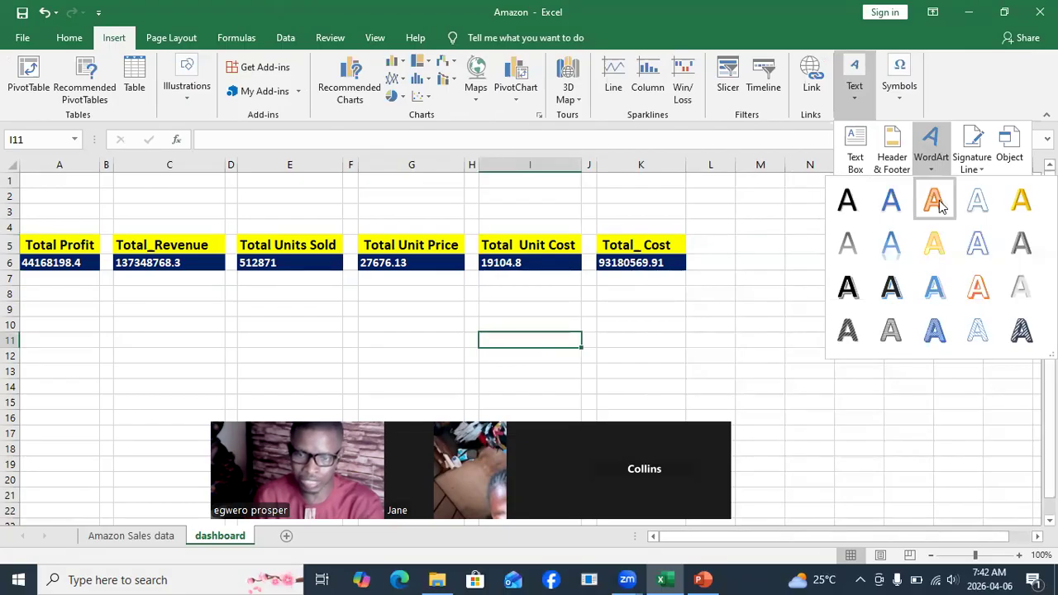
left_click(891, 328)
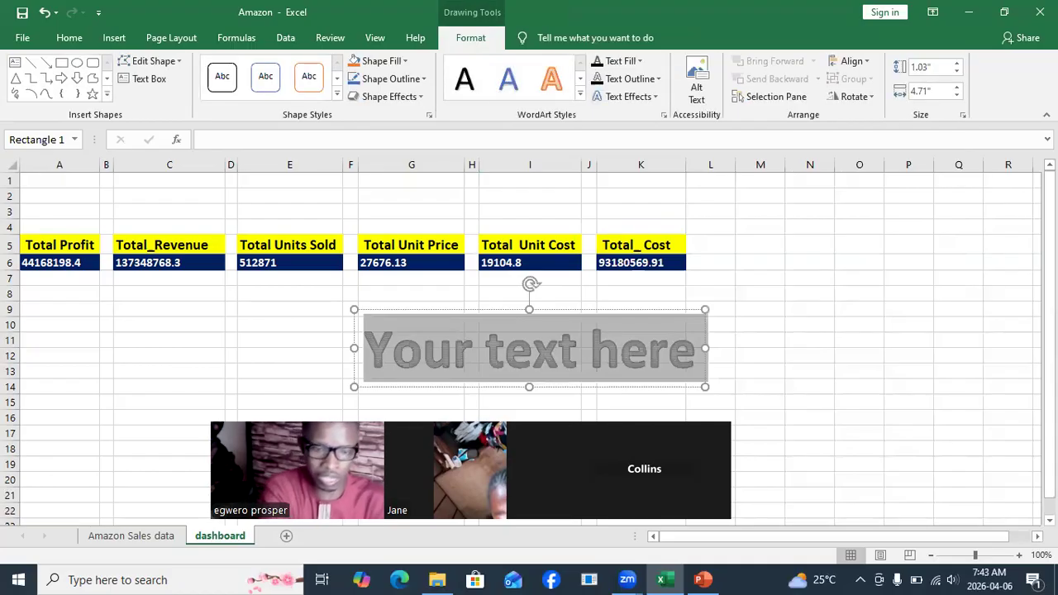
Set the WordArt text to "SALES INVENTORY ANALYSIS" and move it above the summary cards, starting at column A in the first rows.
type("S")
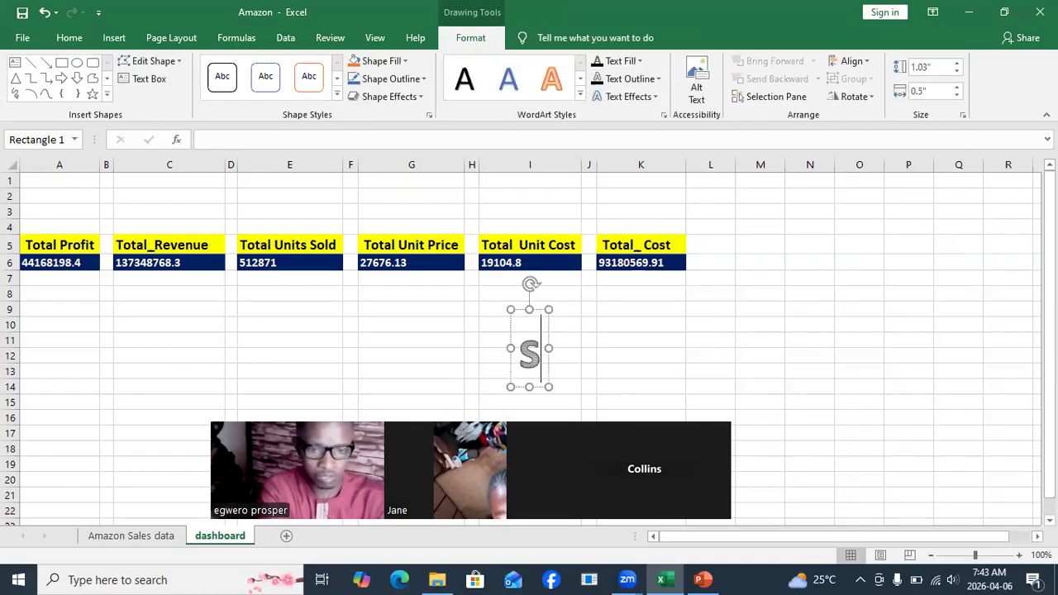
type("a")
key("BackSpace")
key("BackSpace")
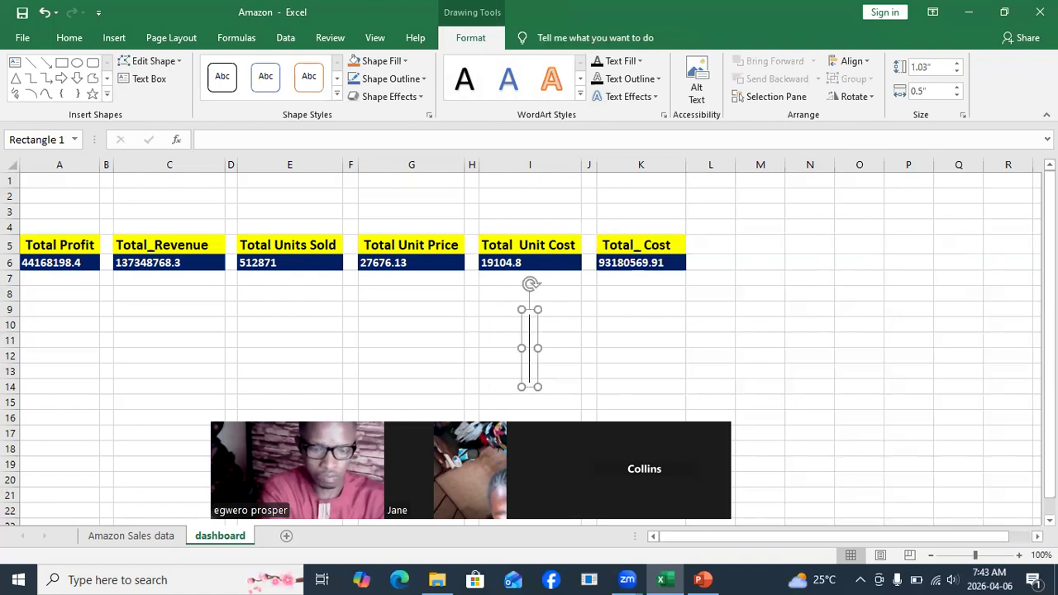
type("SALES")
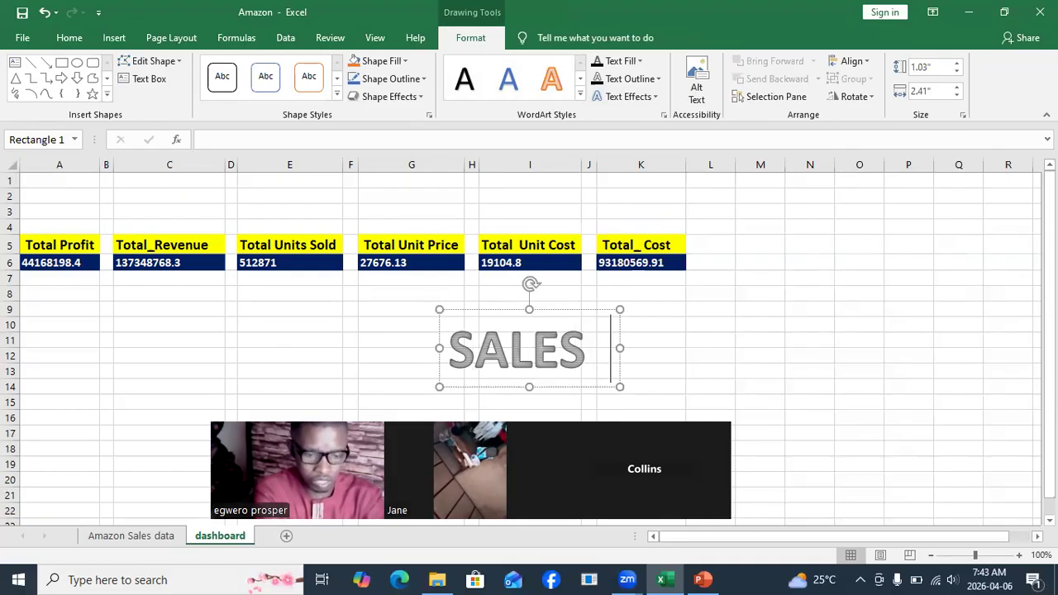
type("I")
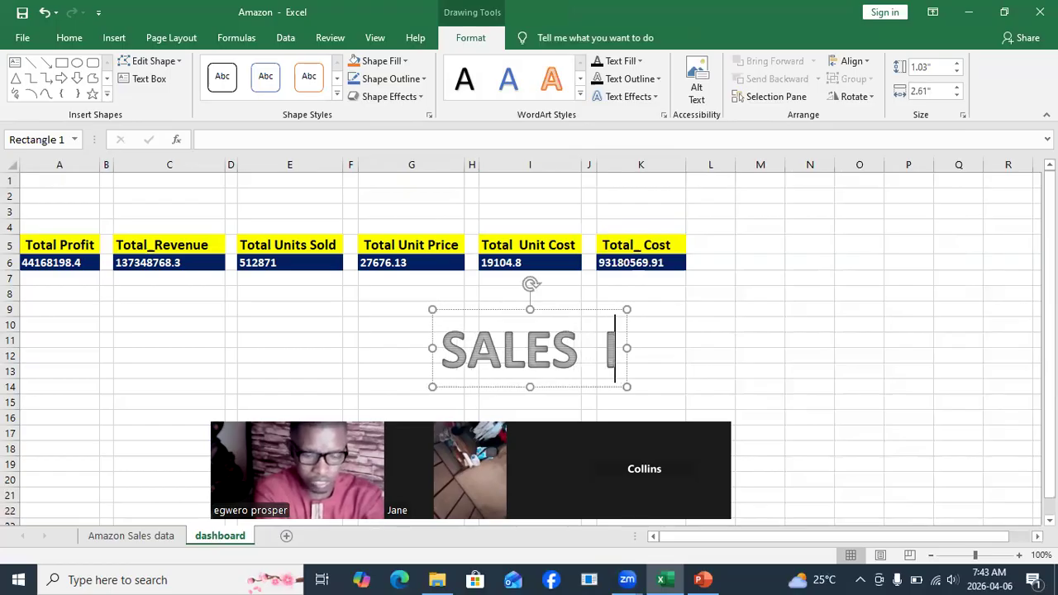
type("NVE")
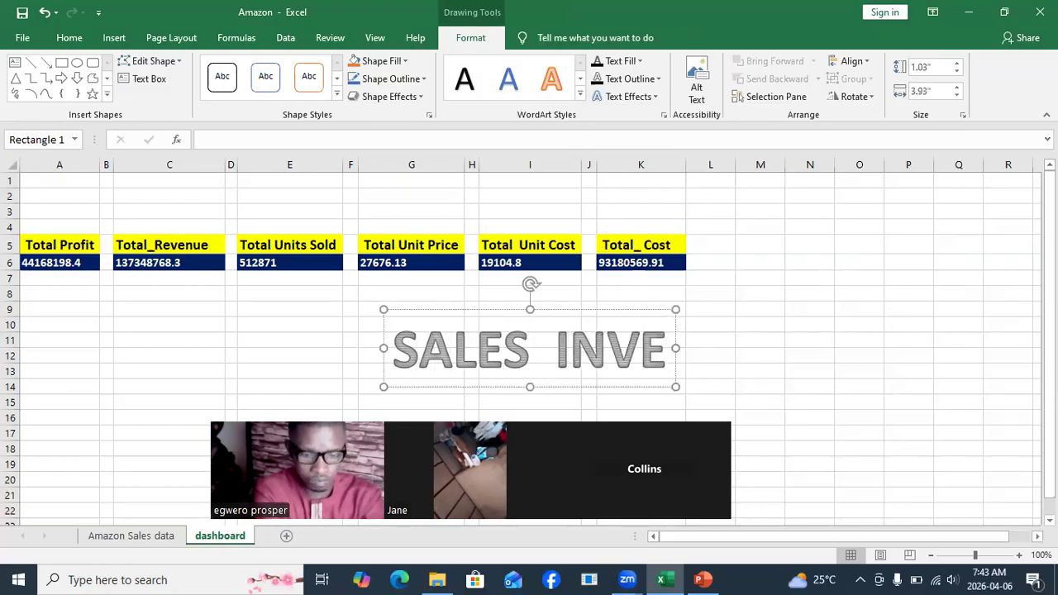
type("NTORY")
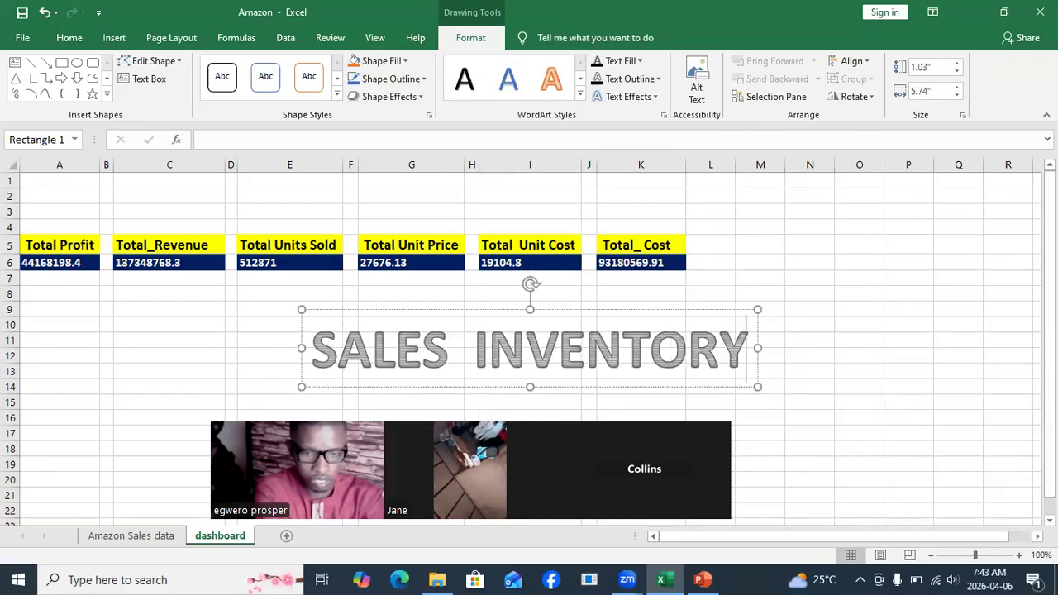
type(" ANA")
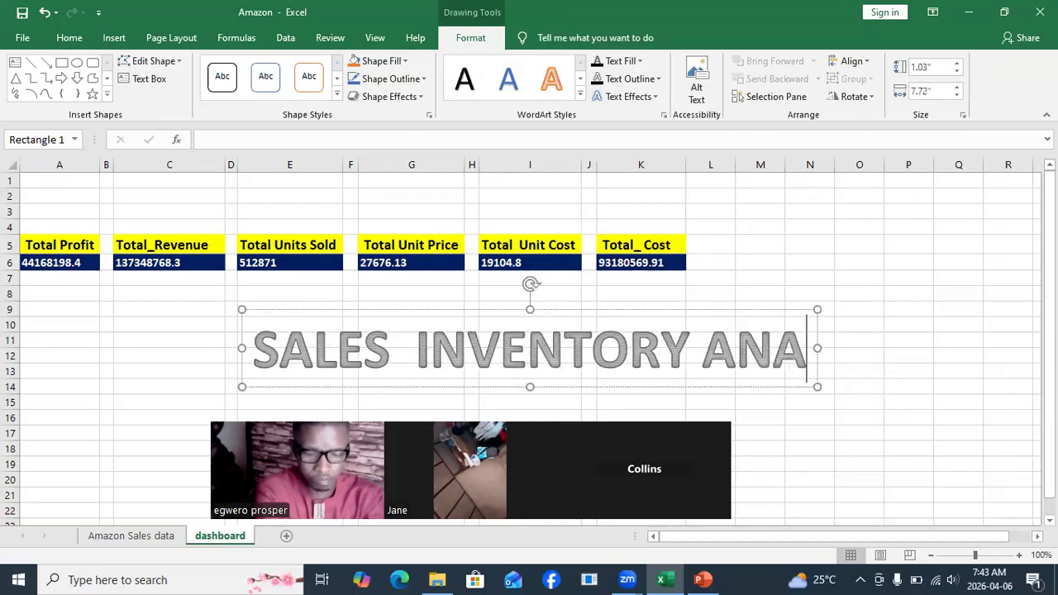
type("LYSIS")
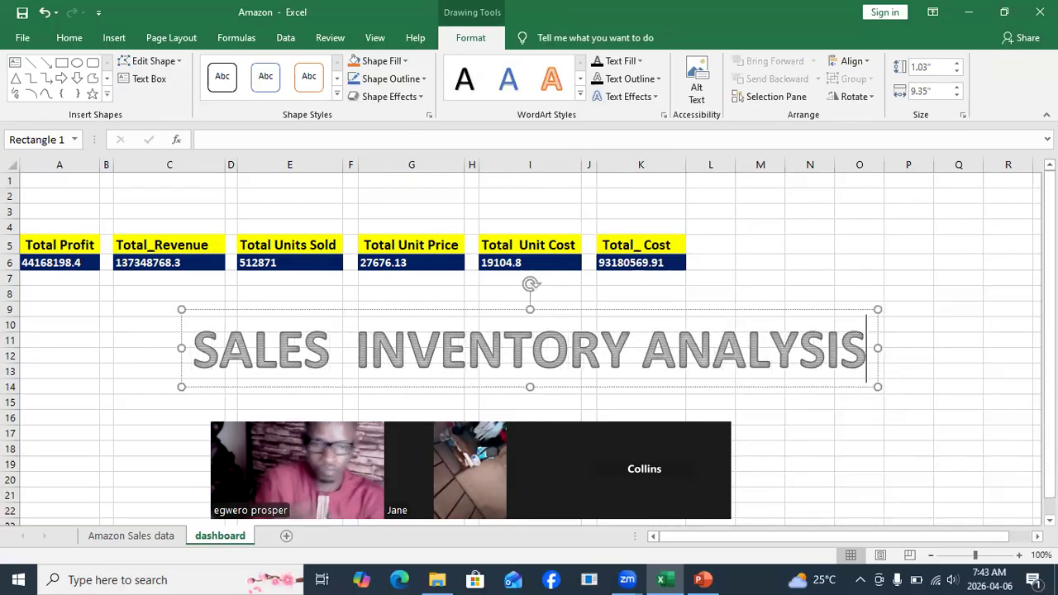
left_click_drag(686, 268, 583, 134)
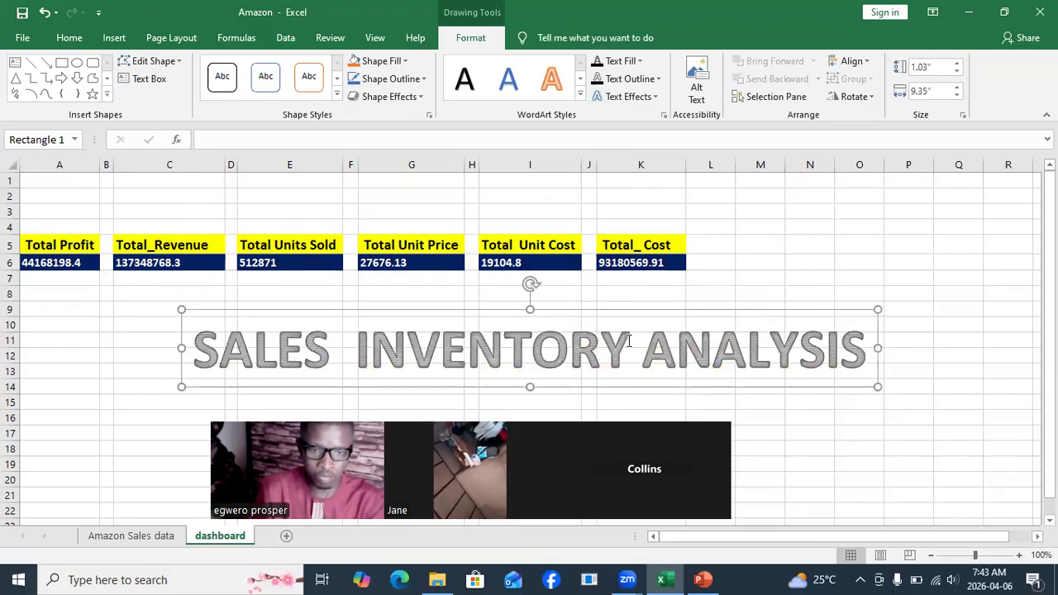
left_click_drag(588, 386, 405, 218)
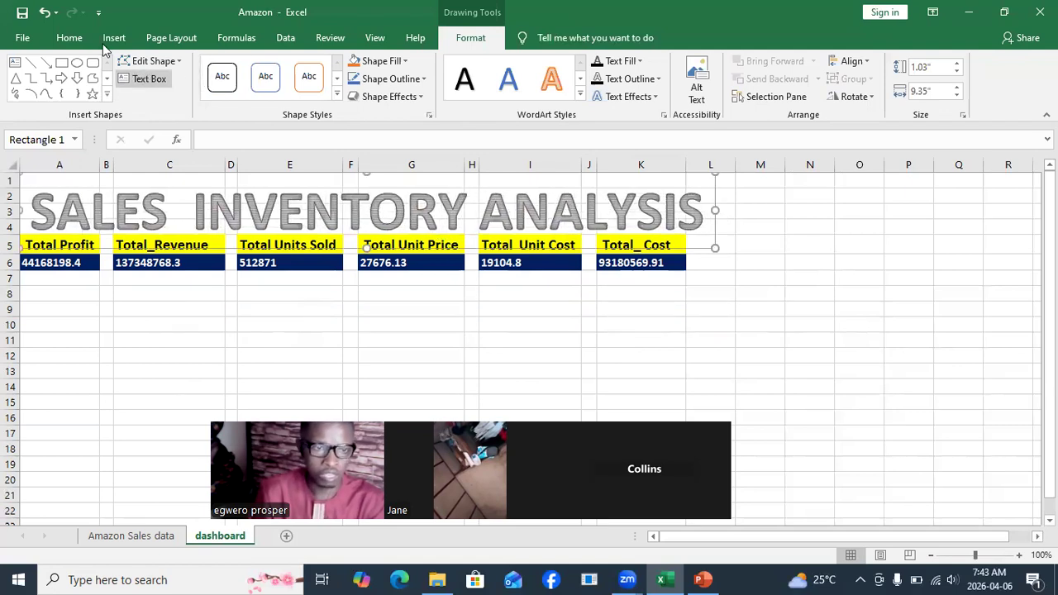
Reduce the WordArt title's font size to 28 and position it above the summary cards, spanning about columns C to I.
left_click(69, 38)
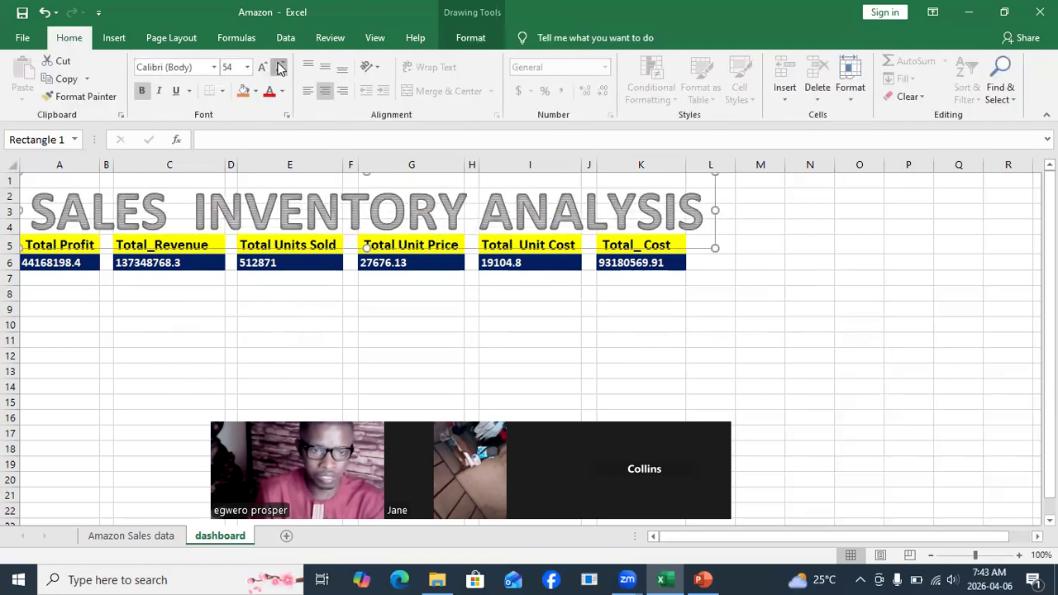
left_click(278, 67)
left_click(278, 67)
left_click(278, 67)
left_click_drag(326, 217, 288, 226)
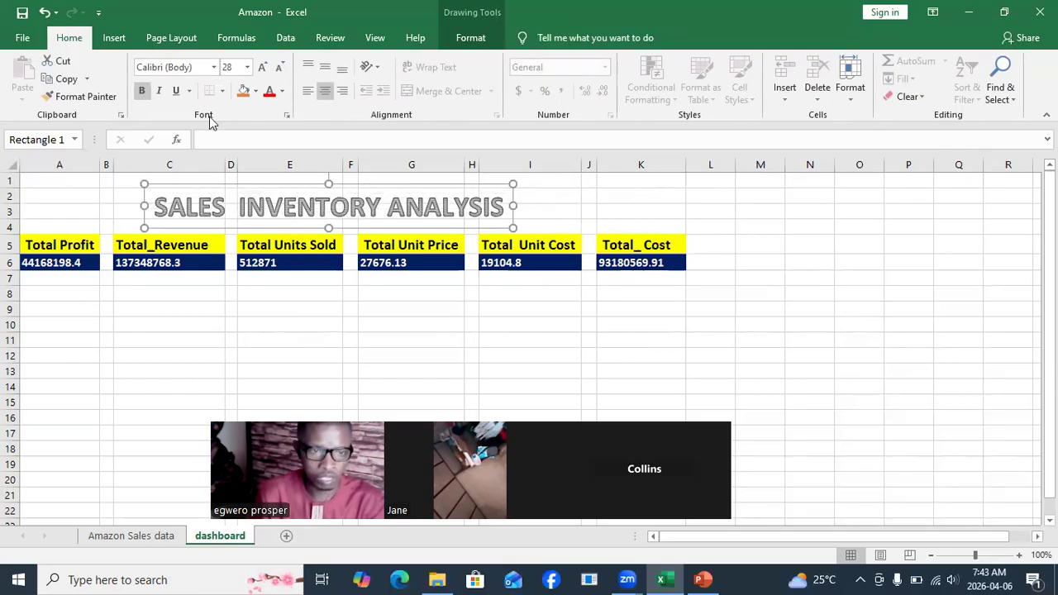
Recolour the WordArt title dark blue and set its font size to 32.
left_click(282, 91)
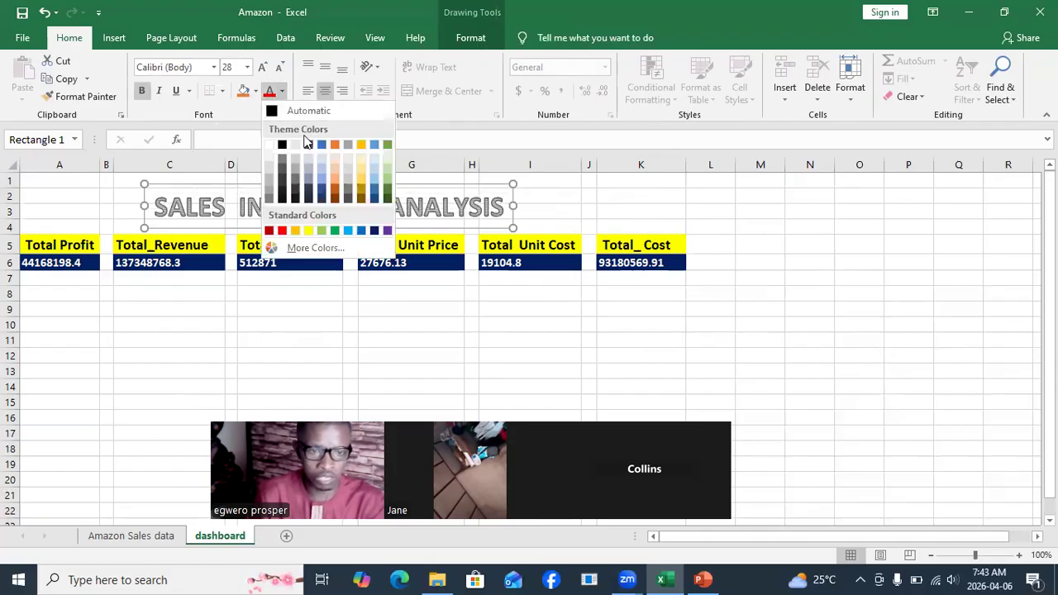
left_click(375, 230)
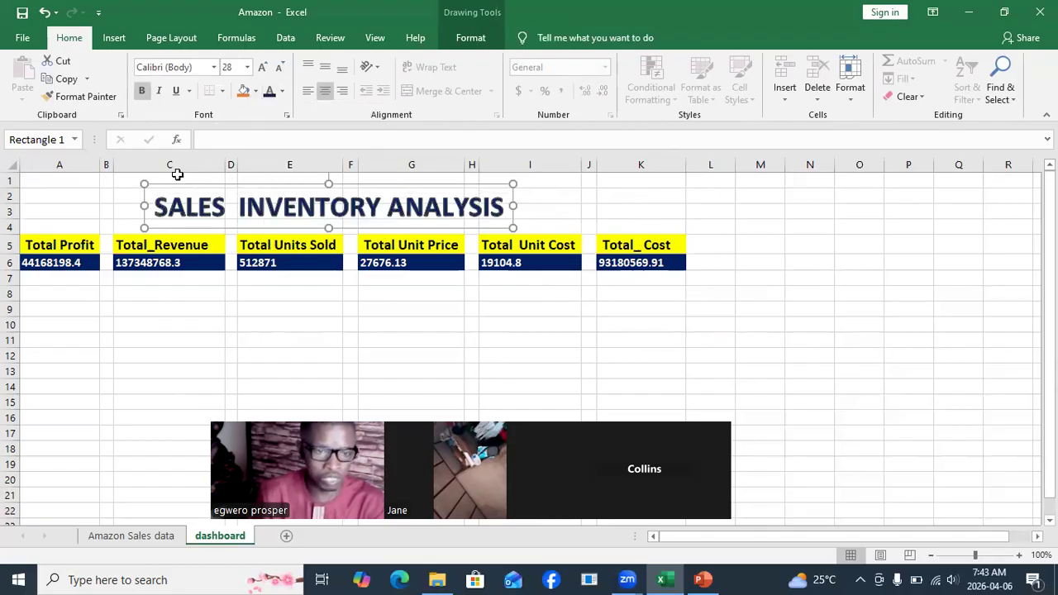
left_click(264, 72)
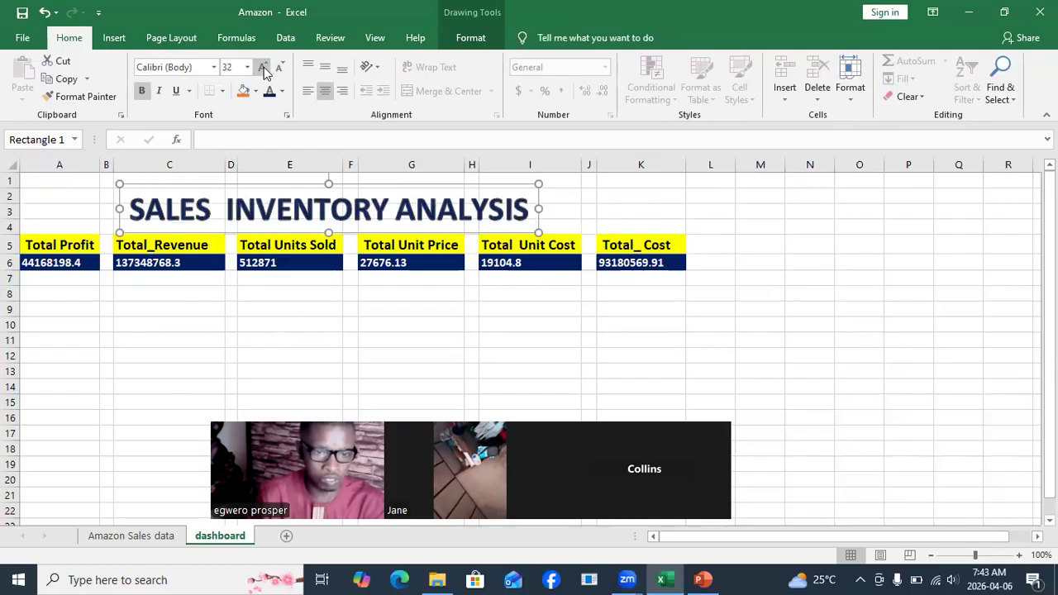
left_click(165, 353)
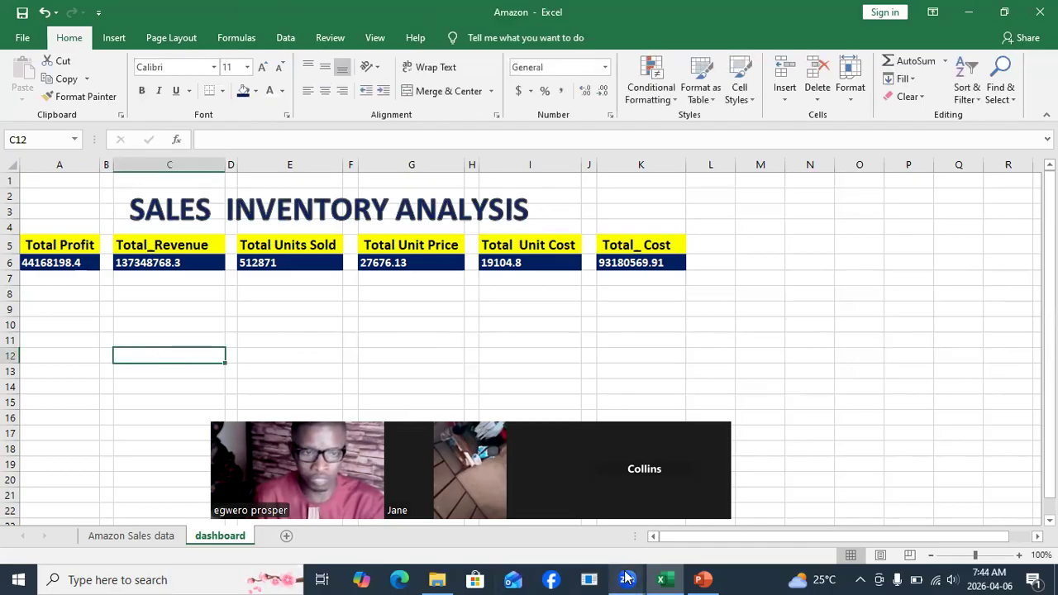
Open Google Chrome and search Google for "sales".
mouse_move(626, 579)
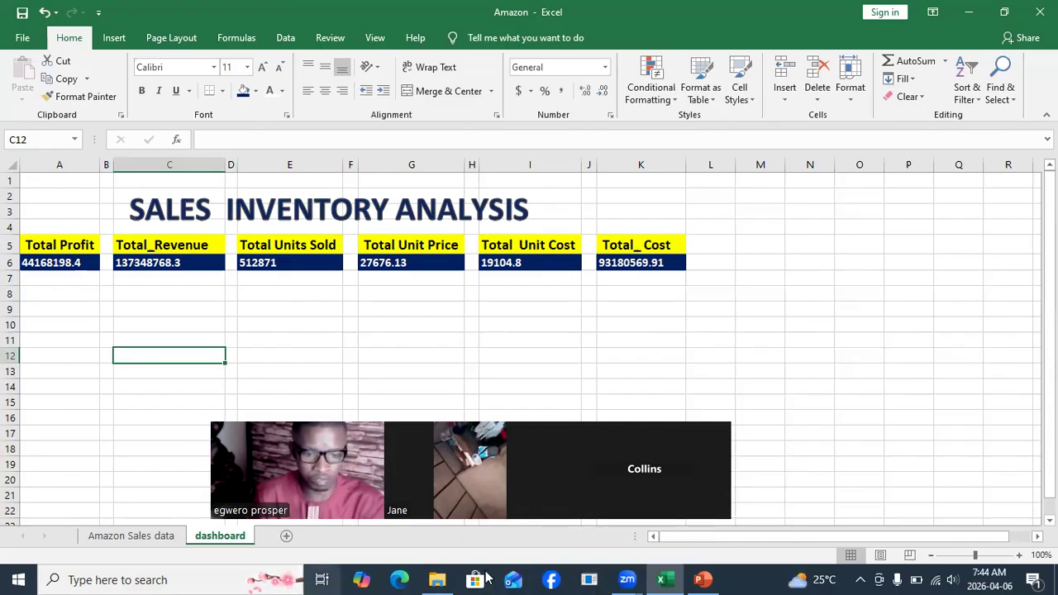
left_click(189, 578)
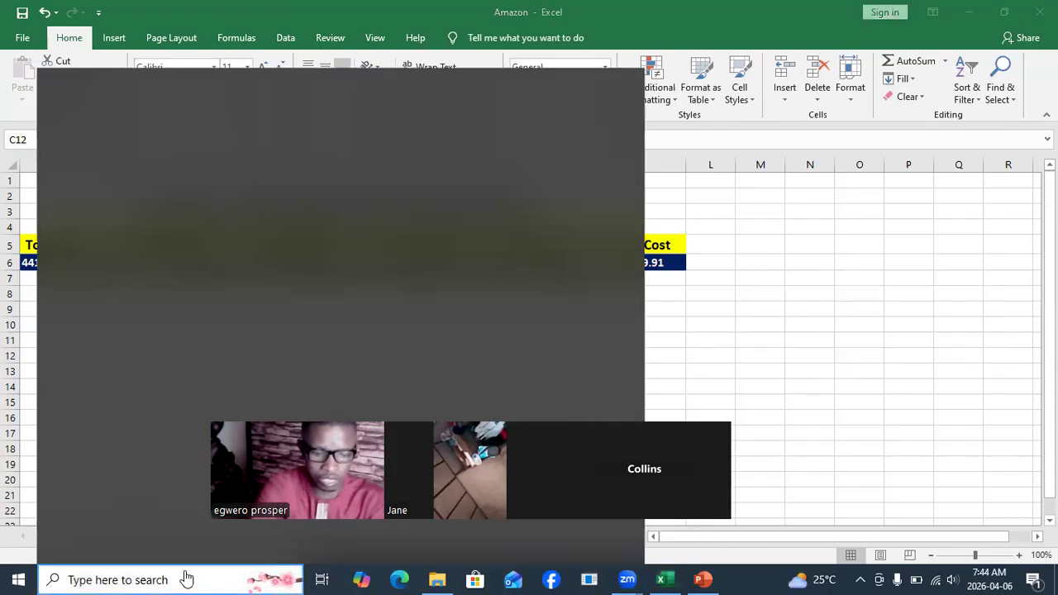
type("CHRO")
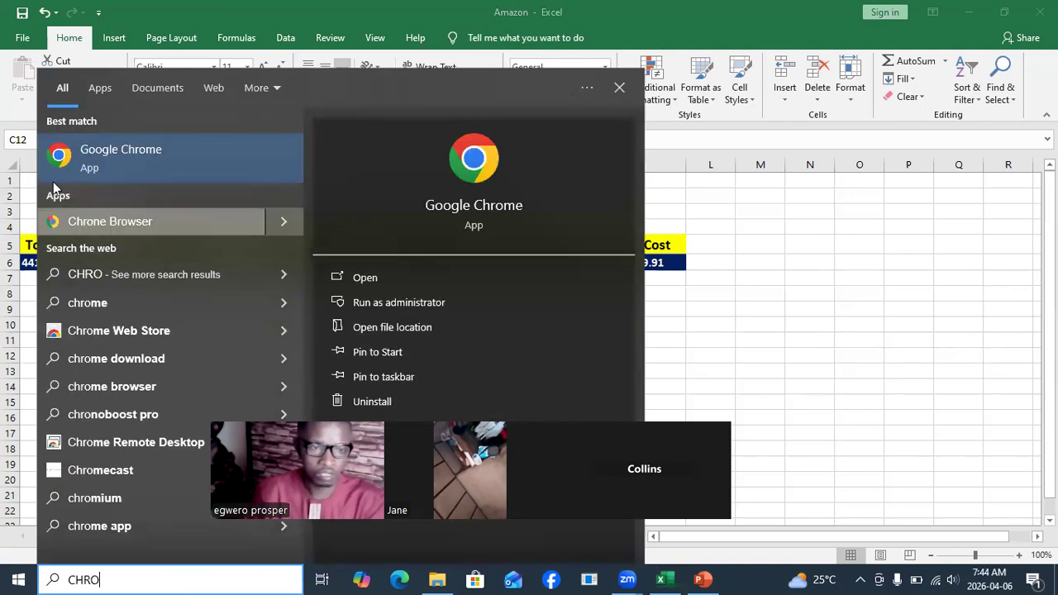
left_click(106, 157)
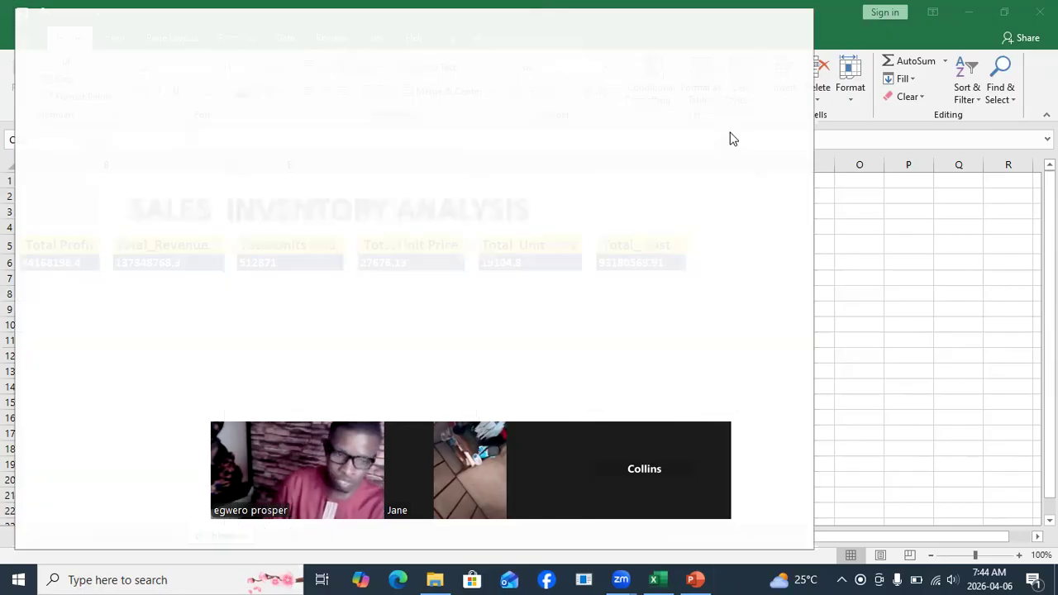
left_click(762, 24)
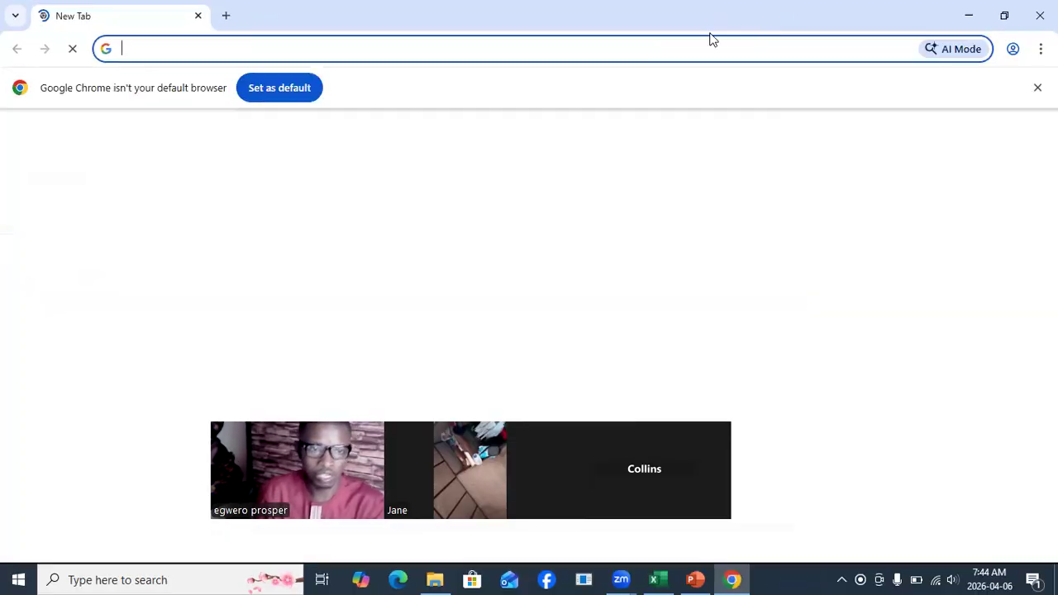
left_click(334, 328)
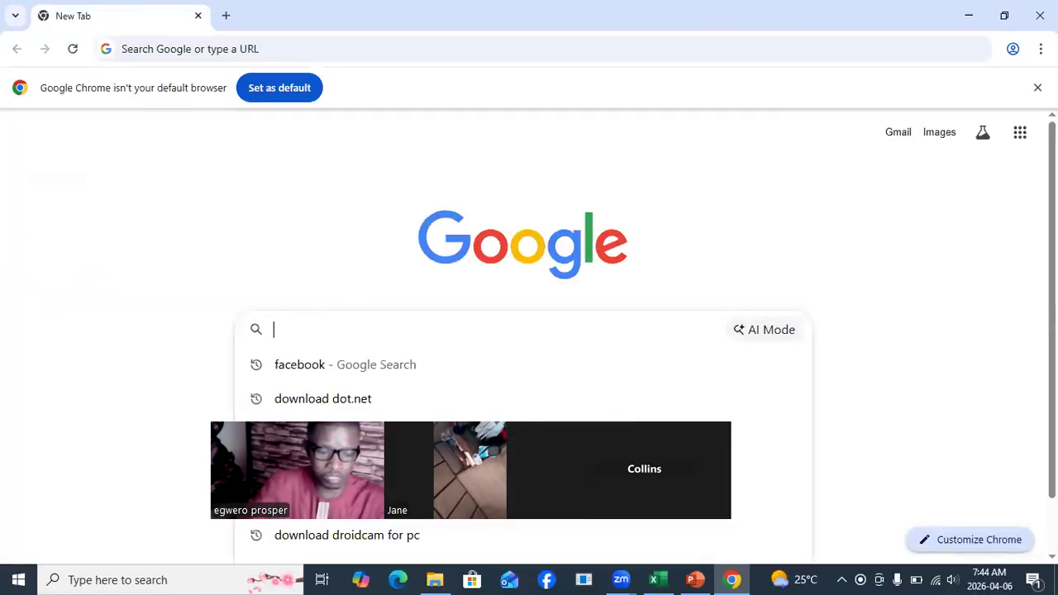
type("sales")
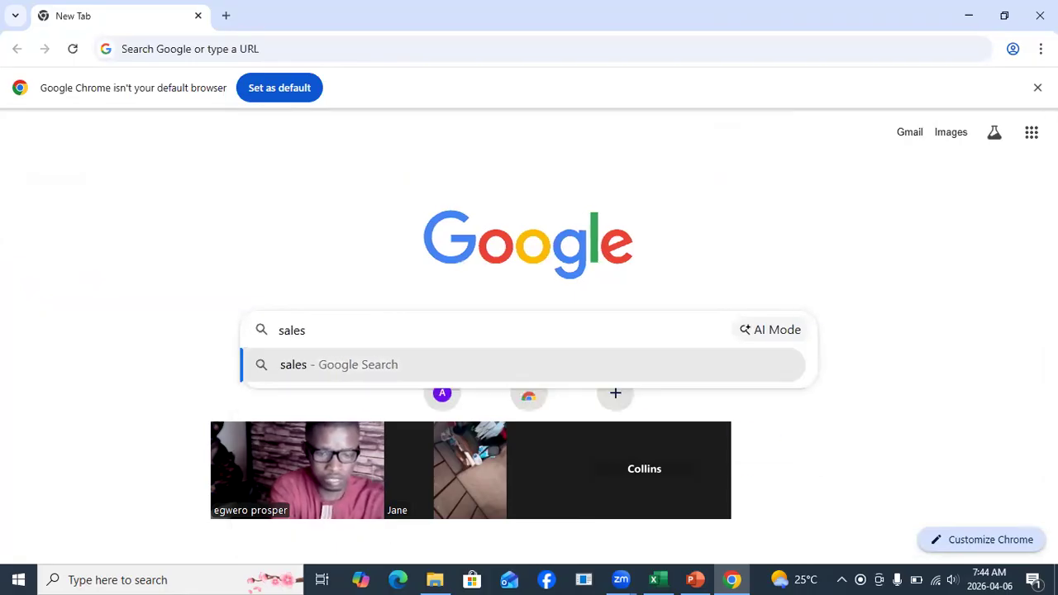
key("Return")
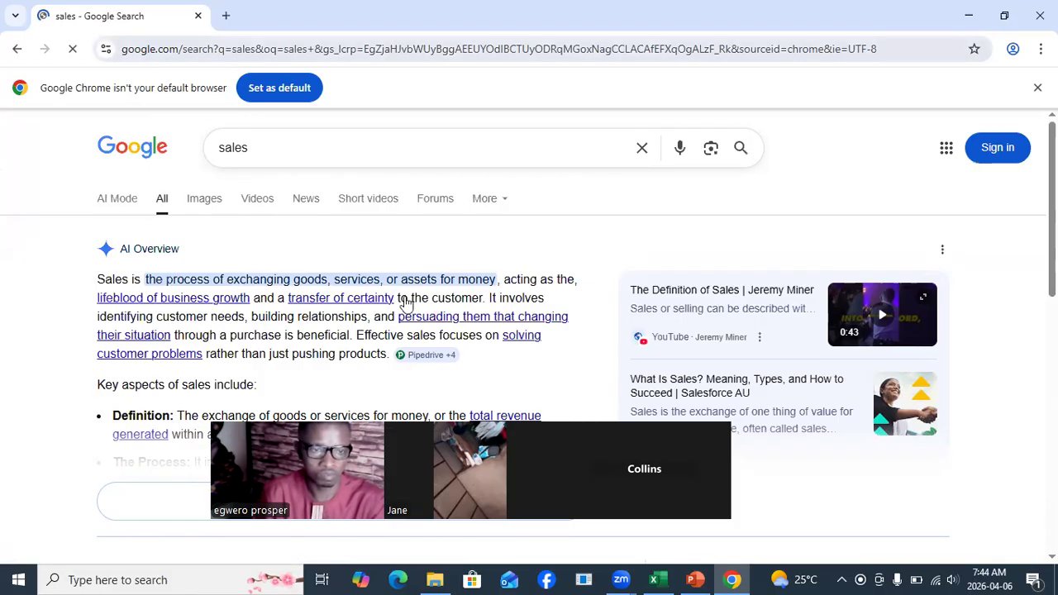
Return to the Excel dashboard and fill the title area A1:K4 with the light grey theme colour.
mouse_move(666, 579)
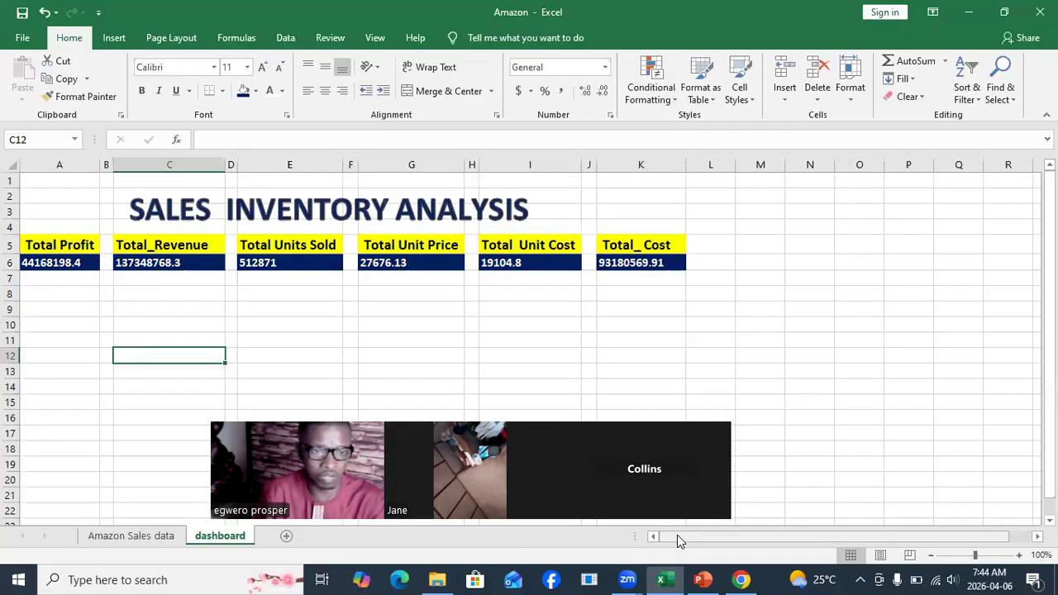
left_click_drag(27, 177, 612, 219)
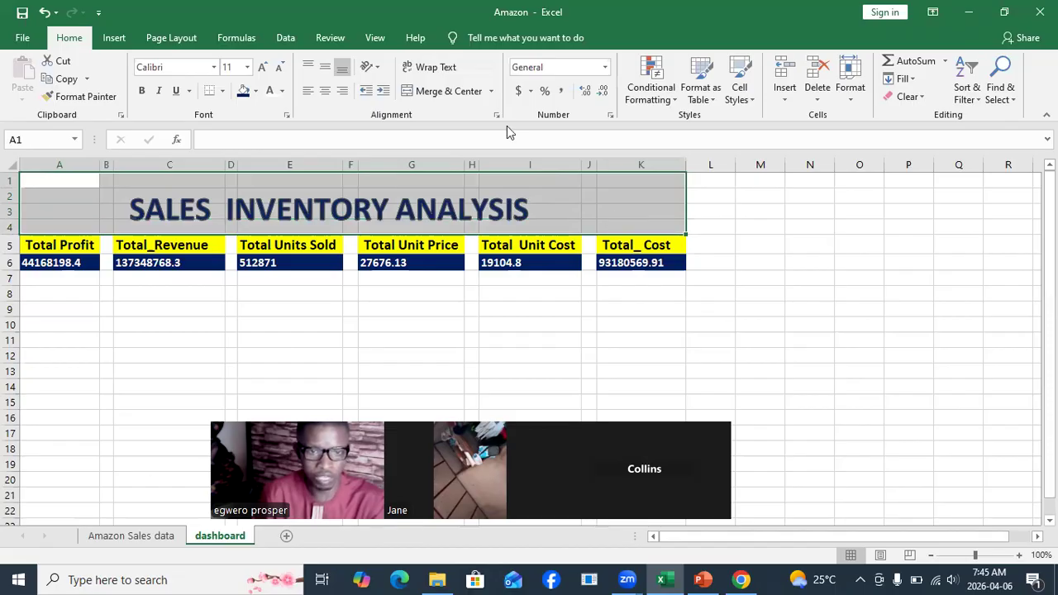
left_click(256, 92)
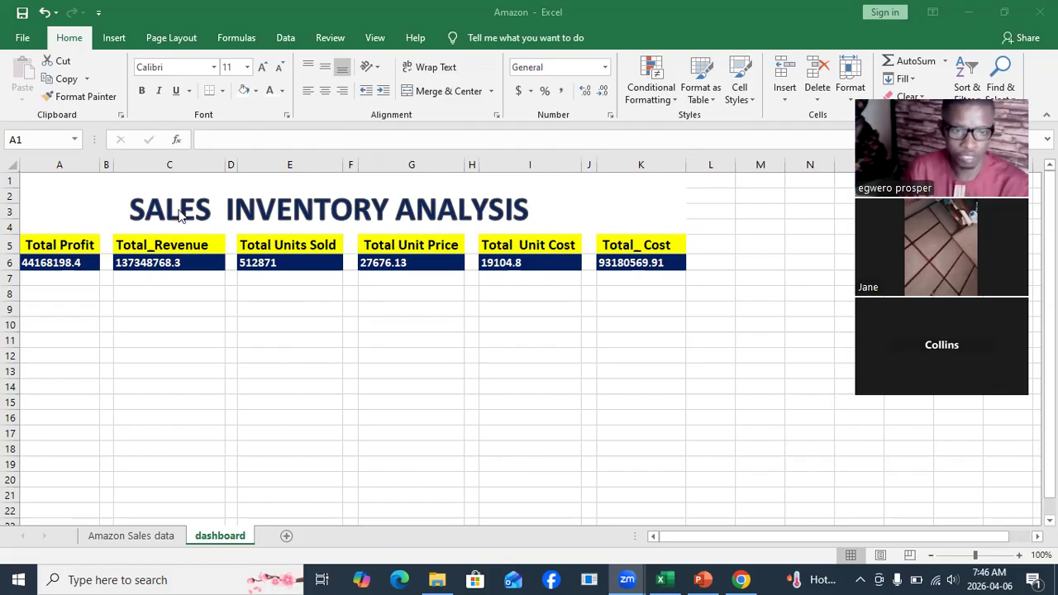
left_click(598, 205, "shift")
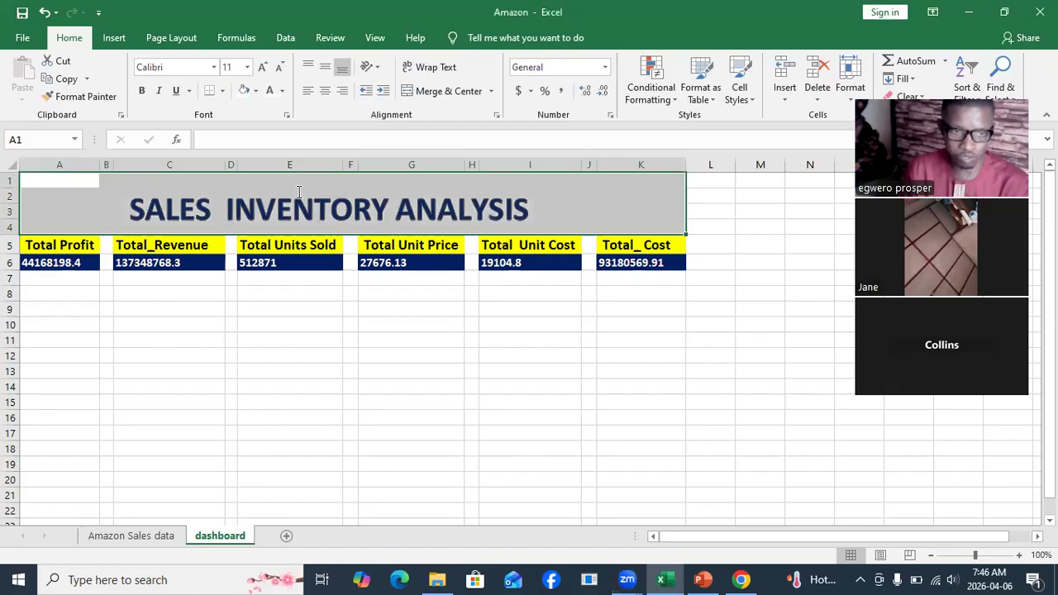
left_click(256, 91)
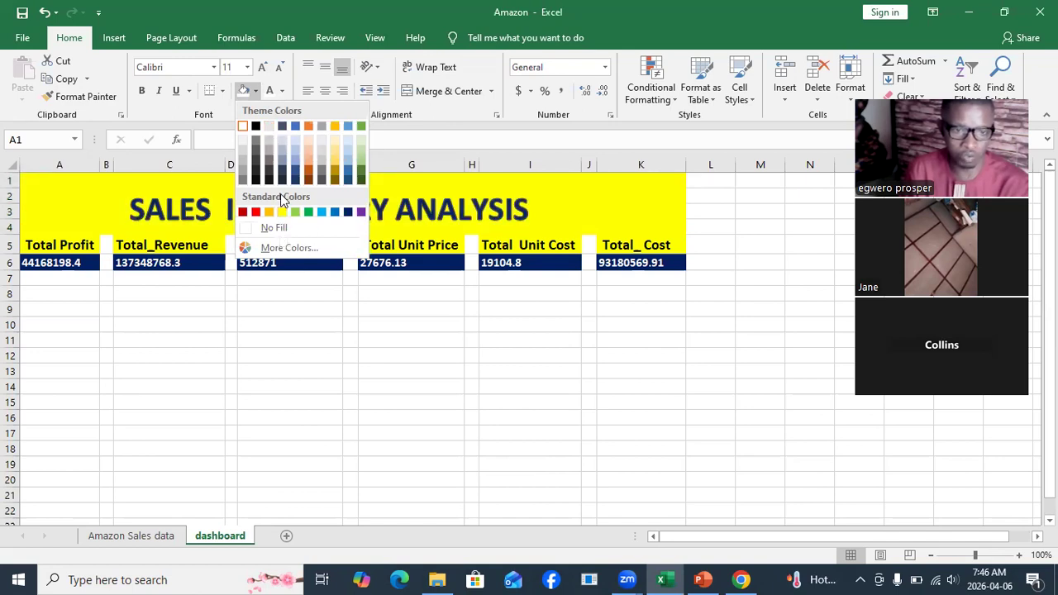
left_click(268, 127)
left_click(308, 357)
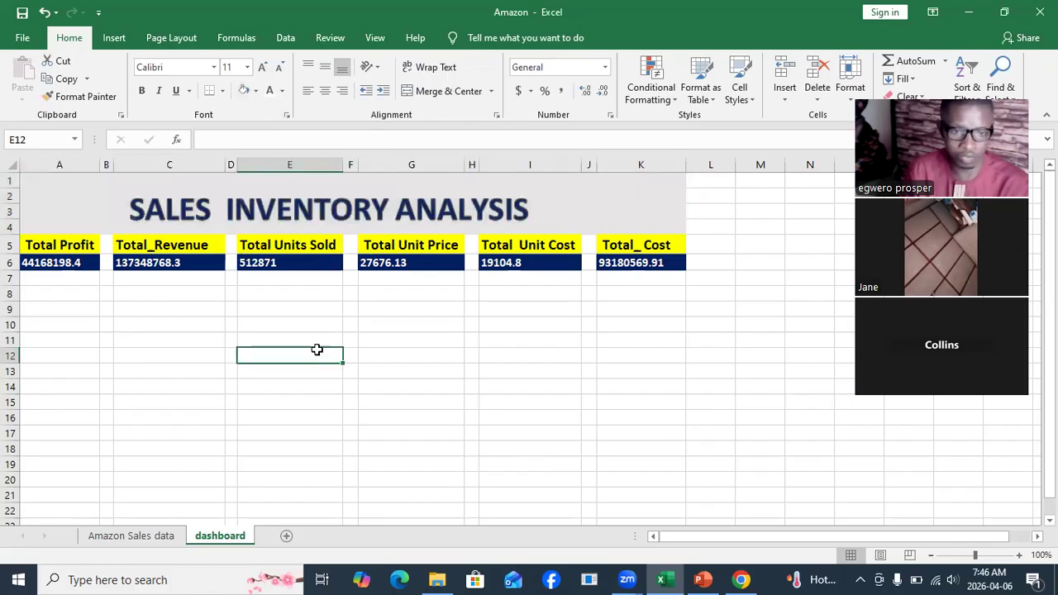
Fill the spacer cells F5:F6 and H5:H6 between the summary cards with the lightest grey shade of the white theme colour.
left_click_drag(347, 241, 344, 268)
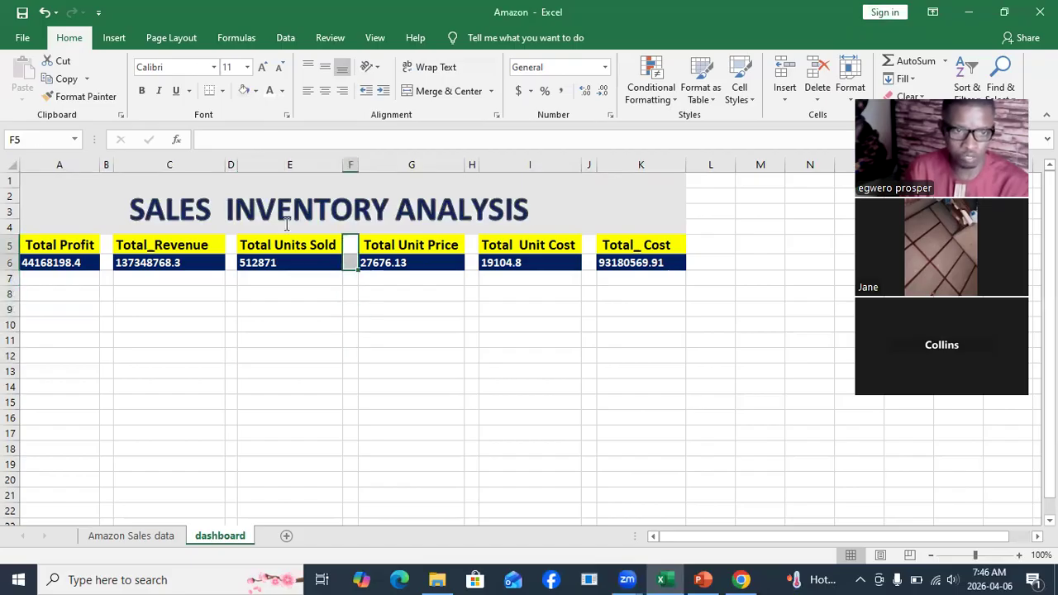
left_click(257, 90)
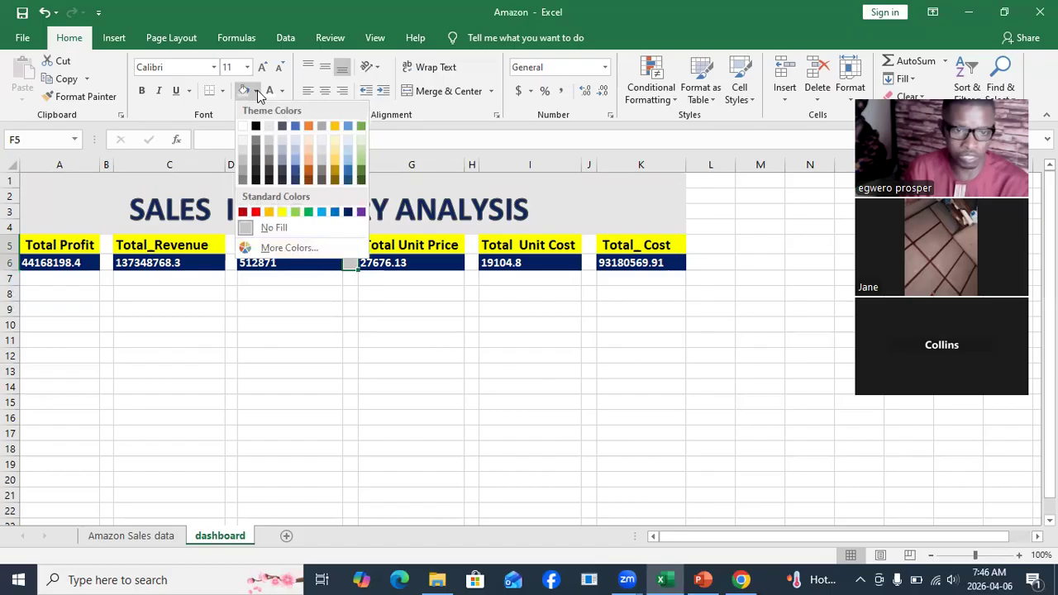
left_click(243, 136)
left_click(472, 323)
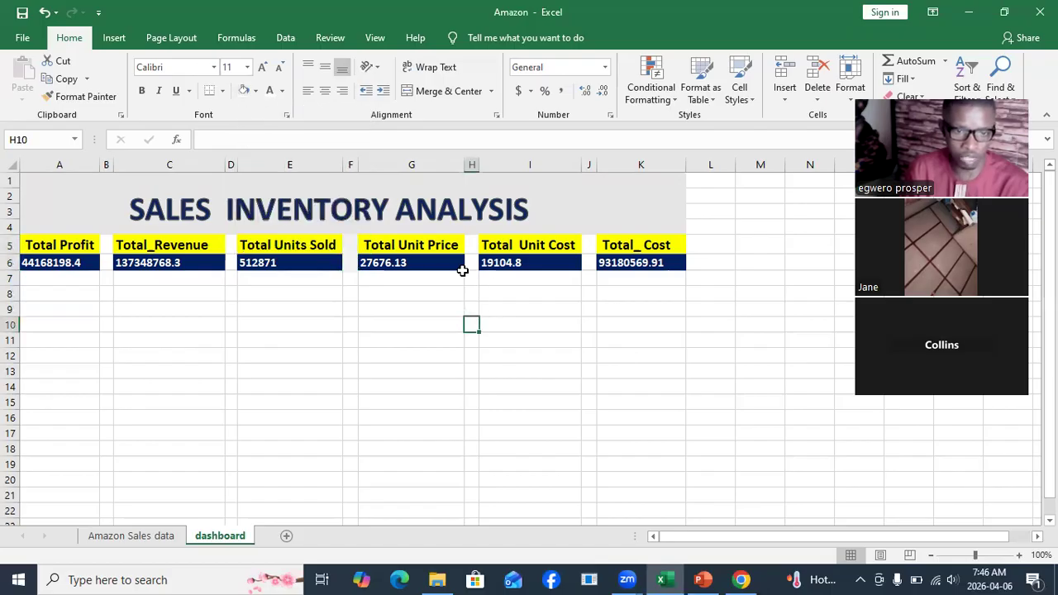
left_click_drag(471, 238, 472, 265)
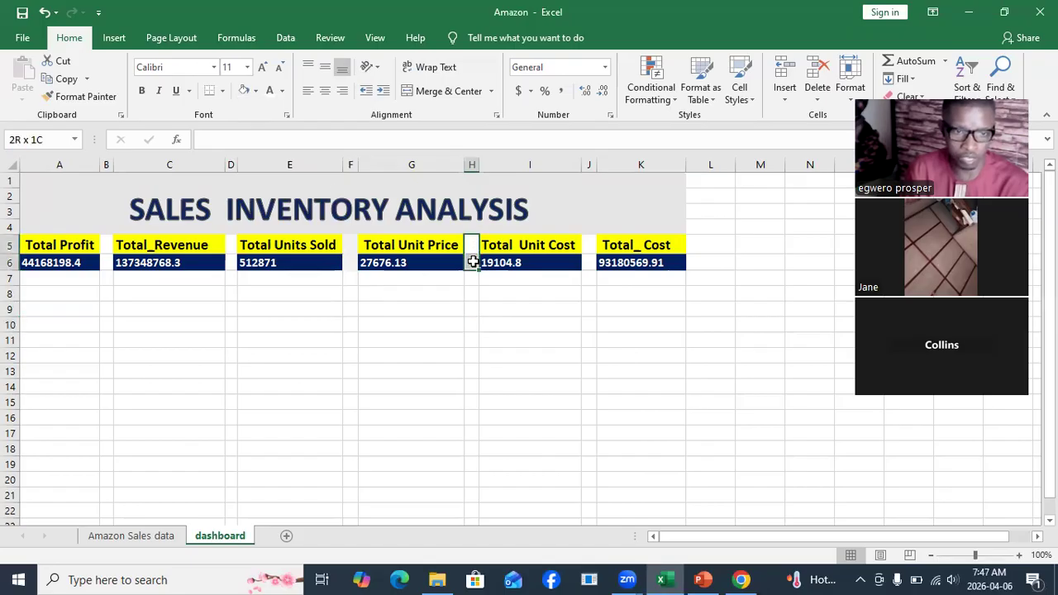
left_click(255, 91)
left_click(242, 141)
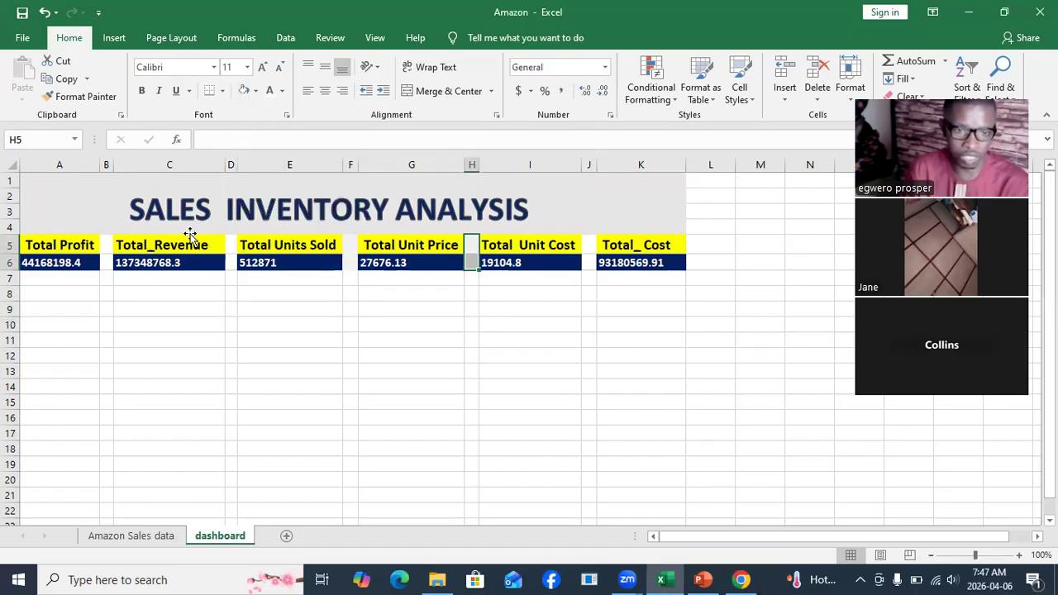
Fill the spacer cells B5:B6 with the same lightest grey shade and select J4:J6.
left_click_drag(109, 241, 107, 262)
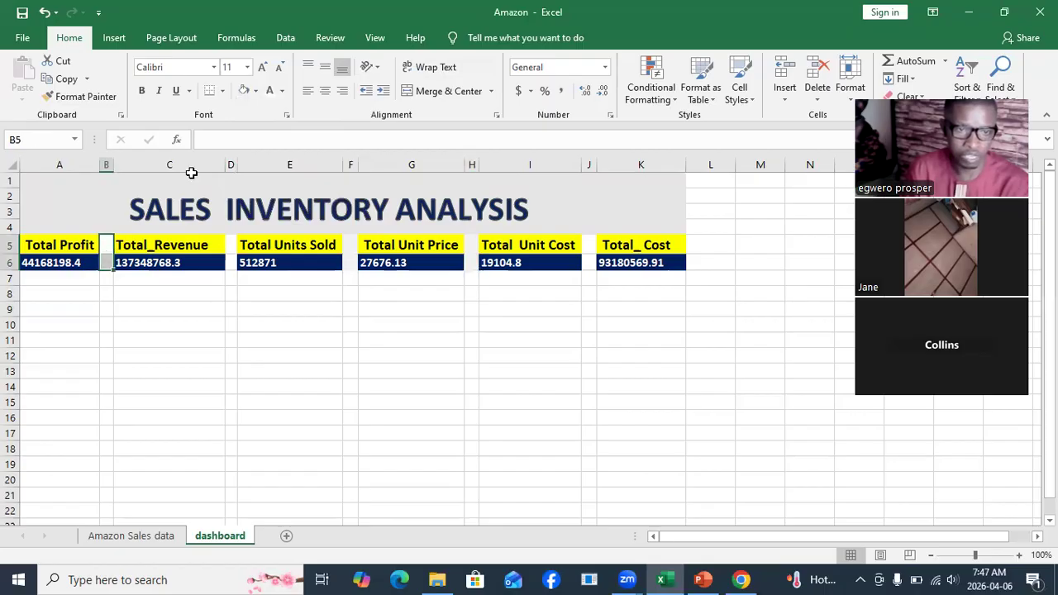
left_click(256, 91)
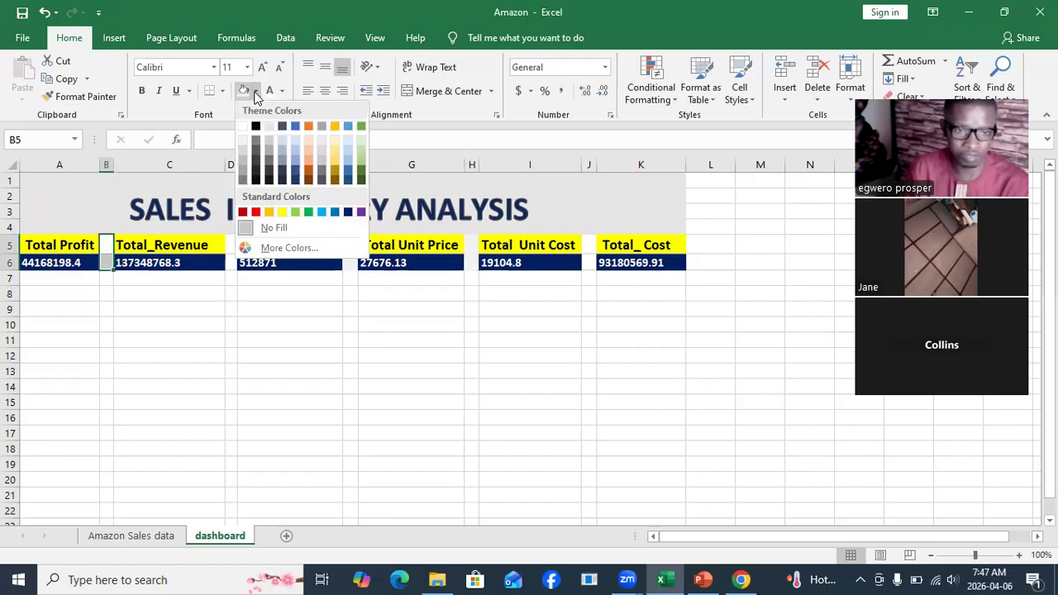
left_click(244, 138)
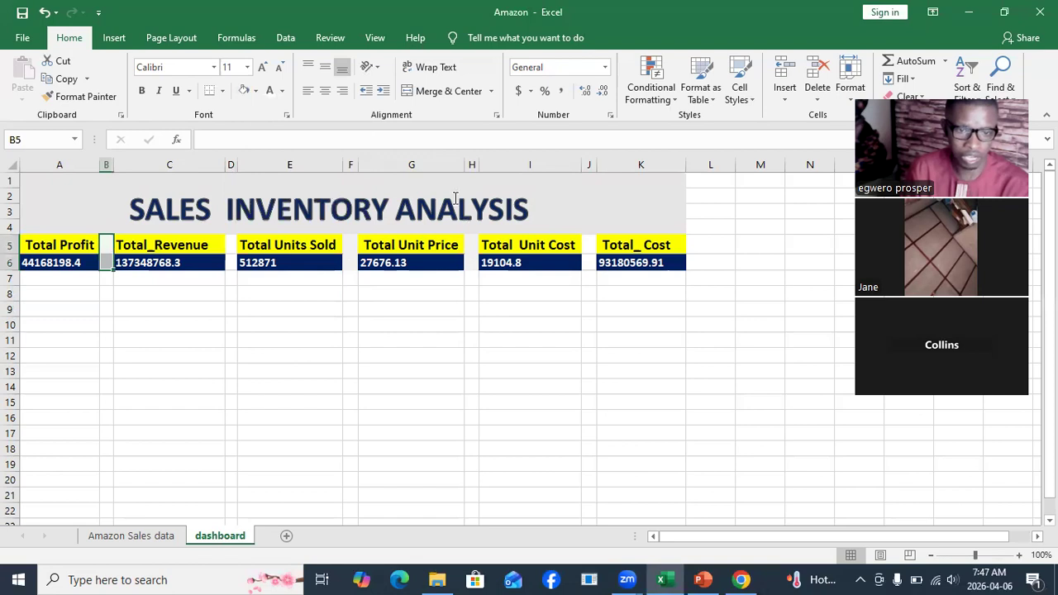
left_click_drag(587, 234, 588, 263)
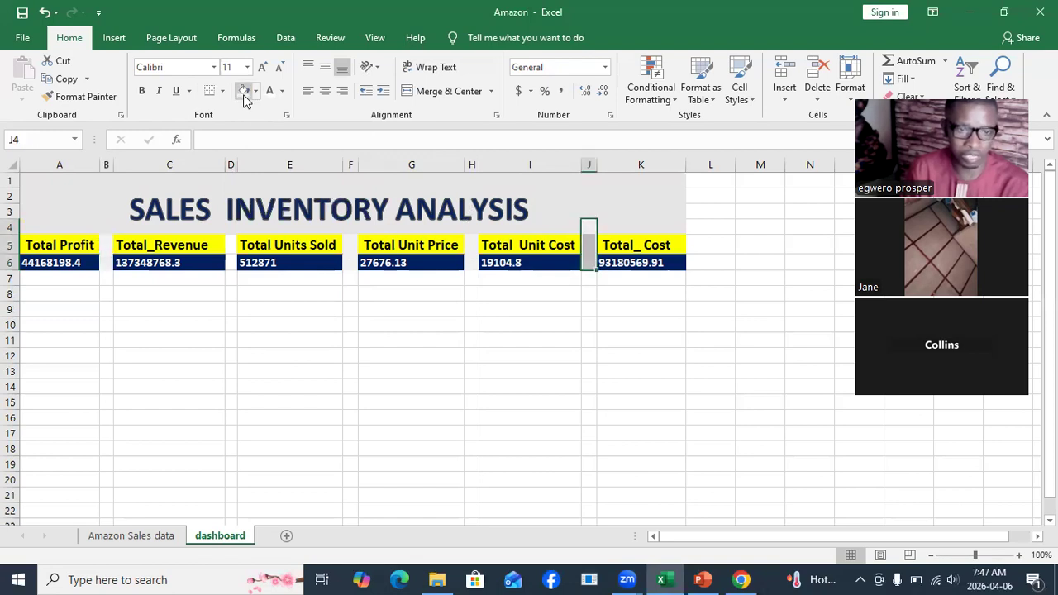
Switch to Chrome and save the "What is Sales Really About?" bar chart image to the Desktop as "sales".
left_click(742, 580)
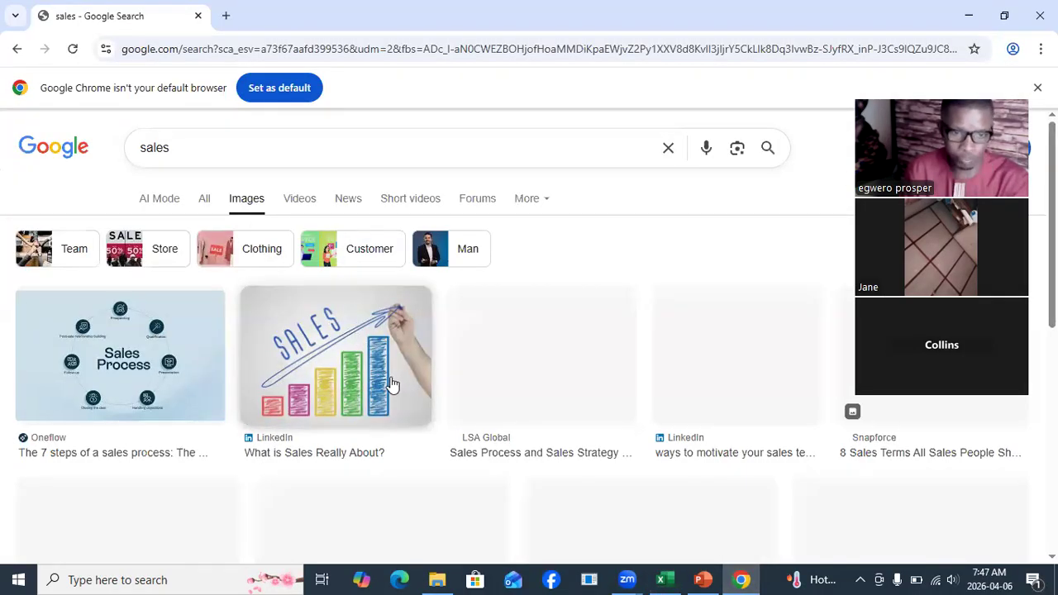
scroll(402, 372, "down", 1)
scroll(404, 372, "down", 1)
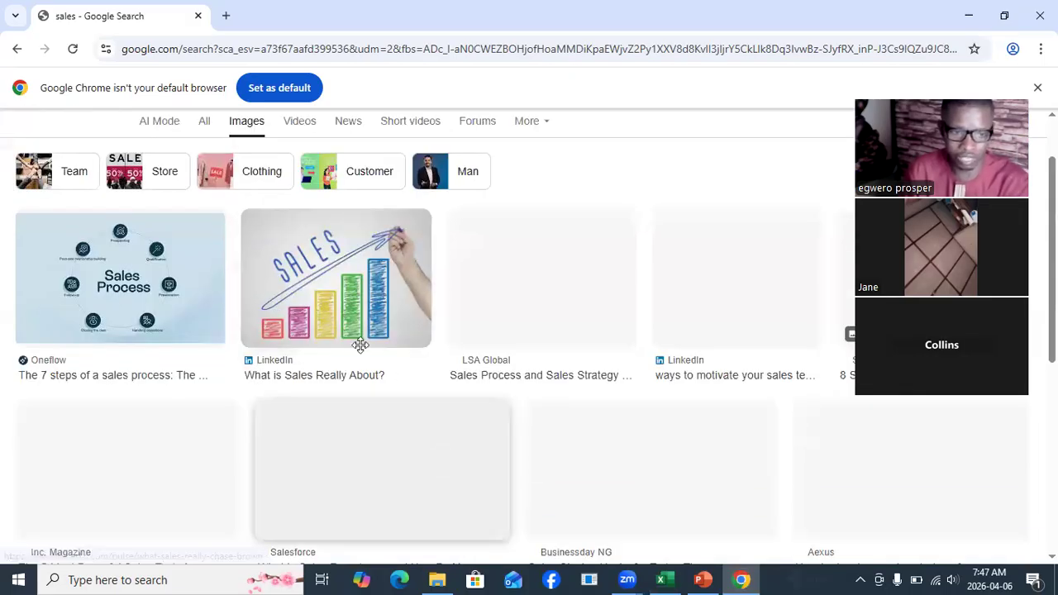
scroll(392, 306, "down", 3)
scroll(382, 314, "up", 3)
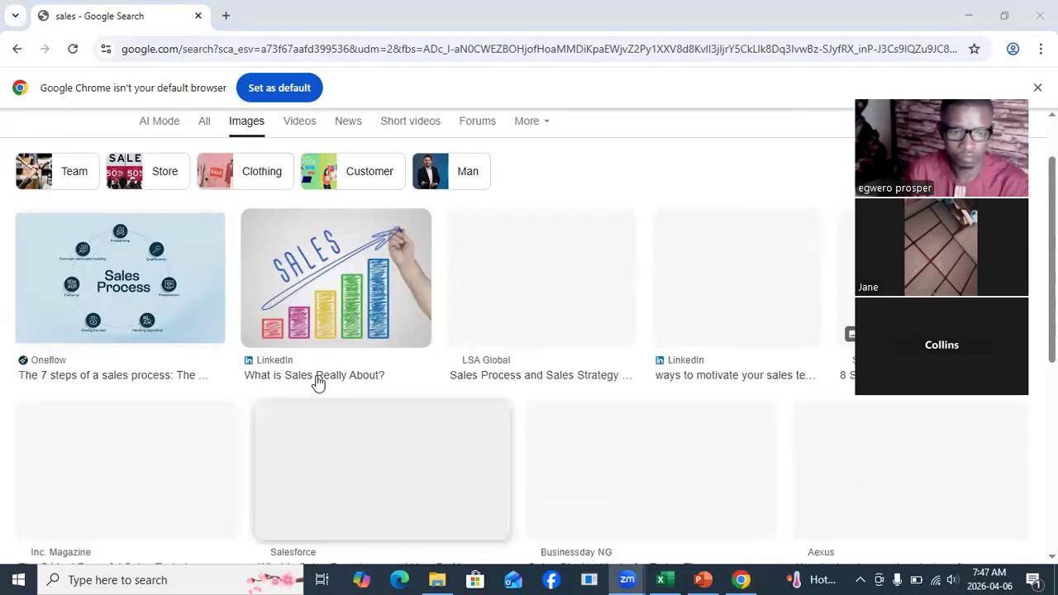
right_click(326, 250)
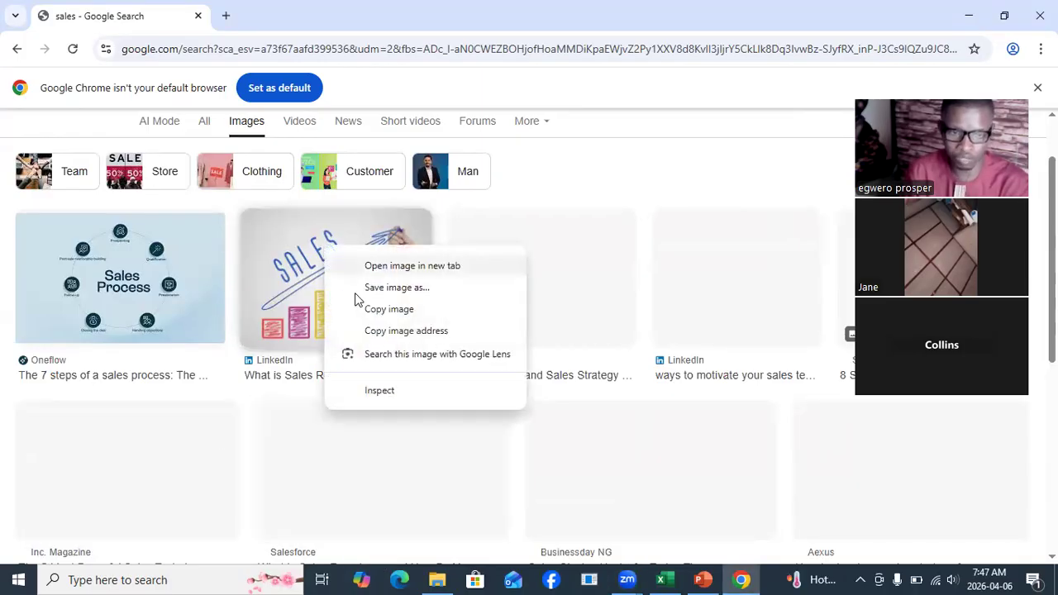
left_click(399, 288)
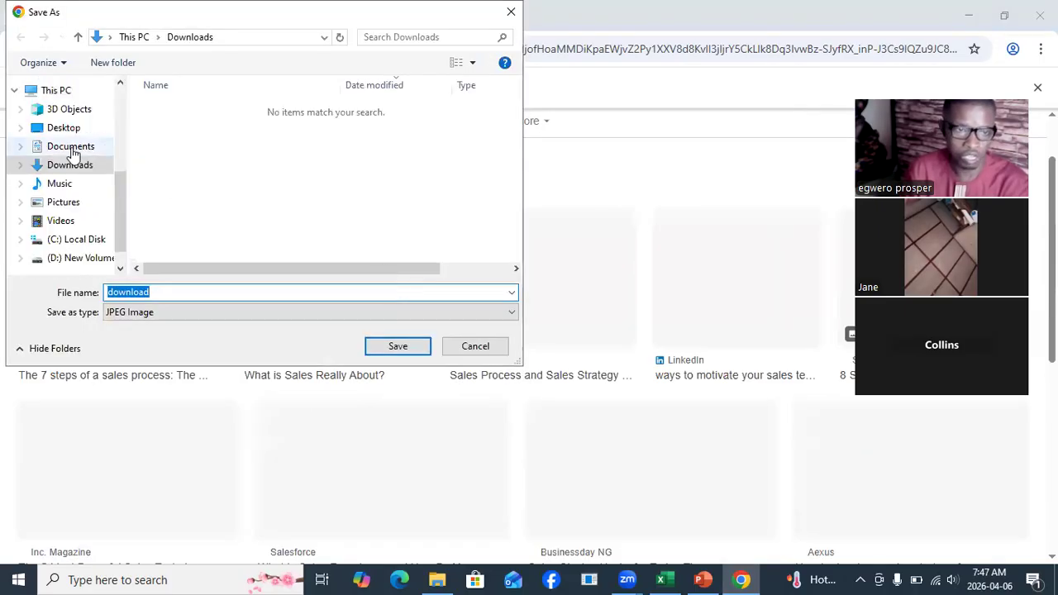
left_click(66, 129)
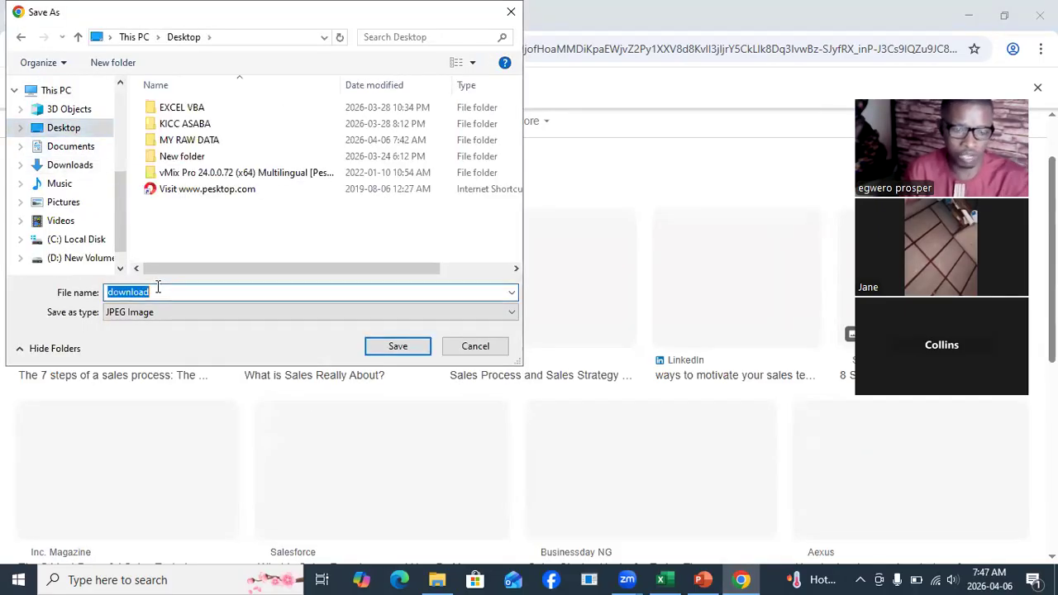
type("sales")
left_click(400, 348)
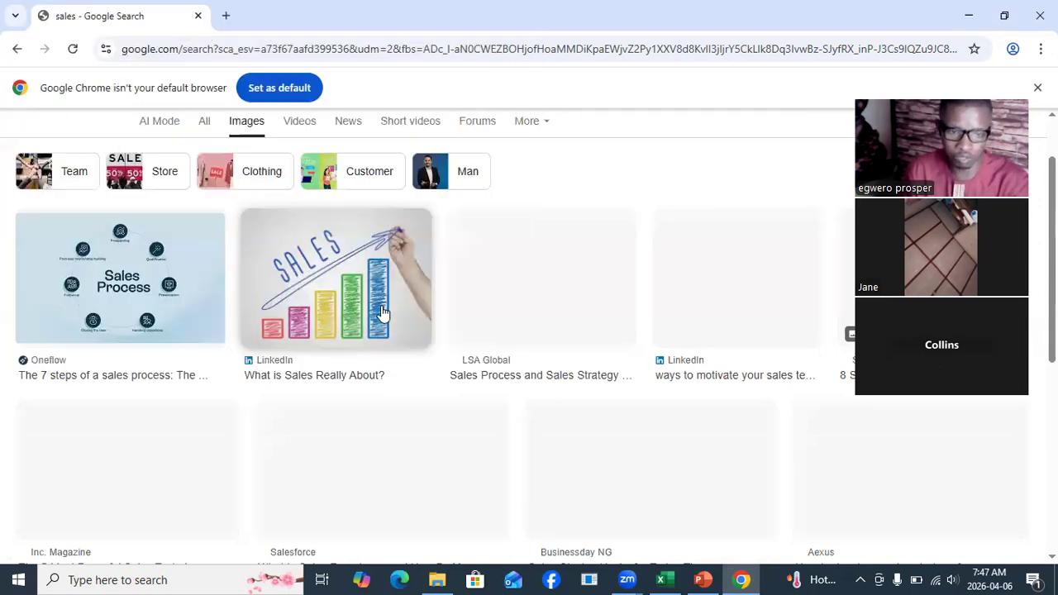
Return to the Excel dashboard and insert the "sales" picture from the Desktop at cell C14.
left_click(660, 580)
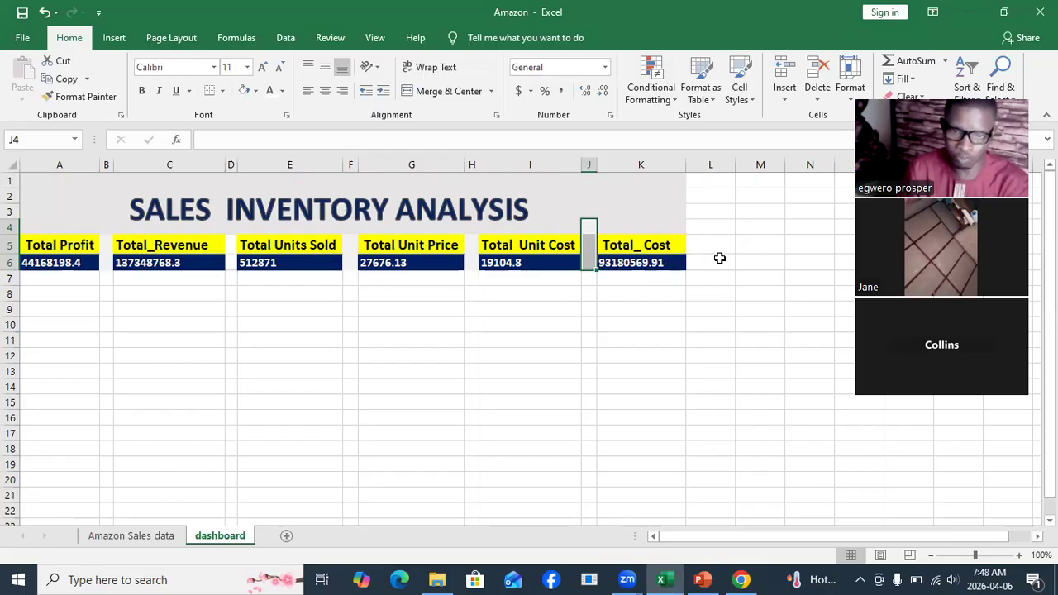
mouse_move(677, 261)
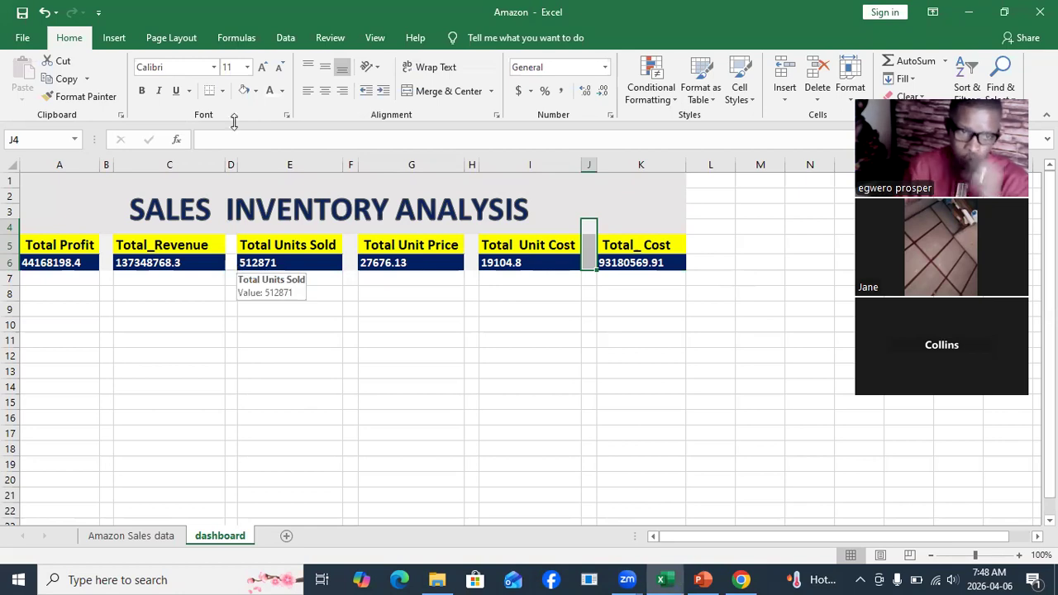
left_click(144, 386)
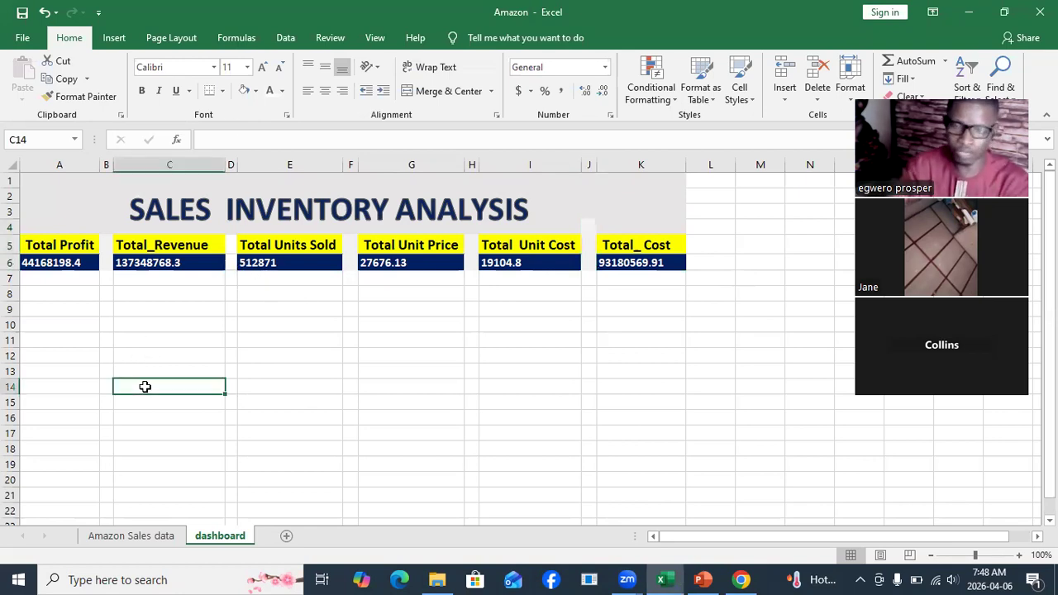
left_click(113, 38)
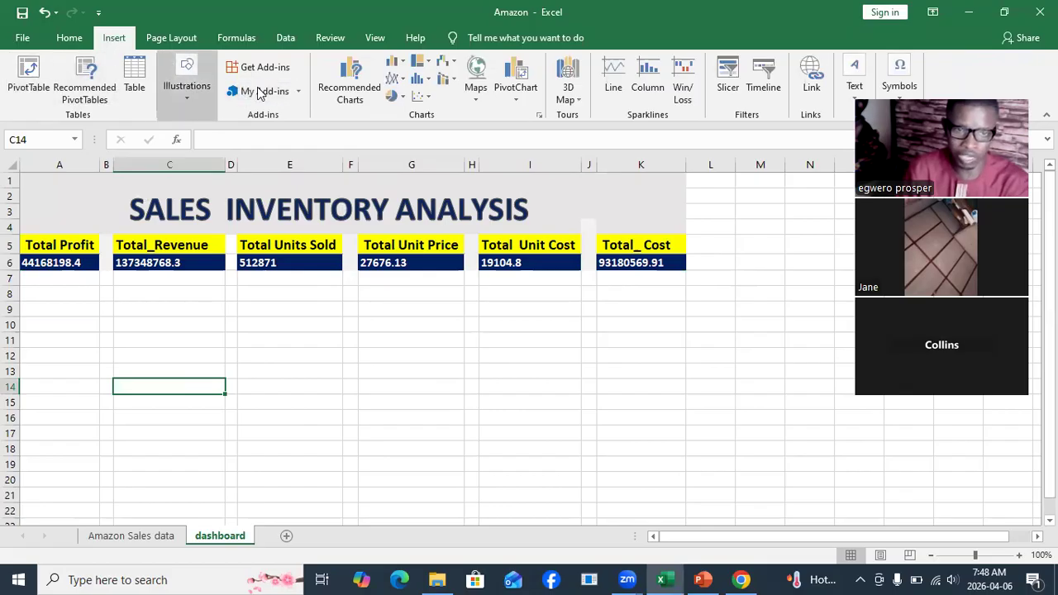
left_click(185, 97)
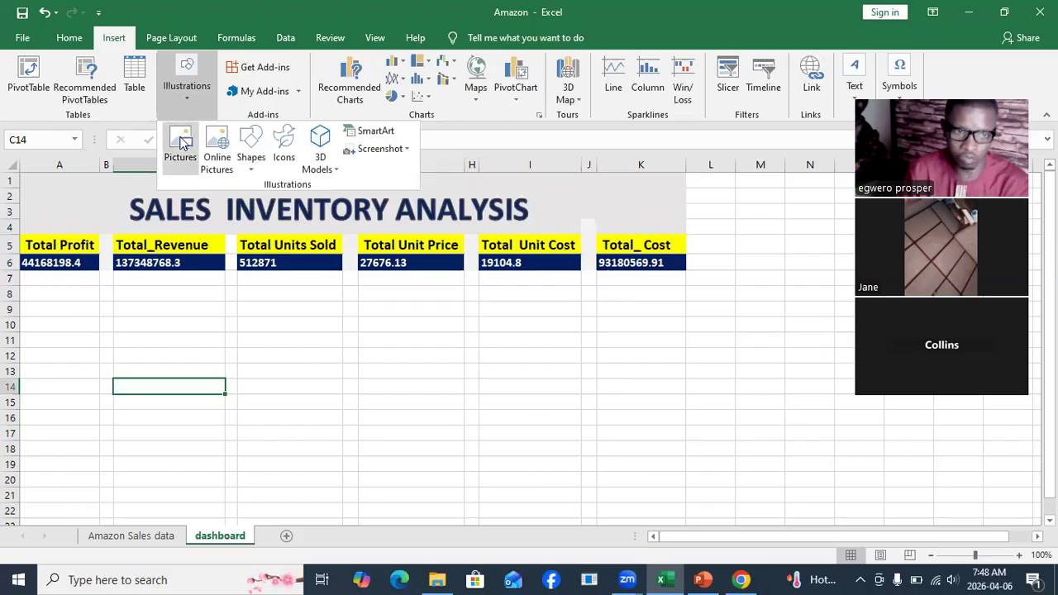
left_click(181, 142)
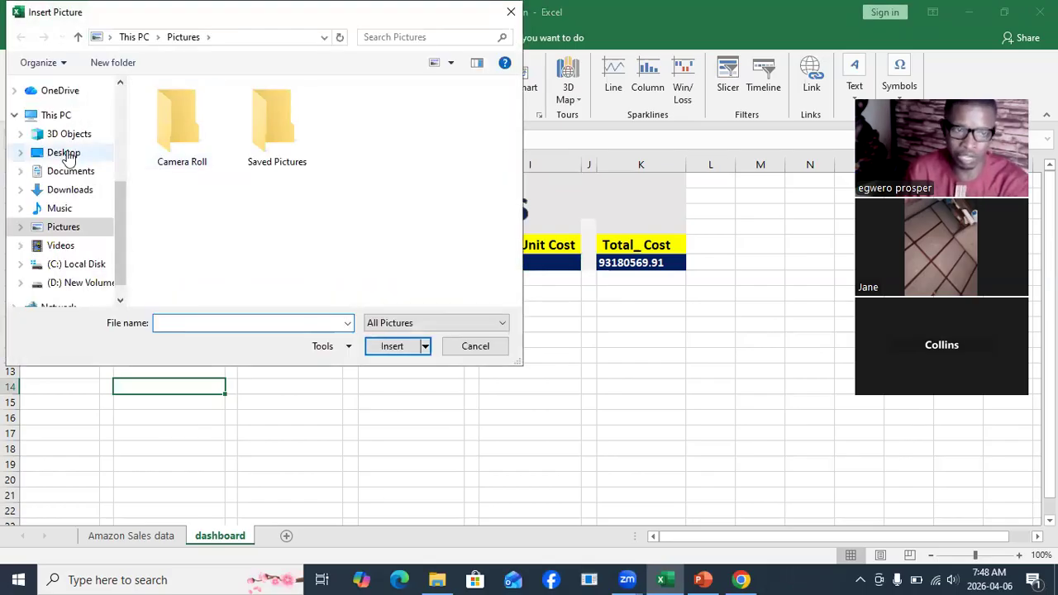
left_click(66, 156)
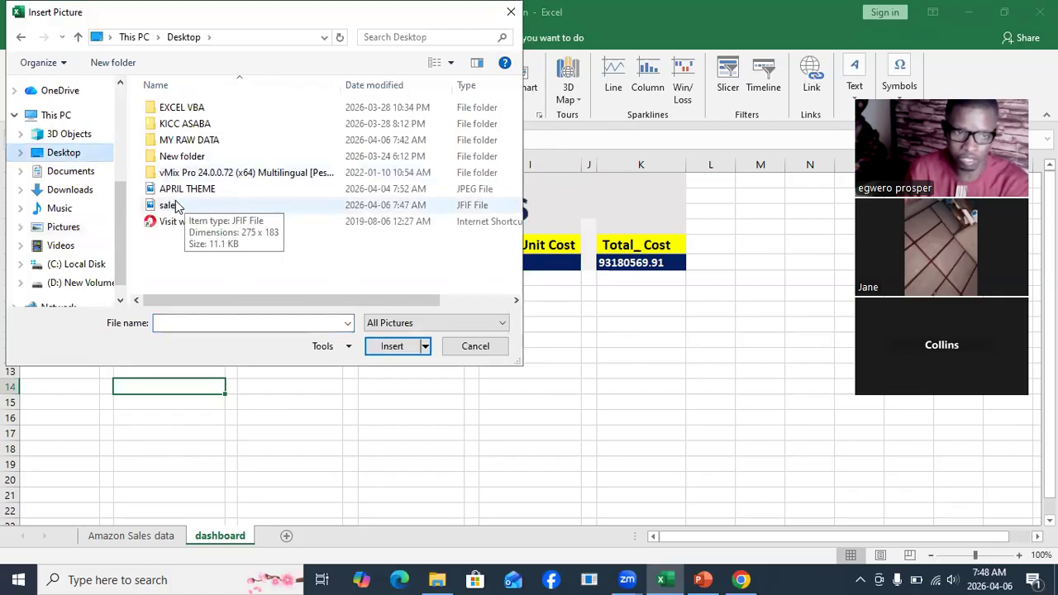
left_click(175, 205)
left_click(386, 346)
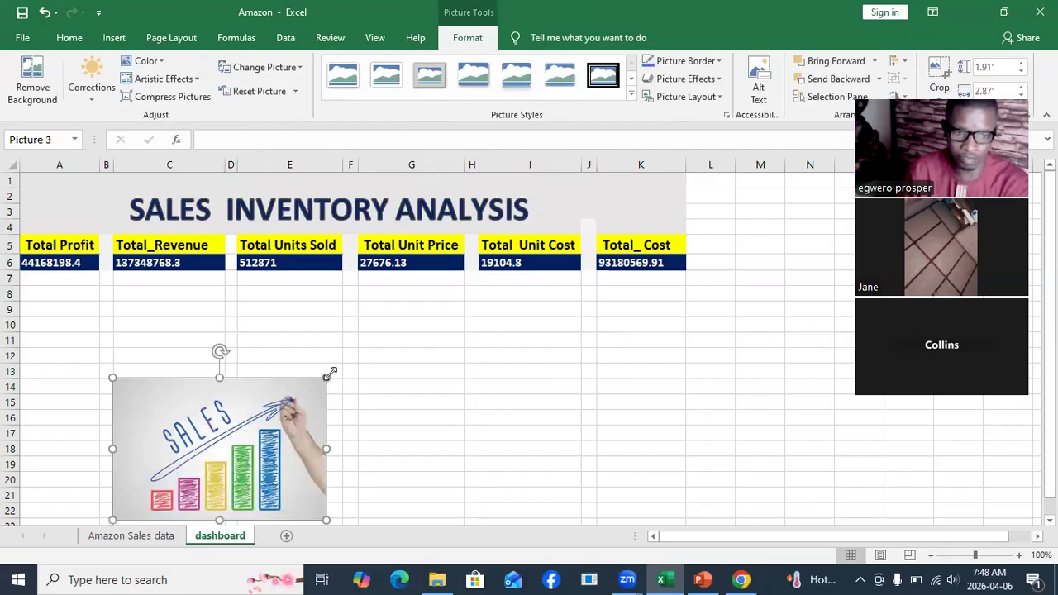
Give the sales picture a soft-edged oval style and shrink it to about 0.74 by 1.11 inches over the start of the banner.
left_click(631, 94)
left_click(560, 163)
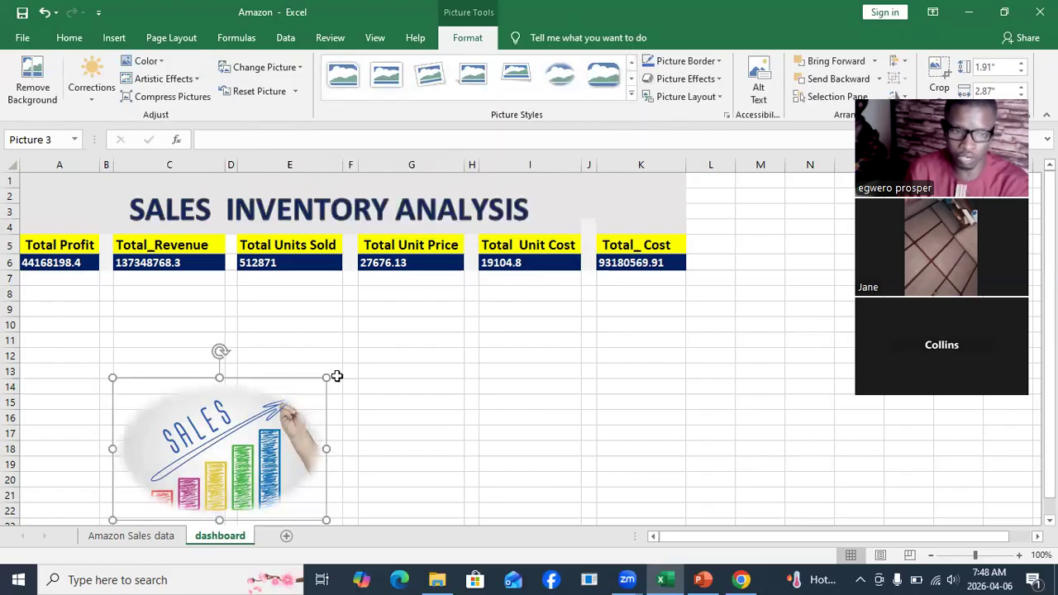
left_click_drag(328, 378, 187, 451)
left_click_drag(148, 496, 127, 176)
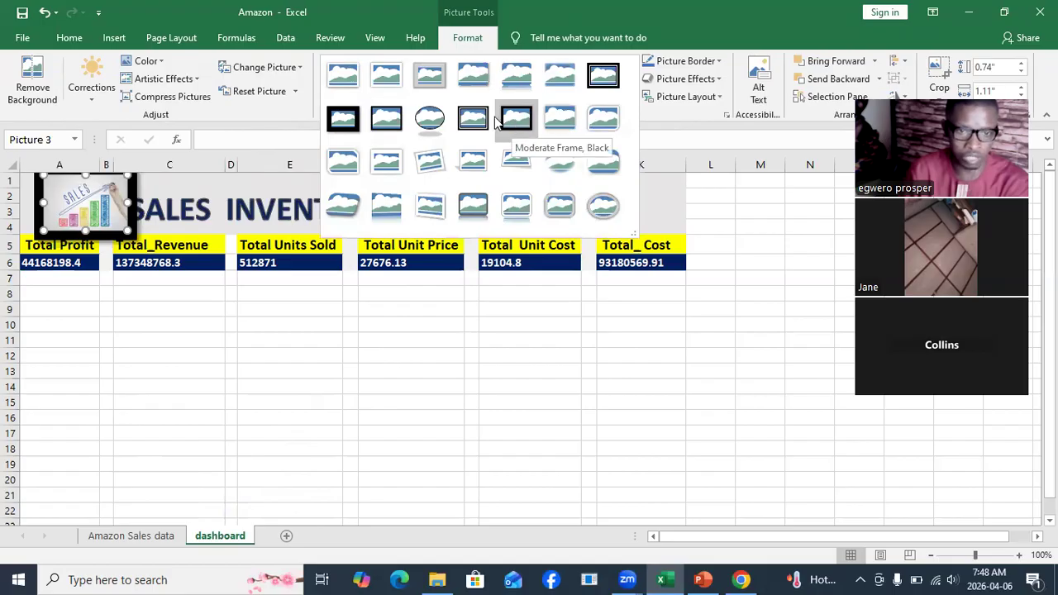
Apply a black frame style to the sales picture and fit it before the banner title at about 0.52 by 0.78 inches.
left_click(386, 120)
left_click_drag(79, 206, 75, 208)
left_click_drag(112, 175, 90, 202)
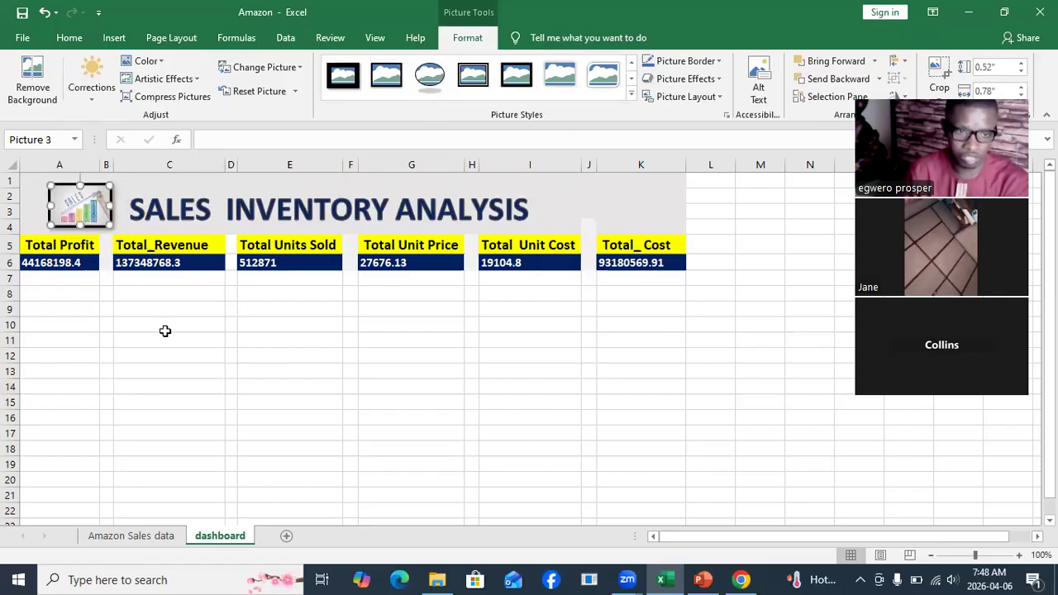
left_click(165, 327)
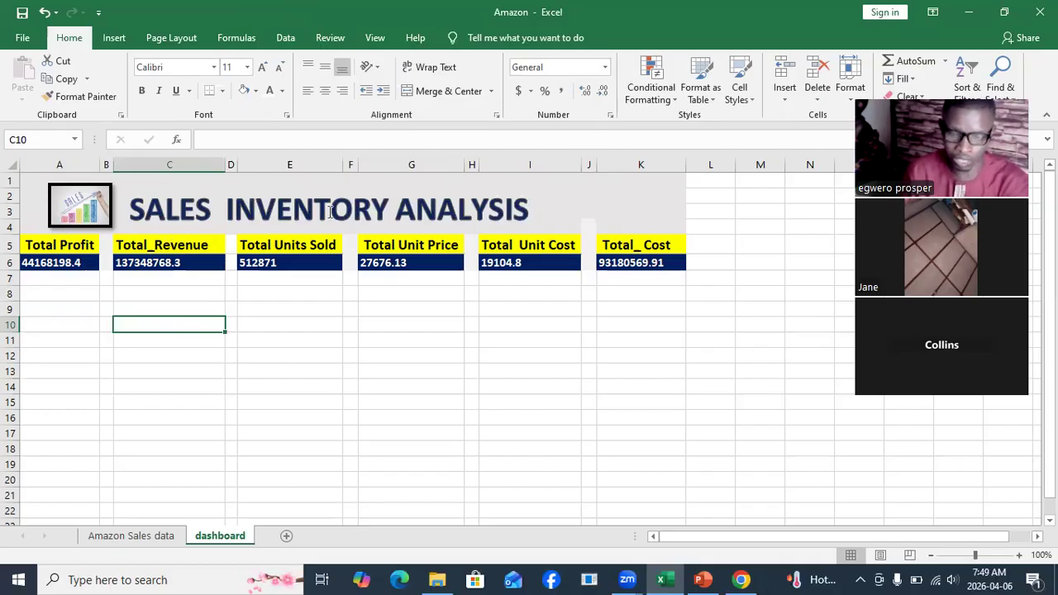
Switch to Chrome, search Google Images for "money icons" and narrow the results to Circle.
left_click(743, 579)
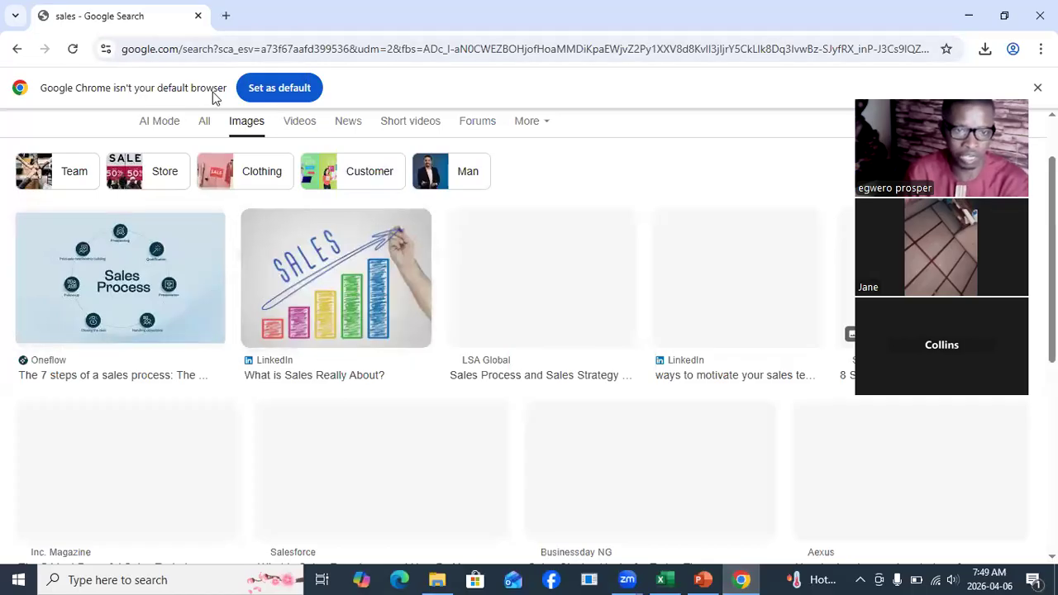
left_click(17, 49)
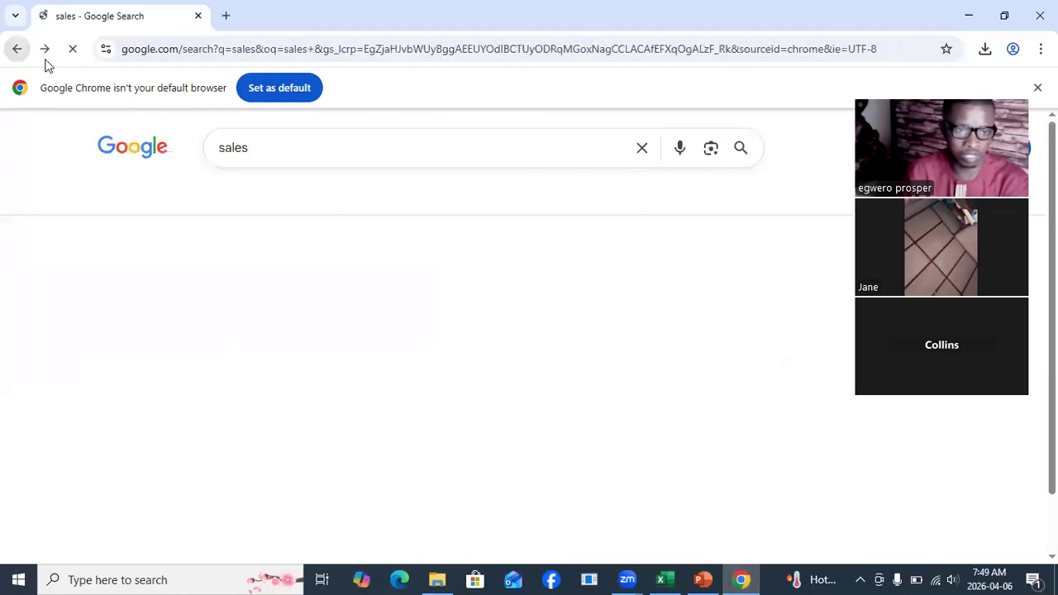
double_click(231, 146)
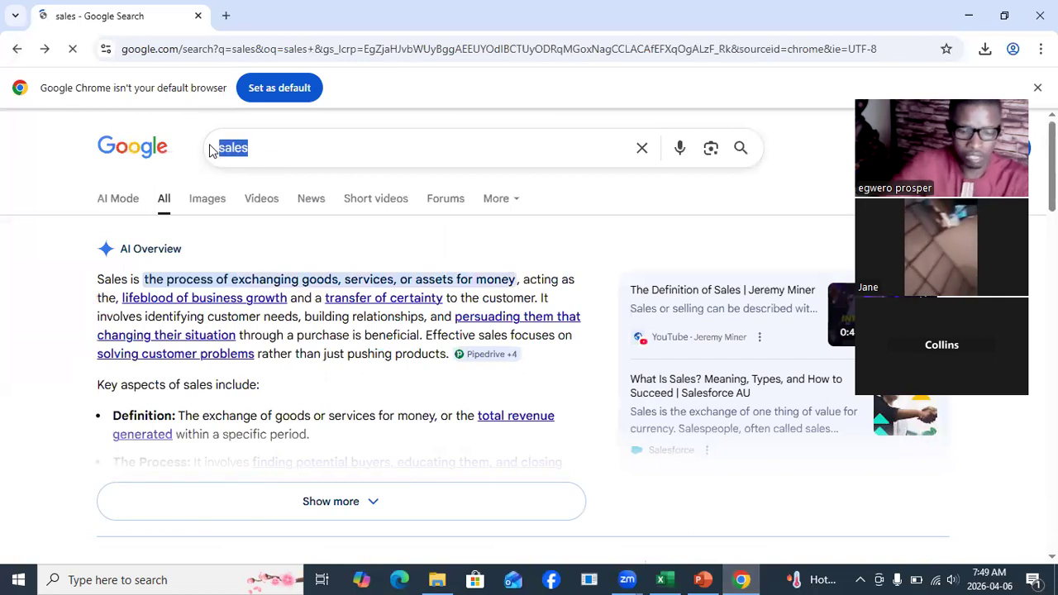
type("money icons")
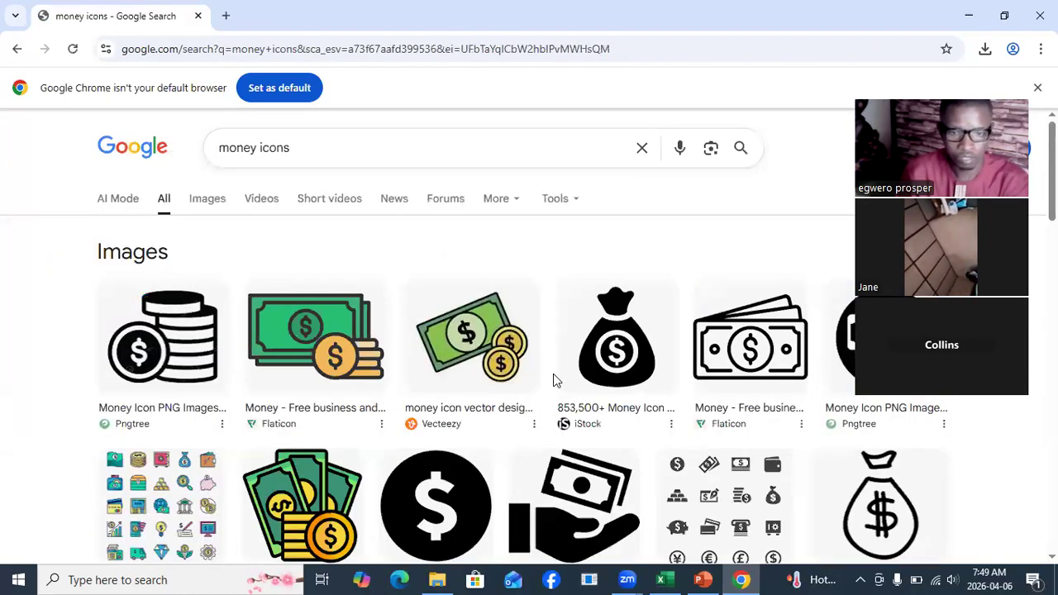
scroll(644, 371, "down", 3)
scroll(684, 389, "up", 1)
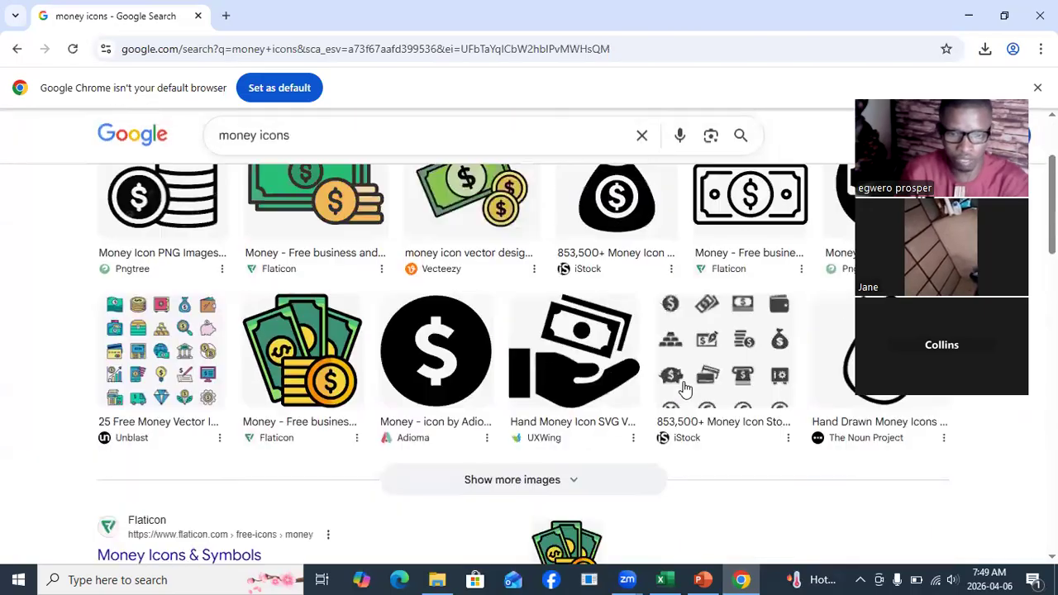
scroll(637, 378, "up", 2)
left_click(206, 205)
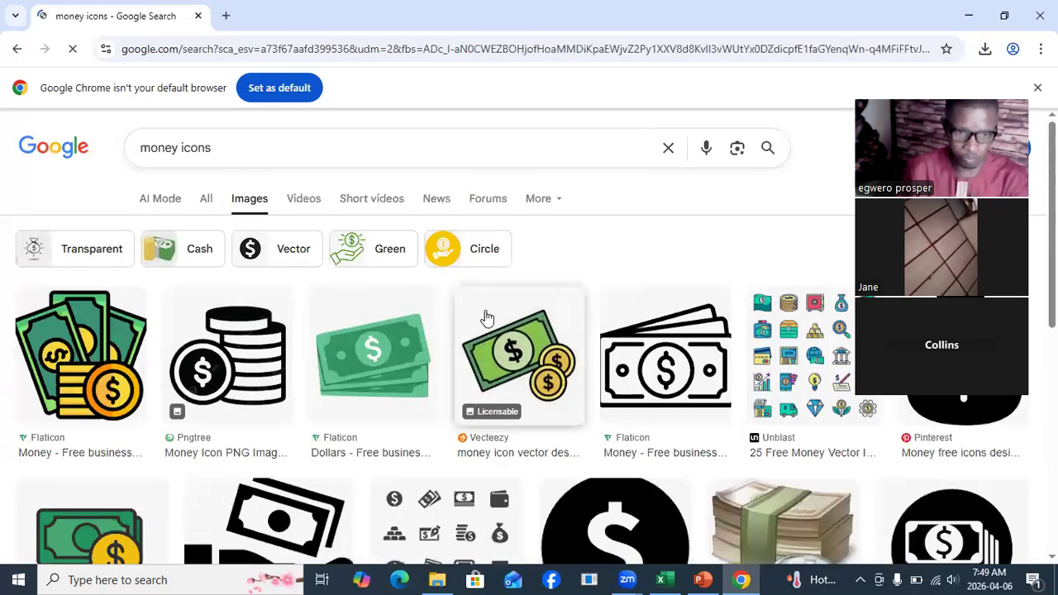
left_click(451, 257)
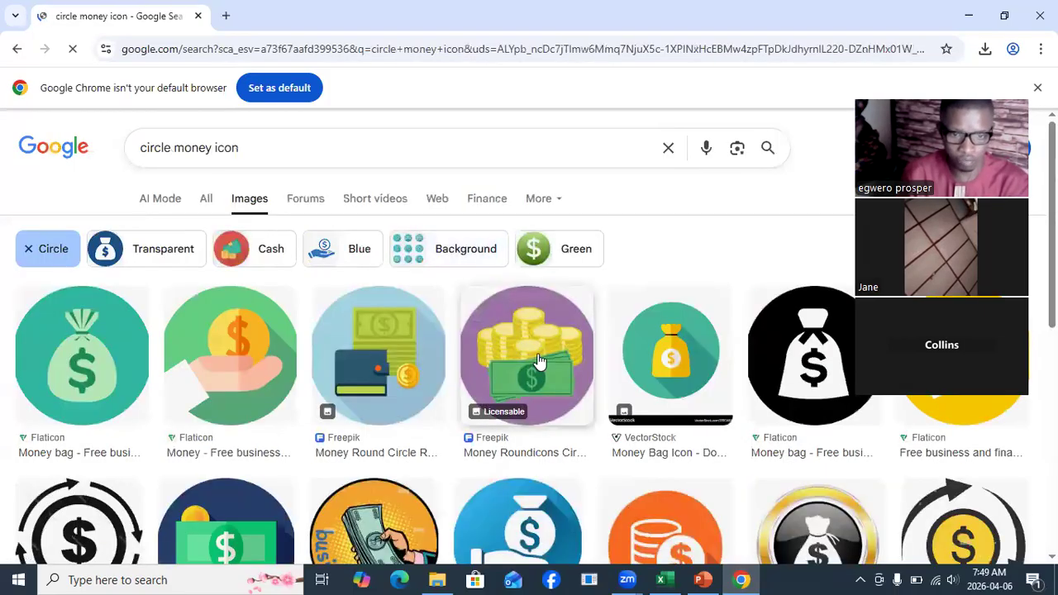
Save the green circle icon of a hand holding a coin to the Desktop as "money icon".
scroll(624, 405, "down", 2)
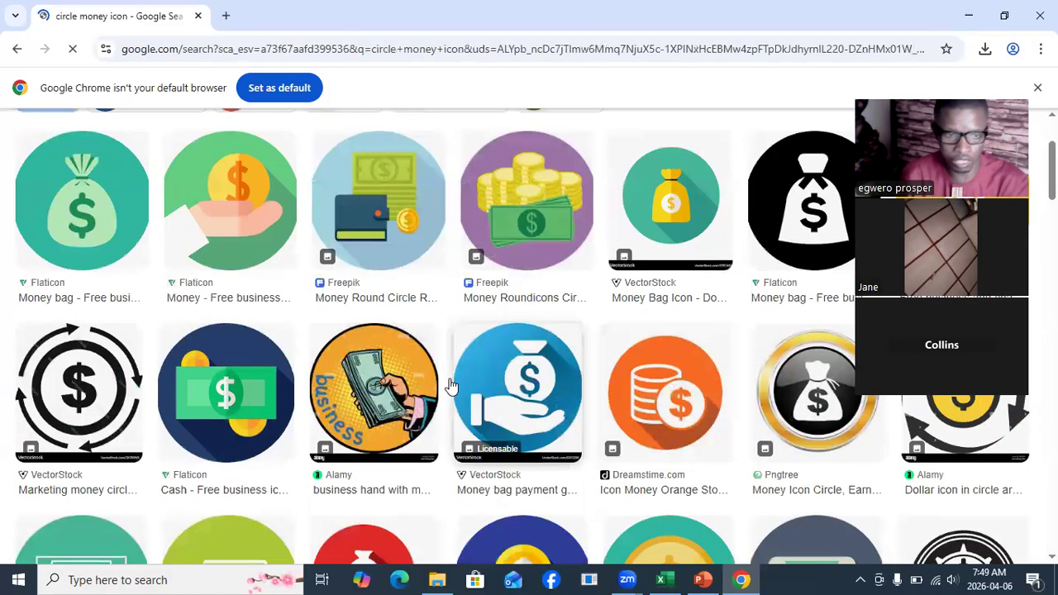
scroll(445, 384, "up", 1)
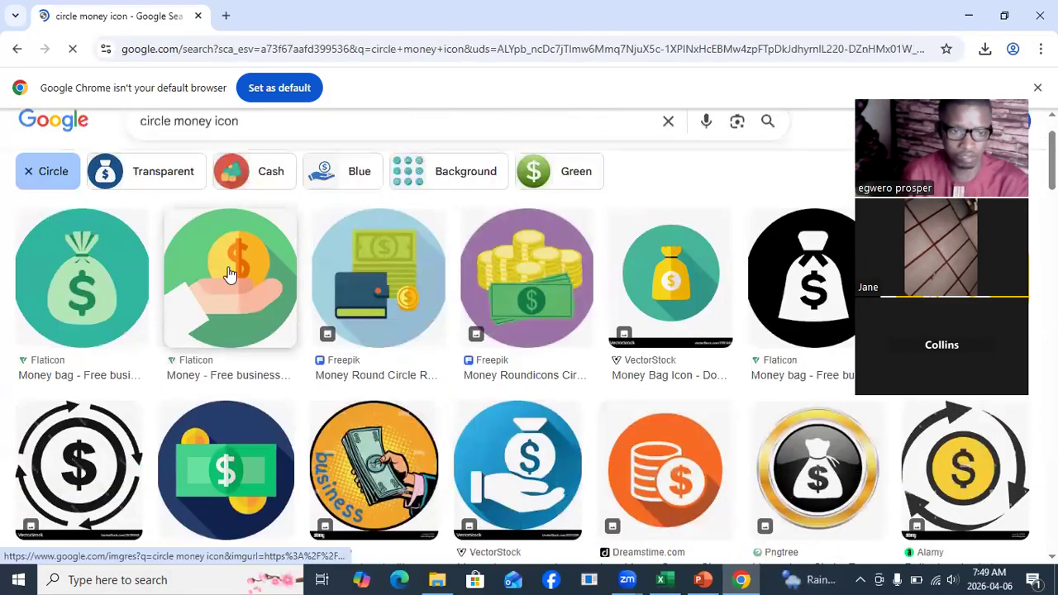
right_click(229, 276)
left_click(320, 442)
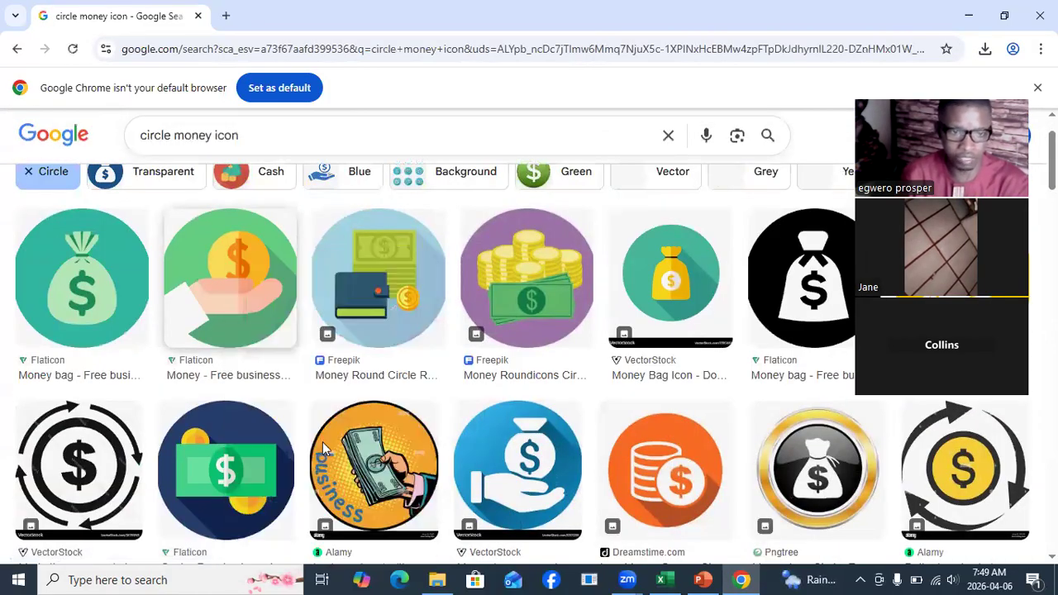
left_click(66, 128)
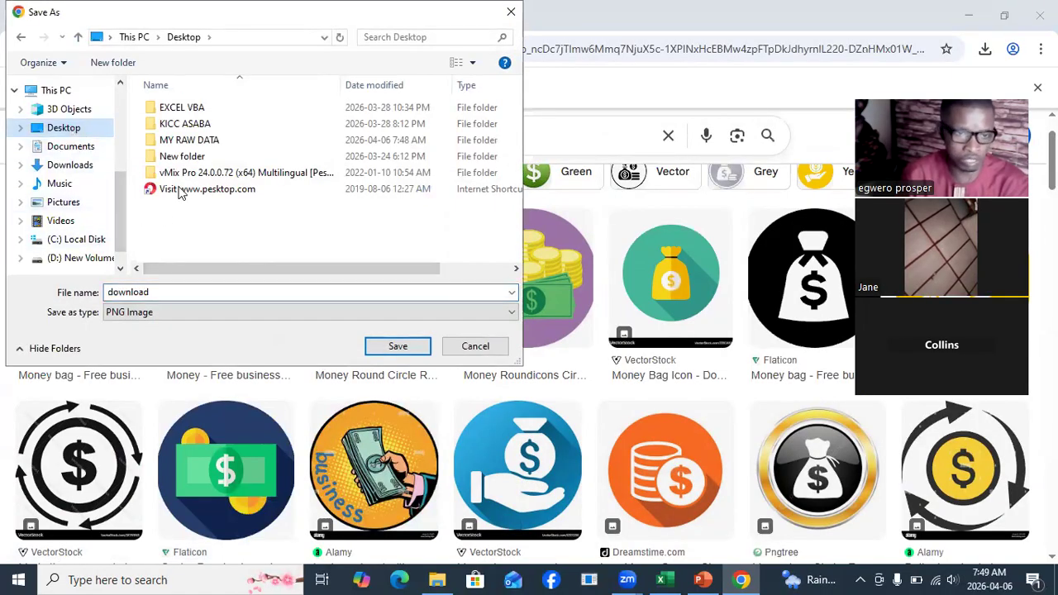
double_click(166, 292)
type("money icon")
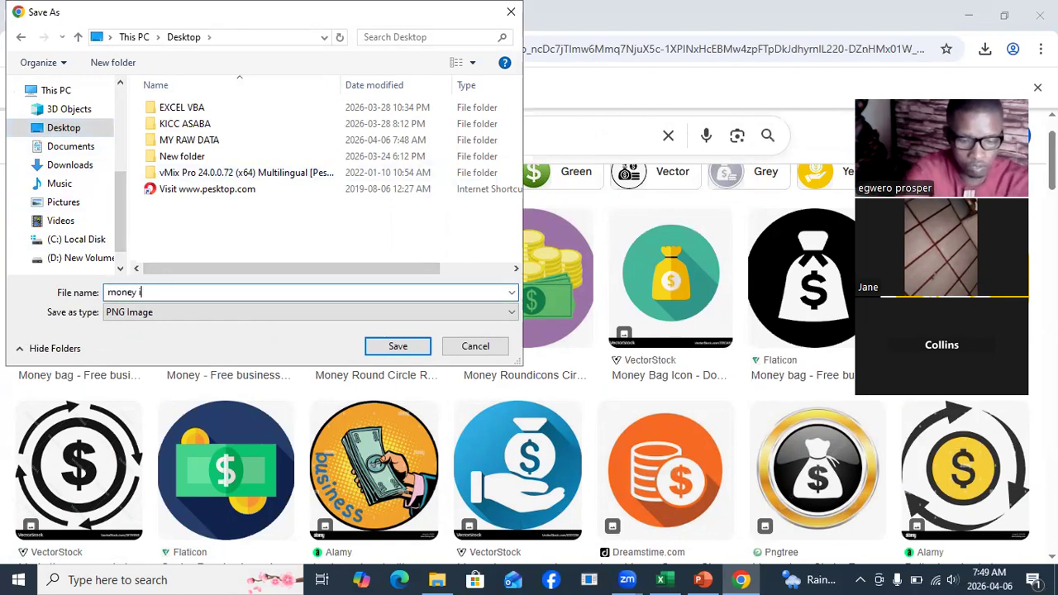
left_click(395, 351)
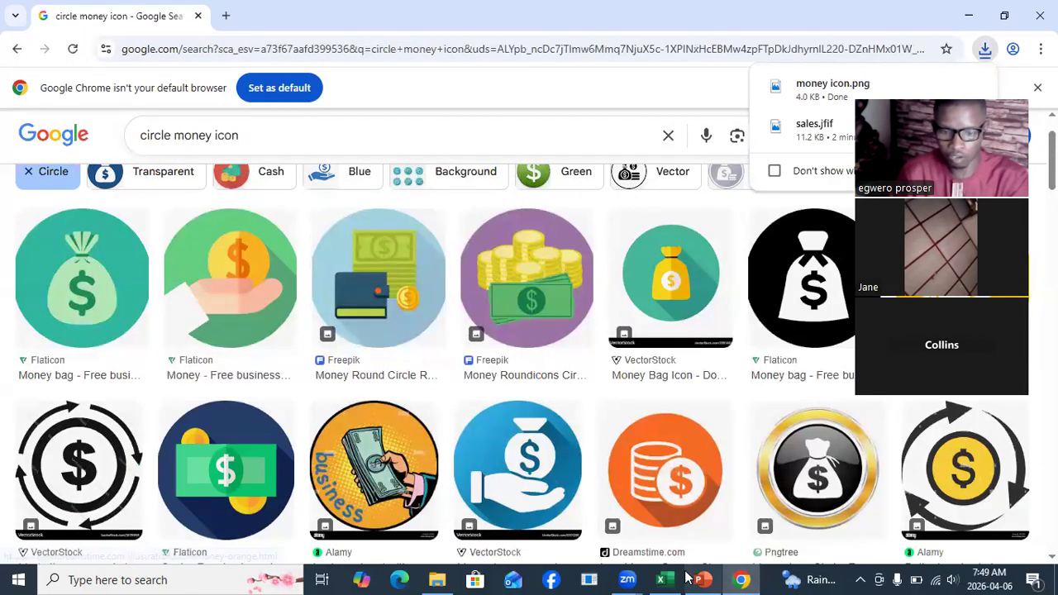
Switch to Excel and right-align the row 6 values of all six summary cards, from Total Profit through Total_ Cost.
left_click(661, 580)
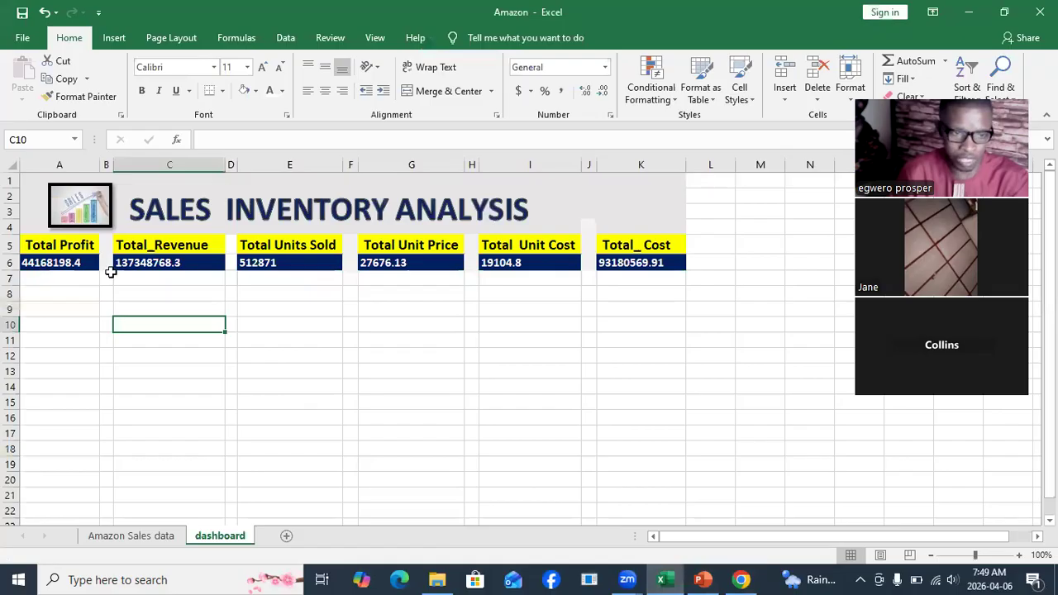
left_click(38, 264)
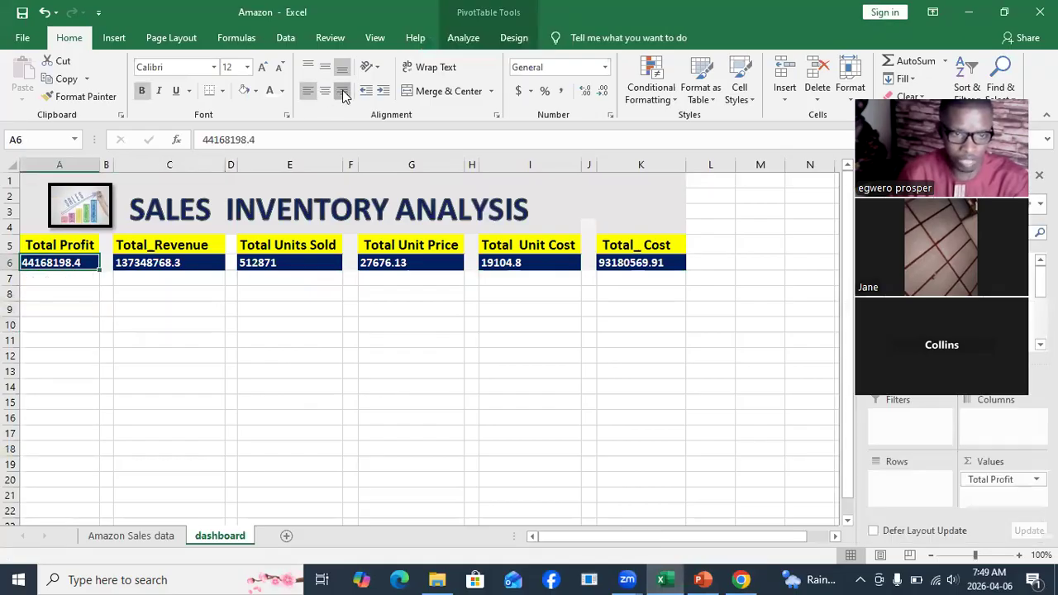
left_click(342, 91)
left_click(182, 261)
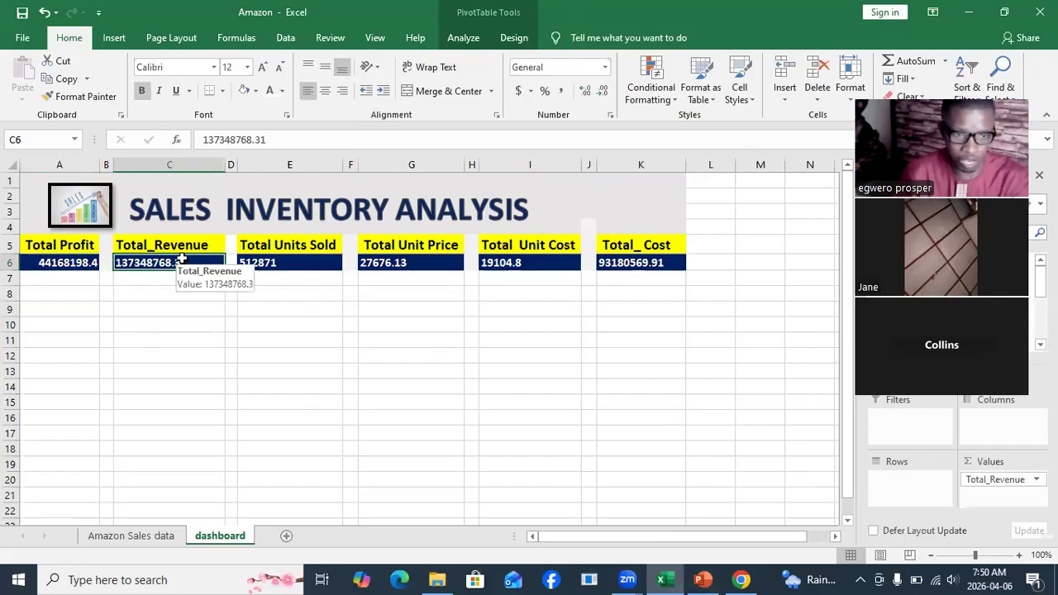
left_click(342, 91)
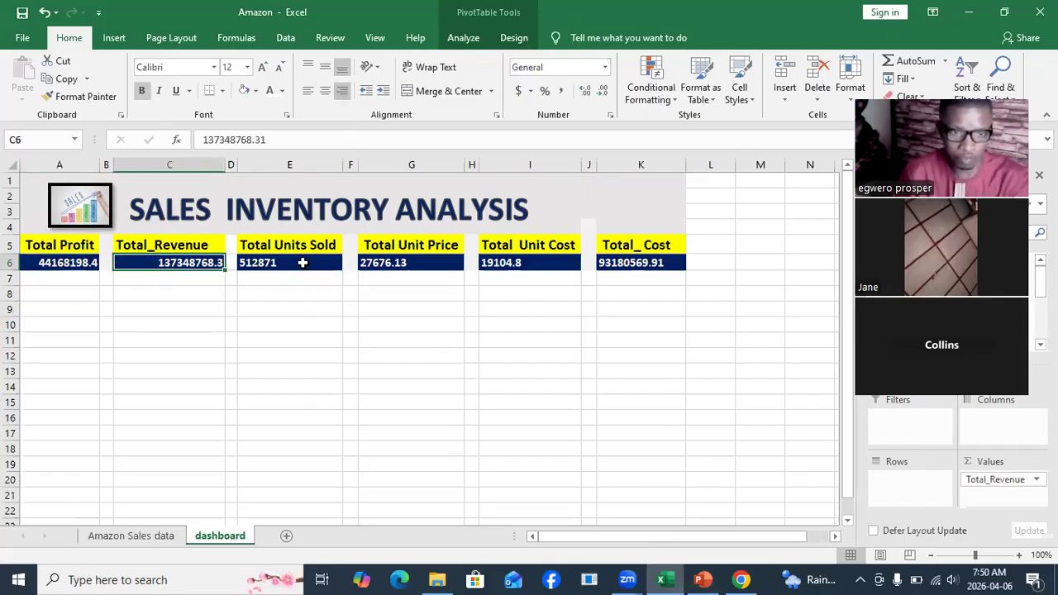
left_click(303, 263)
left_click(344, 95)
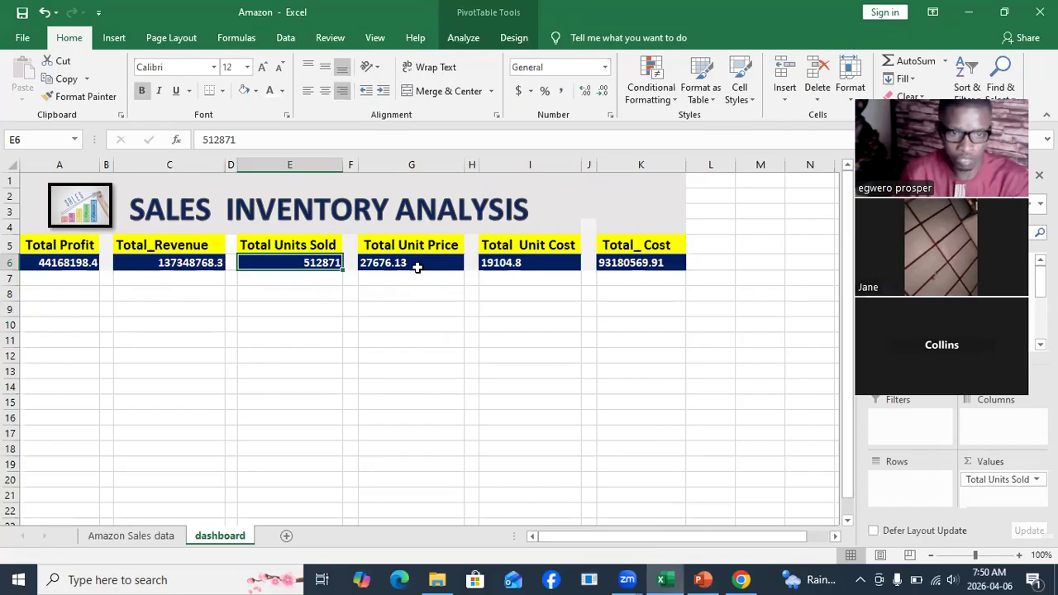
left_click(417, 264)
left_click(343, 93)
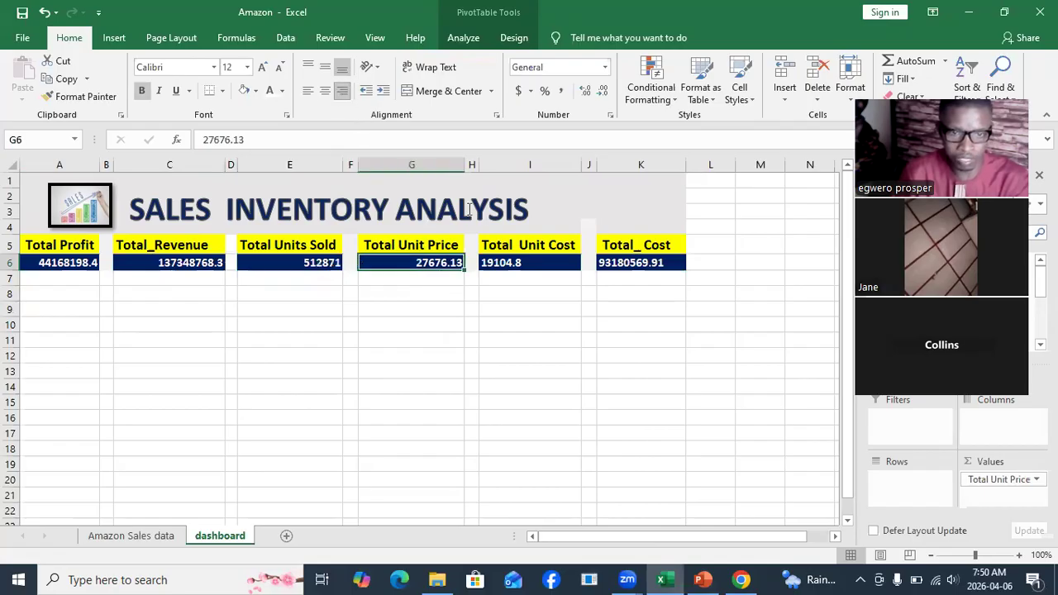
left_click(510, 263)
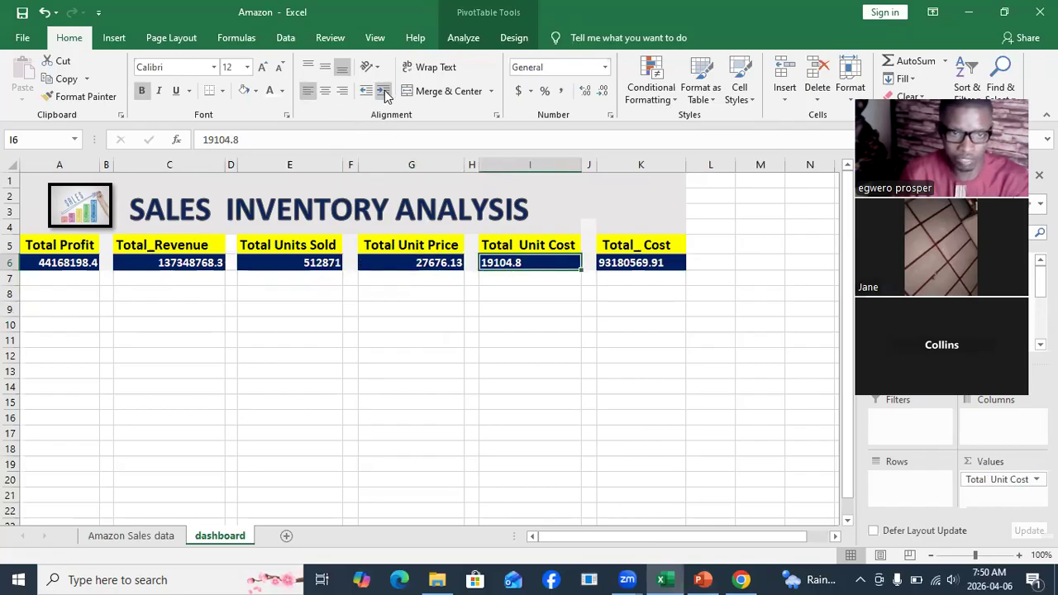
left_click(342, 92)
left_click(666, 264)
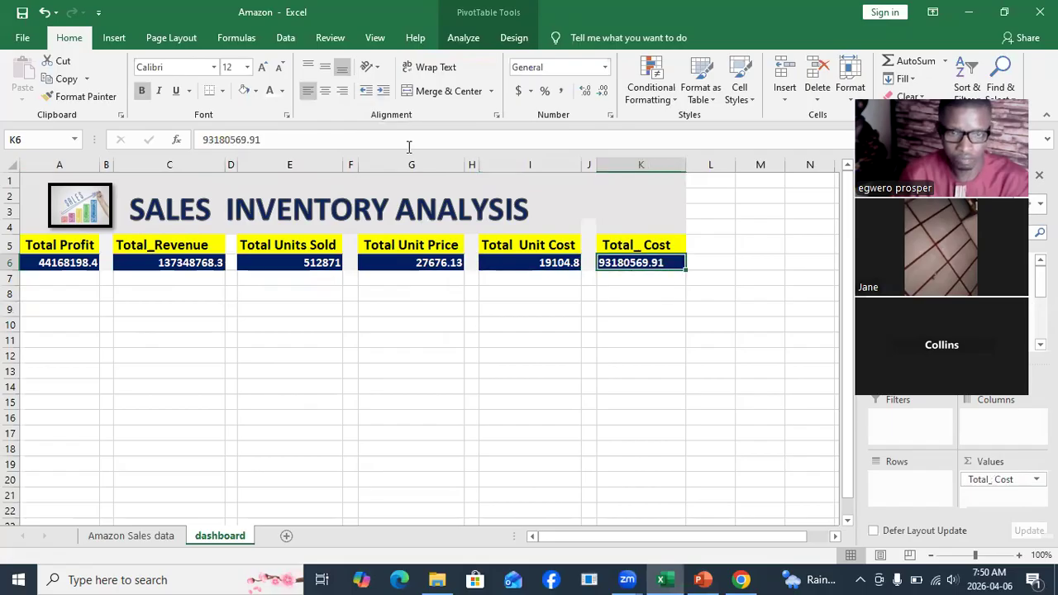
left_click(342, 91)
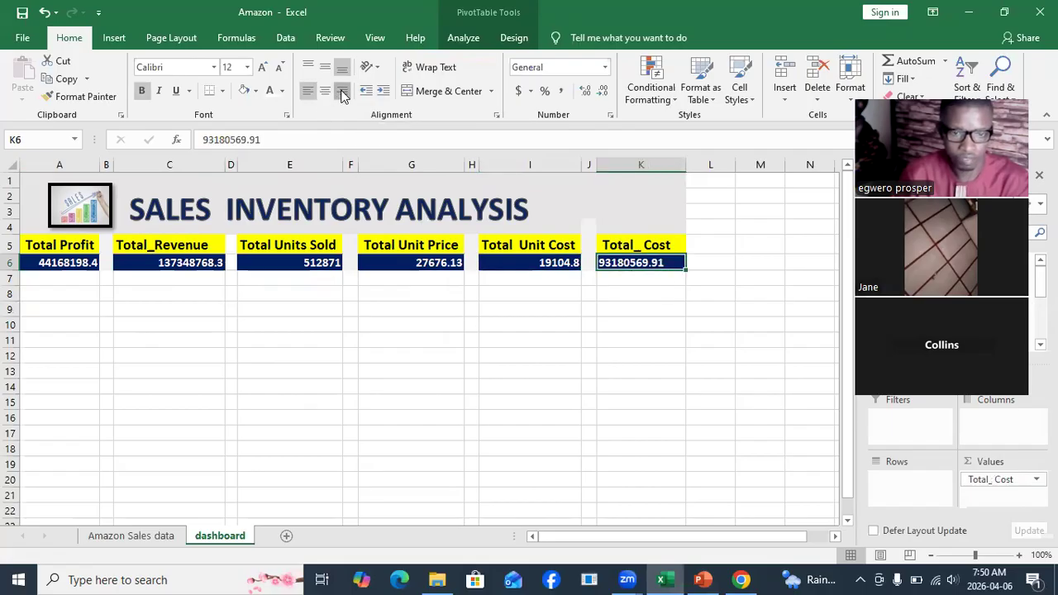
Insert the "money icon" picture from the Desktop, shrink it to about 0.34 inches square and place it at the Total Profit value.
left_click(115, 38)
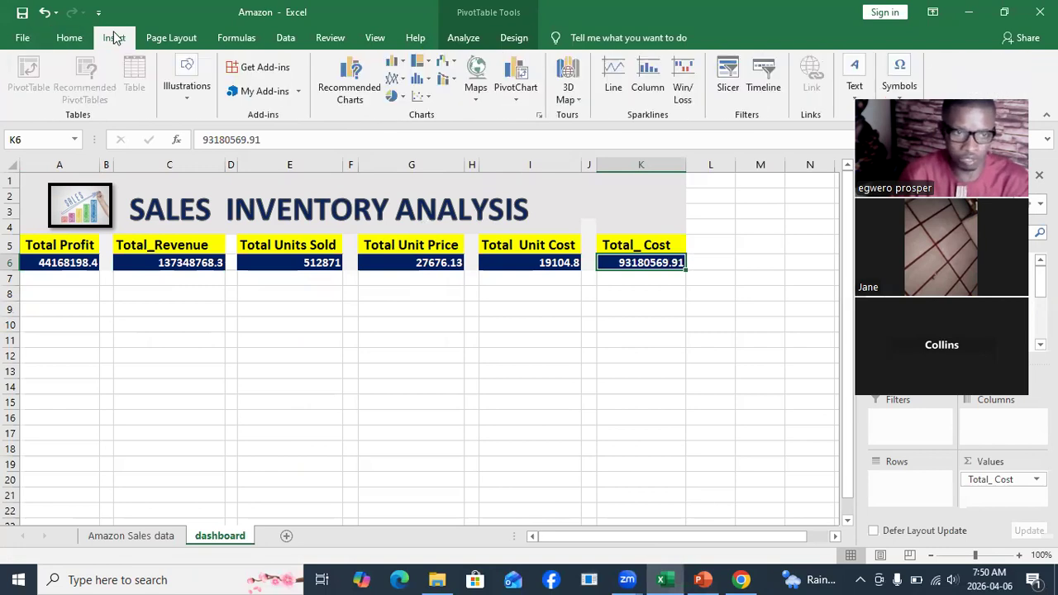
left_click(186, 100)
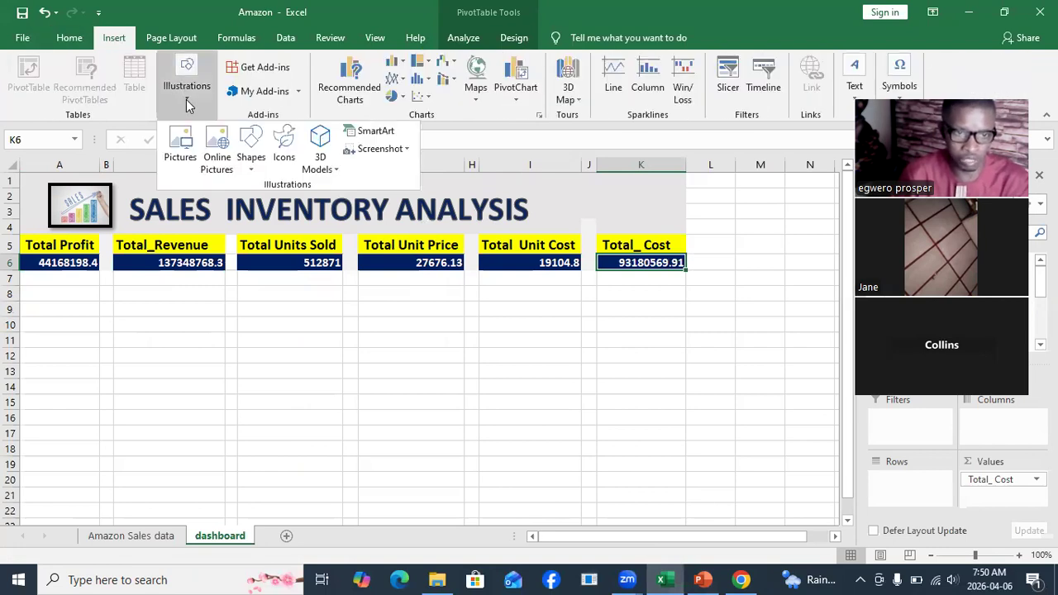
left_click(186, 146)
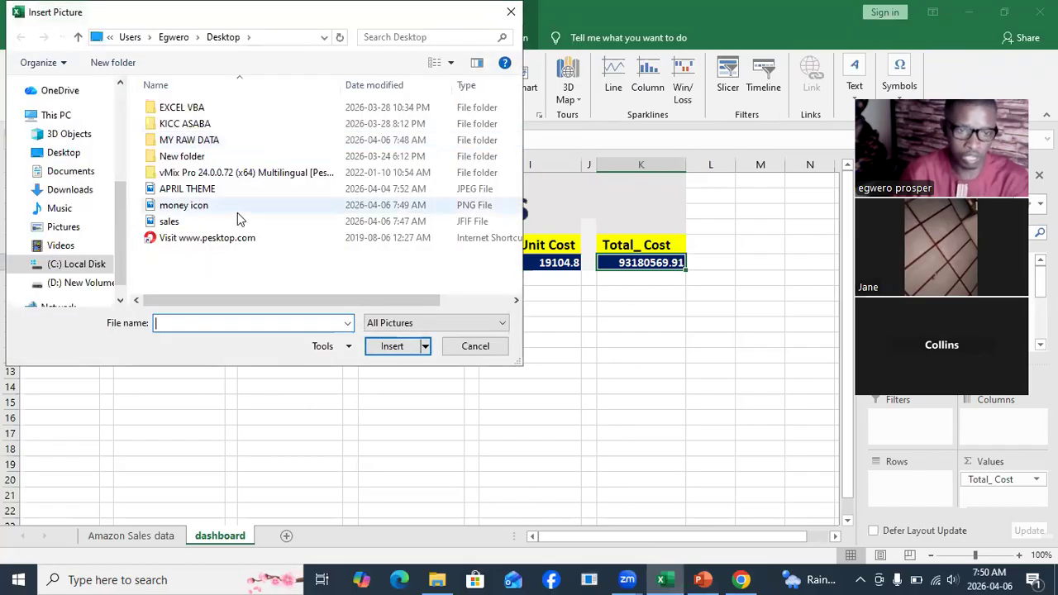
left_click(207, 205)
left_click(392, 347)
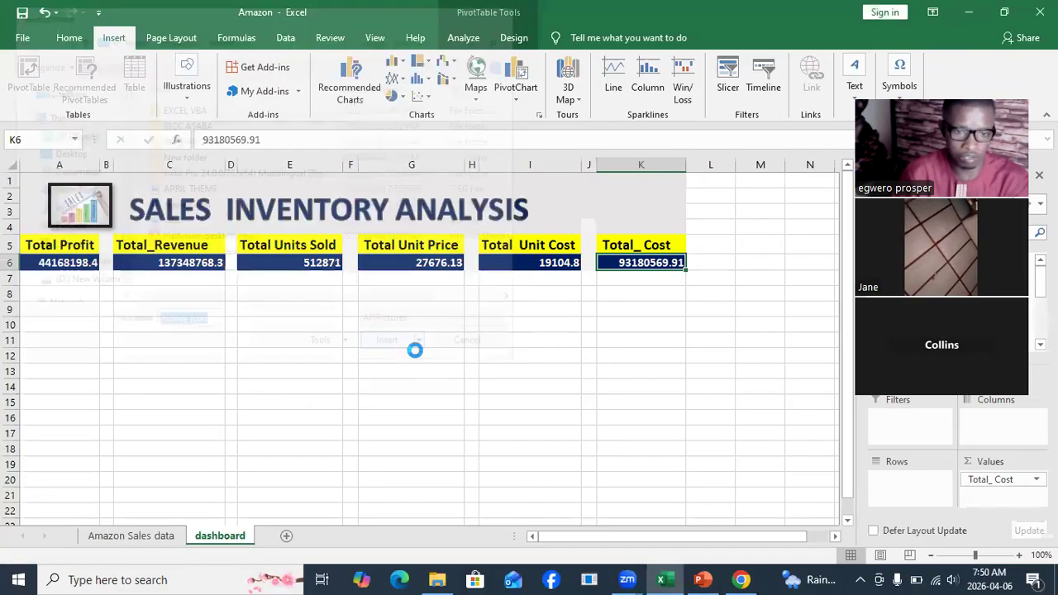
left_click_drag(764, 291, 479, 329)
left_click_drag(488, 272, 33, 264)
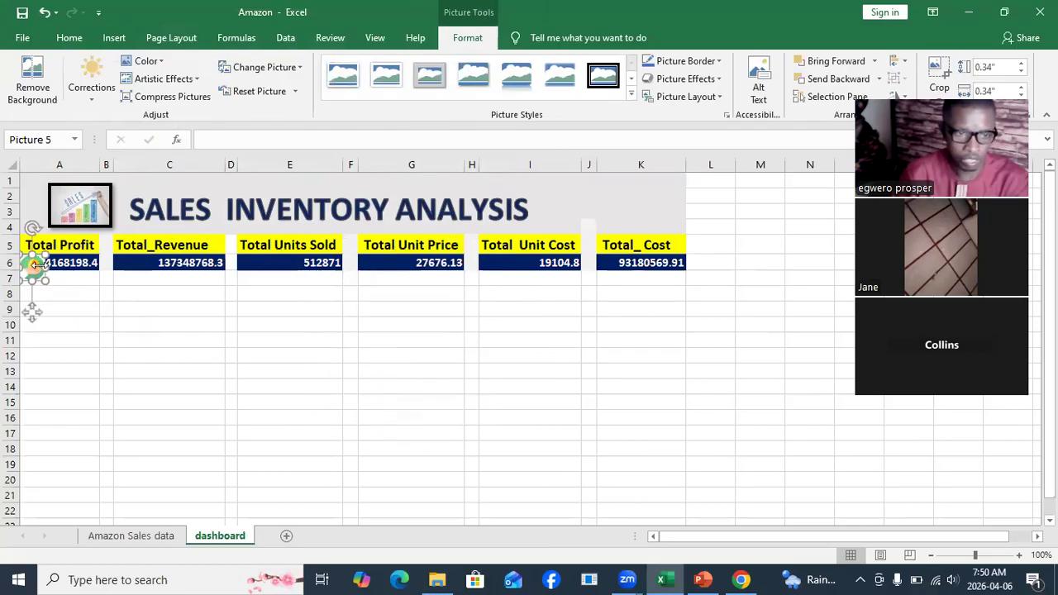
Fit the money icon before the Total Profit value at about 0.16 inches square and give it a picture style with a soft shadow.
left_click(631, 97)
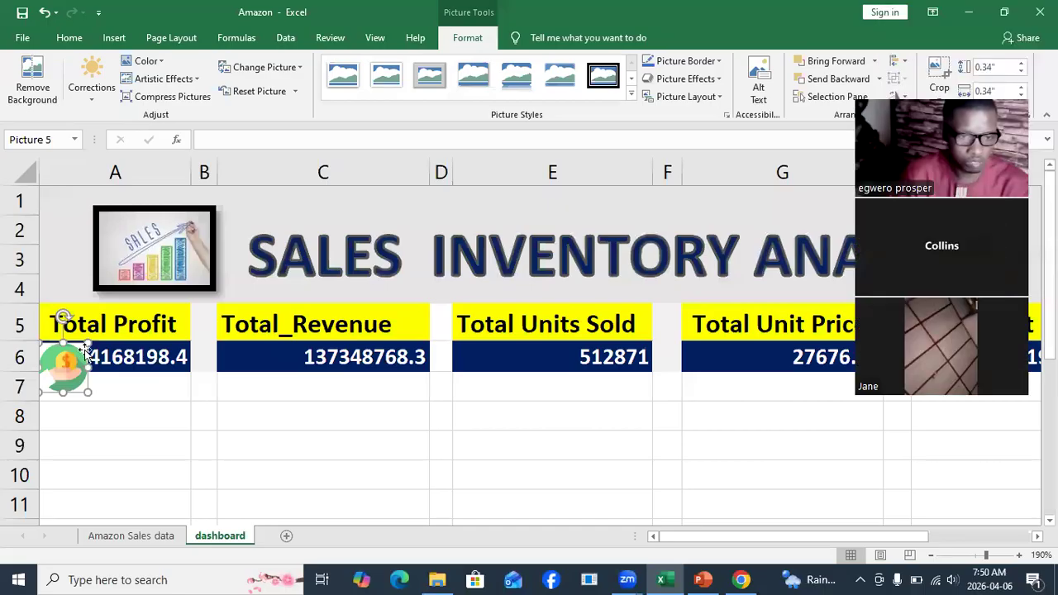
left_click_drag(85, 351, 61, 358)
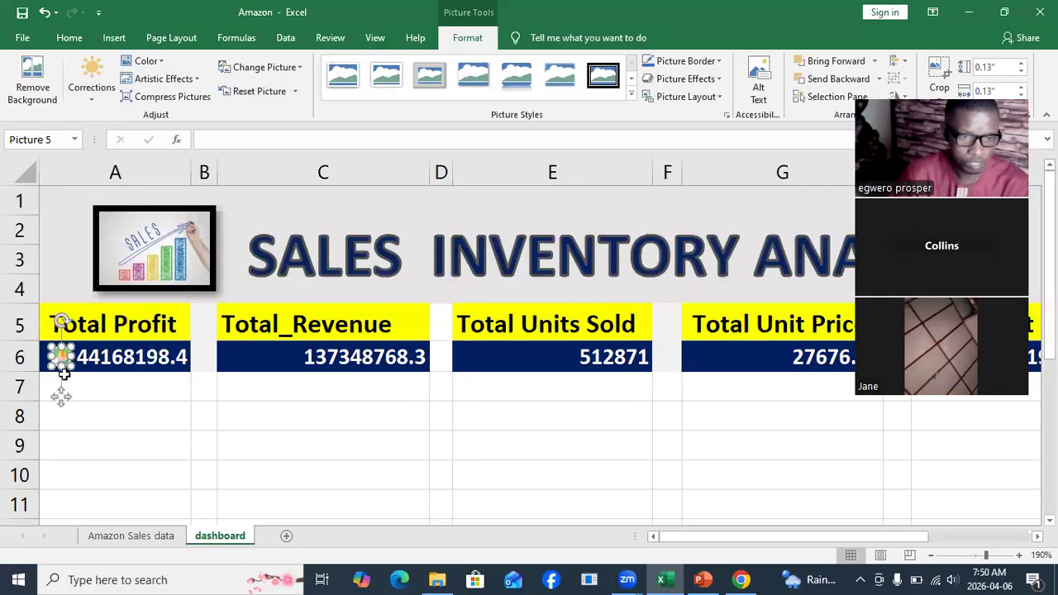
left_click(96, 425)
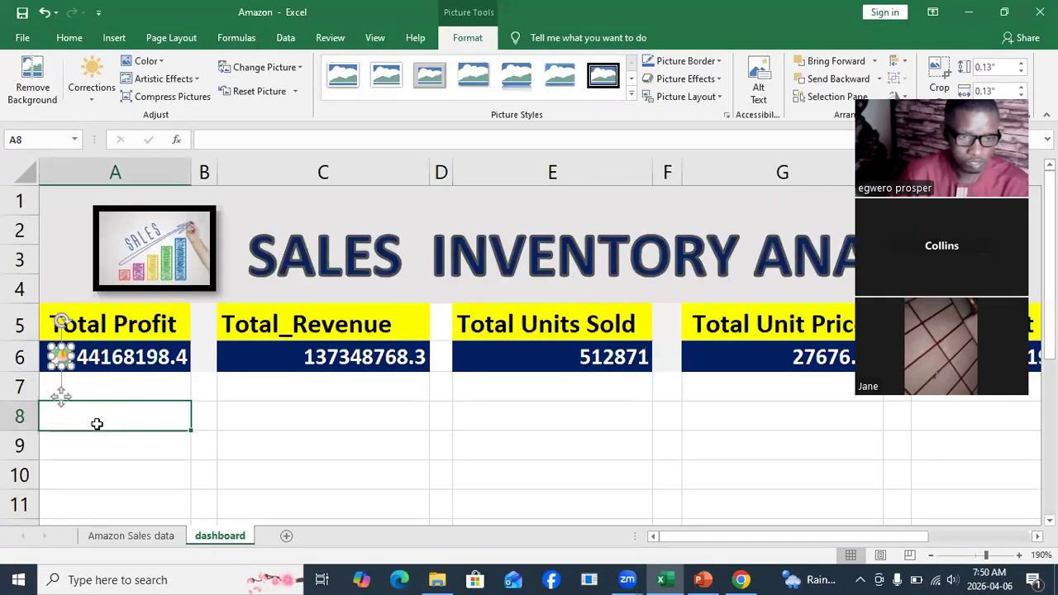
left_click(56, 358)
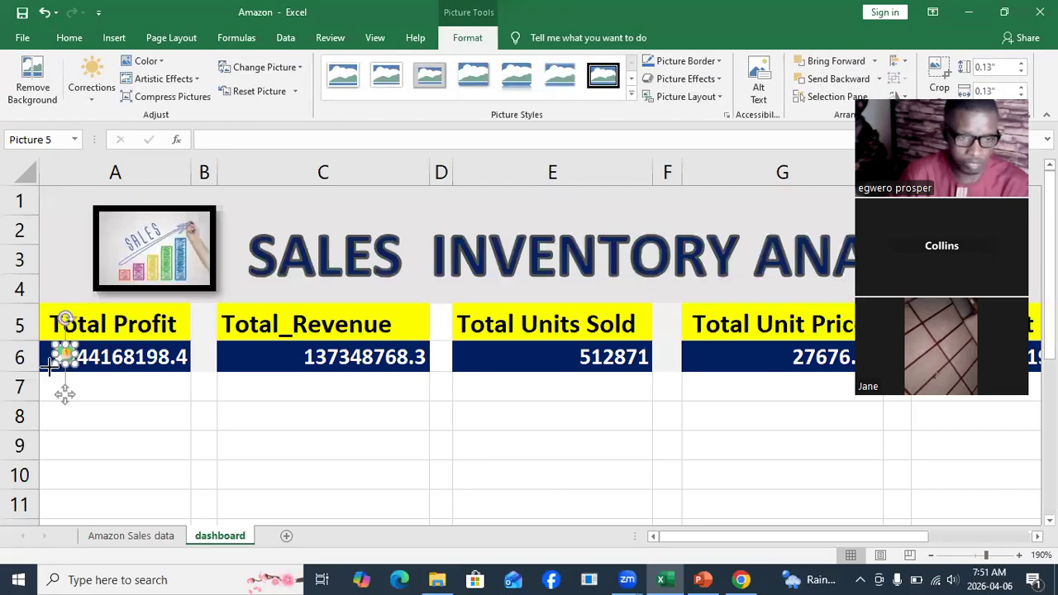
left_click_drag(61, 361, 41, 373)
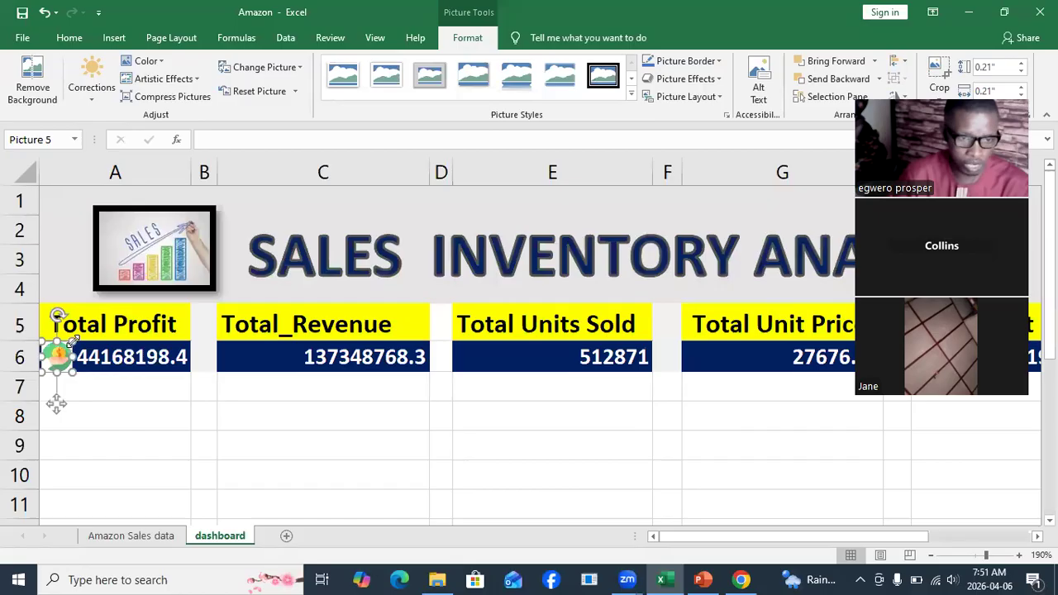
left_click_drag(71, 341, 59, 356)
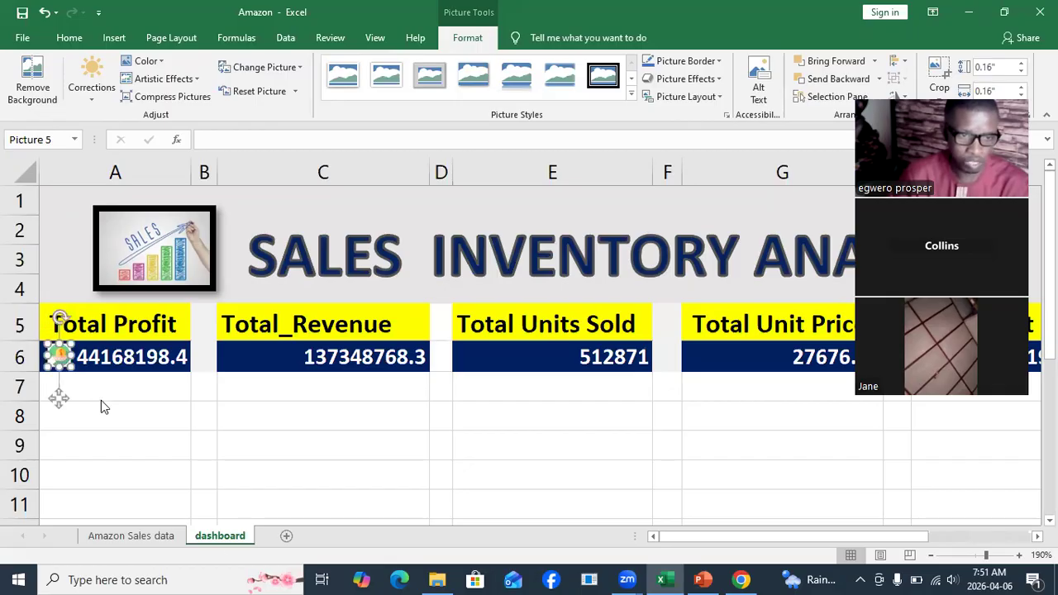
left_click(133, 411)
left_click(58, 360)
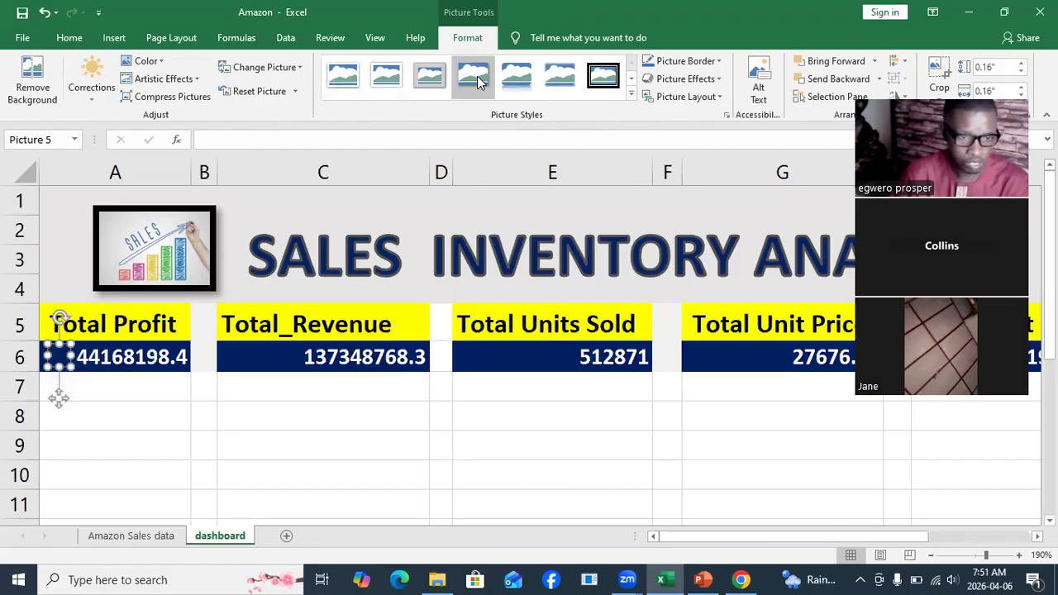
left_click(233, 445)
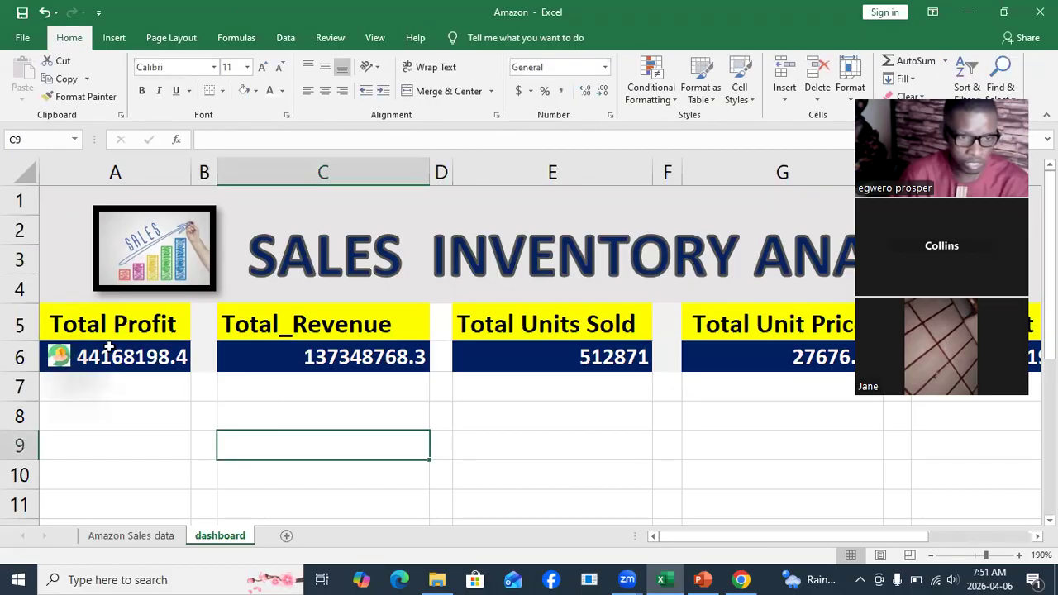
Try a soft-edged oval style on the Total Profit icon at about 0.37 inches square, and undo it.
left_click(60, 357)
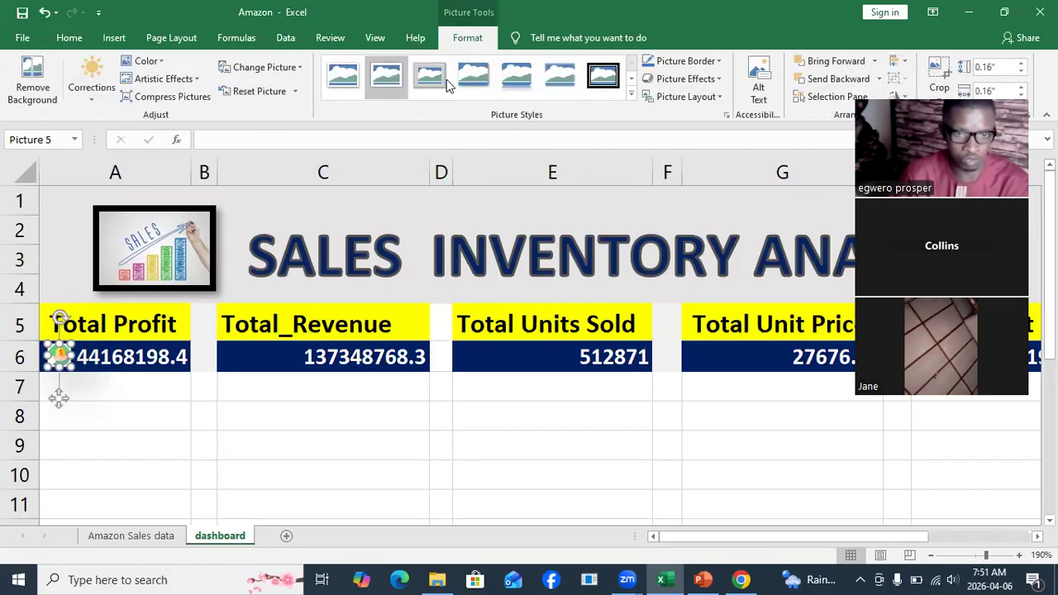
left_click(632, 93)
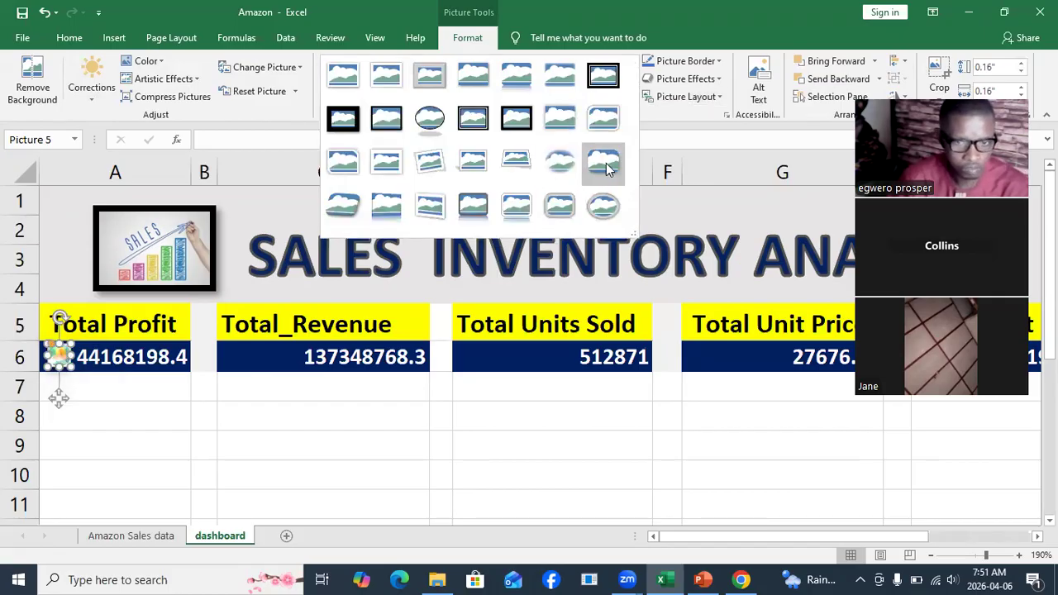
left_click(561, 167)
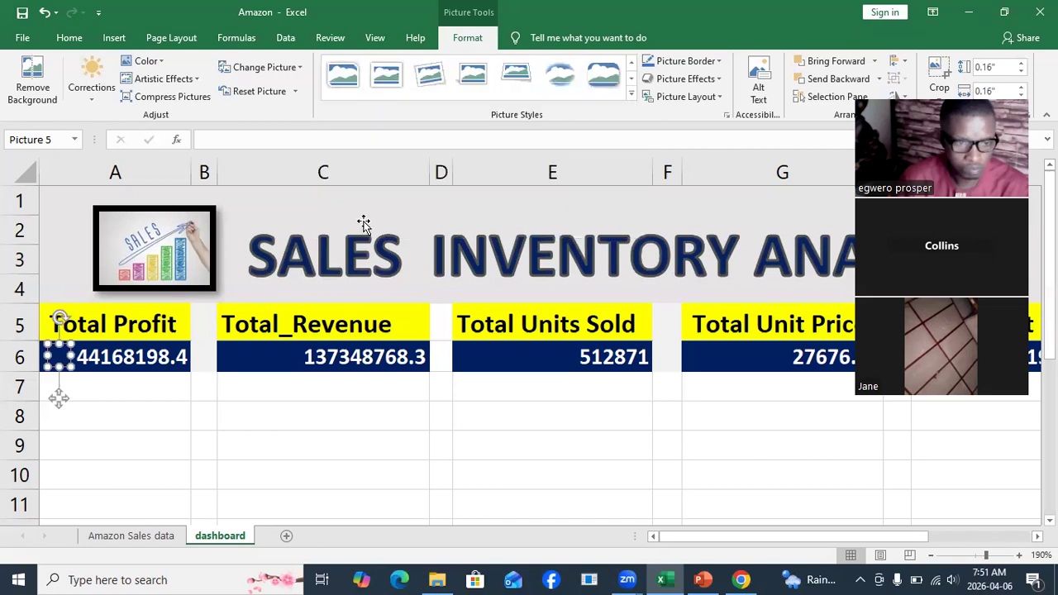
left_click_drag(95, 384, 65, 368)
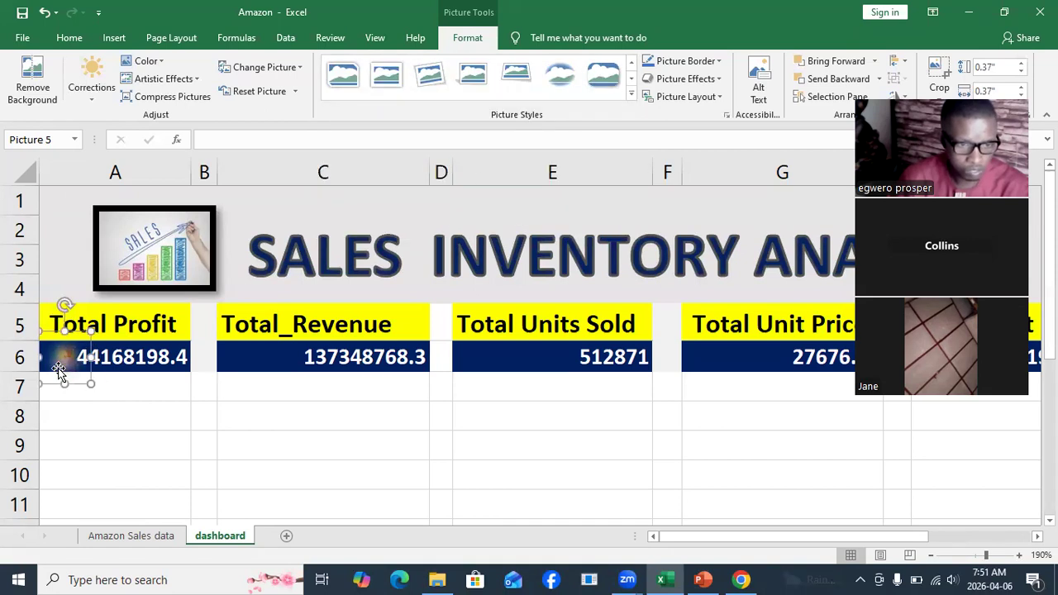
left_click(636, 96)
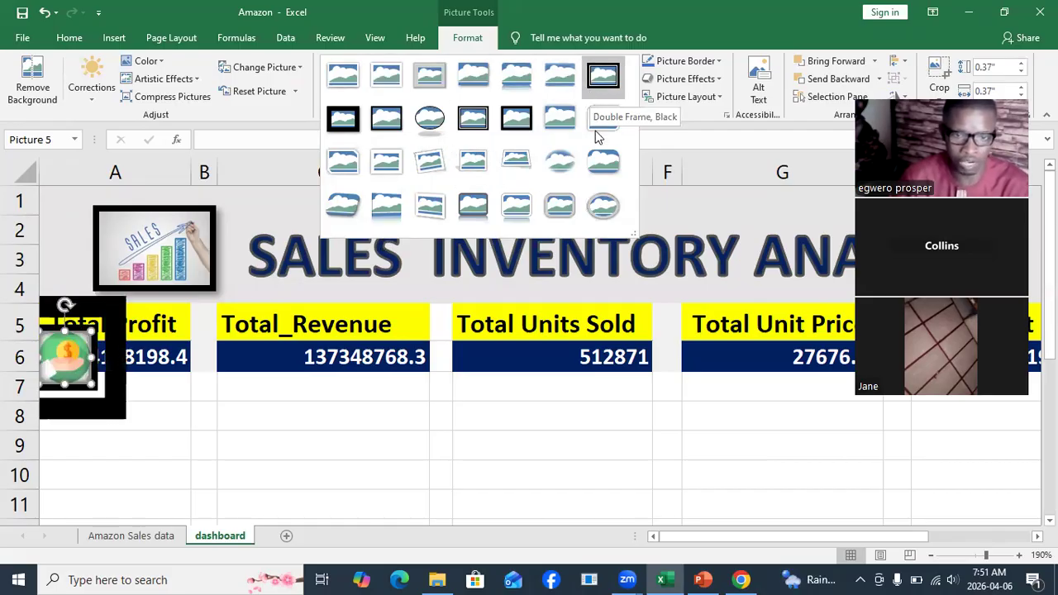
left_click(506, 411)
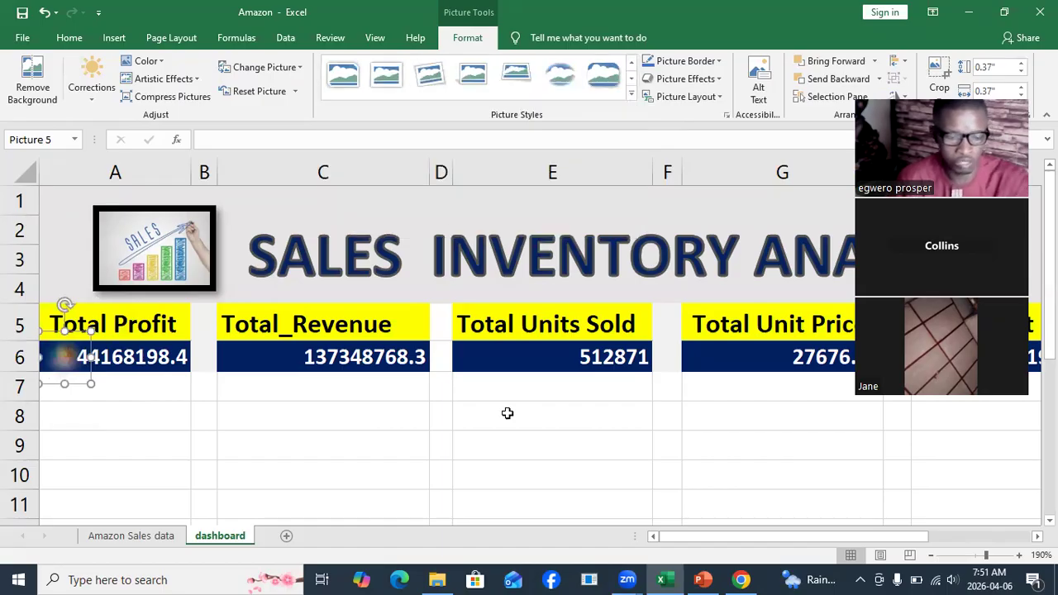
key("ctrl+z")
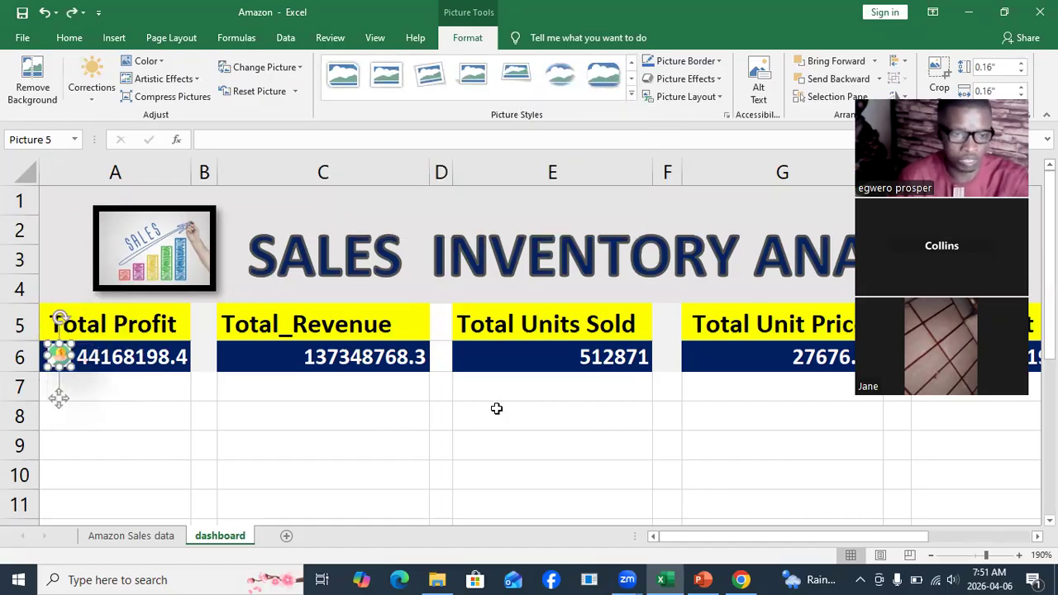
left_click(308, 451)
Duplicate the money icon and place copies before the Total_Revenue and Total Units Sold values.
left_click(65, 357)
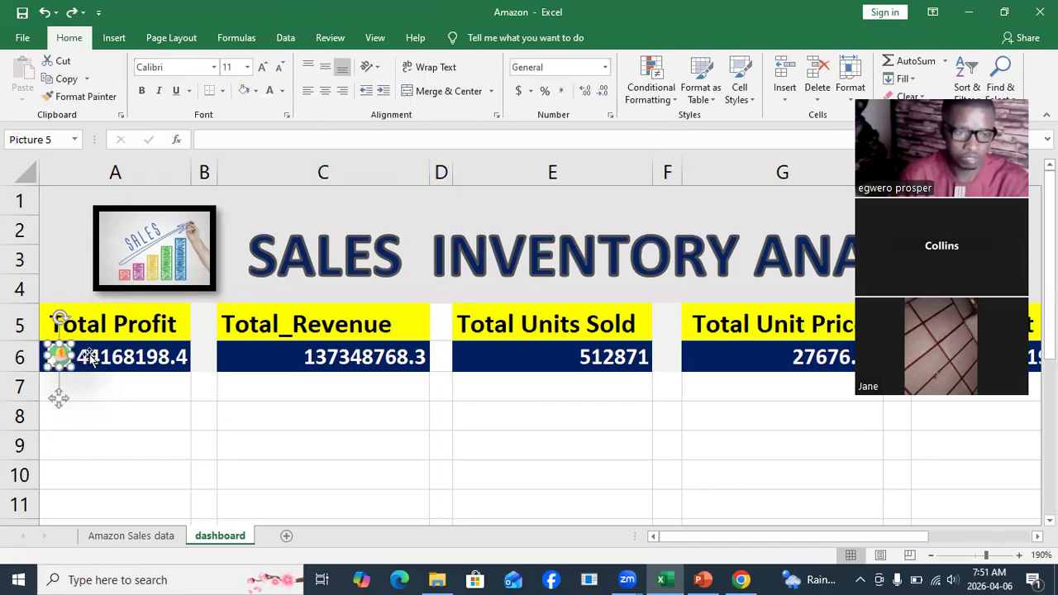
key("ctrl+d")
left_click_drag(83, 380, 281, 355)
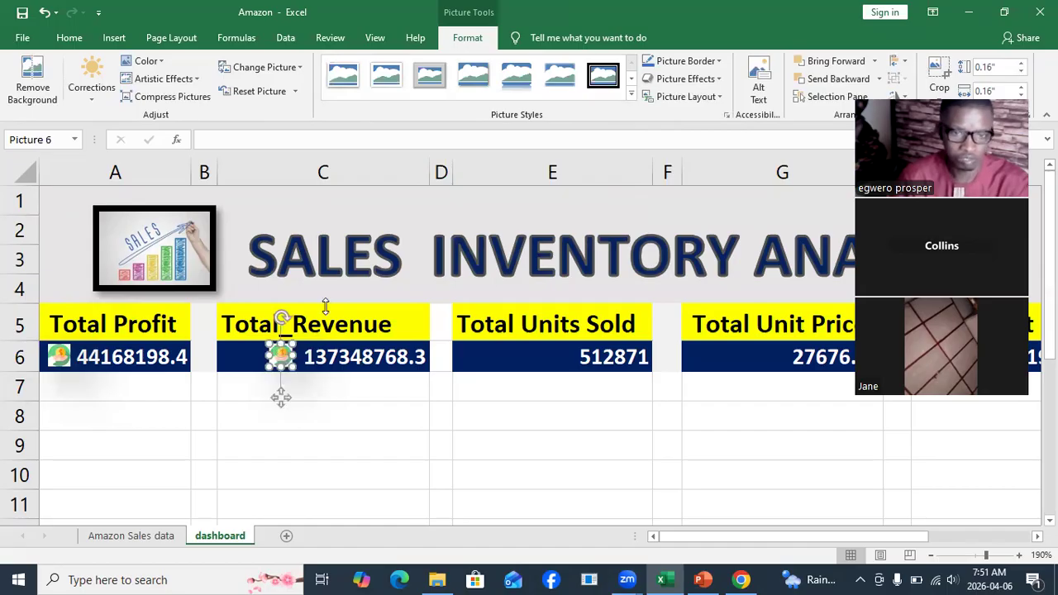
left_click(340, 405)
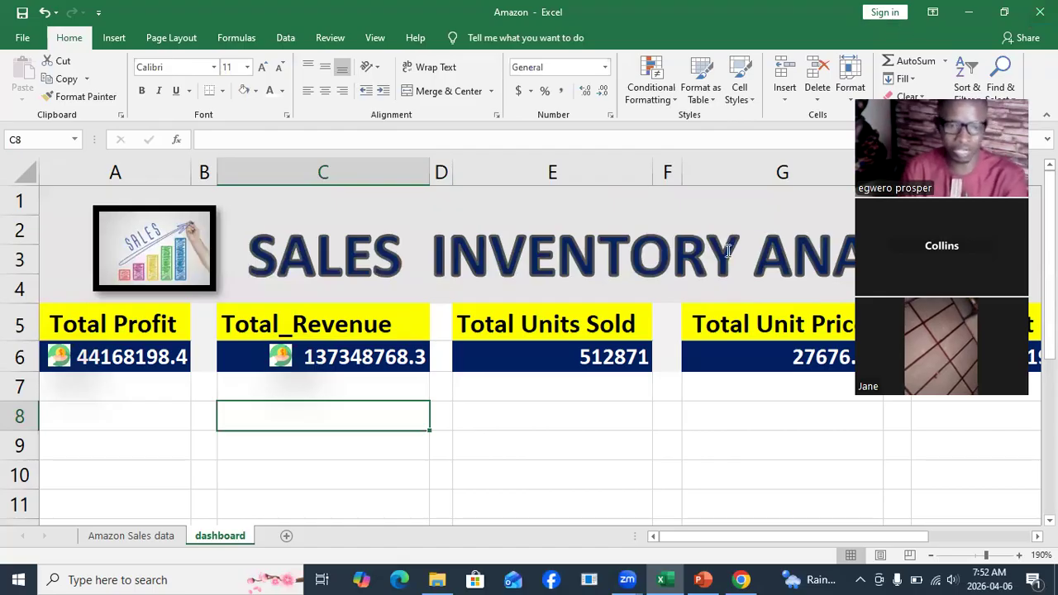
left_click(279, 357)
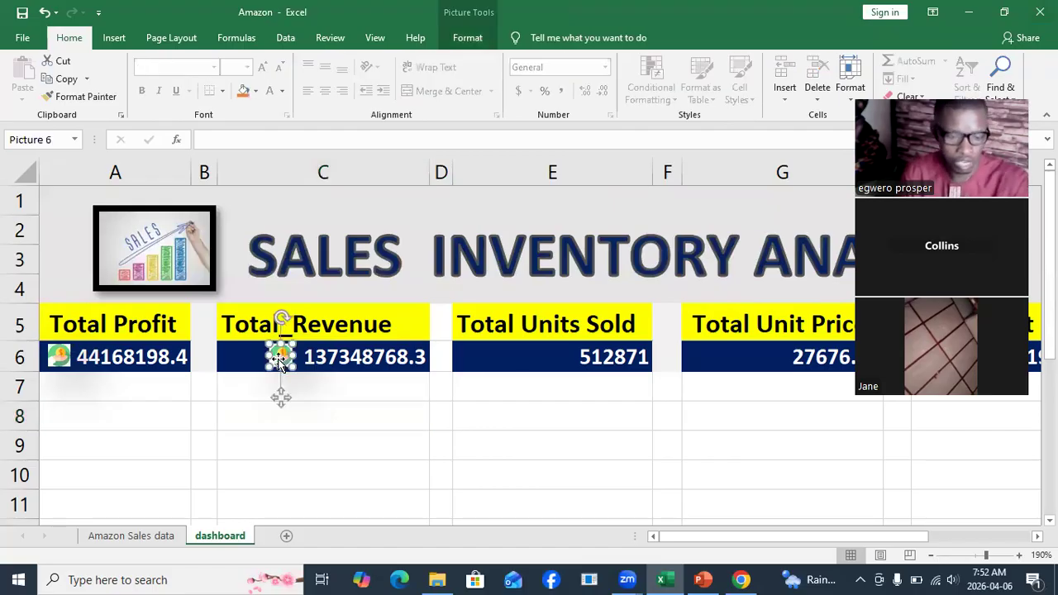
left_click_drag(287, 366, 543, 356)
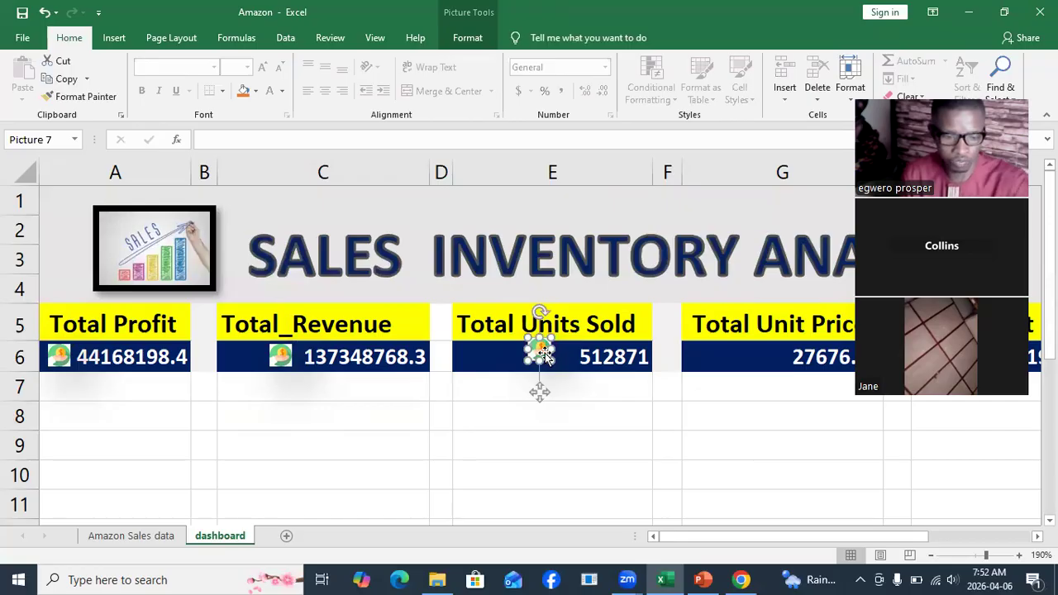
left_click(107, 355)
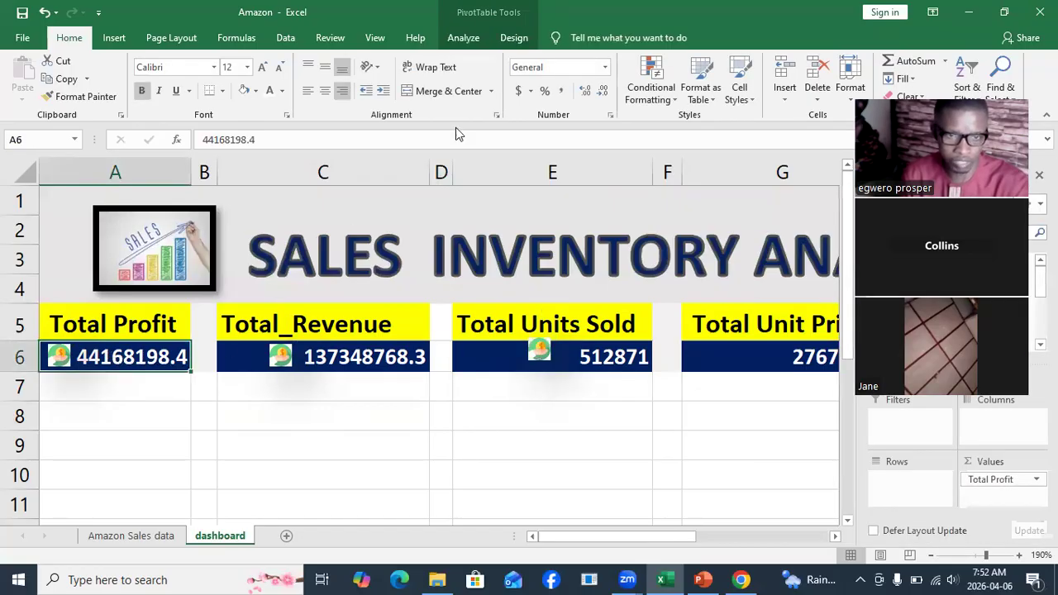
Apply the comma number style to the Total Profit, Total_Revenue and Total Units Sold values in A6, C6 and E6.
left_click(562, 91)
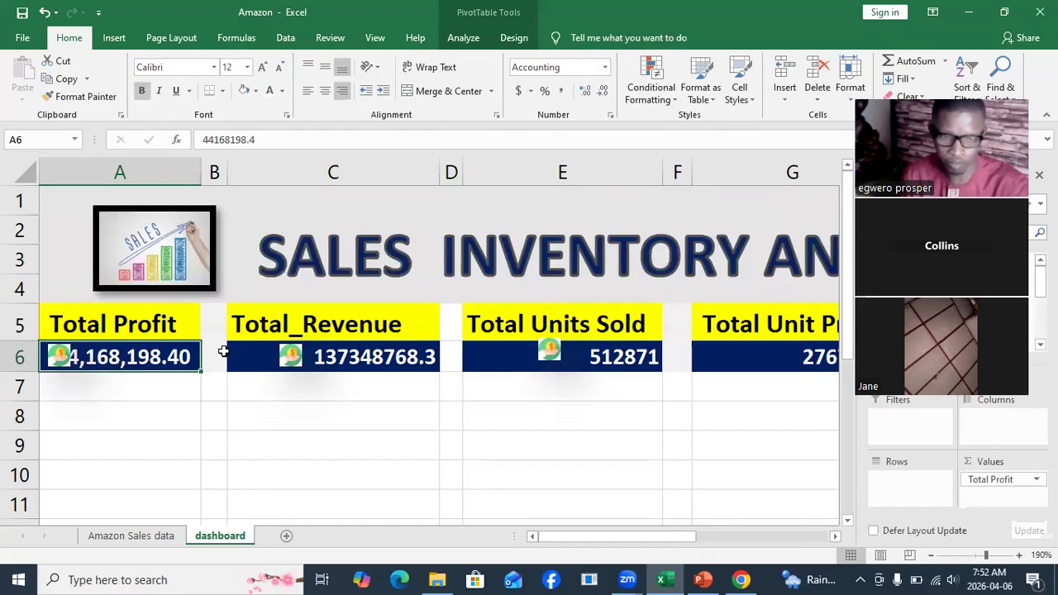
left_click(355, 358)
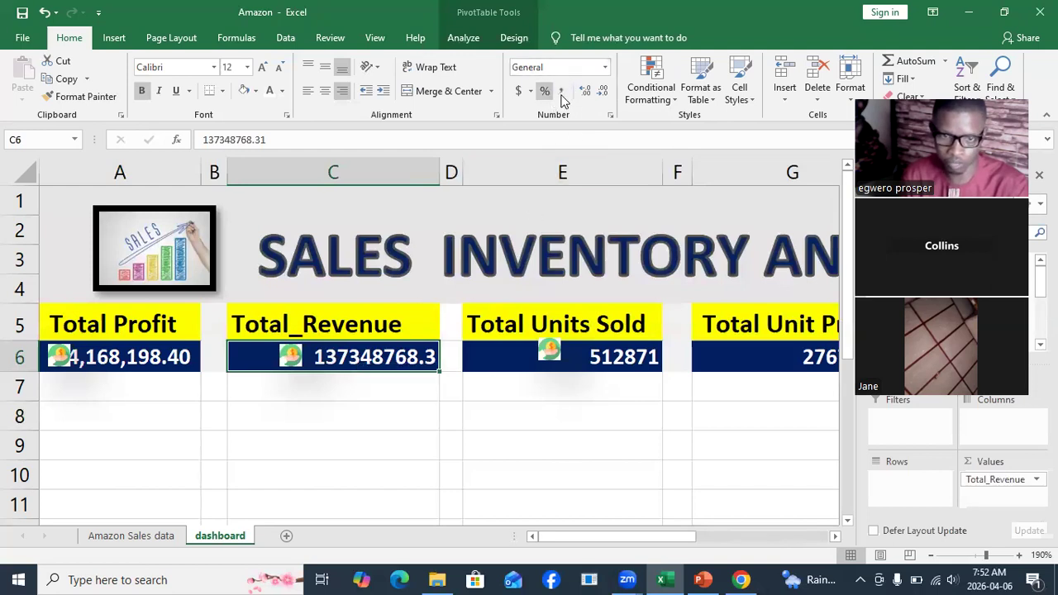
left_click(562, 92)
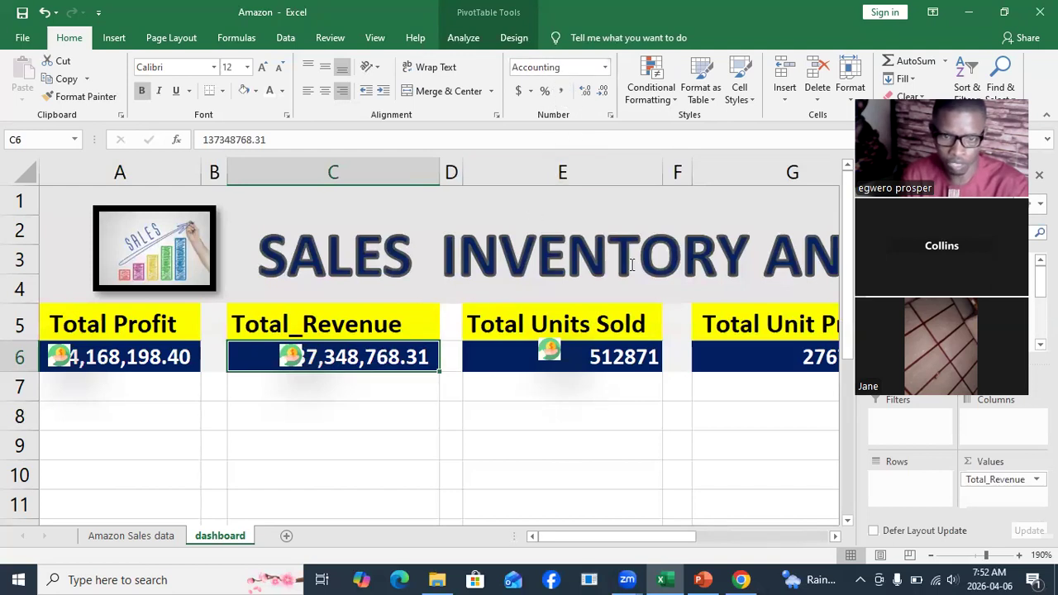
left_click(620, 360)
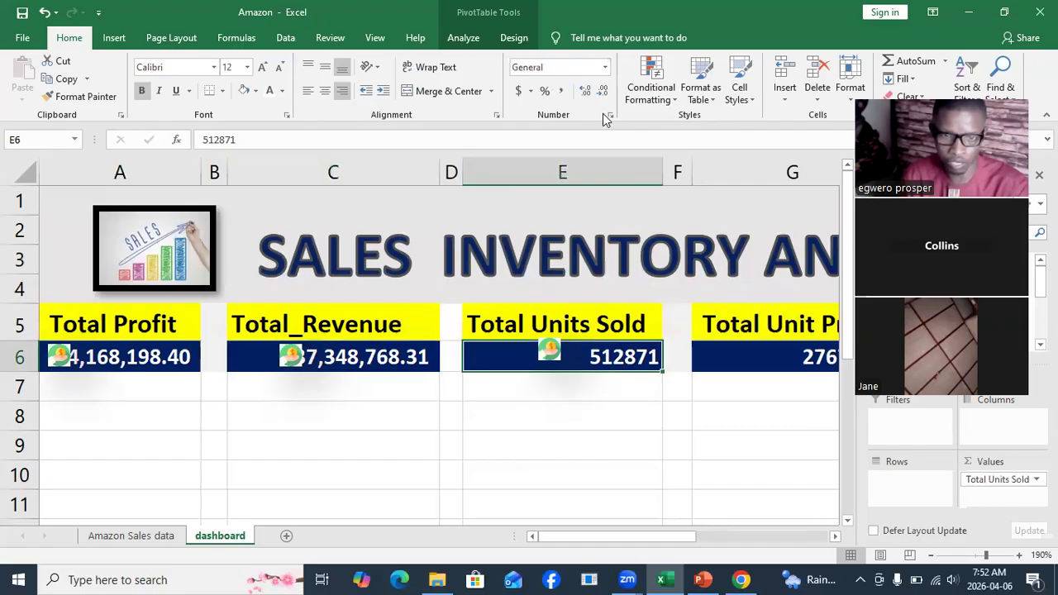
left_click(562, 91)
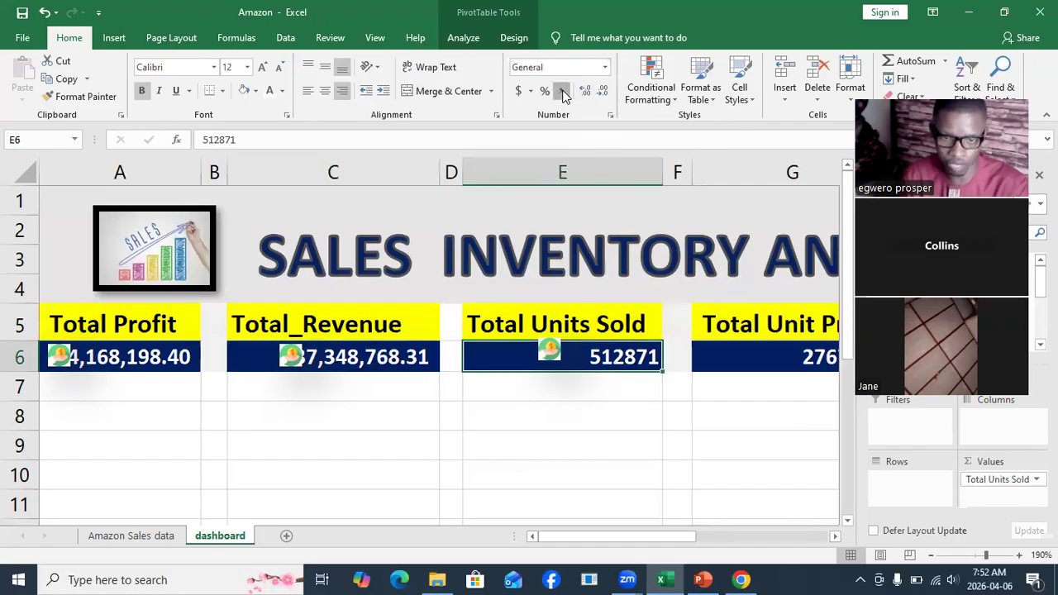
Apply the comma number style to the Total Unit Price, Total Unit Cost and Total_ Cost values in G6, I6 and K6.
left_click(812, 357)
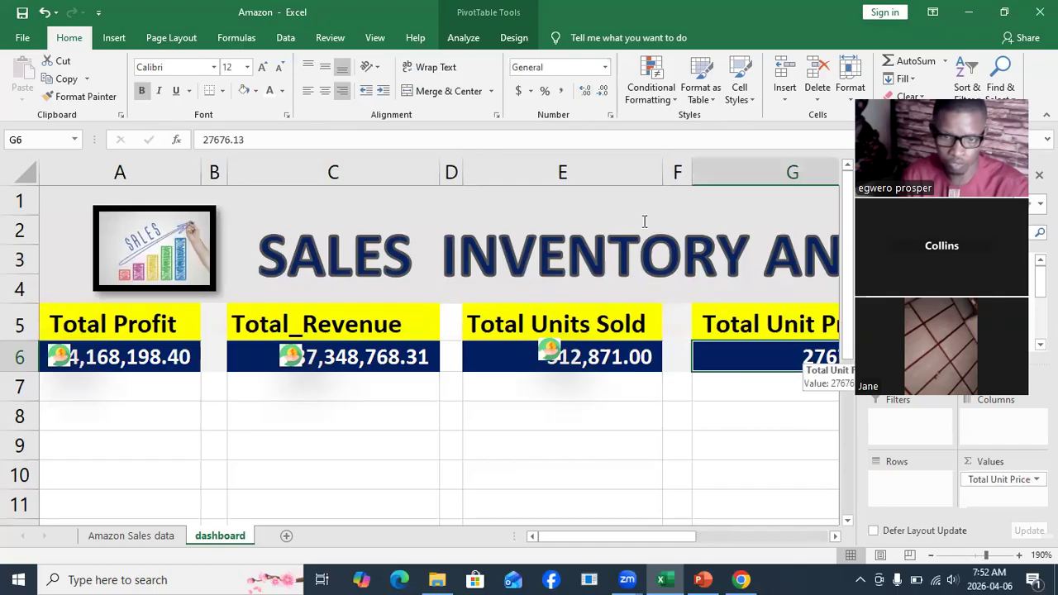
left_click(562, 91)
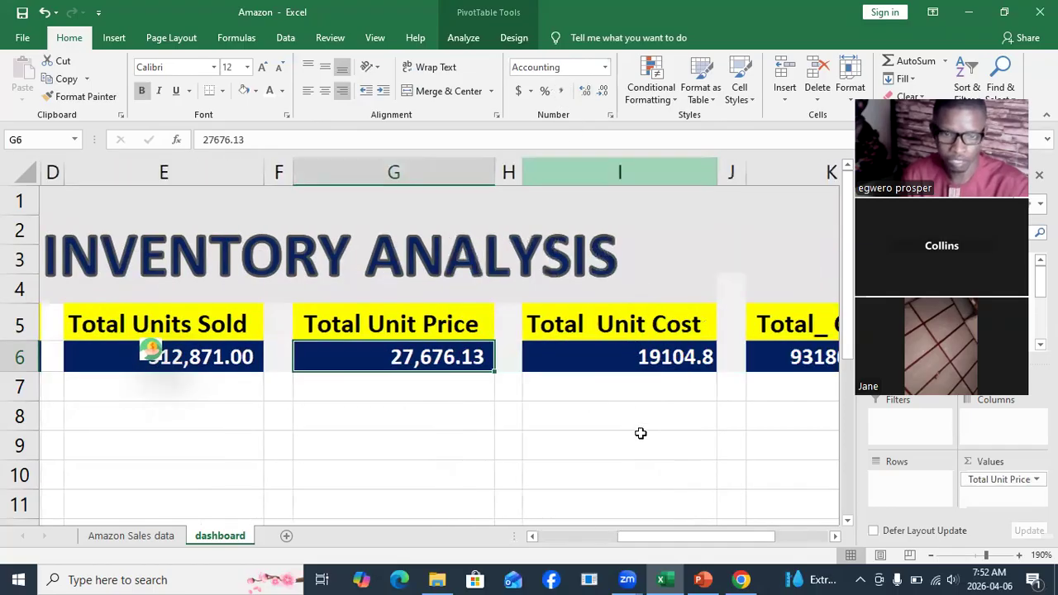
left_click(639, 361)
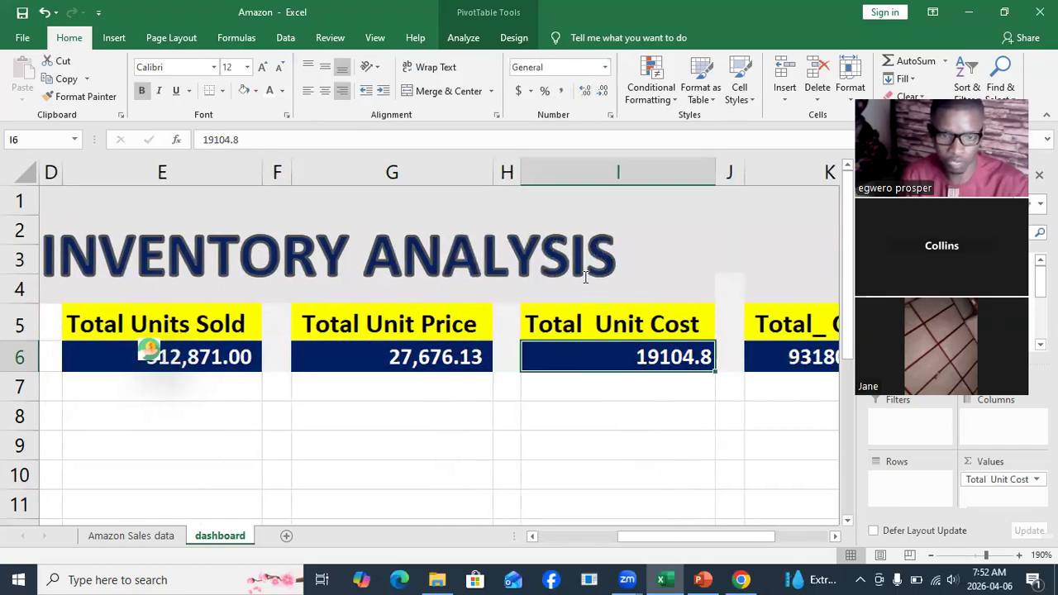
left_click(562, 90)
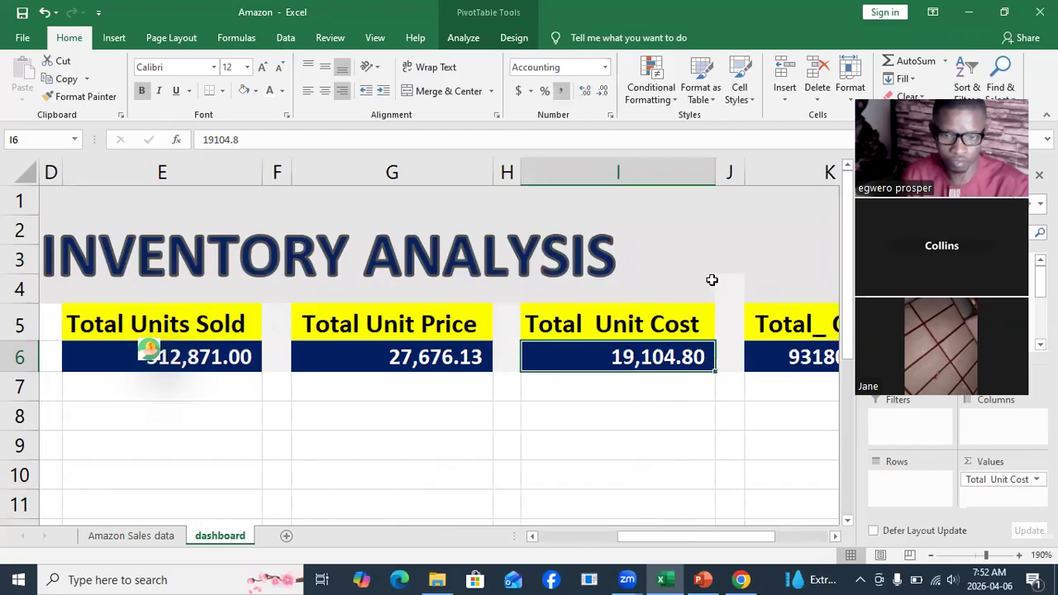
left_click(796, 359)
left_click(562, 90)
scroll(672, 435, "right", 4)
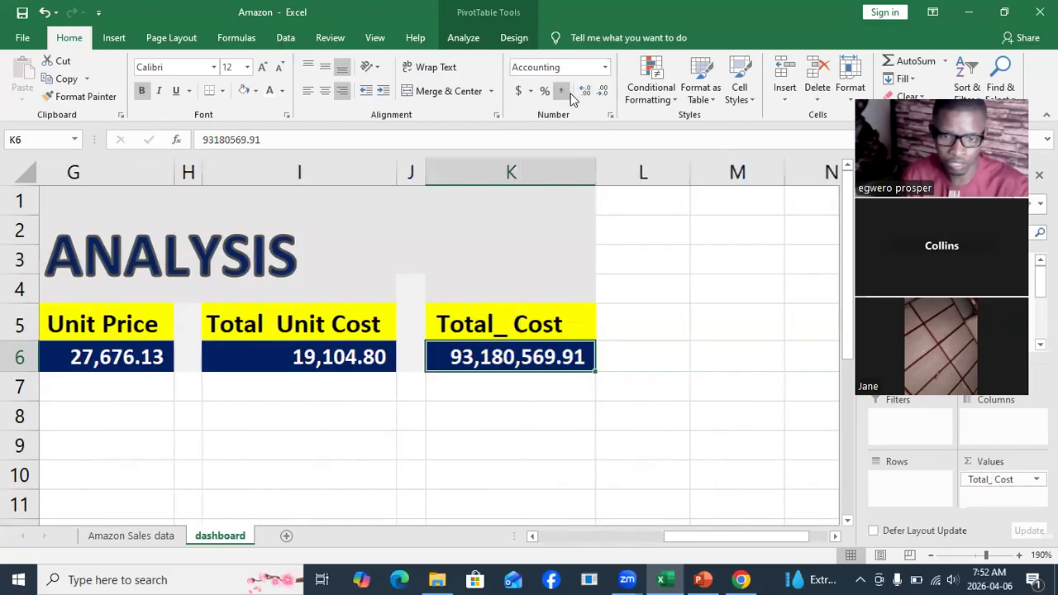
Set the dashboard sheet's zoom to 150% to view the full row of summary cards under the banner.
left_click_drag(722, 541, 712, 536)
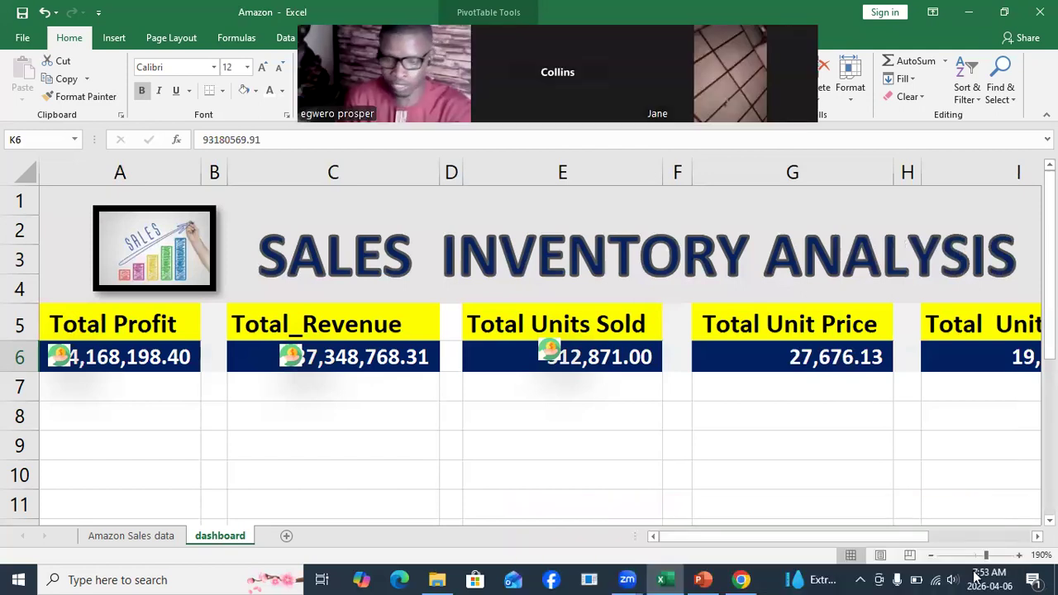
left_click(938, 559)
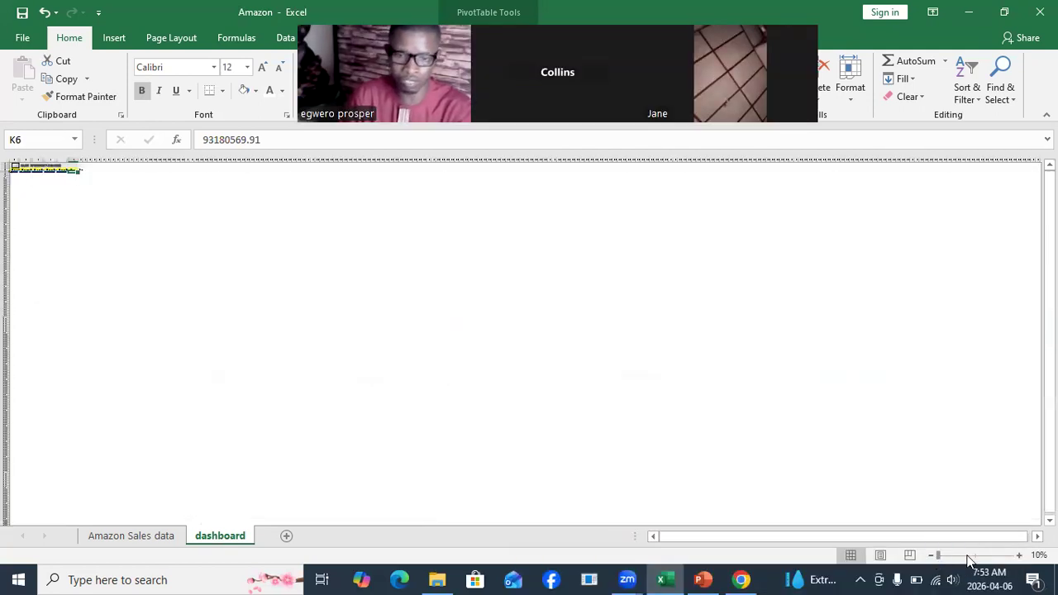
left_click(1021, 555)
left_click(1022, 556)
left_click(1022, 555)
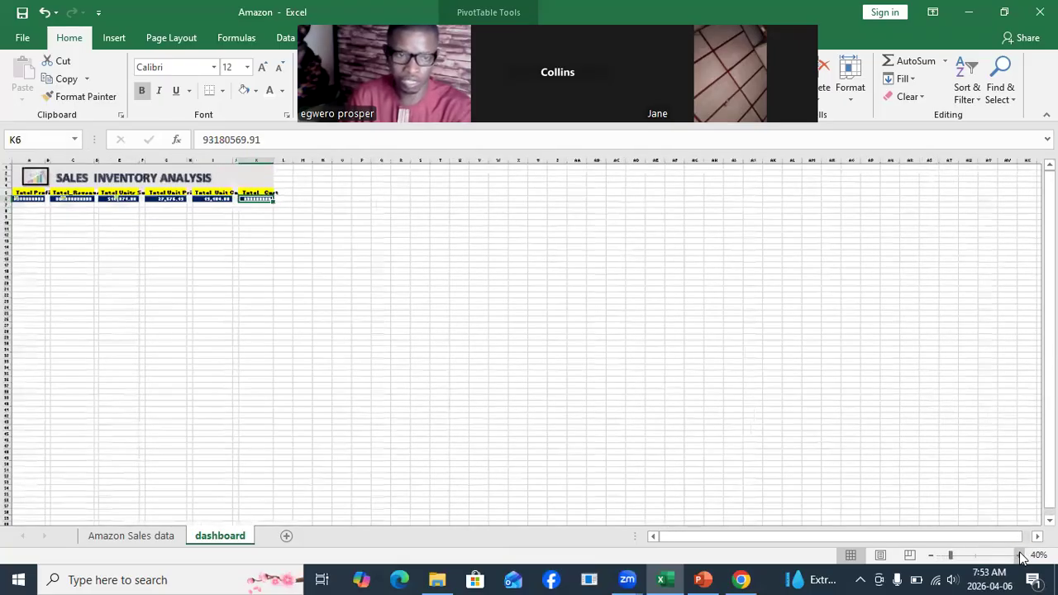
left_click(1022, 555)
left_click(1022, 556)
left_click(1021, 556)
left_click(1022, 556)
left_click(1021, 555)
left_click(1019, 555)
left_click(1019, 554)
left_click(1019, 554)
left_click(1019, 555)
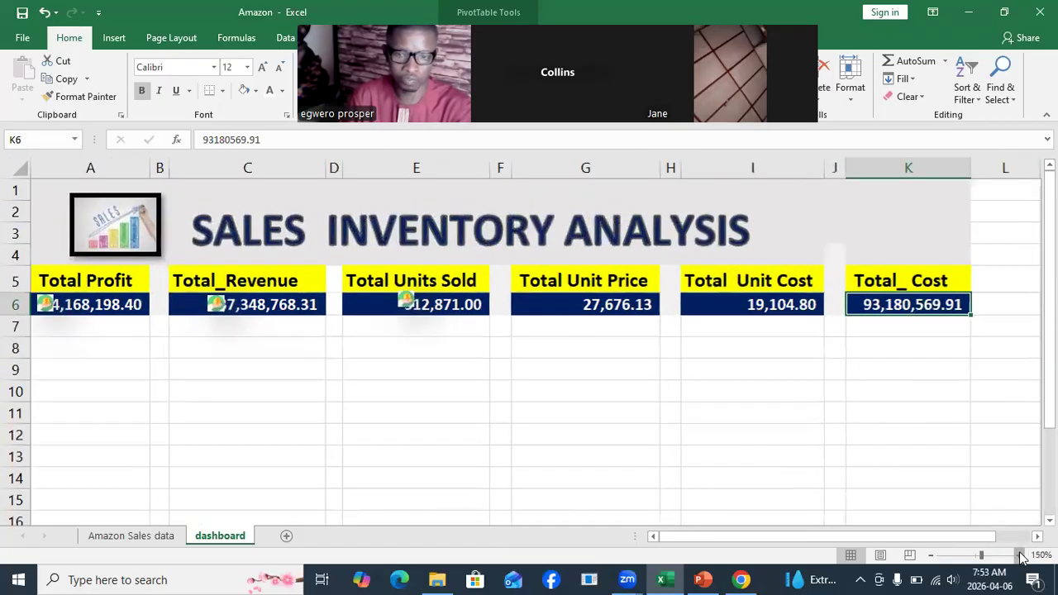
left_click(1019, 555)
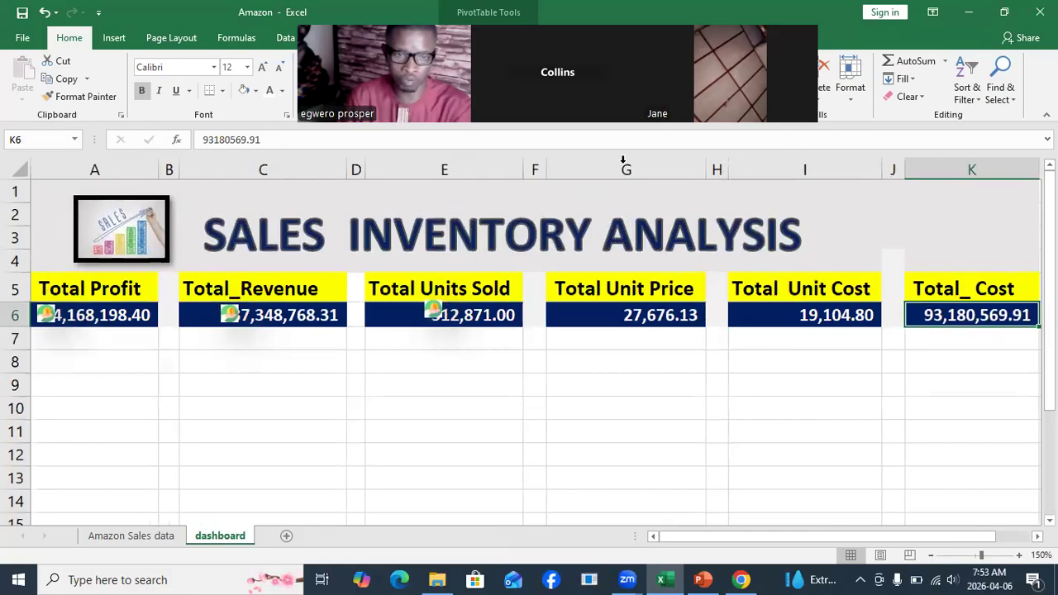
Align the money icon before the Total Units Sold value and place copies before the Total Unit Price, Total Unit Cost and Total_ Cost values.
left_click_drag(463, 413, 400, 351)
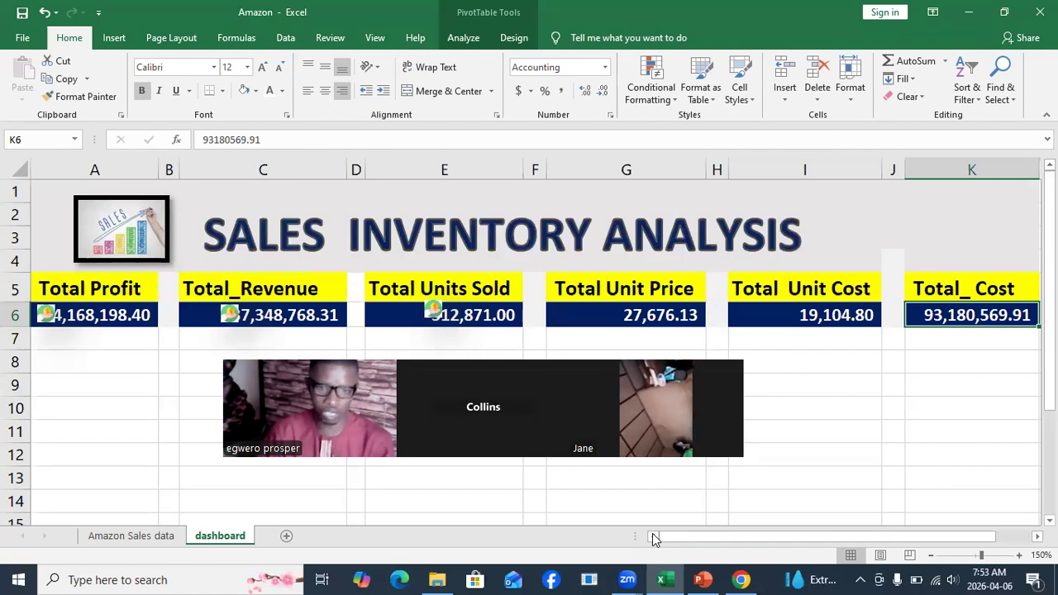
left_click_drag(652, 539, 906, 545)
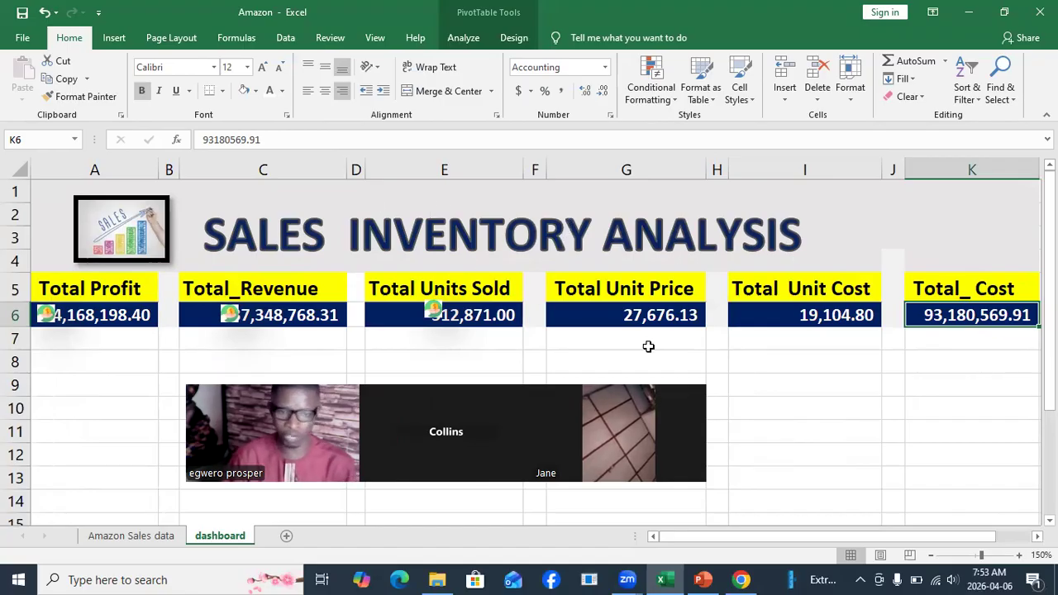
left_click_drag(436, 313, 604, 316)
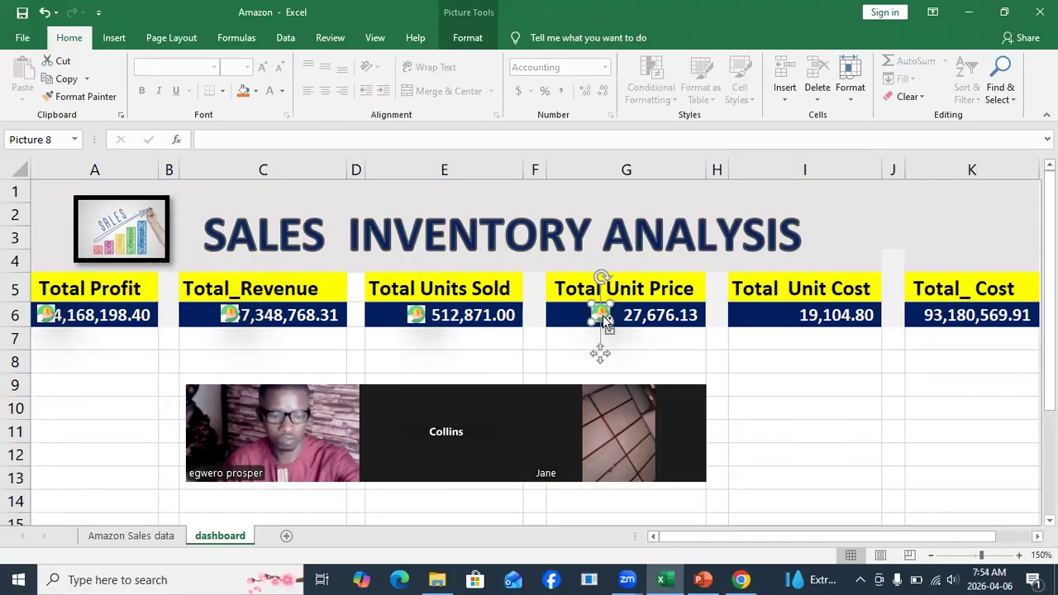
left_click_drag(606, 322, 783, 311)
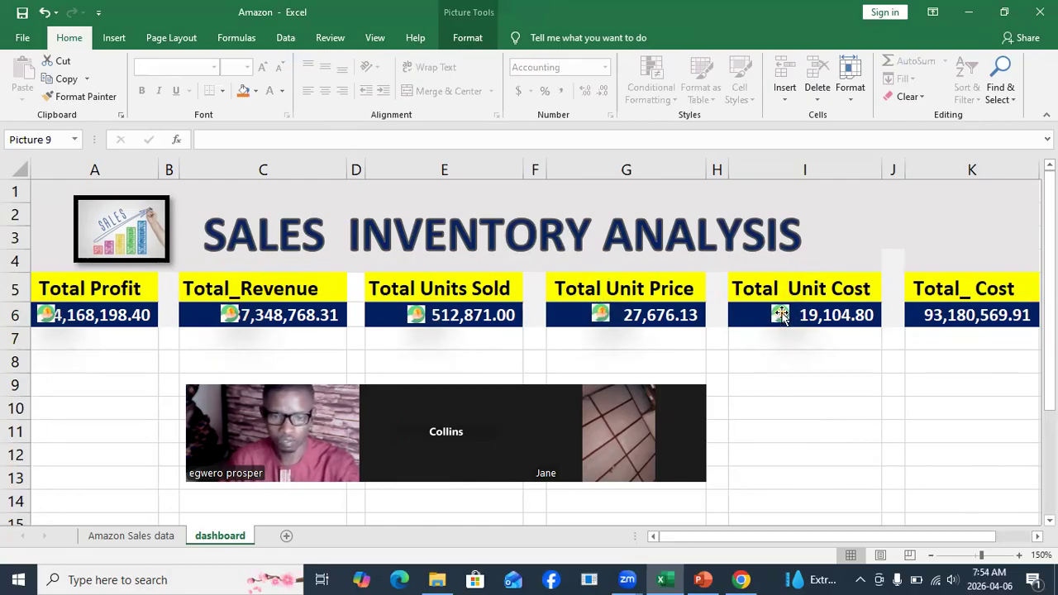
left_click(781, 317)
left_click_drag(784, 321, 913, 315, "ctrl")
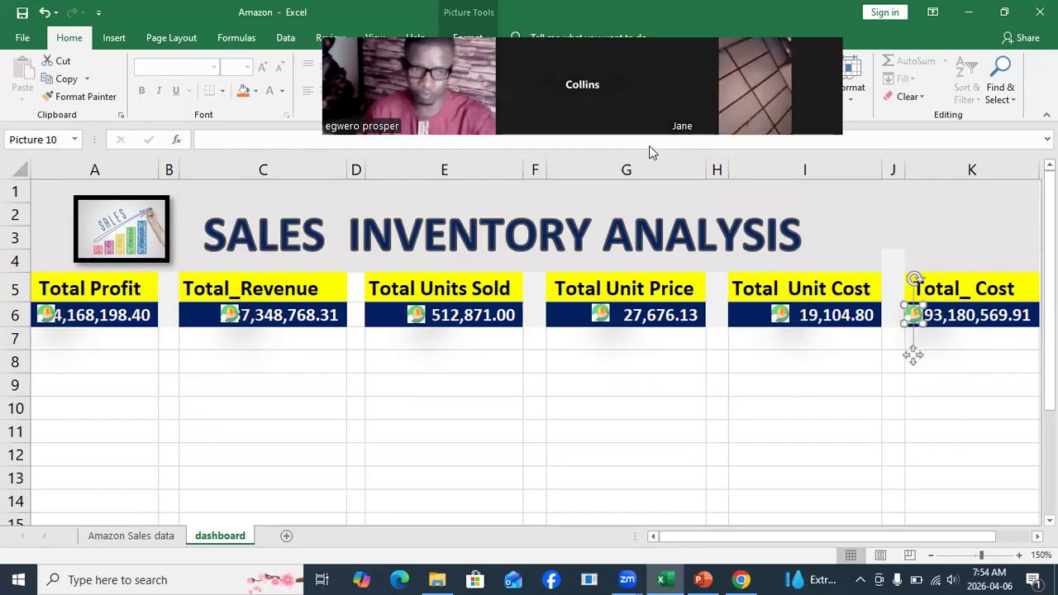
left_click(416, 405)
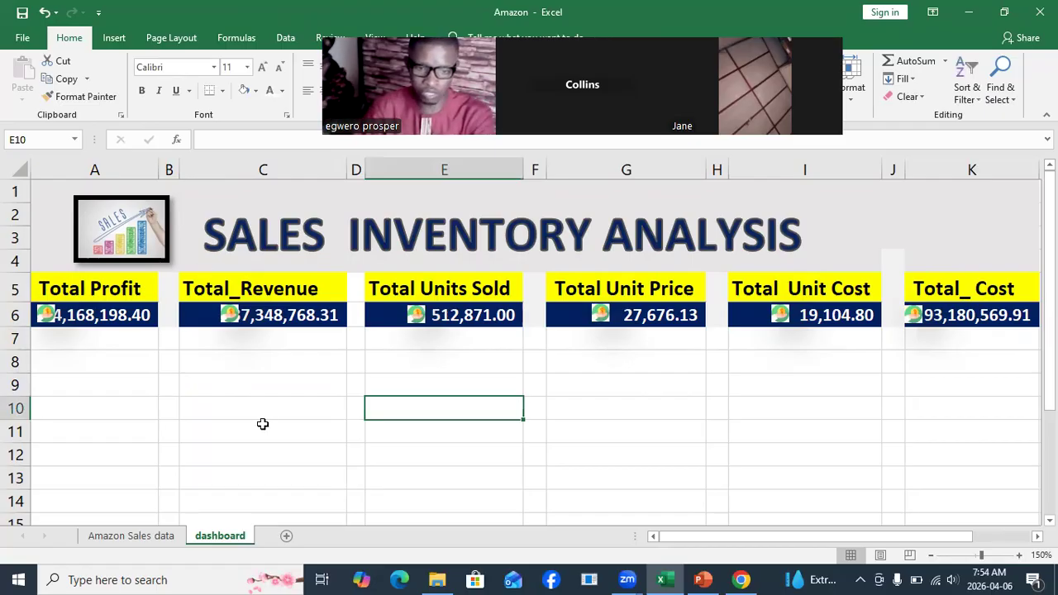
mouse_move(58, 344)
left_mouse_down()
mouse_move(66, 488)
mouse_move(132, 519)
mouse_move(210, 331)
mouse_move(37, 338)
left_mouse_up()
mouse_move(344, 335)
left_mouse_down()
mouse_move(341, 491)
mouse_move(558, 492)
left_mouse_up()
mouse_move(410, 364)
left_mouse_down()
mouse_move(412, 503)
mouse_move(450, 329)
left_mouse_up()
left_click_drag(499, 369, 523, 481)
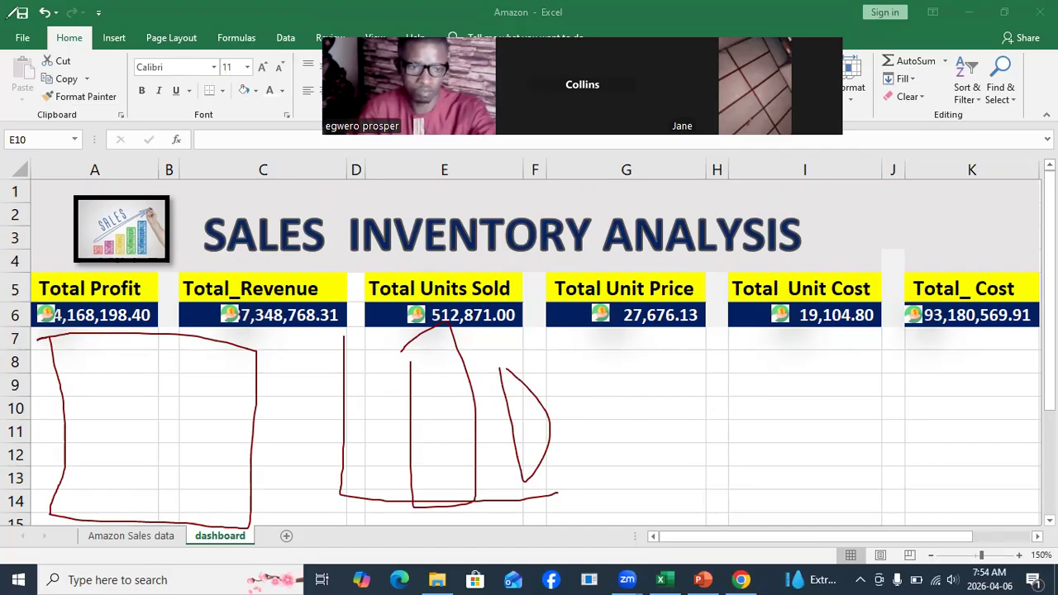
key("Escape")
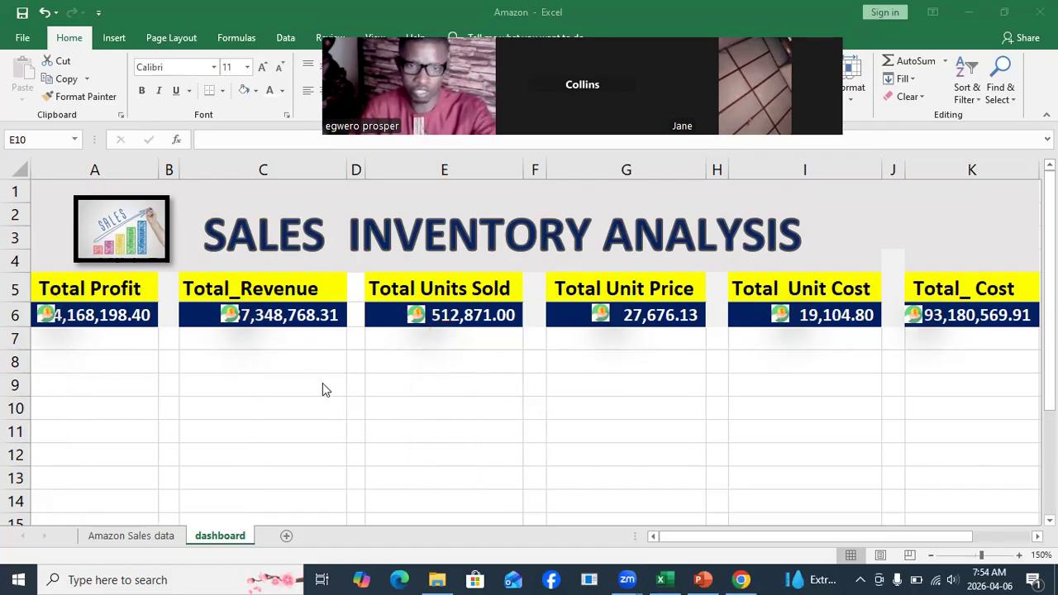